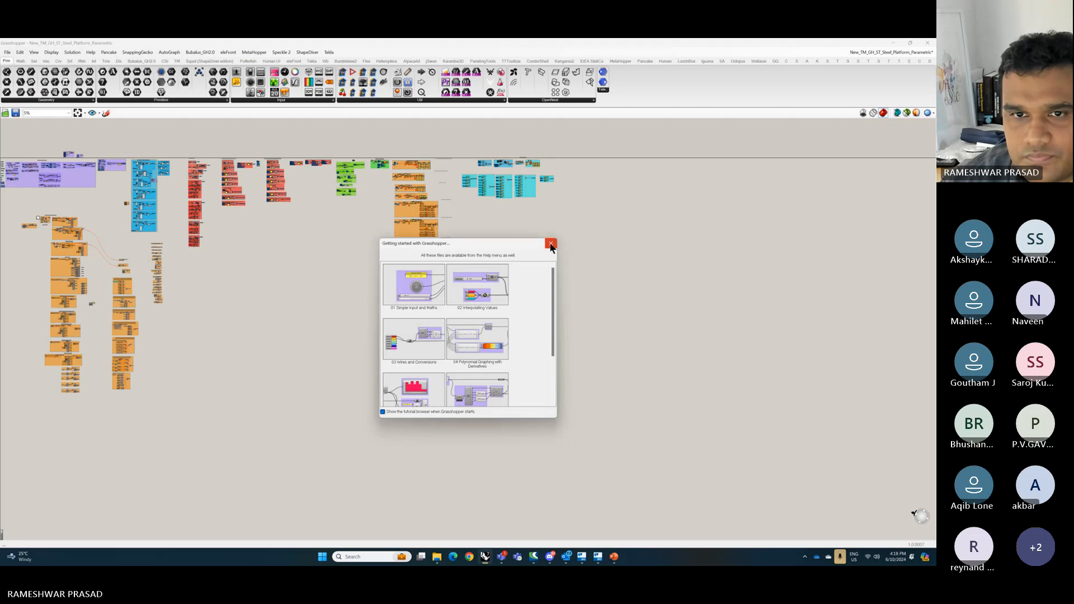
- Dismiss the getting-started tutorial browser and arrange Grasshopper, Rhino 7 and Tekla Structures side by side
left_click(550, 246)
left_click_drag(323, 39, 553, 62)
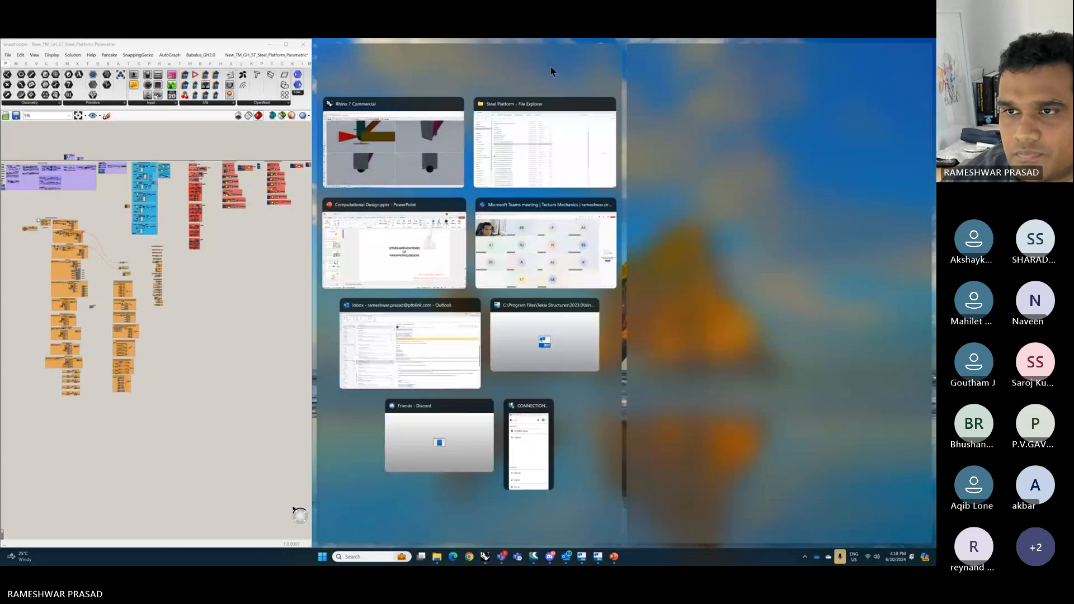
left_click(418, 139)
left_click(690, 386)
- Maximize Rhino's Perspective viewport and frame the entire steel platform from an elevated corner
double_click(495, 106)
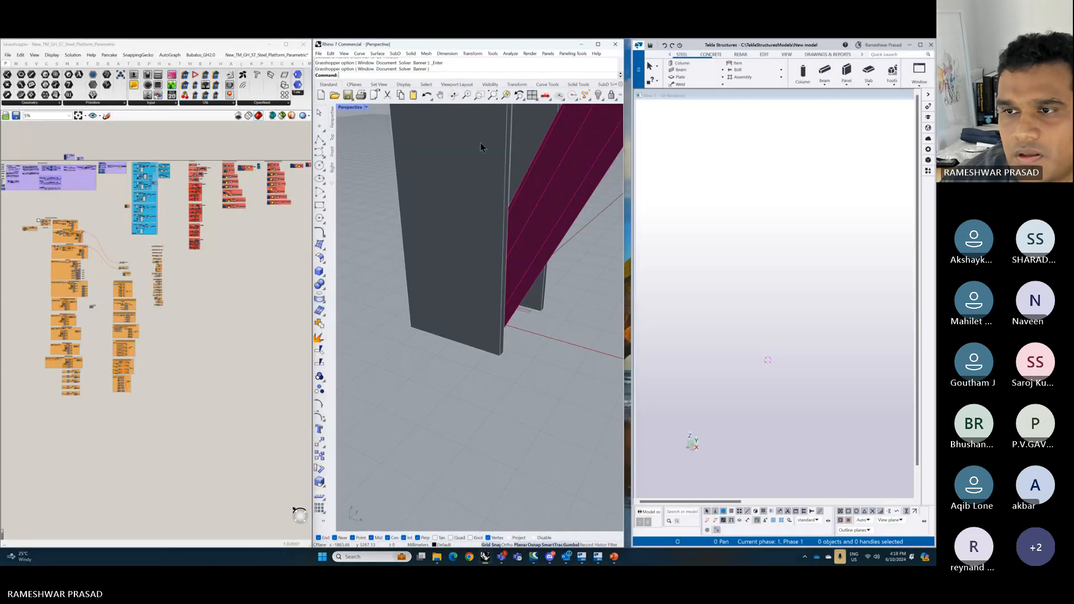
scroll(404, 372, "down", 5)
scroll(391, 379, "down", 3)
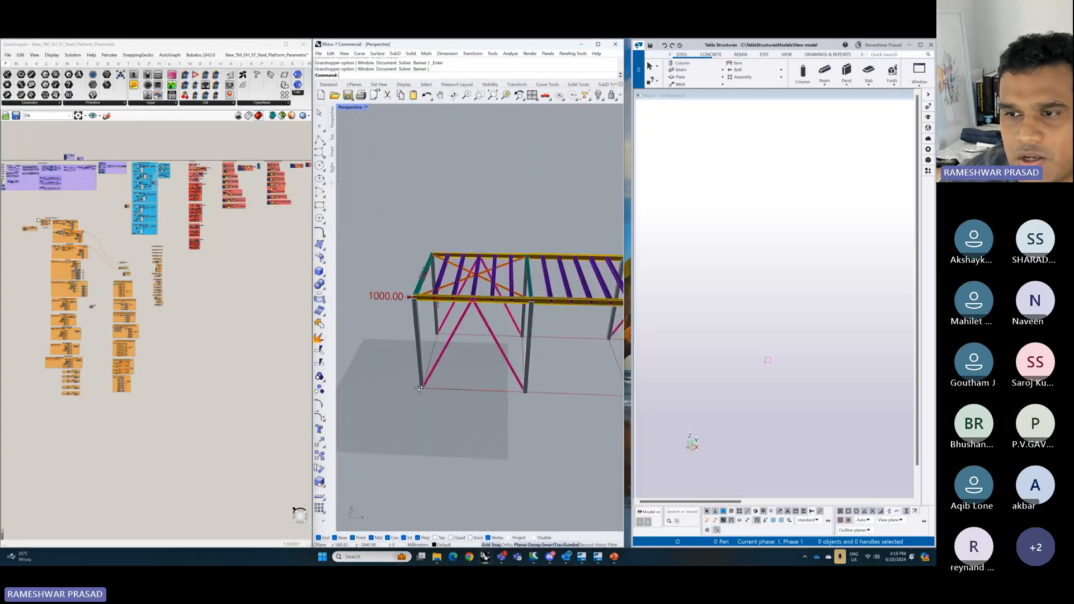
right_click_drag(391, 379, 414, 229)
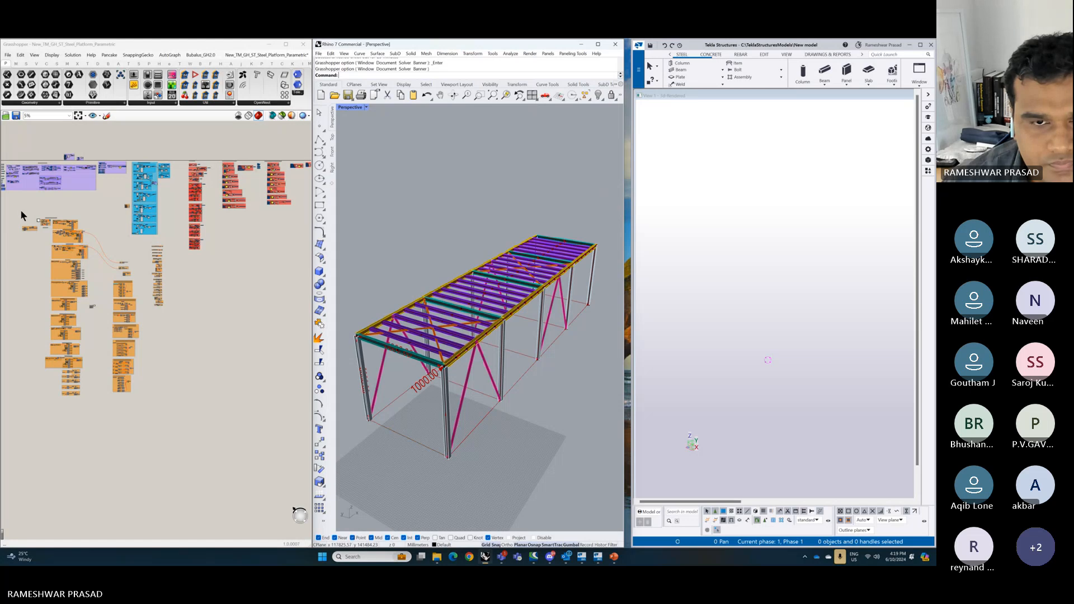
- Enable the first column of orange Tekla Structures link groups in Grasshopper and inspect the generated platform in Tekla Structures
left_click_drag(17, 205, 100, 423)
middle_click(112, 219)
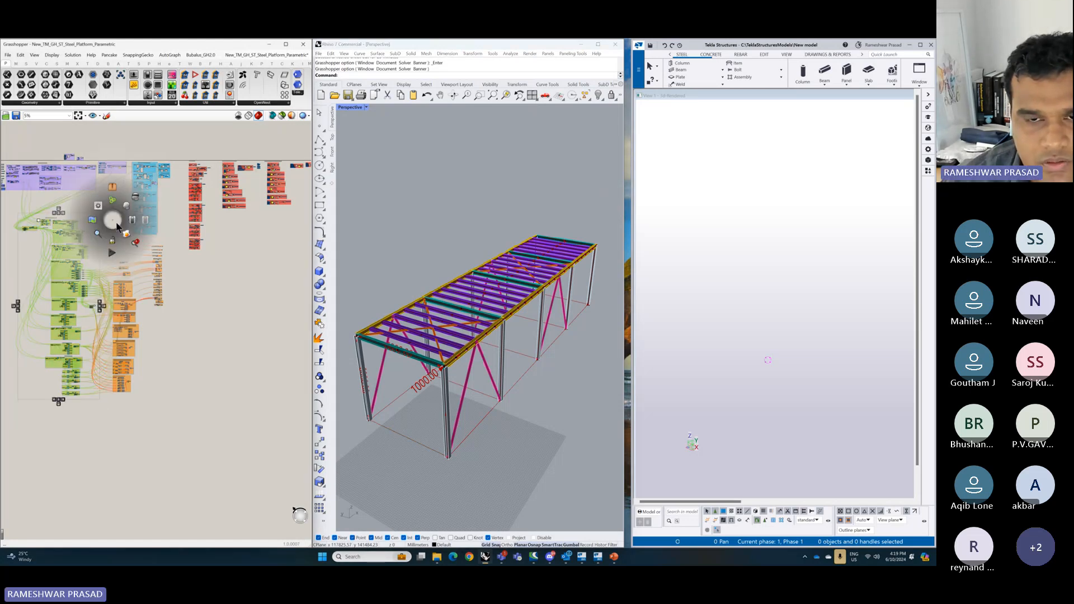
left_click(133, 224)
scroll(726, 284, "down", 3)
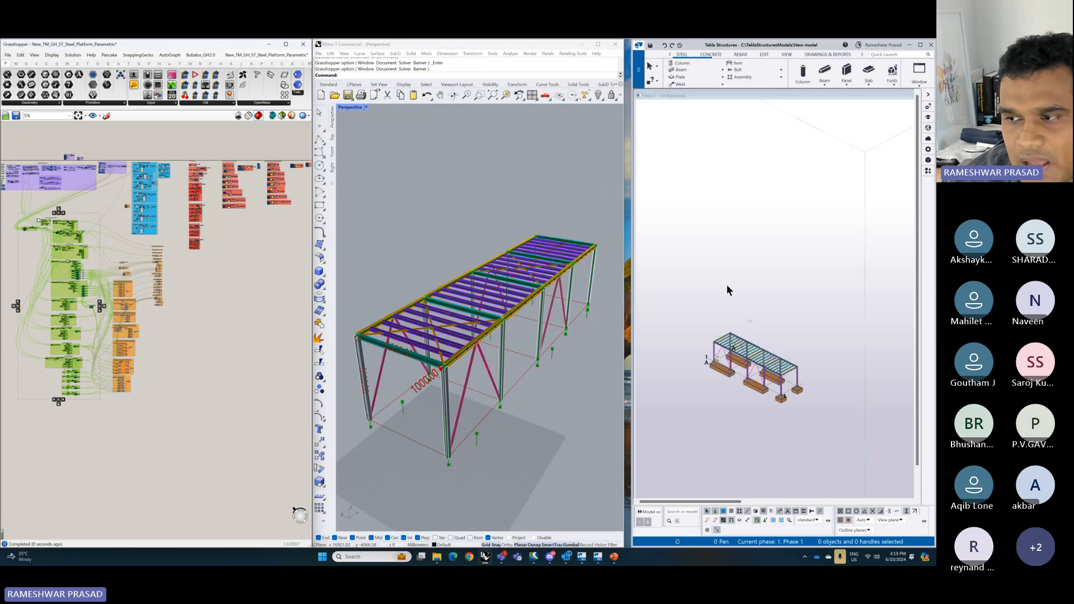
scroll(747, 336, "up", 5)
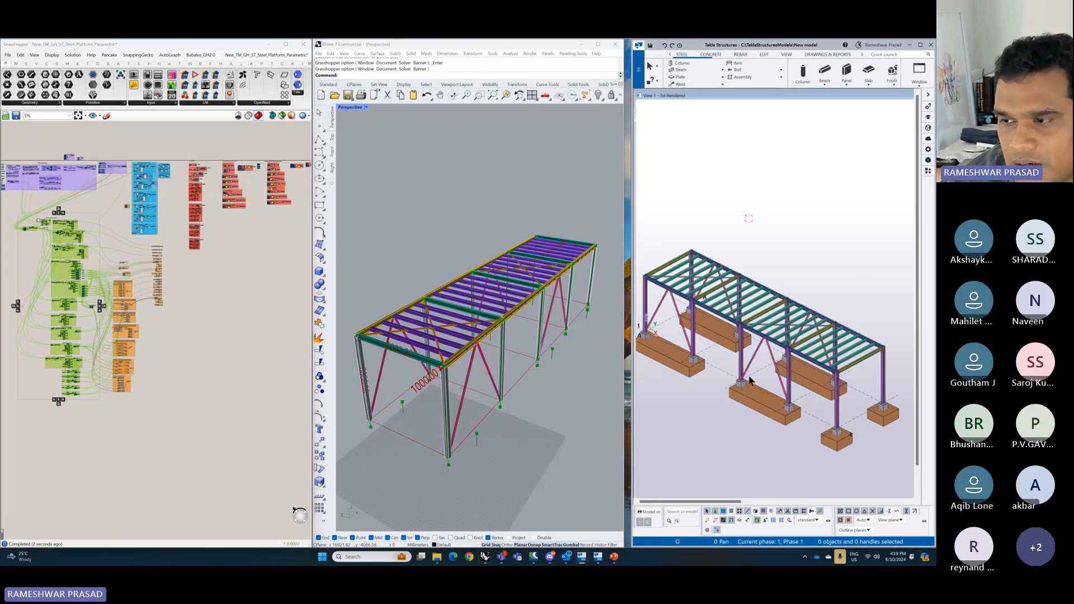
scroll(716, 365, "right", 3, "shift")
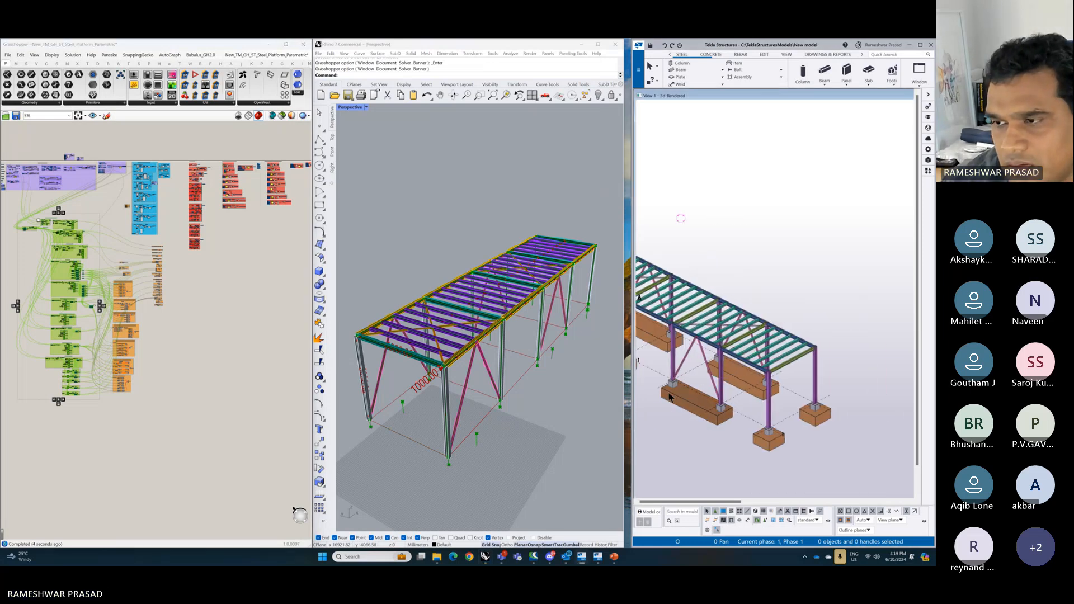
mouse_move(670, 398)
middle_mouse_down("ctrl")
mouse_move(779, 343)
mouse_move(770, 367)
mouse_move(681, 383)
middle_mouse_up("ctrl")
scroll(679, 380, "up", 2)
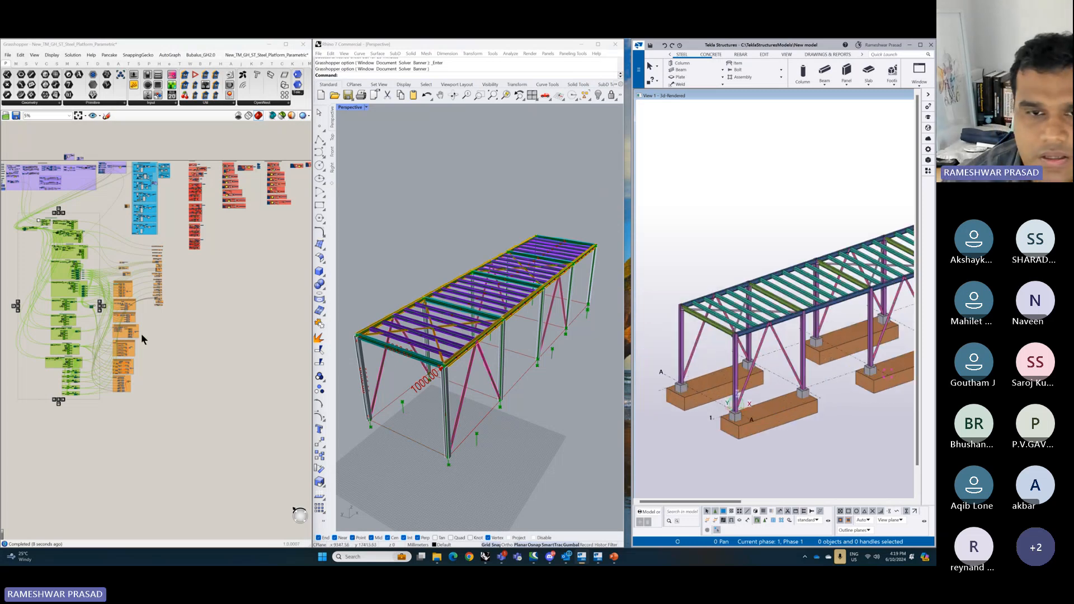
left_click(230, 327)
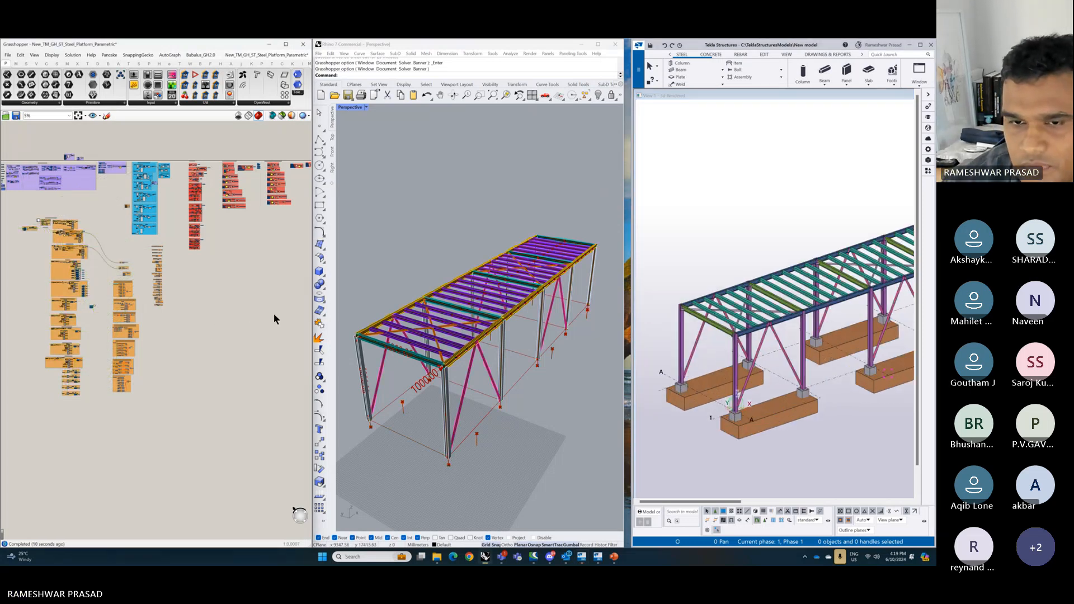
- Examine the Geometrical Input parameters and the neighbouring Starting Node group in the Grasshopper definition
right_click_drag(182, 282, 249, 364)
scroll(42, 245, "up", 9)
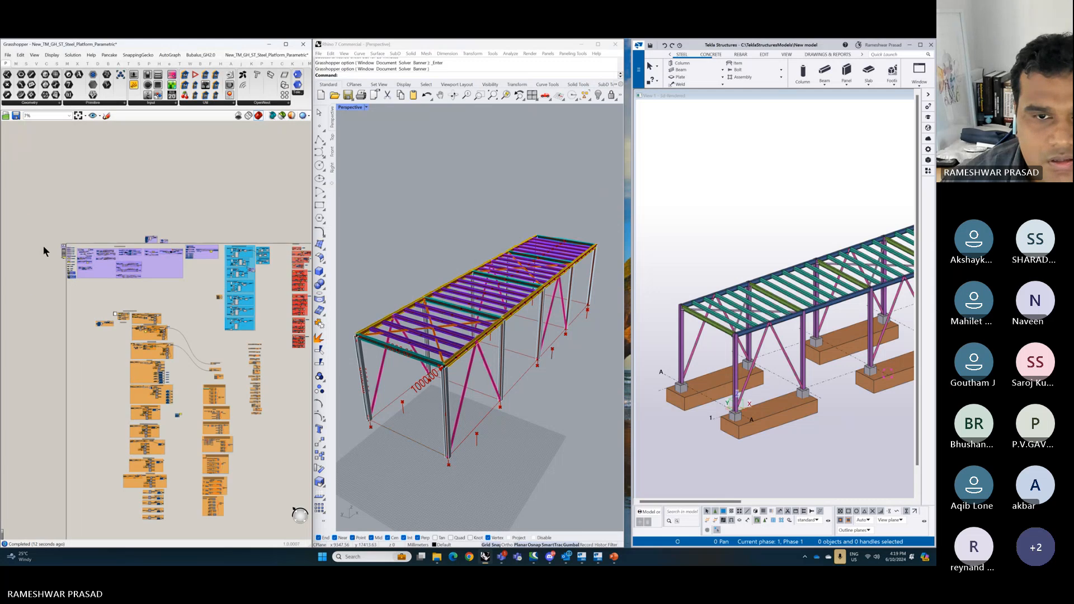
scroll(102, 190, "up", 5)
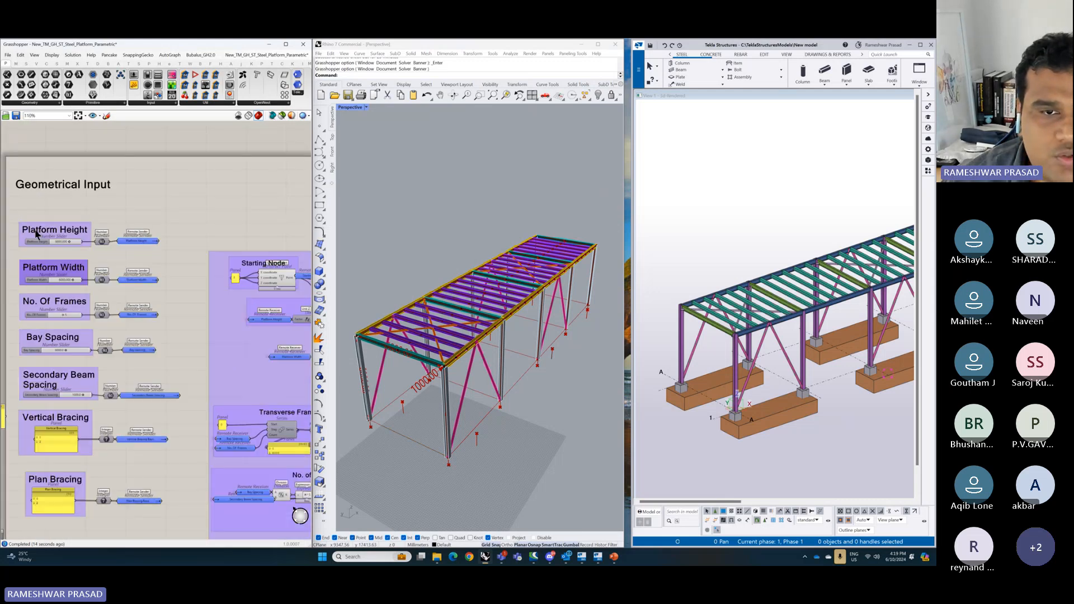
right_click_drag(115, 190, 165, 198)
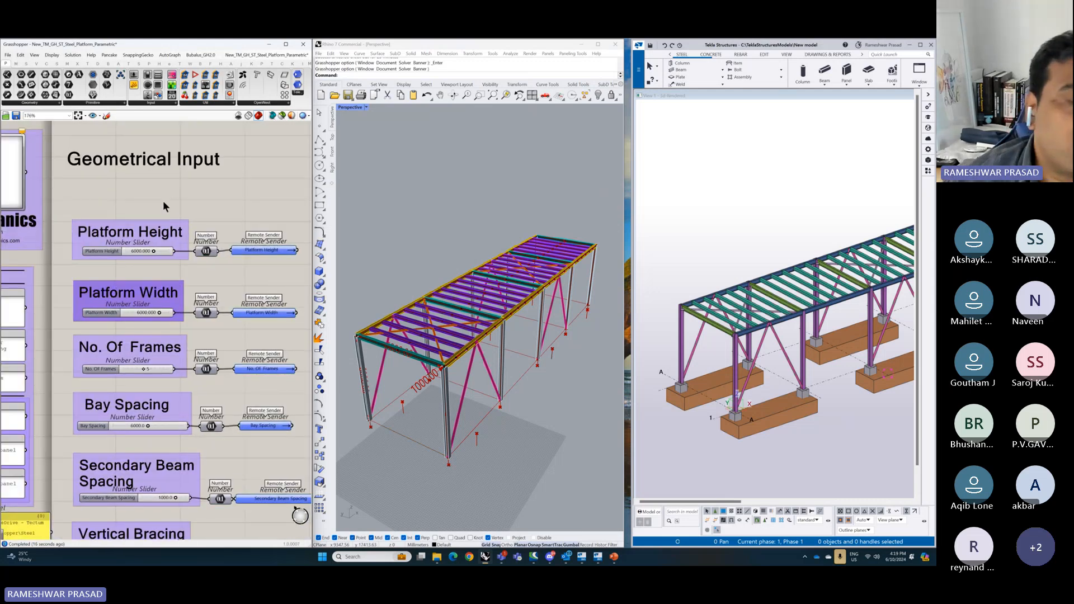
scroll(160, 203, "down", 6)
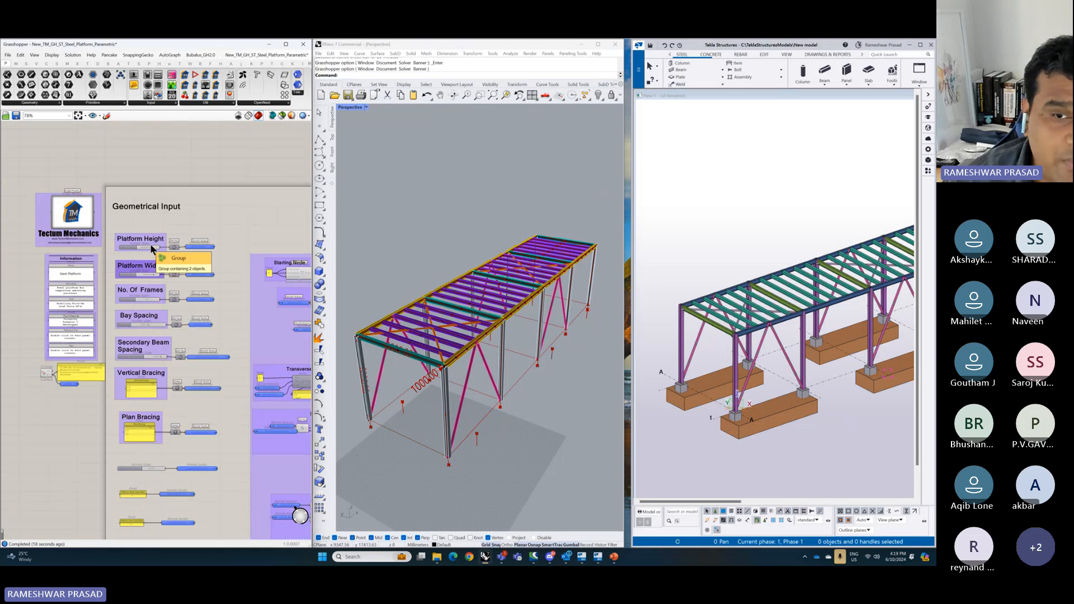
scroll(237, 256, "up", 3)
scroll(237, 257, "up", 3)
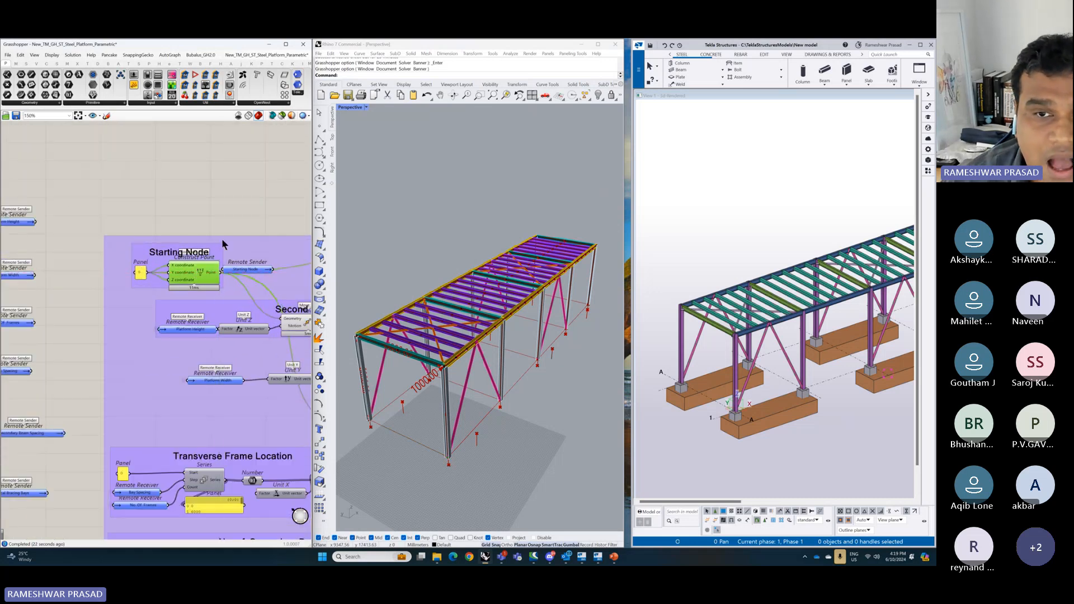
scroll(224, 235, "down", 5)
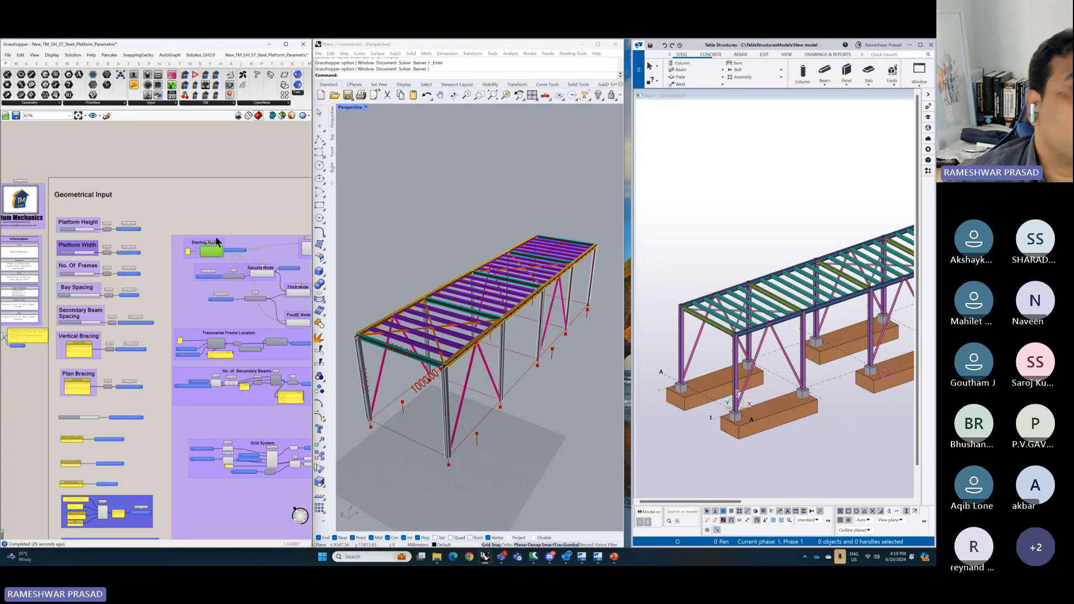
- Try a Platform Height of about 5269 and set the height back to 6000
scroll(112, 244, "up", 3)
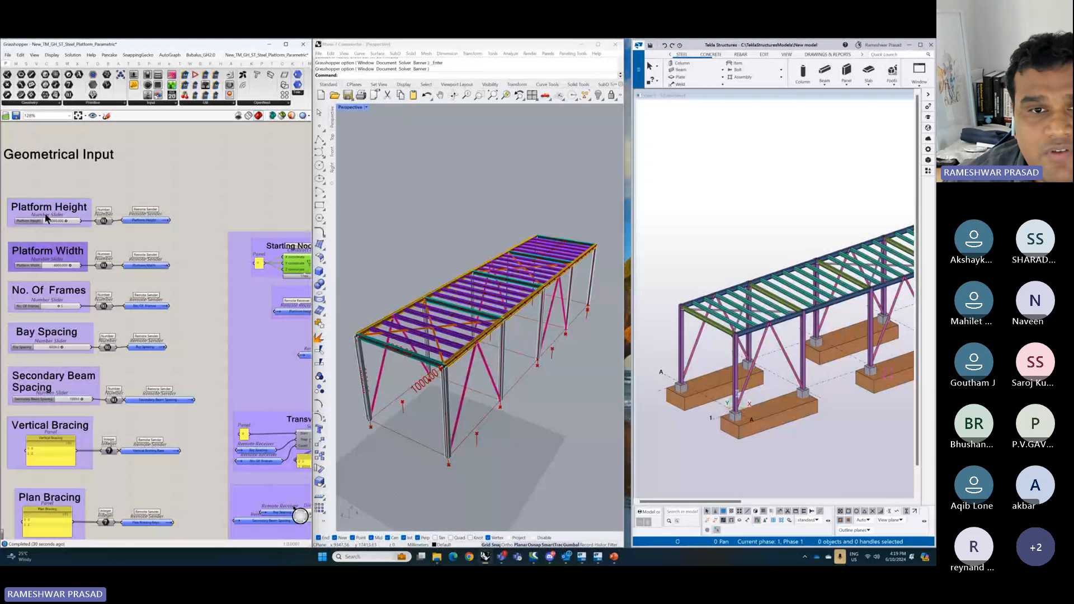
scroll(45, 219, "up", 3)
scroll(487, 293, "down", 2)
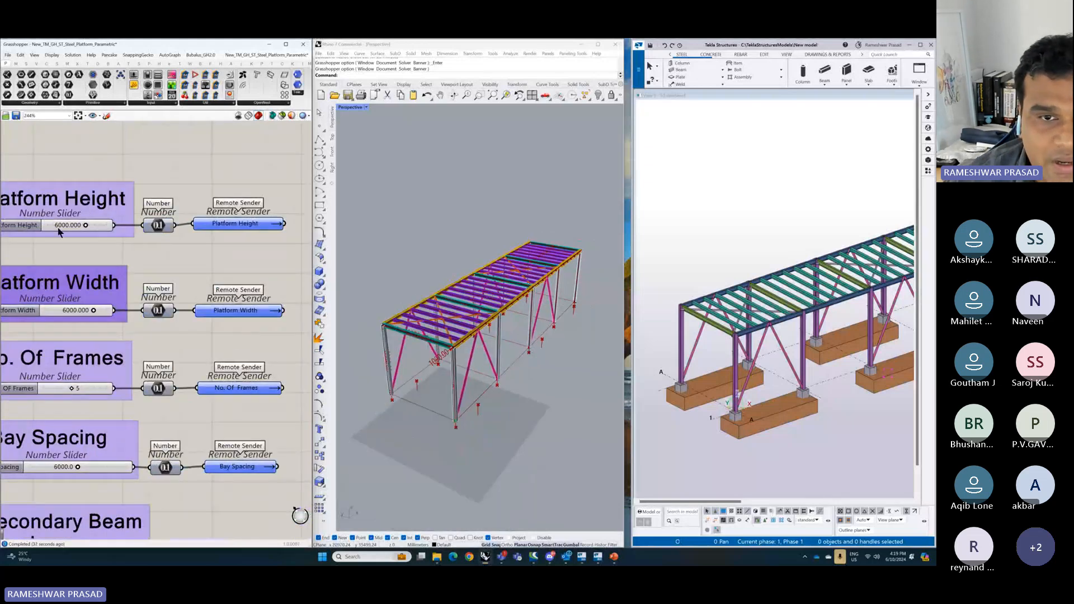
left_click_drag(86, 226, 87, 228)
double_click(83, 226)
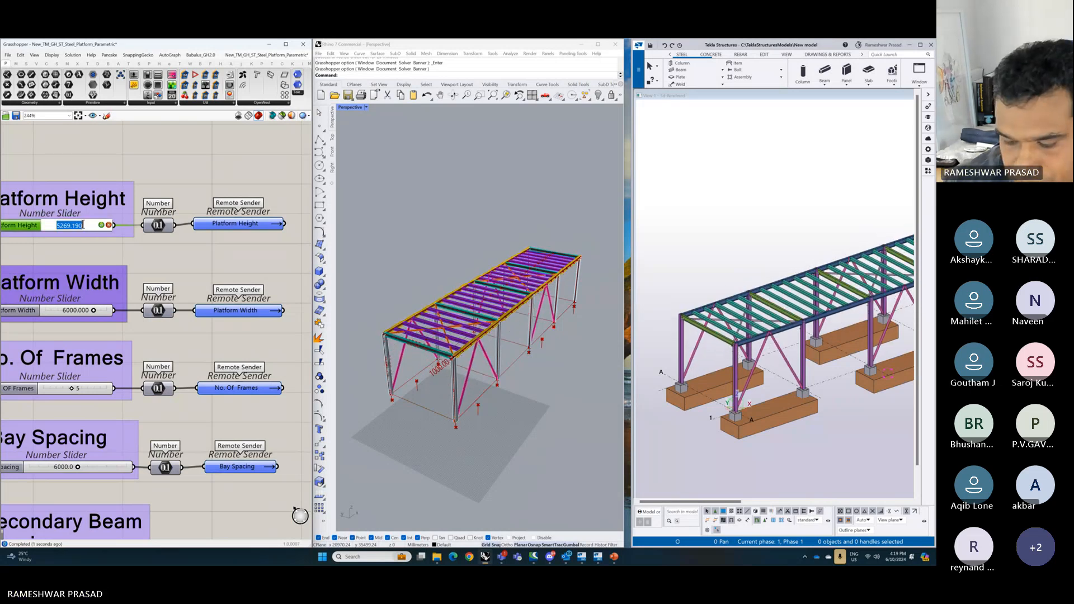
type("6000")
key("Return")
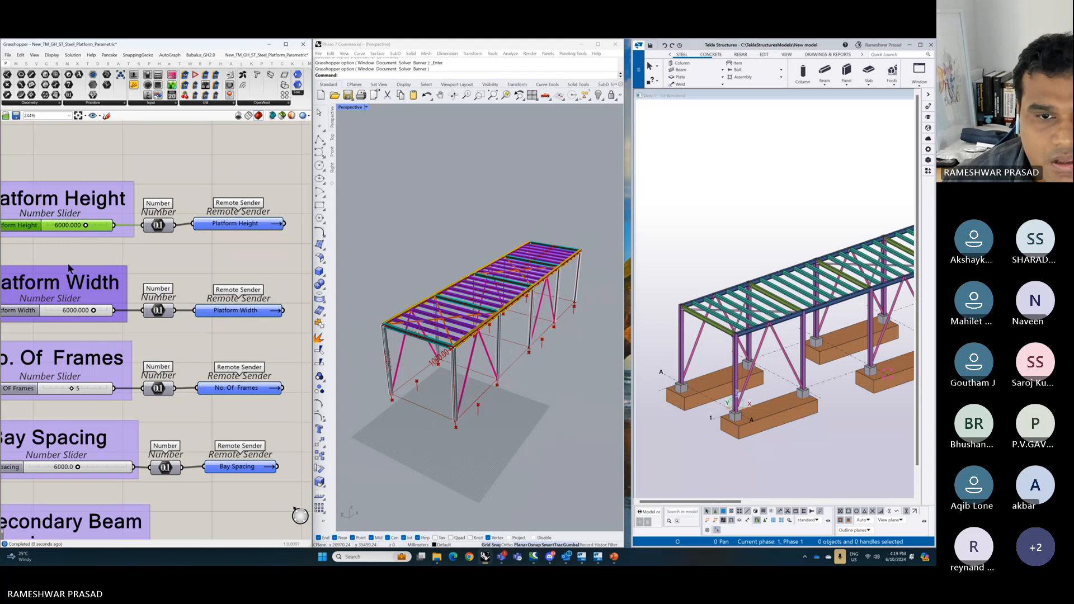
- Try Platform Width values of about 5360 and 6250 and set the width back to 6000
mouse_move(94, 311)
left_mouse_down()
mouse_move(83, 311)
mouse_move(97, 311)
left_mouse_up()
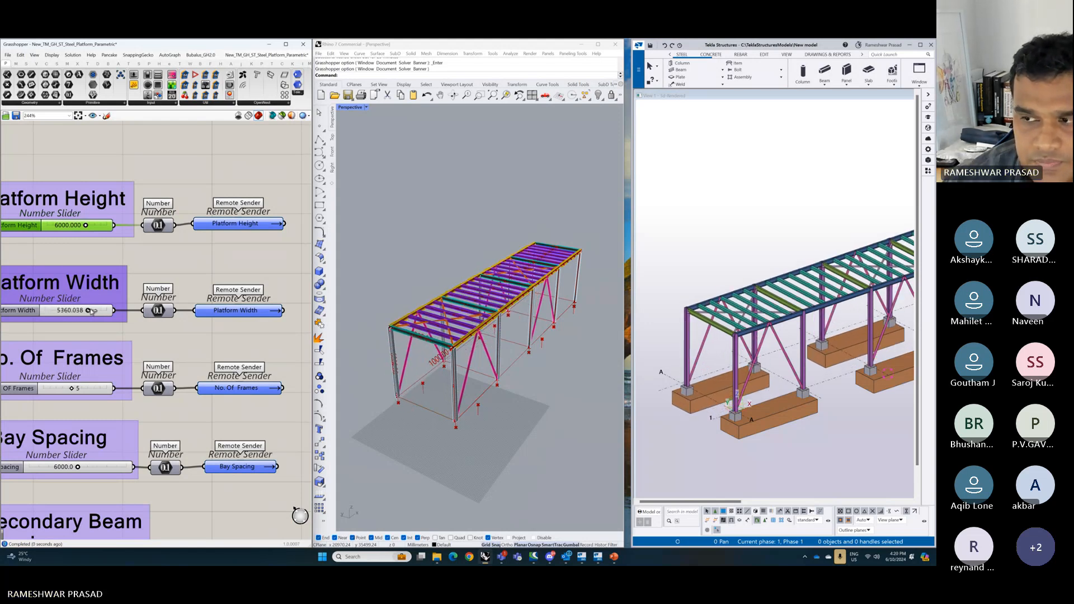
double_click(97, 311)
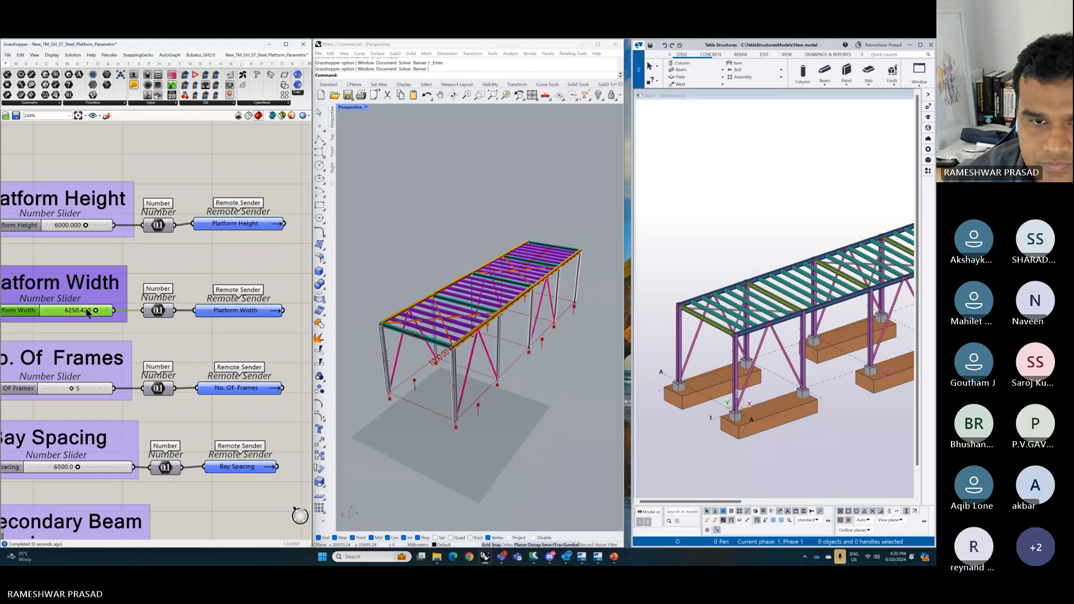
type("6000")
key("Return")
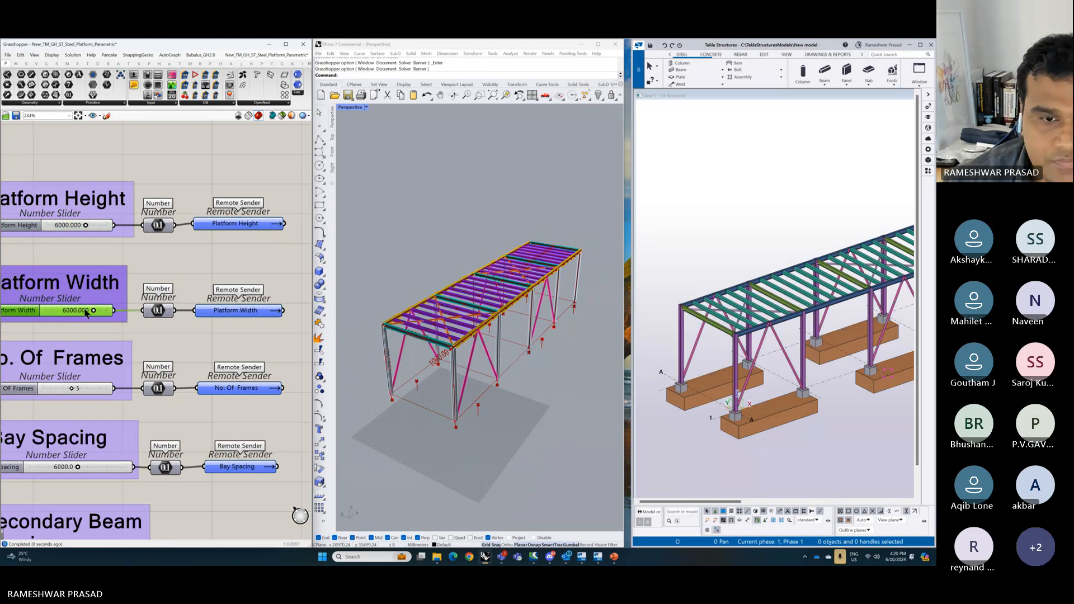
- Reduce the Secondary Beam Spacing to about 989.4
scroll(59, 360, "down", 3)
scroll(58, 358, "up", 2)
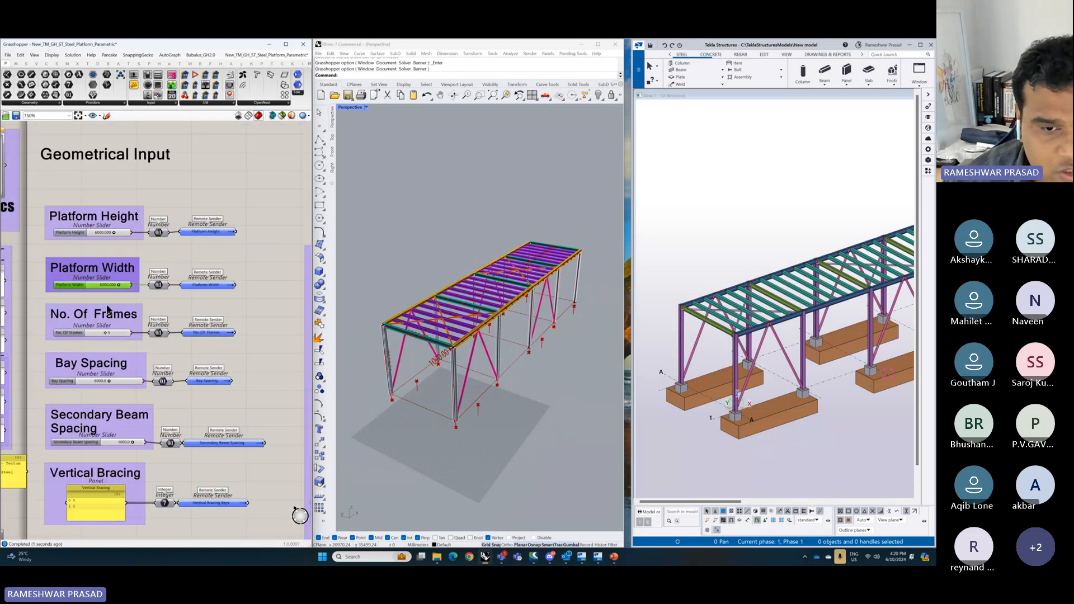
scroll(107, 311, "down", 4)
scroll(118, 360, "up", 1)
scroll(114, 393, "up", 4)
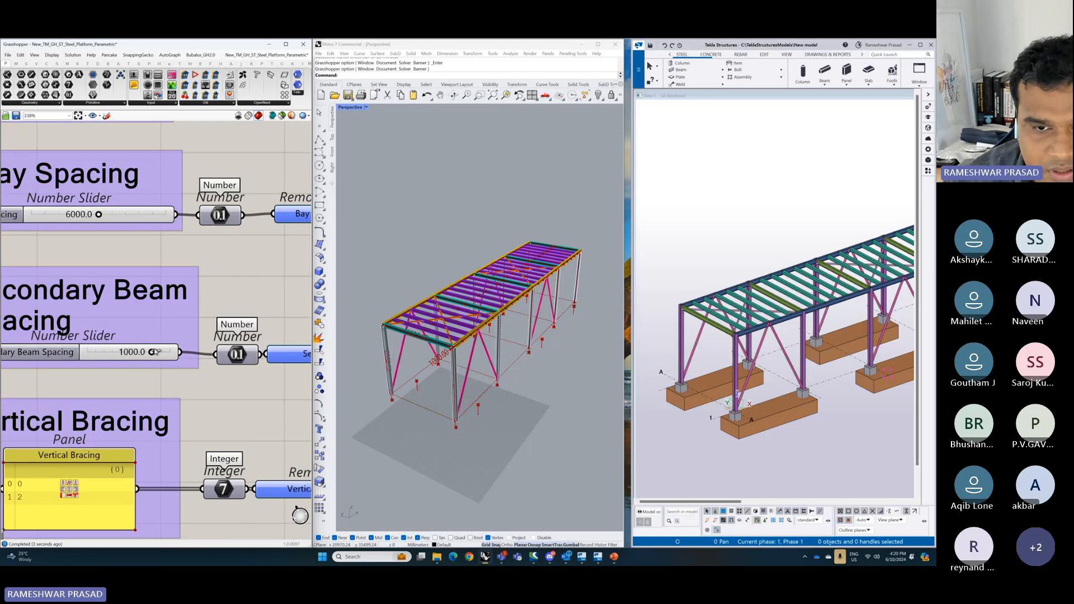
mouse_move(159, 352)
left_mouse_down()
mouse_move(172, 352)
mouse_move(151, 353)
left_mouse_up()
- Raise the Secondary Beam Spacing slider's maximum to 2000 and set the spacing to about 1472.2
left_click(51, 357)
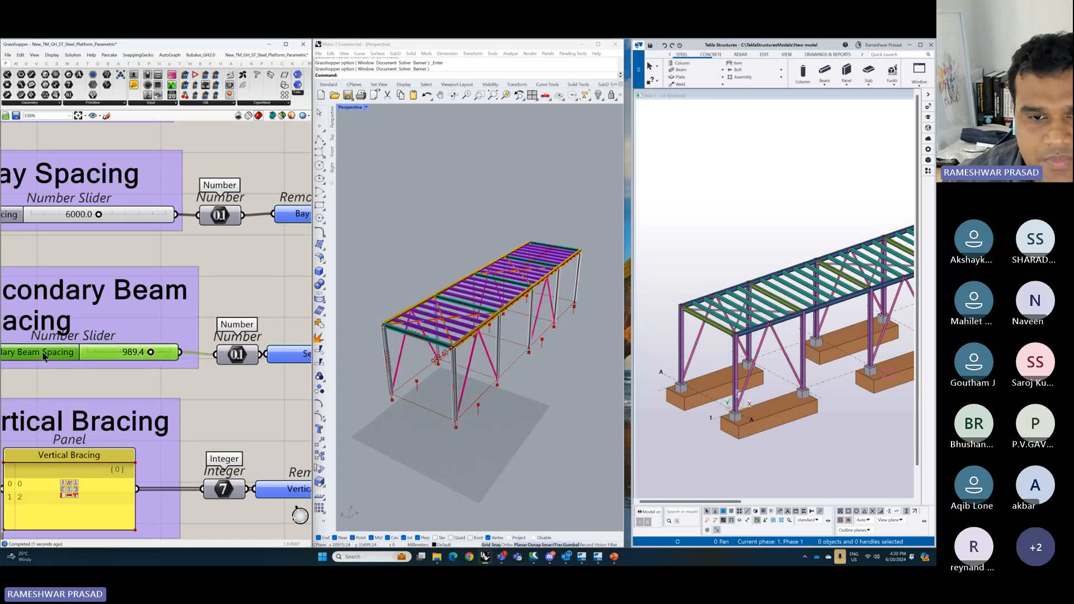
double_click(52, 357)
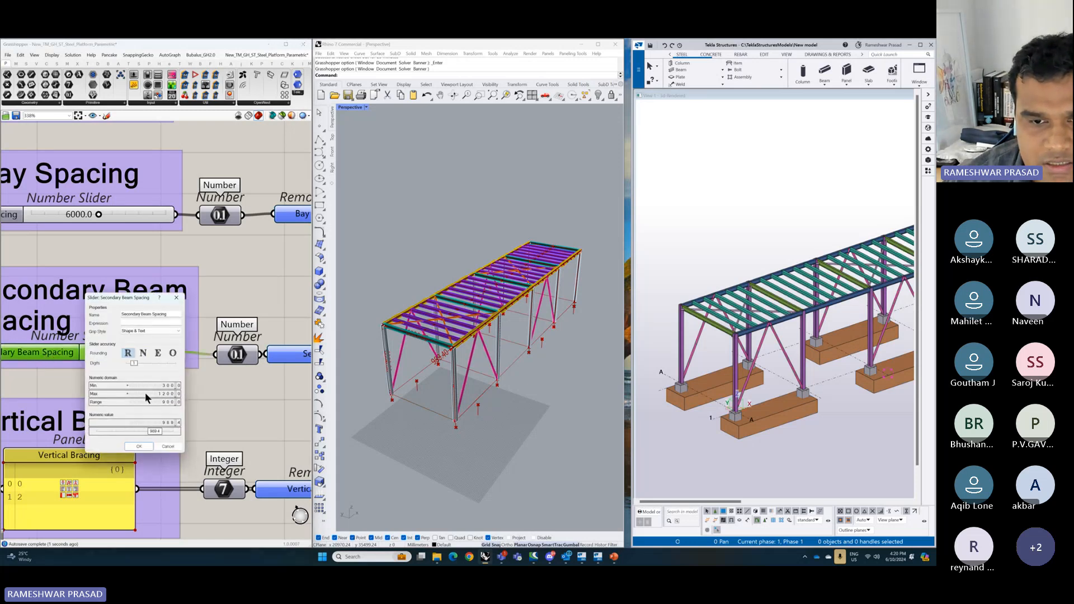
double_click(143, 394)
type("15")
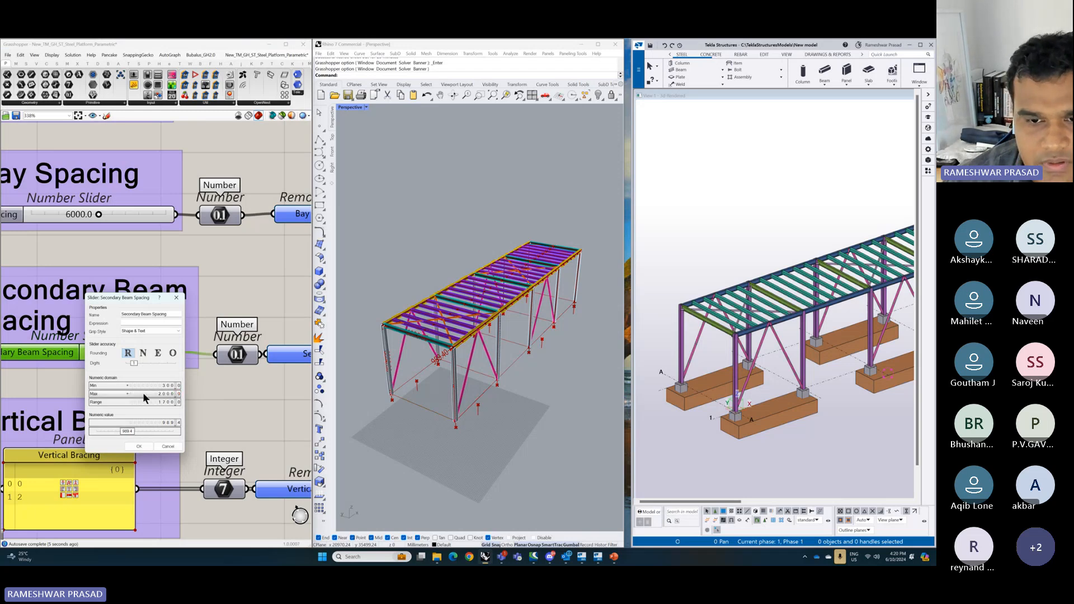
left_click(140, 447)
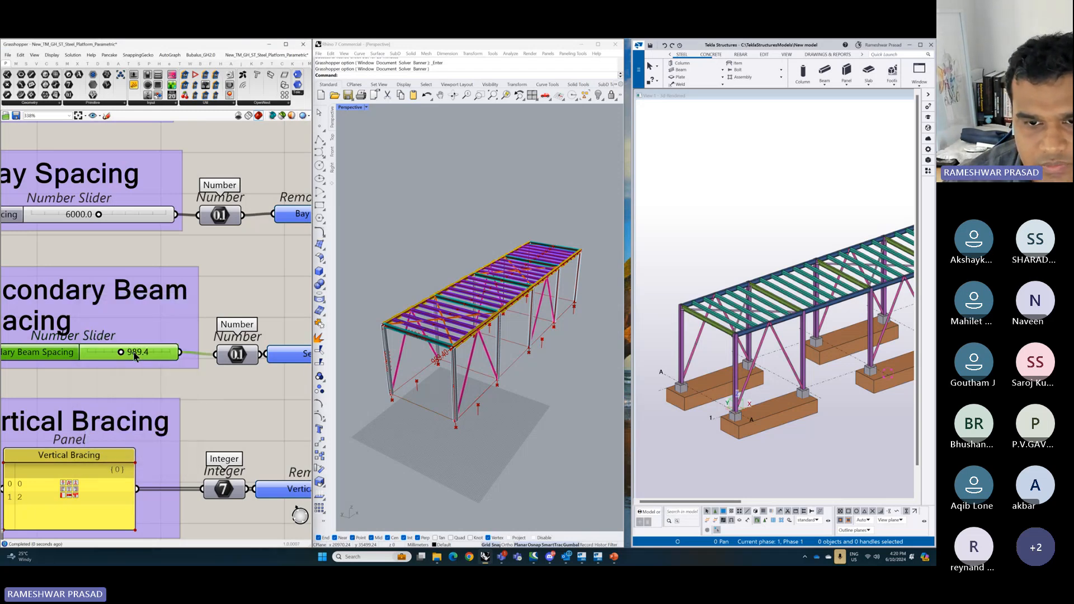
left_click_drag(130, 352, 146, 352)
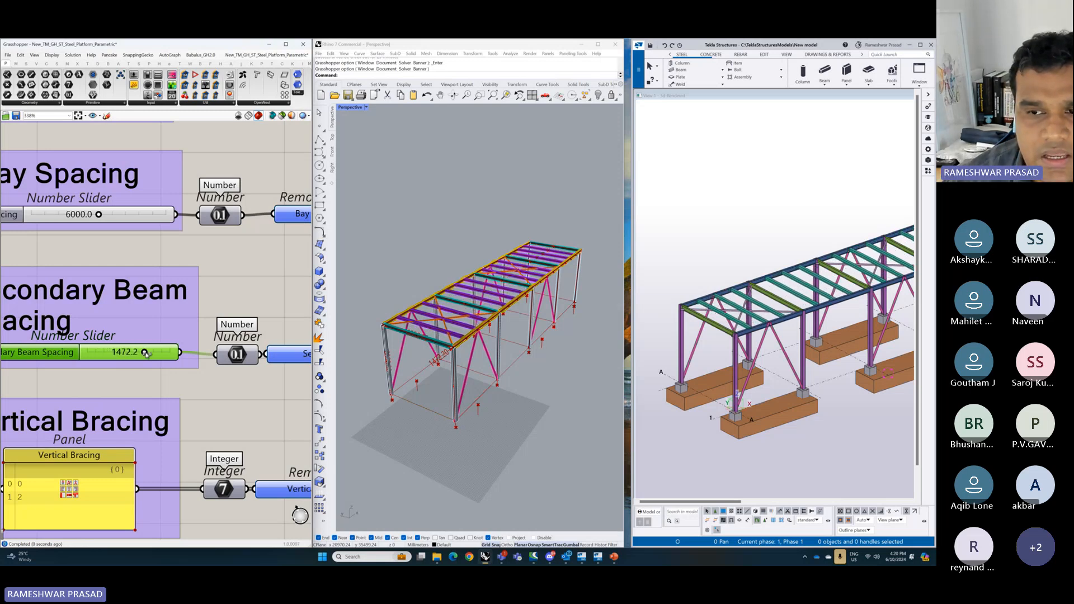
- Examine how the secondary beam spacing feeds the load calculation in the LC3: Platform Live Load group
scroll(145, 350, "down", 6)
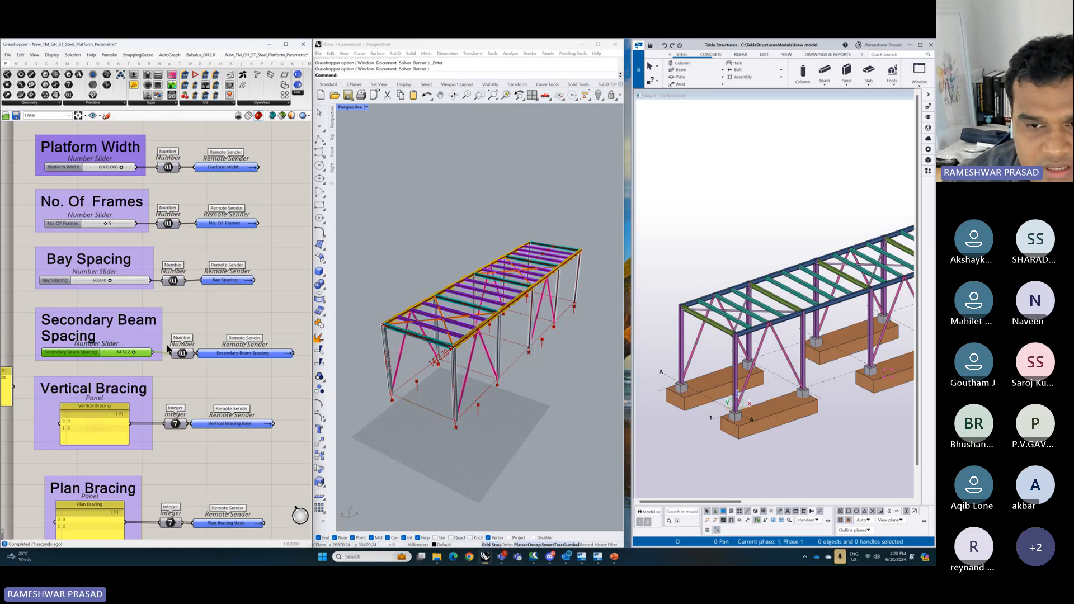
scroll(139, 340, "down", 4)
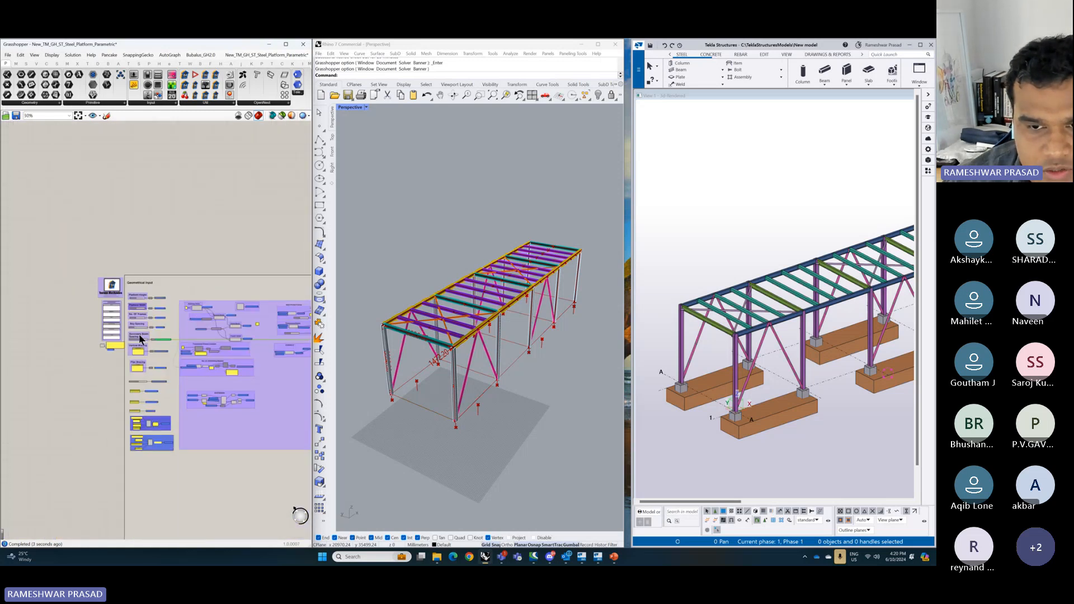
scroll(223, 368, "up", 6)
scroll(126, 358, "down", 7)
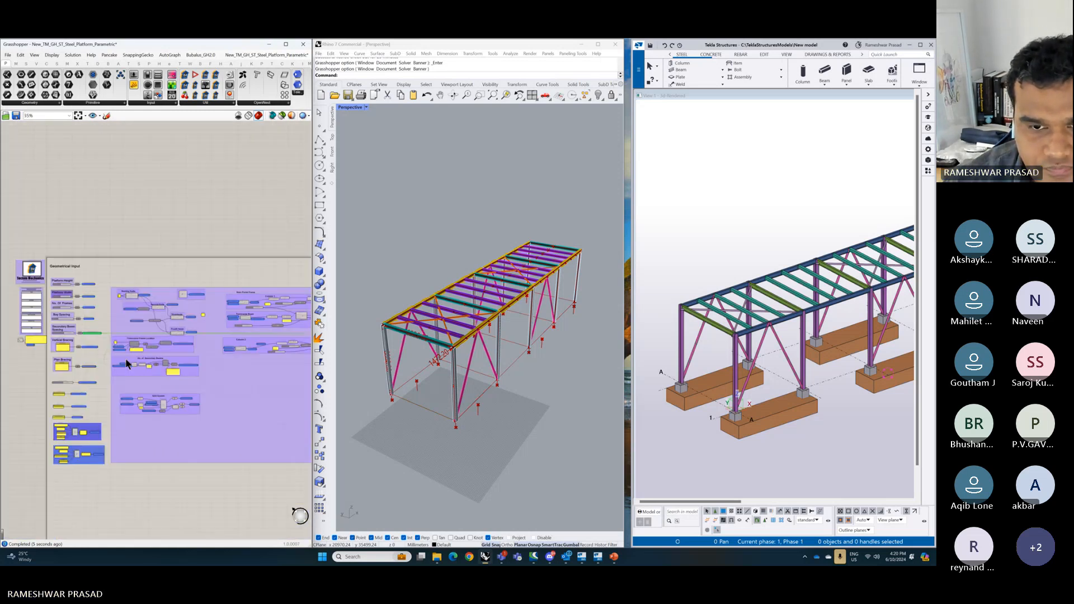
right_click_drag(246, 420, 104, 408)
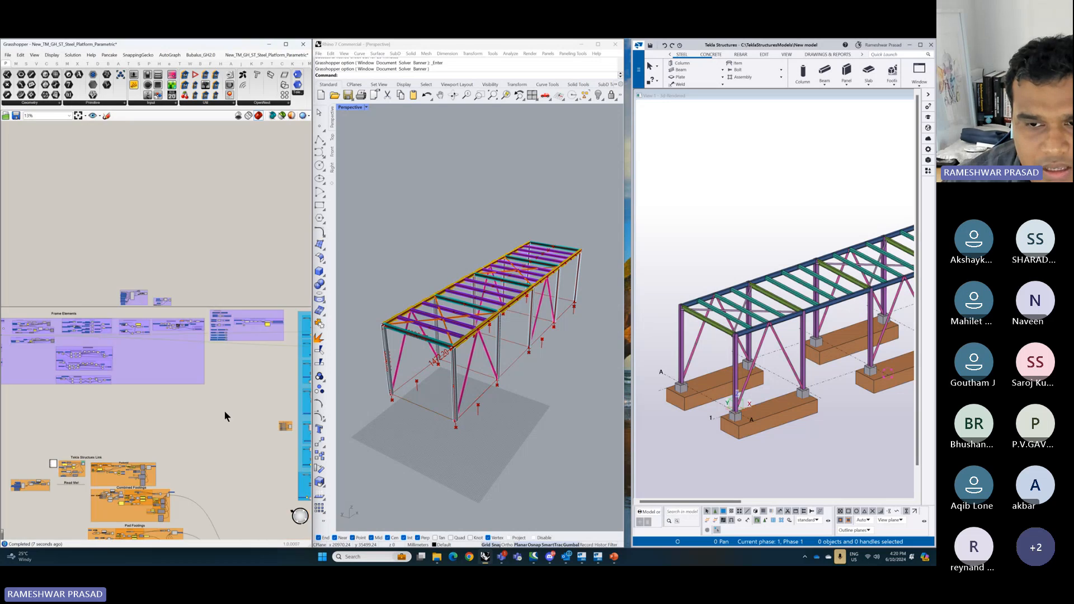
right_click_drag(205, 410, 60, 399)
right_click_drag(243, 376, 125, 371)
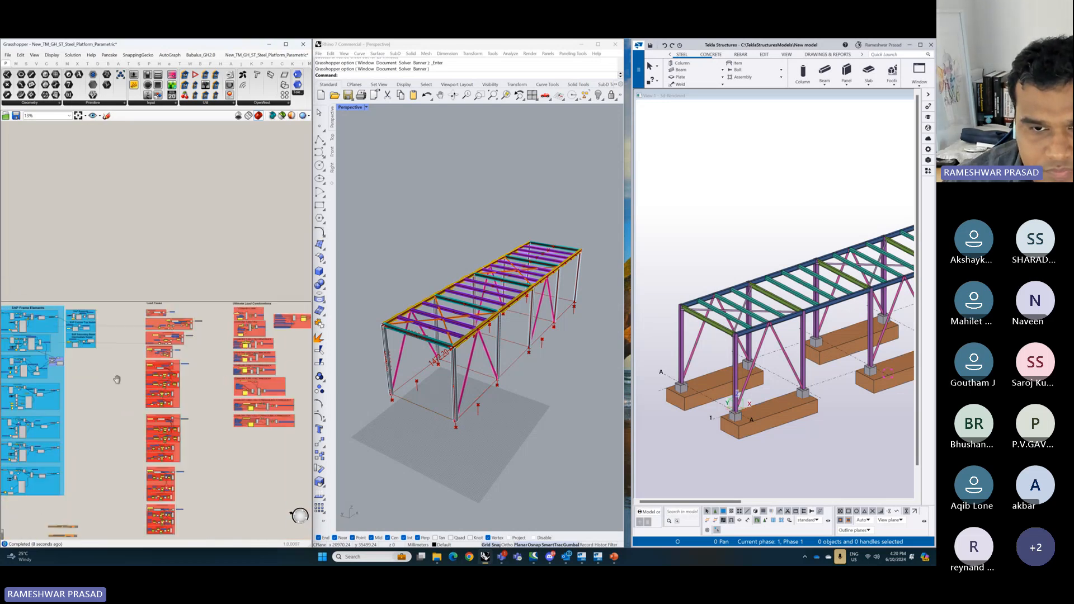
scroll(150, 350, "up", 4)
scroll(150, 350, "up", 5)
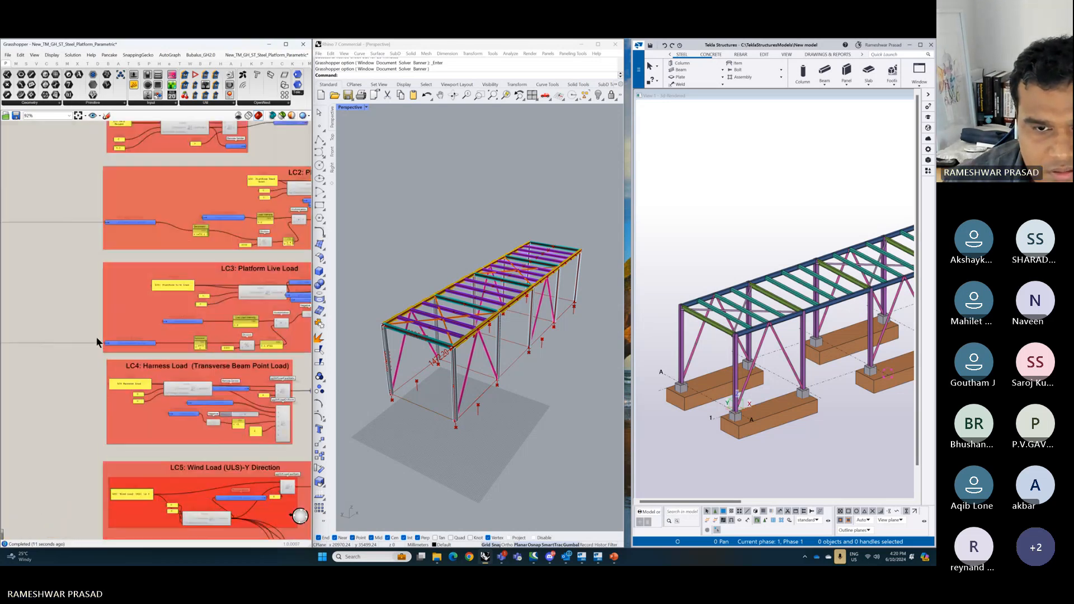
scroll(129, 341, "down", 3)
scroll(108, 331, "up", 5)
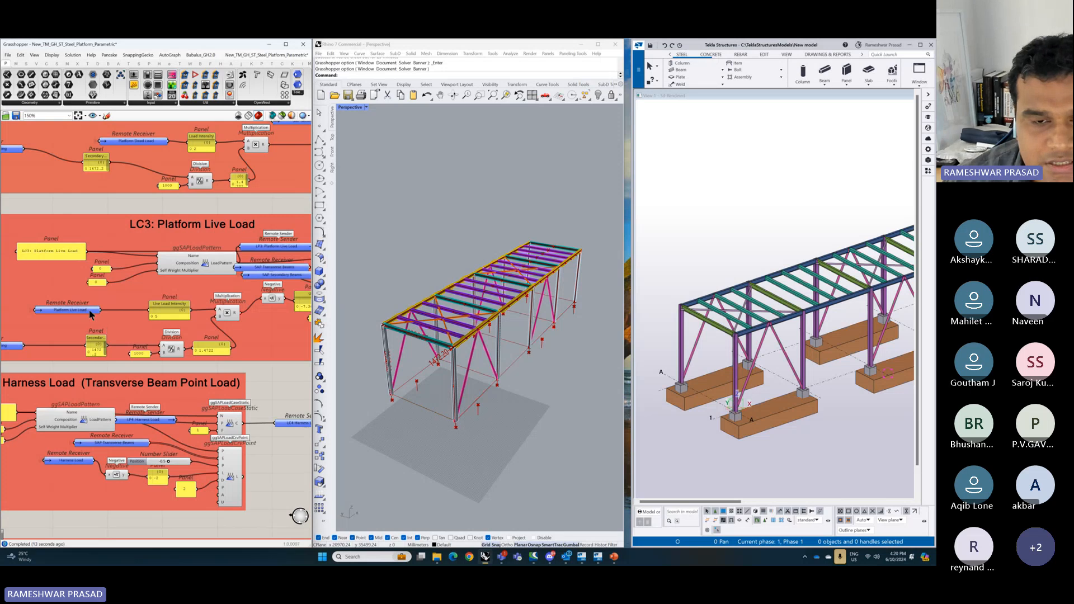
scroll(90, 314, "up", 2)
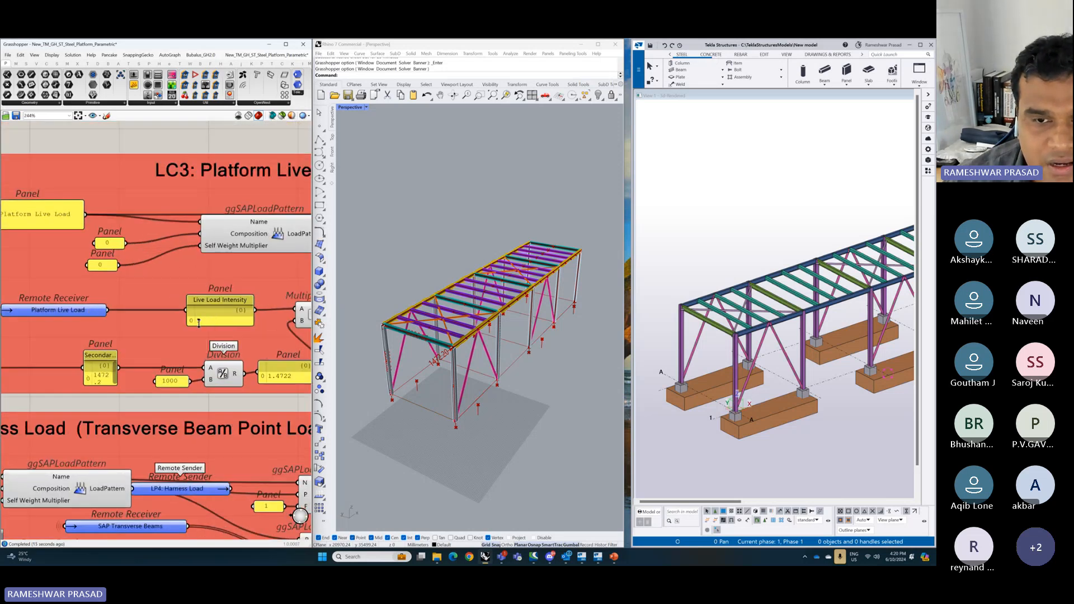
scroll(162, 329, "down", 3)
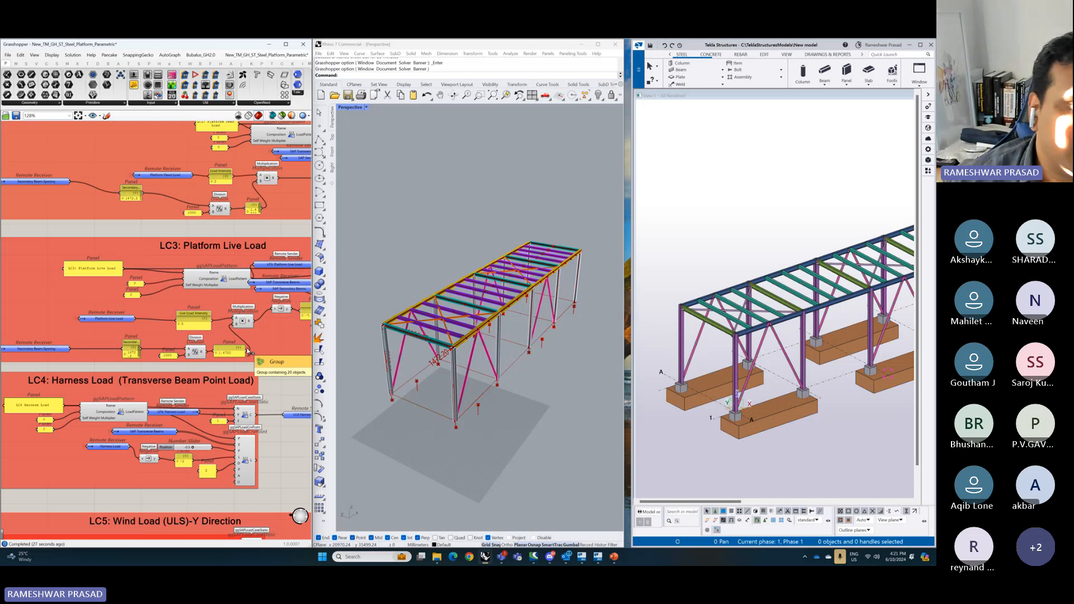
- Set the Secondary Beam Spacing slider under the geometrical inputs to 1000
scroll(283, 327, "down", 10)
scroll(206, 330, "down", 4)
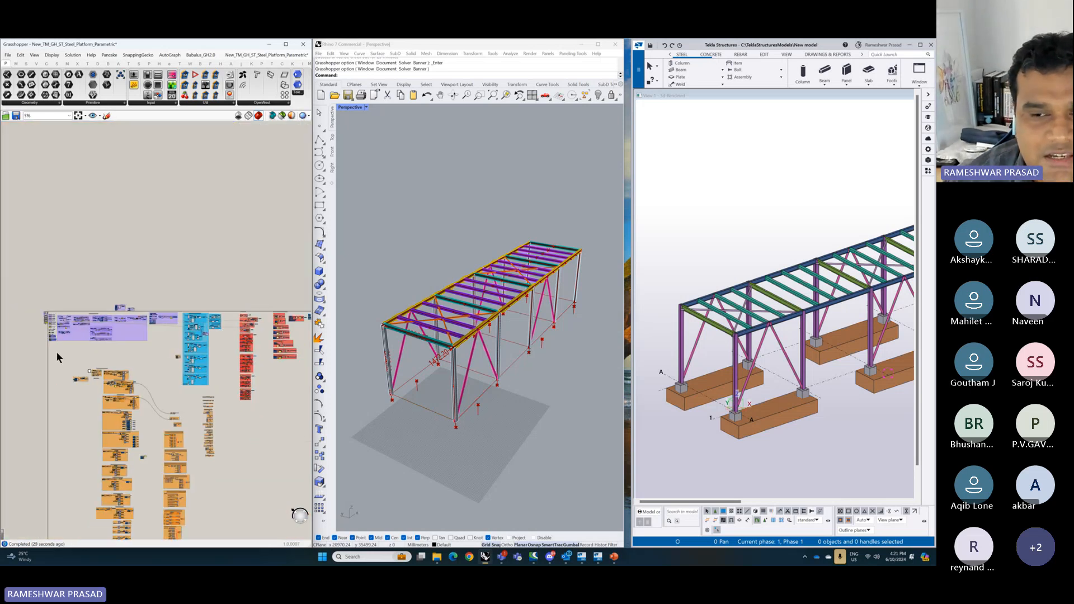
scroll(51, 331, "up", 12)
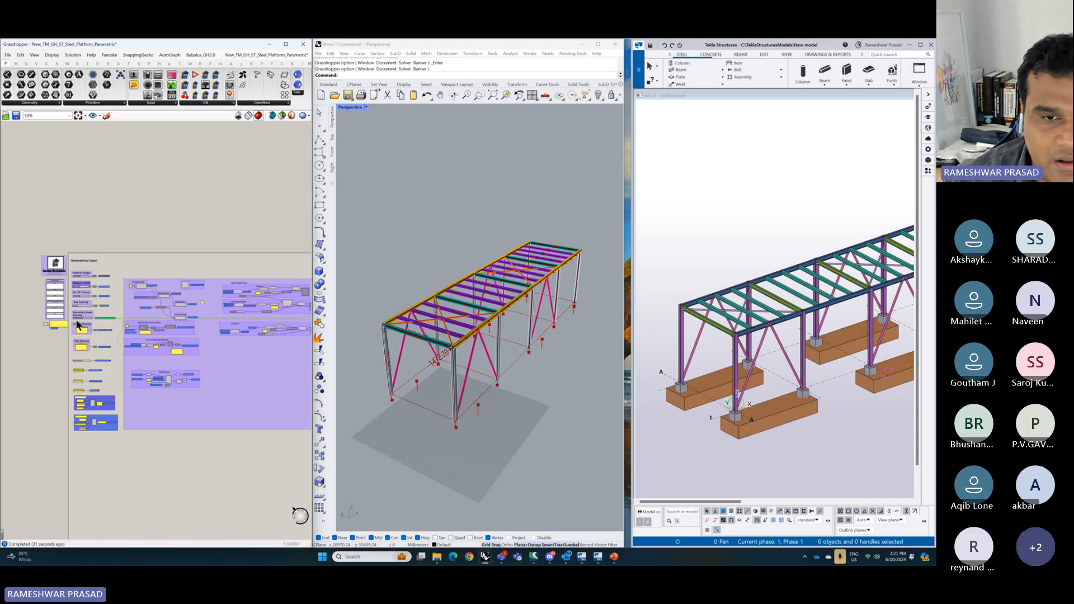
scroll(94, 318, "up", 3)
double_click(139, 327)
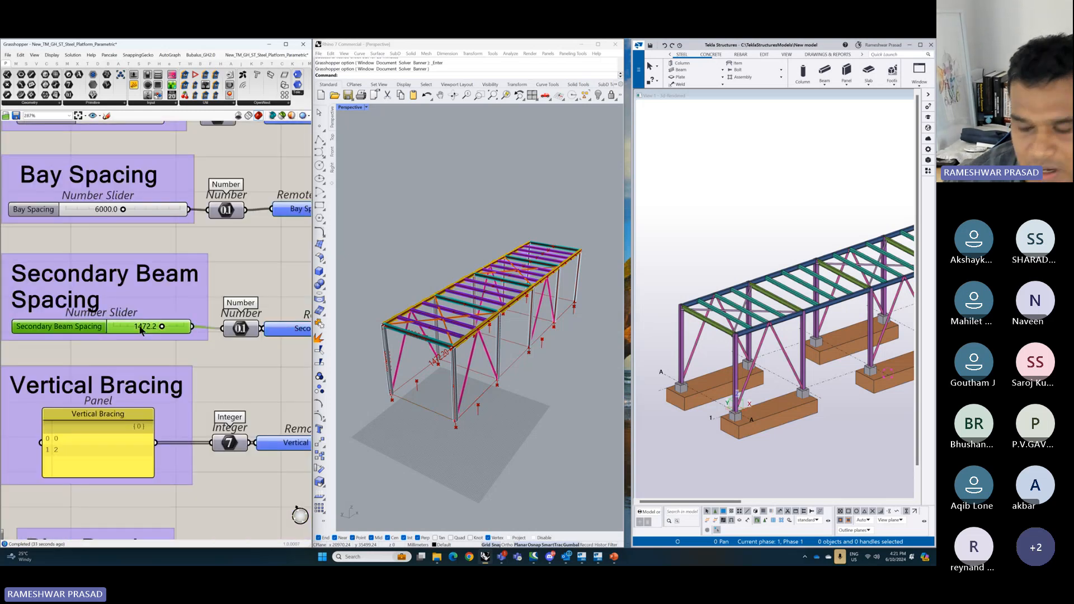
type("1000")
key("Return")
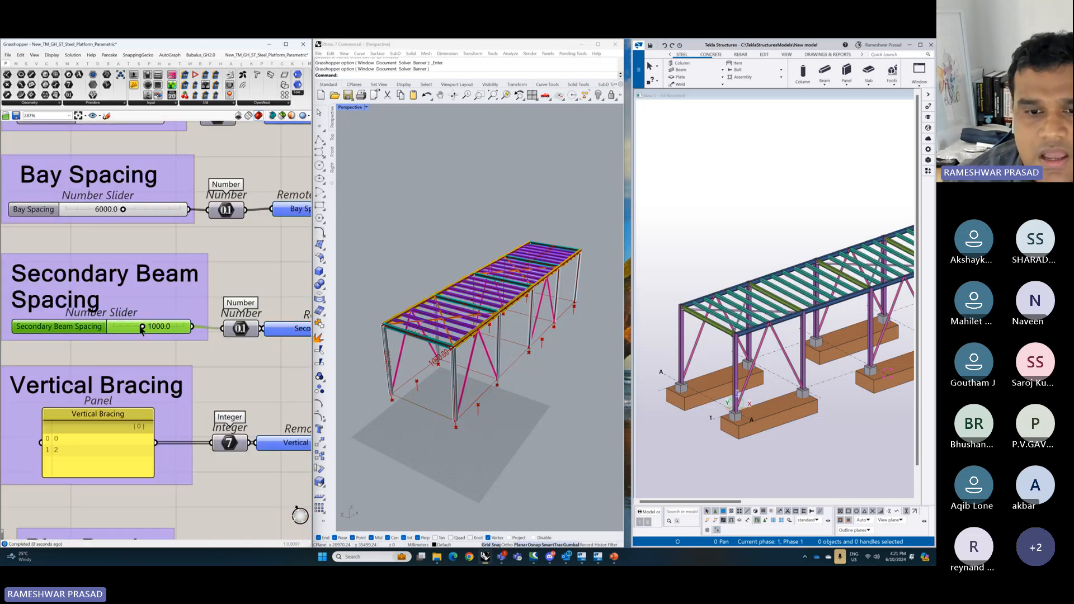
- Widen the Tekla Structures window slightly so that it meets the edge of the Rhino window
scroll(116, 342, "down", 5)
scroll(116, 341, "down", 3)
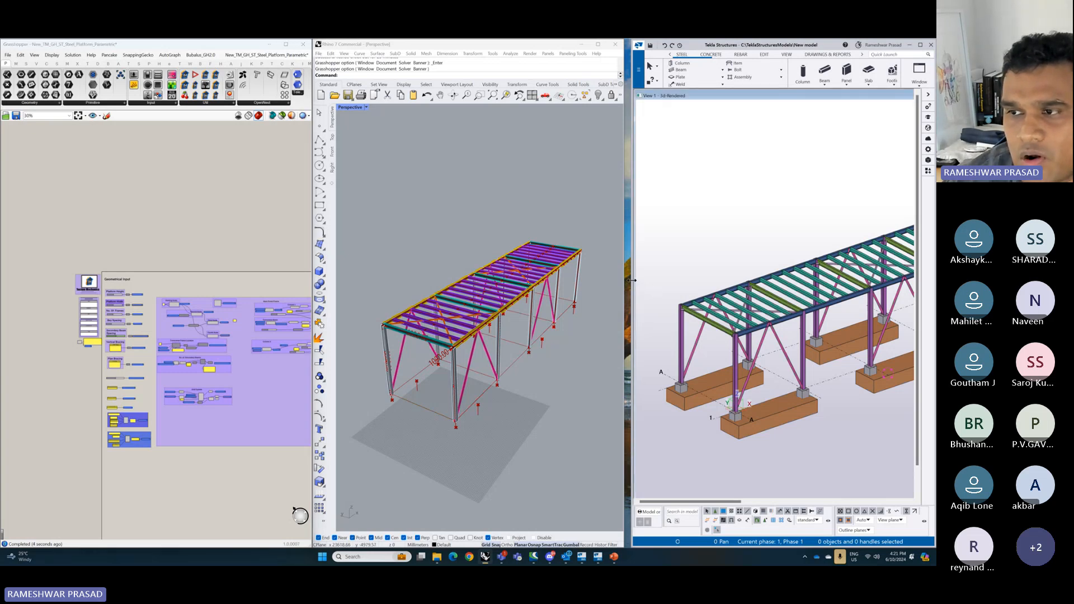
left_click_drag(632, 284, 620, 282)
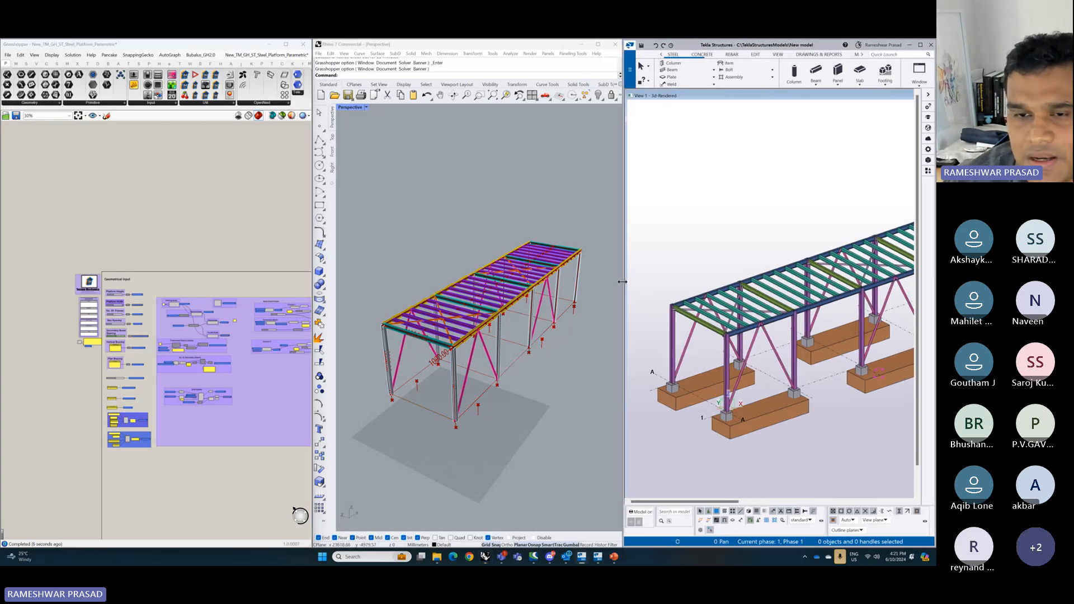
- Examine the catalogue profile and frame attributes of the Transverse Beams in the SAP Frame Elements group
right_click_drag(287, 254, 108, 268)
right_click_drag(242, 249, 92, 258)
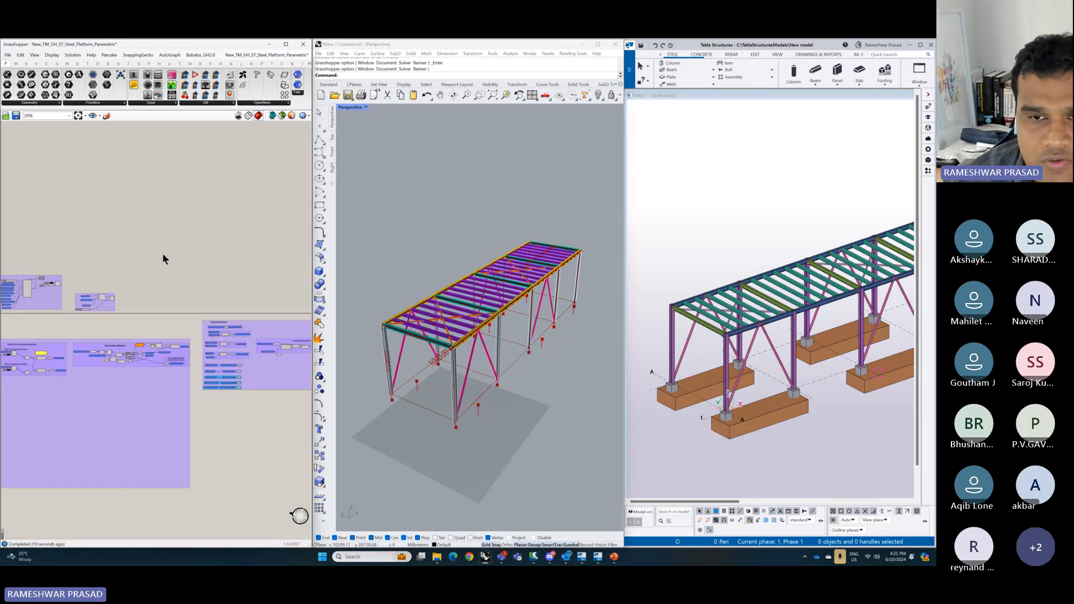
right_click_drag(274, 248, 114, 258)
right_click_drag(208, 255, 74, 255)
scroll(177, 343, "up", 8)
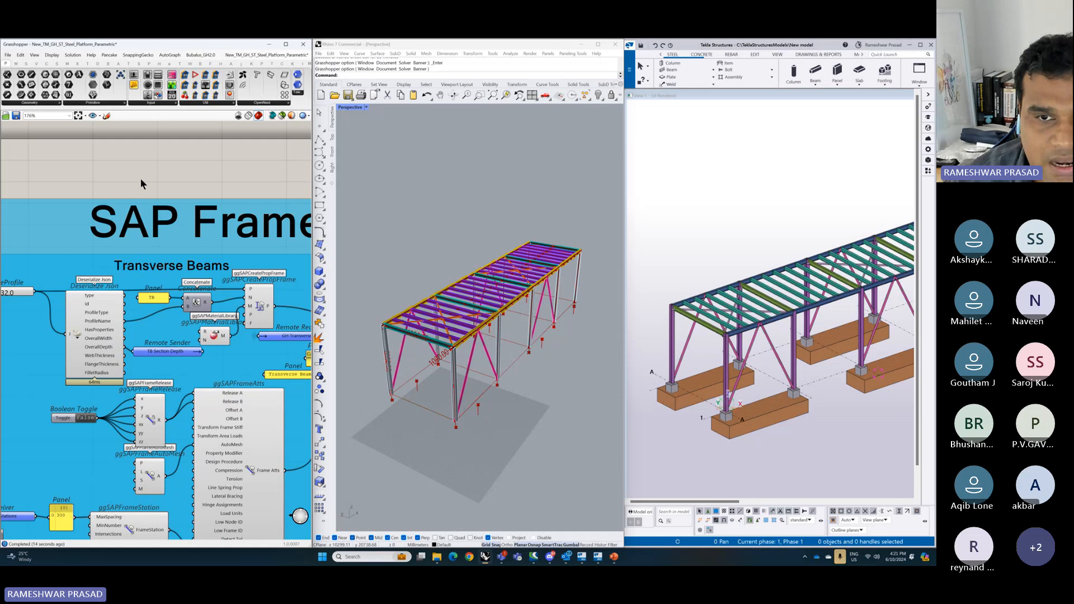
scroll(244, 319, "down", 3)
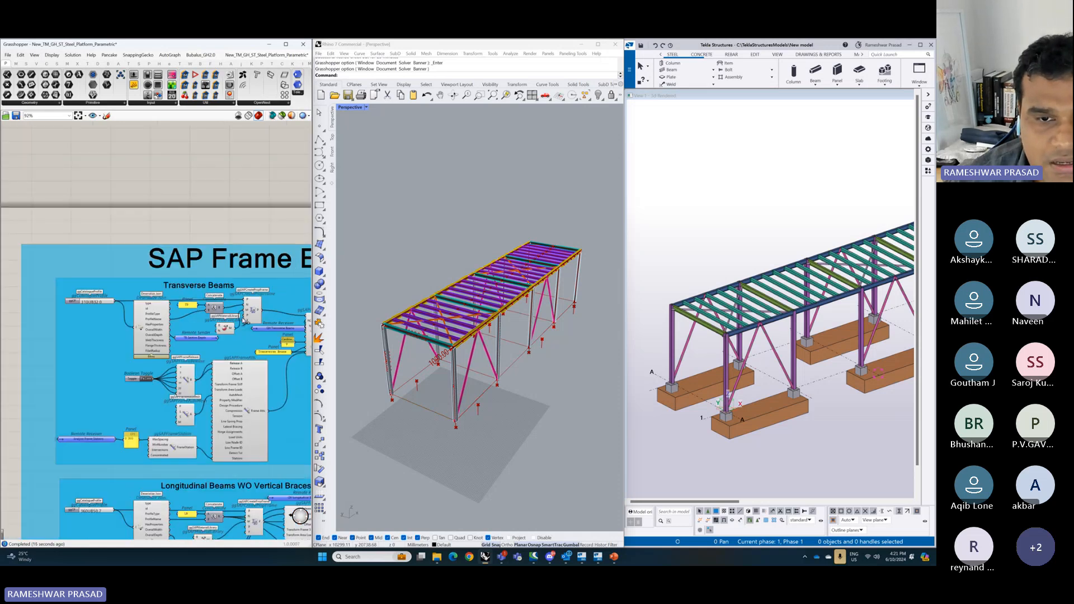
scroll(120, 302, "up", 4)
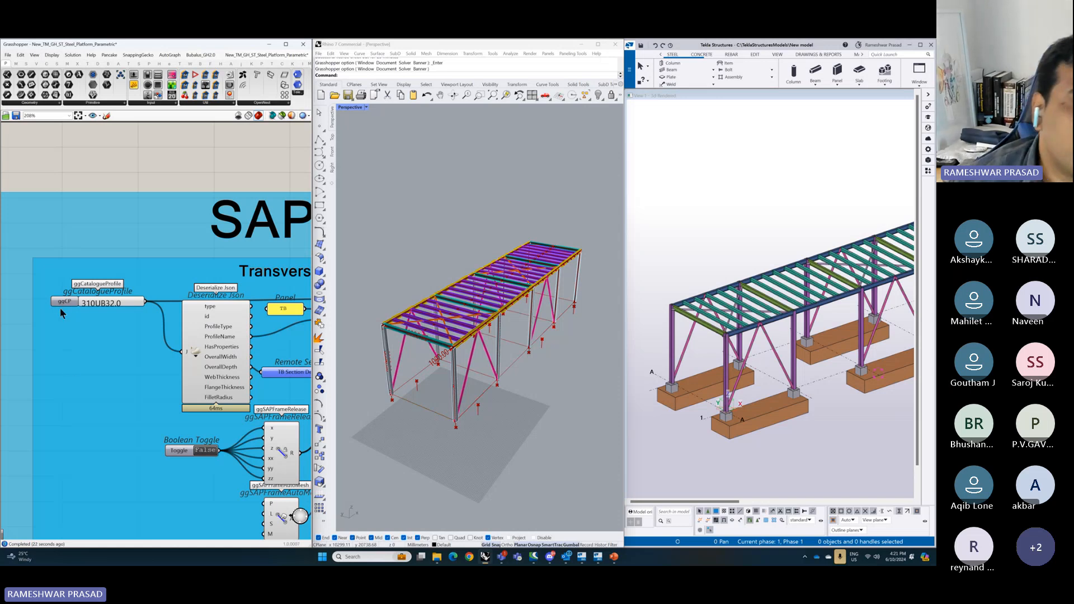
scroll(69, 333, "down", 3)
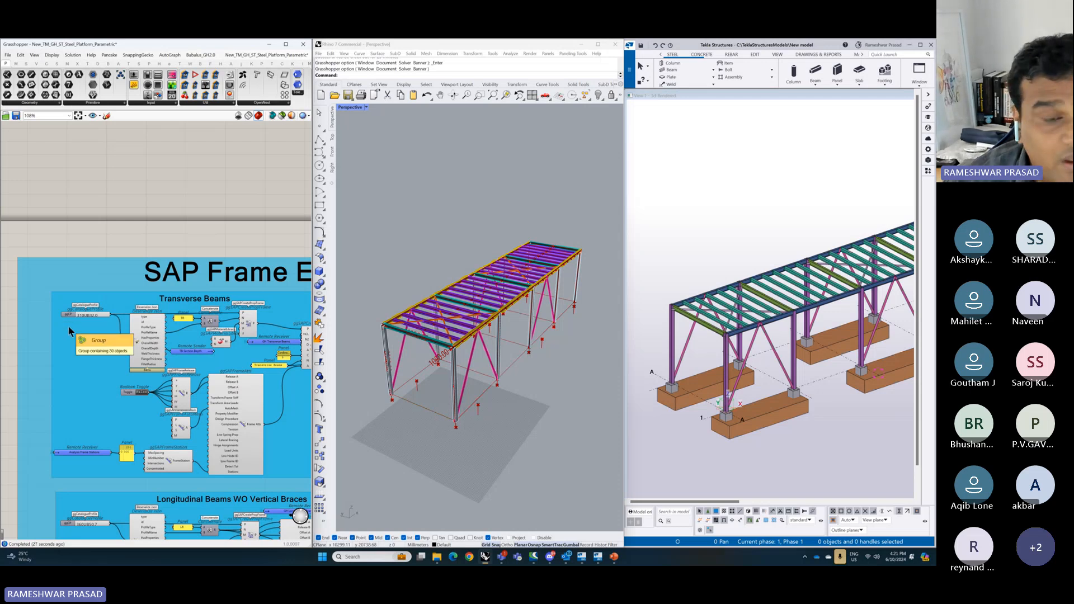
scroll(68, 332, "down", 1)
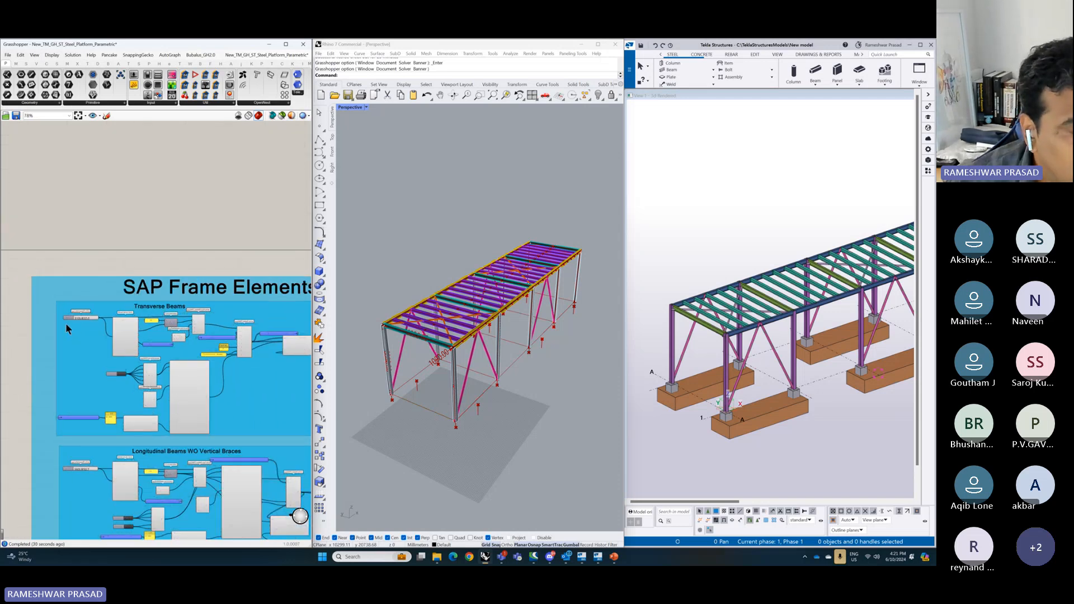
- Bake the platform's analysis model into SAP2000 and solve it with the ggSAPSolver component in the Analyze/ Solve group
scroll(66, 322, "down", 7)
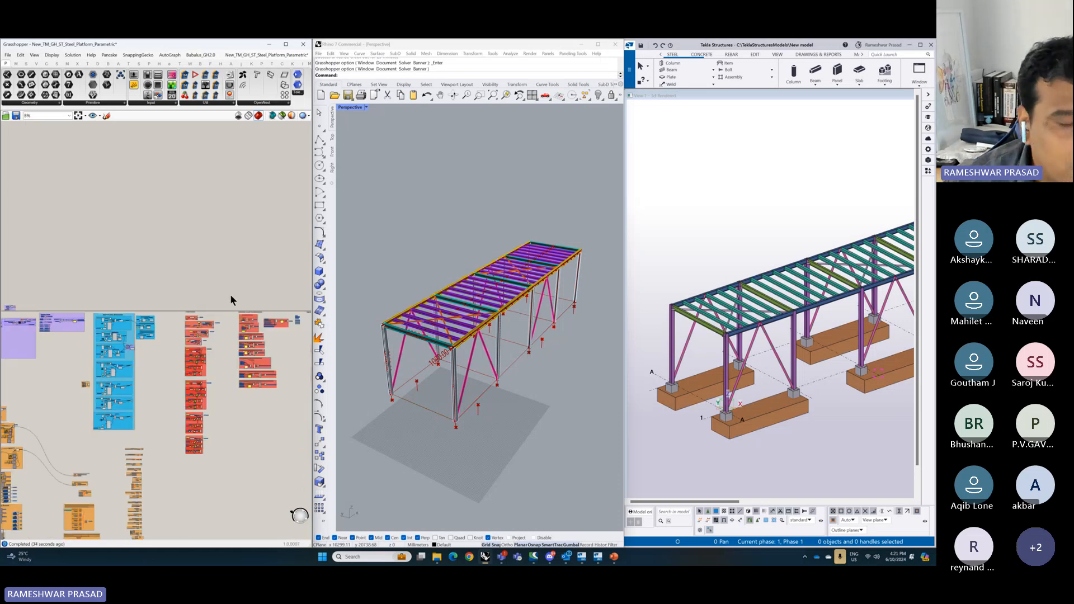
right_click_drag(253, 280, 101, 291)
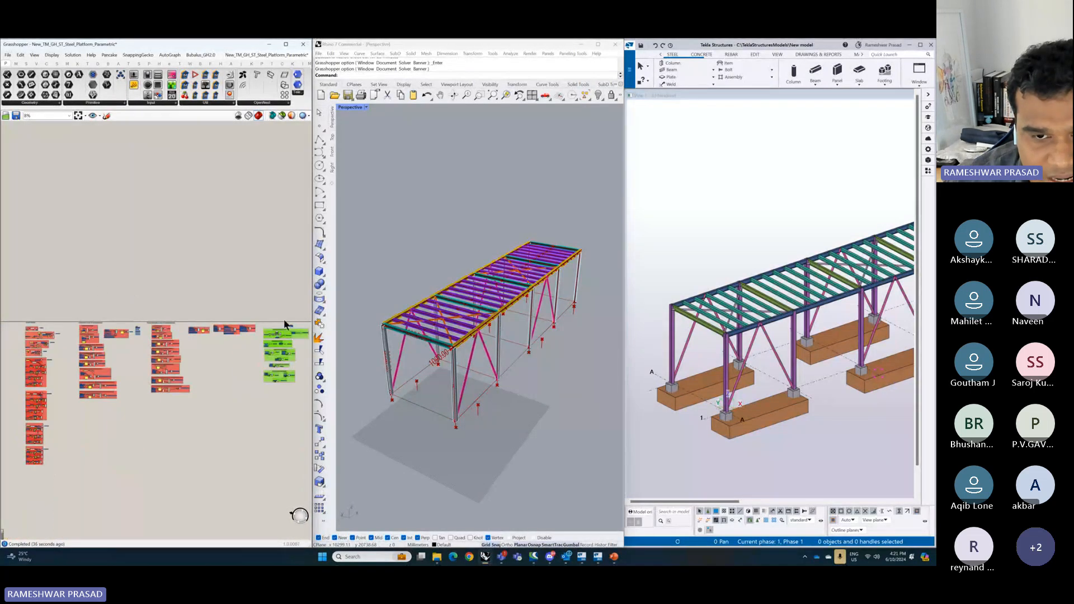
scroll(276, 302, "up", 9)
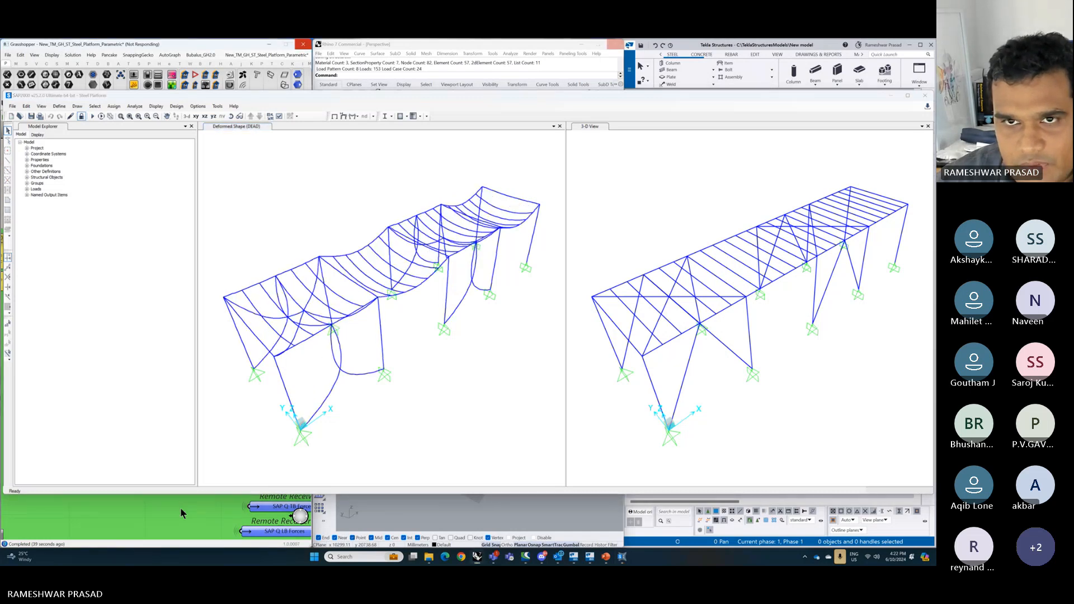
scroll(181, 508, "down", 7)
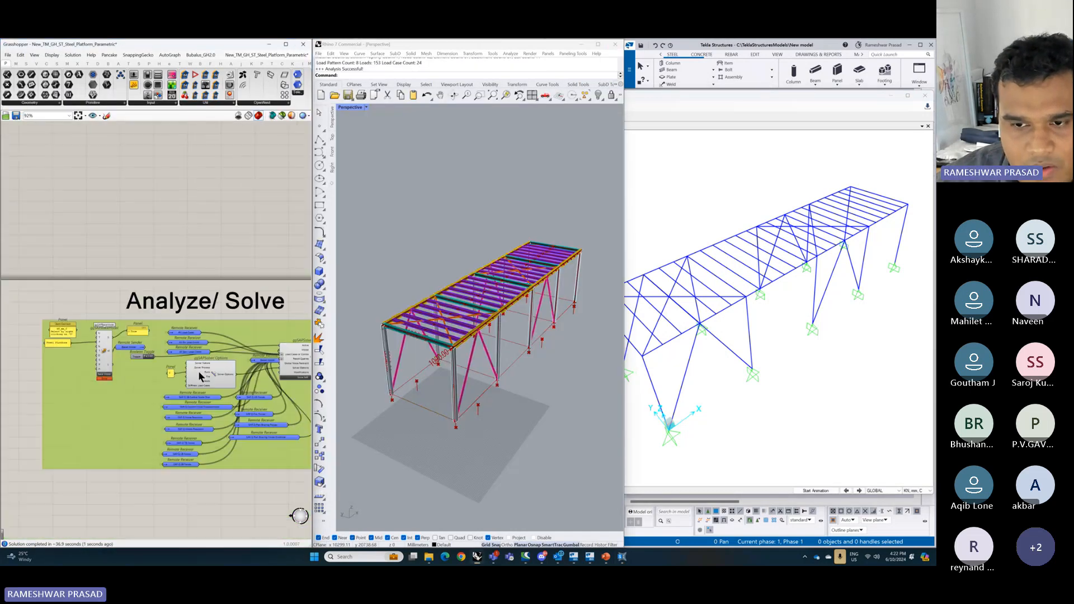
scroll(189, 380, "up", 9)
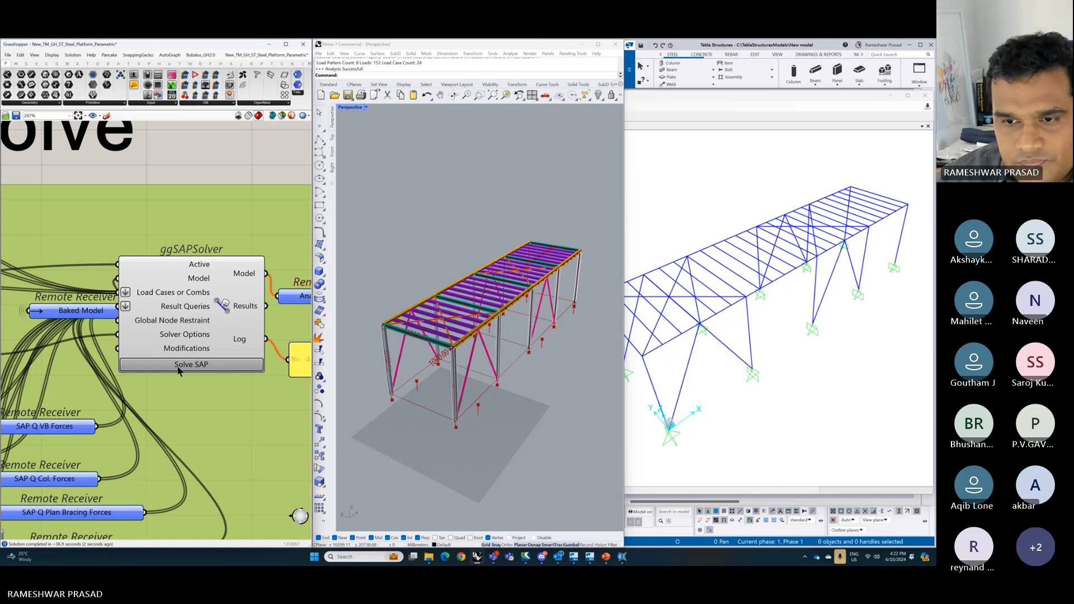
scroll(170, 368, "down", 3)
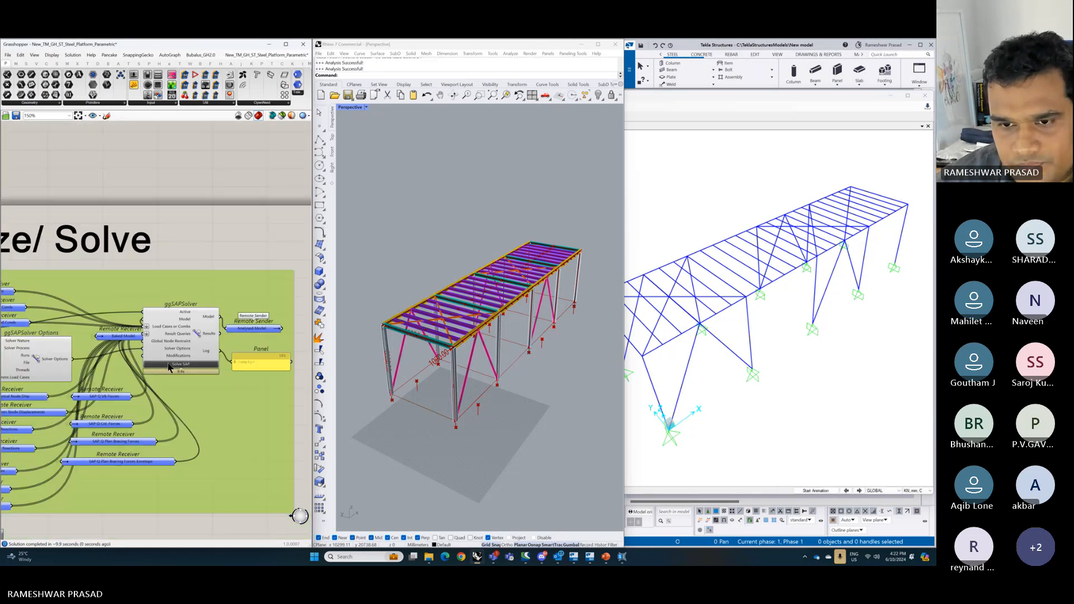
- Examine the SAP result groups, including load case shuffling and the X and Y reaction panels with their minimum and maximum panels
scroll(168, 363, "down", 6)
scroll(261, 414, "up", 3)
right_click_drag(236, 392, 101, 264)
scroll(102, 357, "up", 5)
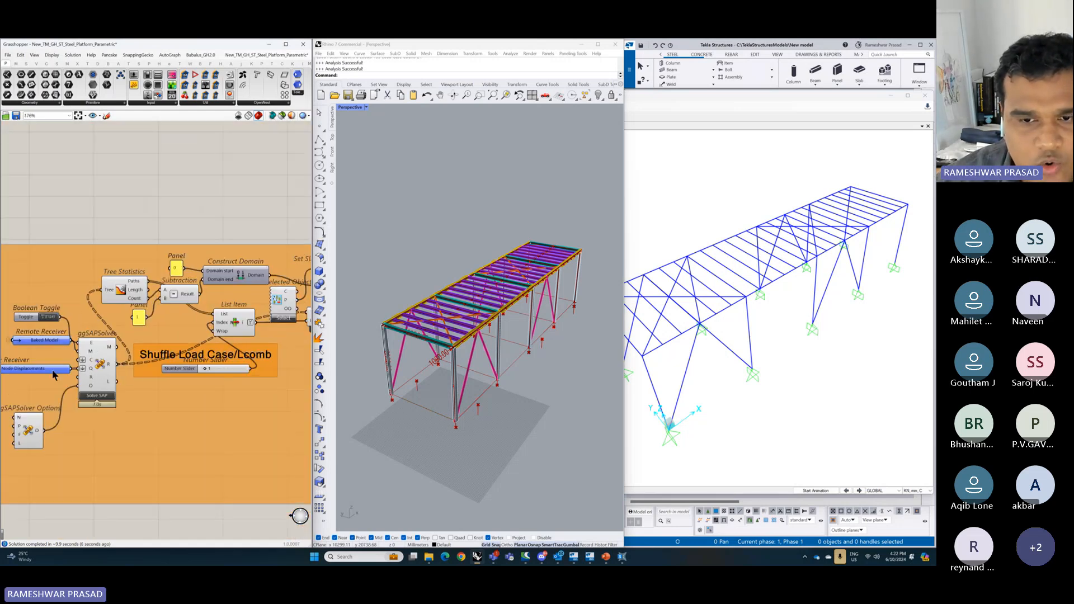
scroll(54, 372, "down", 3)
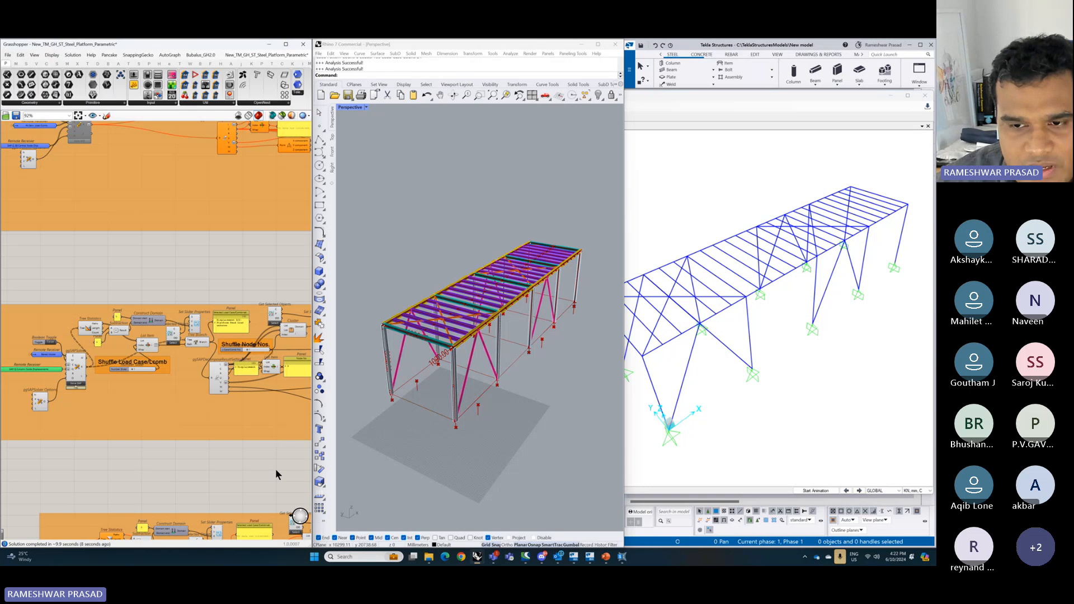
right_click_drag(276, 469, 108, 454)
scroll(166, 355, "up", 1)
right_click_drag(208, 477, 60, 465)
scroll(197, 305, "up", 4)
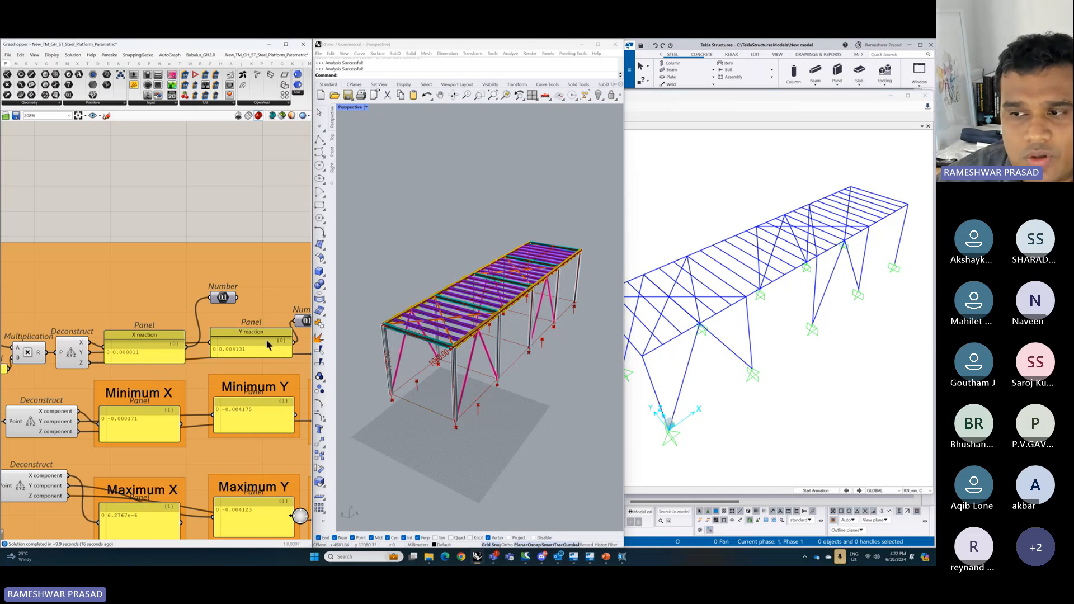
- Switch to SAP2000 to view the platform's deformed shape for LC1 Self Weight, and return to Grasshopper
scroll(197, 342, "down", 10)
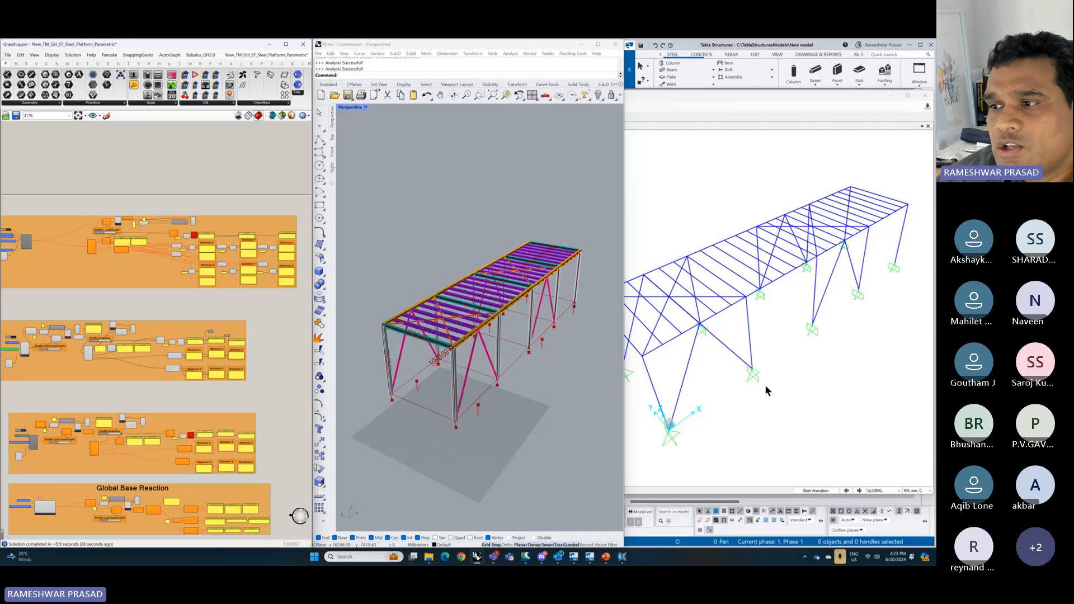
left_click(780, 397)
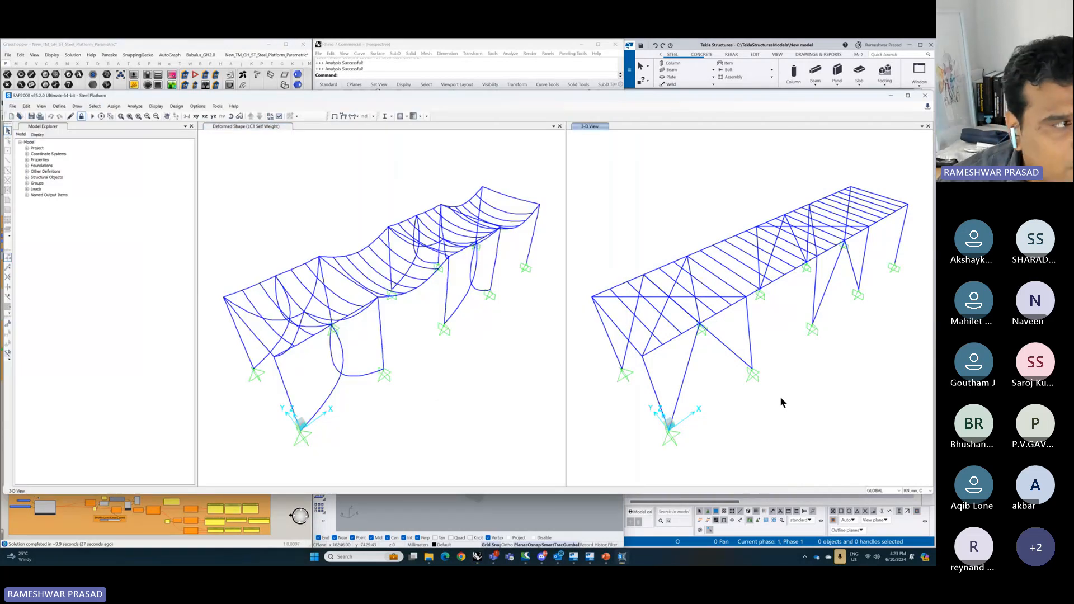
left_click(231, 48)
- Turn off the Rhino preview of the orange component groups below the purple group and save the Grasshopper definition
scroll(259, 283, "down", 5)
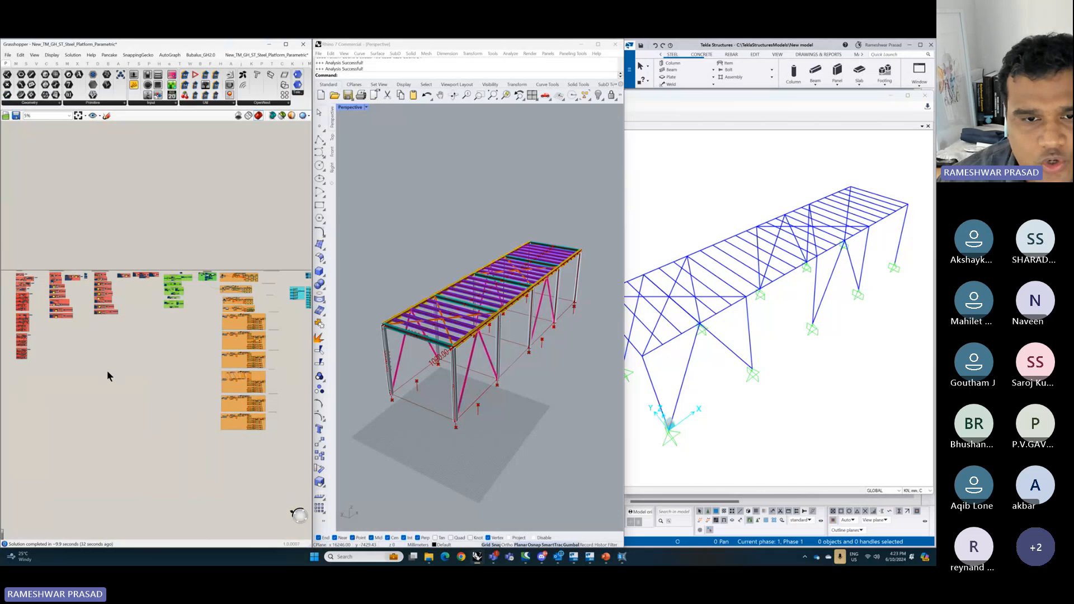
right_click_drag(109, 376, 221, 352)
right_click_drag(149, 401, 284, 336)
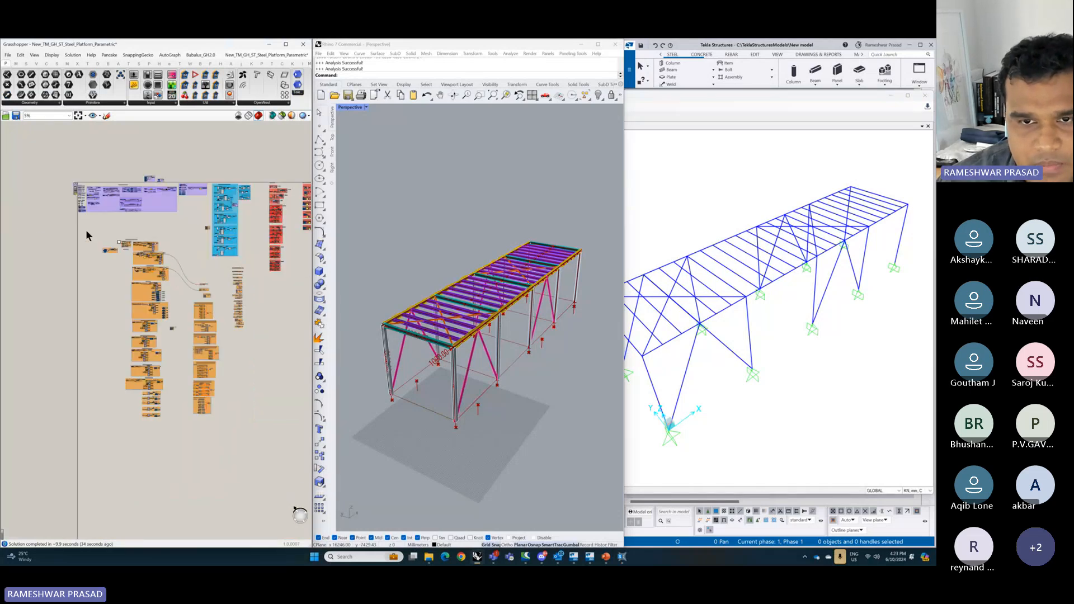
left_click_drag(87, 235, 187, 443)
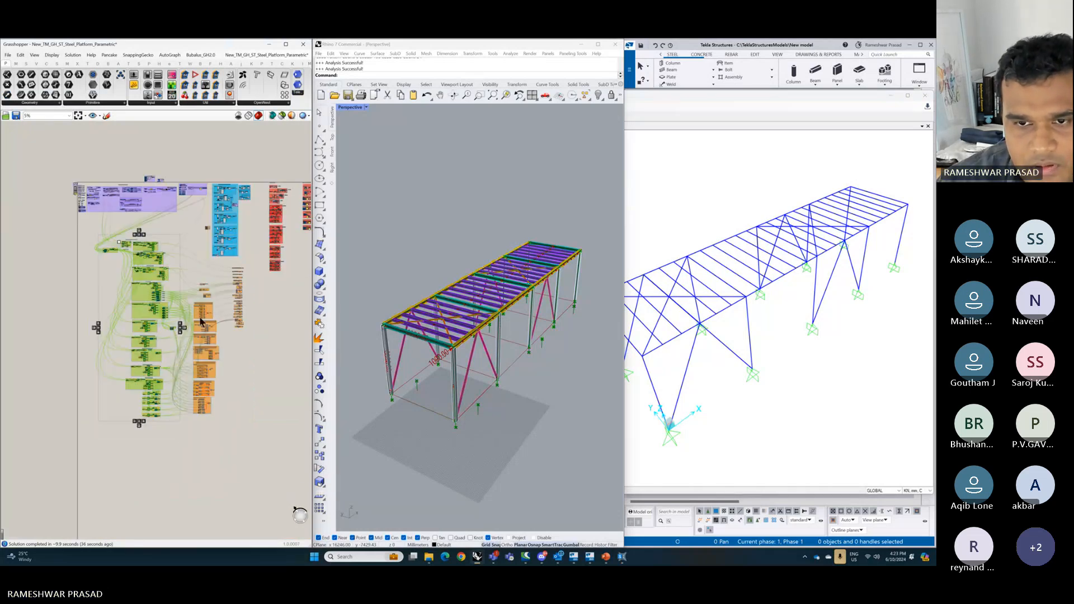
middle_click(199, 242)
left_click(232, 242)
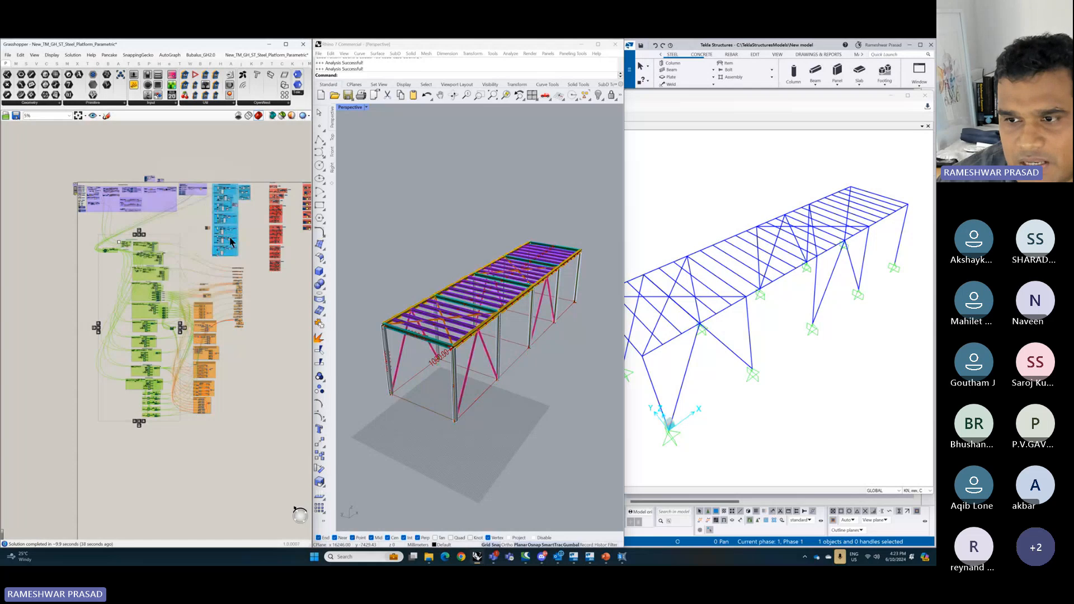
left_click(262, 329)
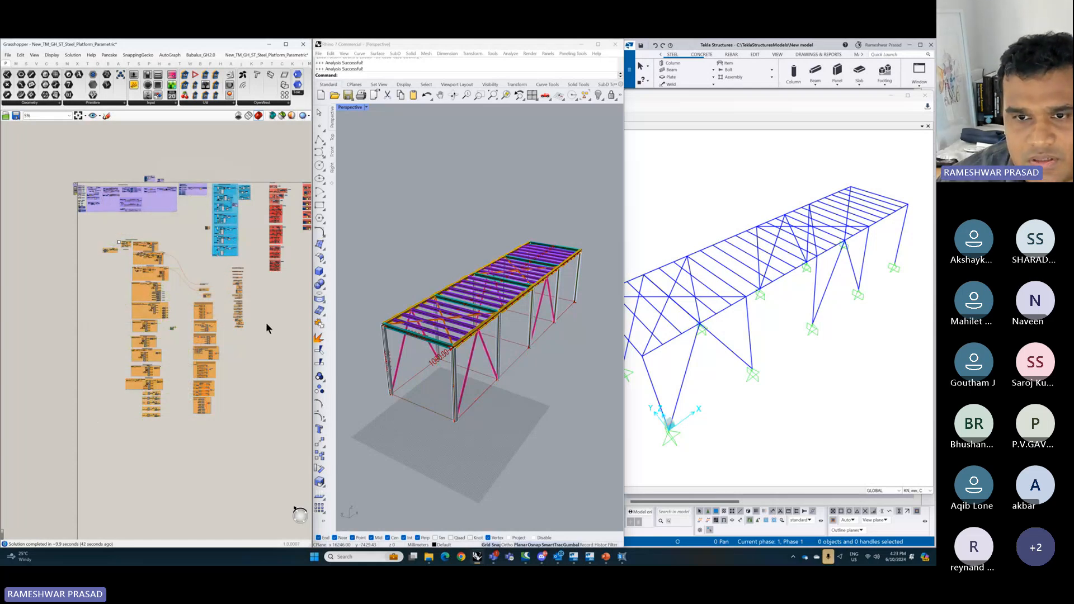
key("ctrl+s")
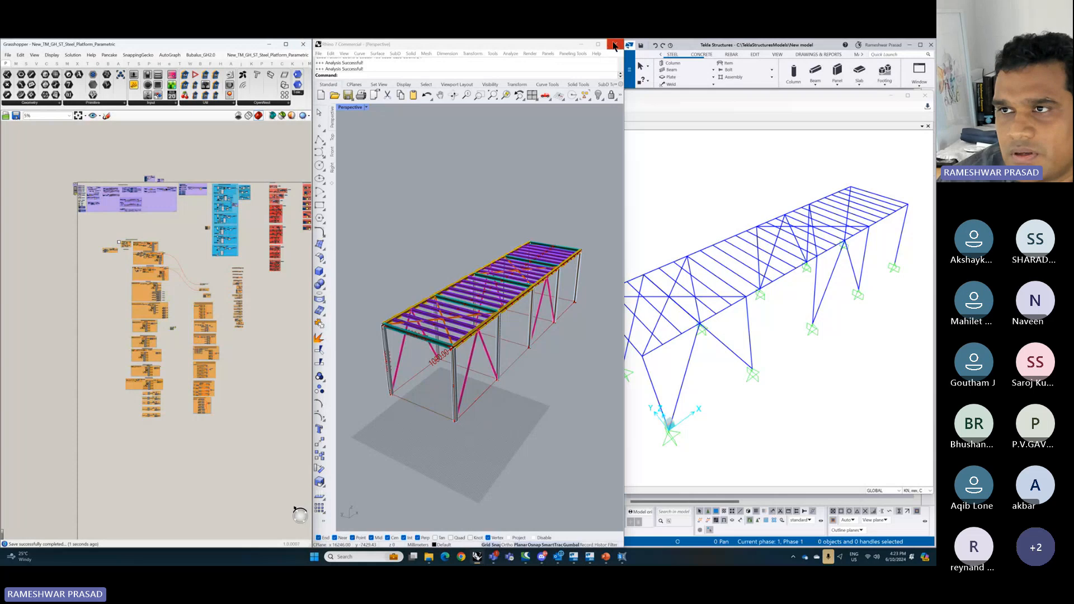
- Close Rhino and SAP2000, continuing past the API session warning and discarding the Steel Platform changes
left_click(615, 47)
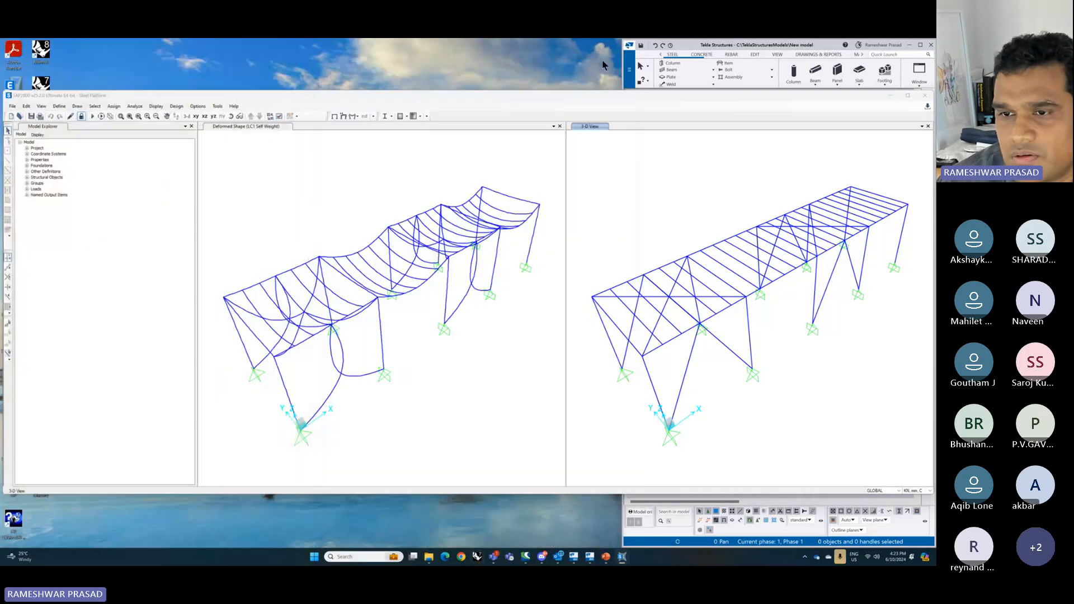
left_click(924, 96)
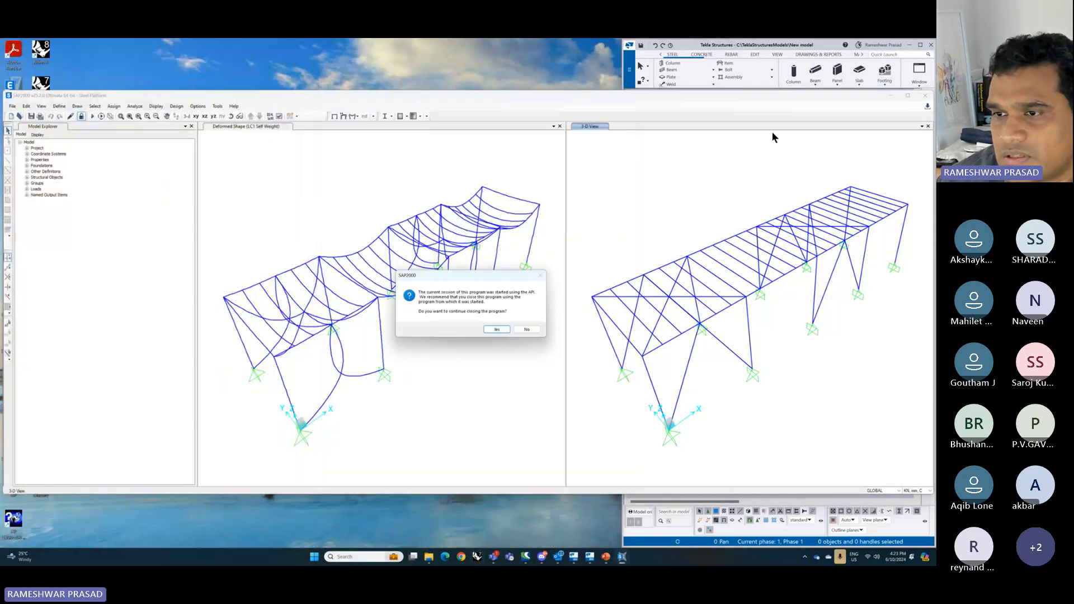
left_click(492, 324)
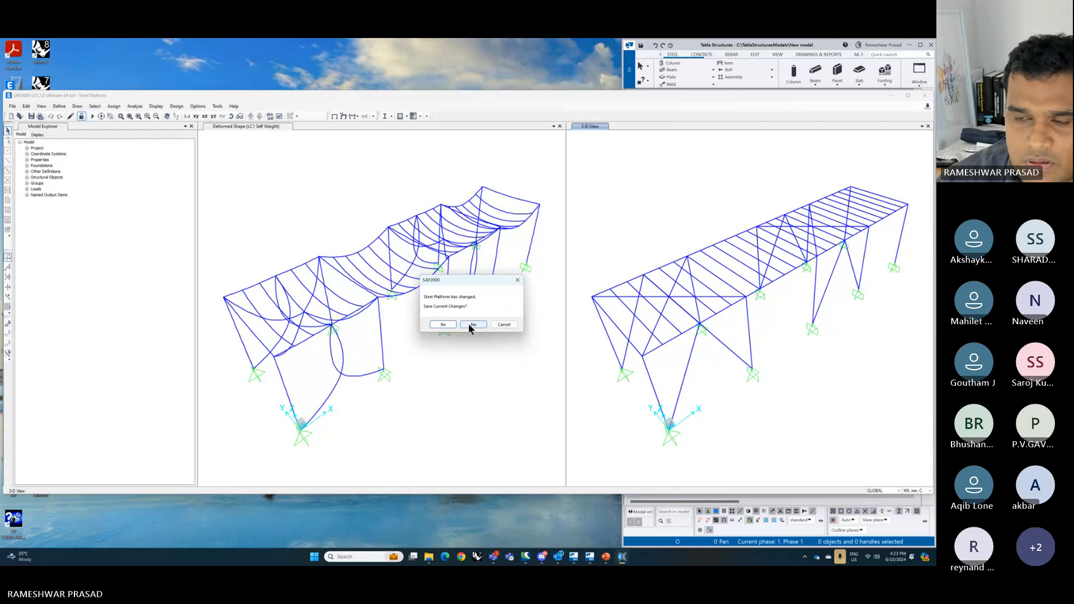
left_click(471, 325)
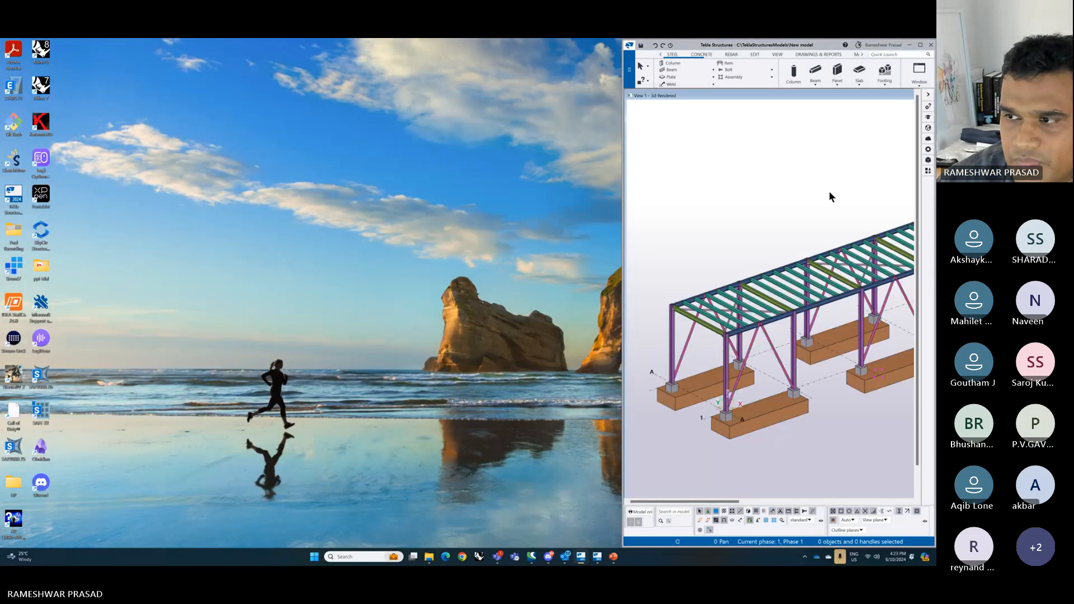
- Delete the whole steel platform model in Tekla Structures, including its grids
left_click(748, 218)
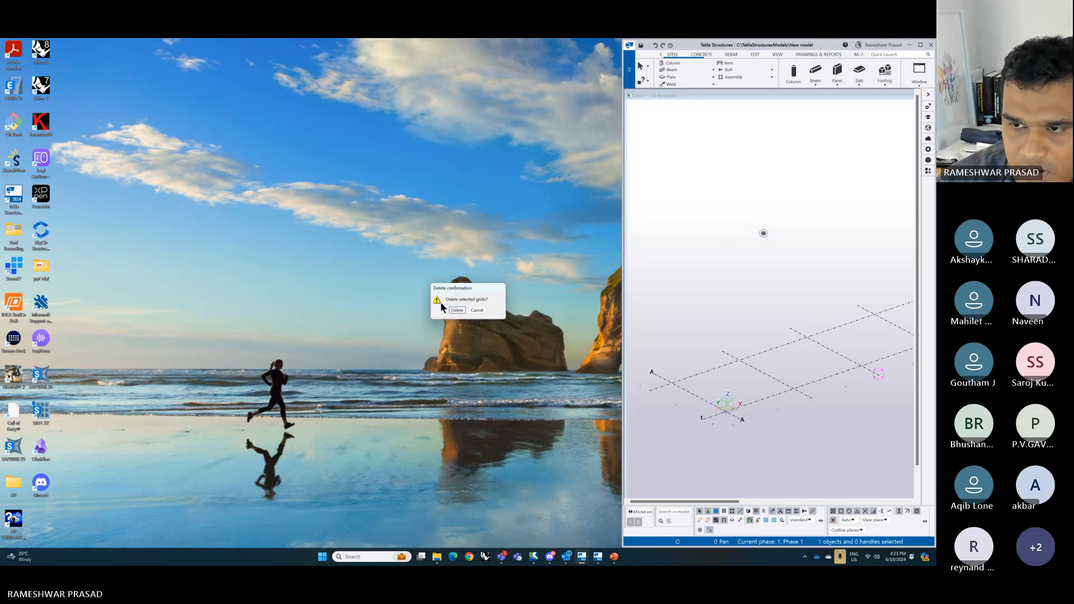
key("Return")
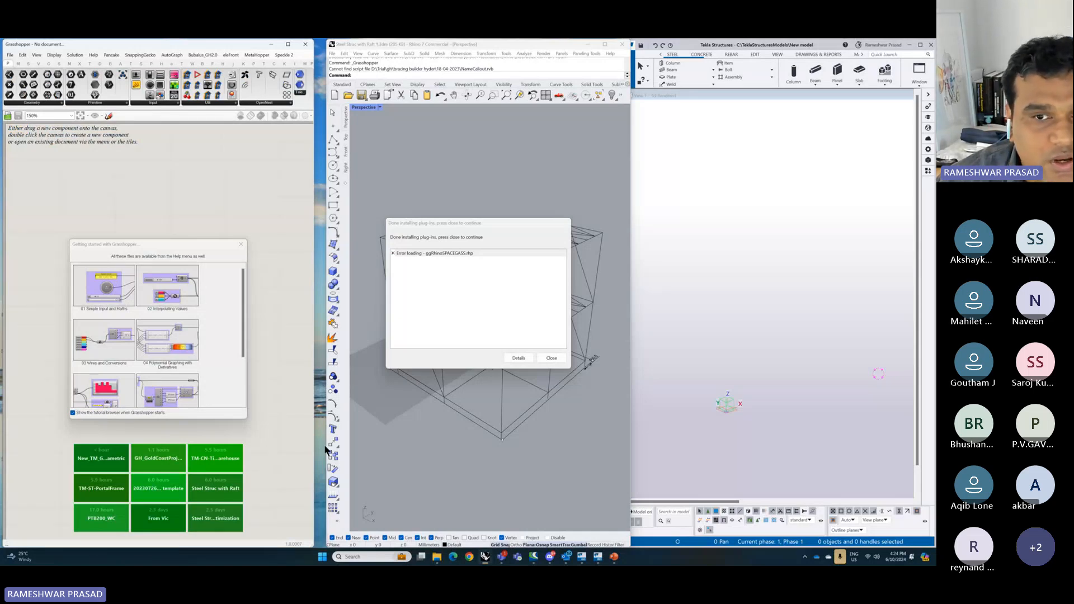
- Dismiss the Grasshopper tutorial browser and the Rhino plug-in loading report, and open the Steel Struc with Raft definition
left_click(240, 244)
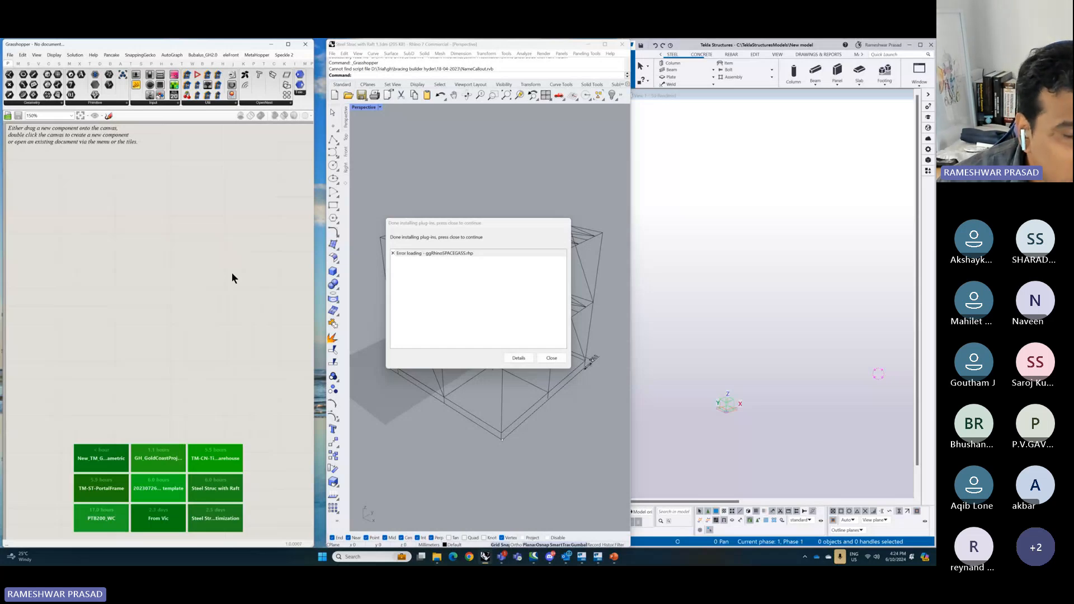
left_click(552, 358)
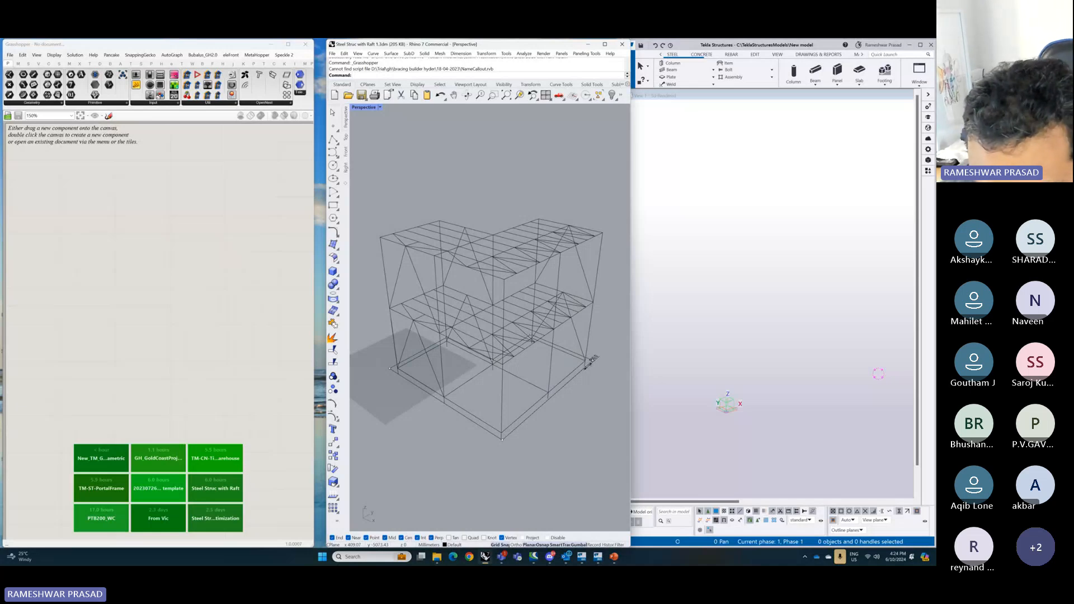
left_click_drag(504, 486, 934, 475)
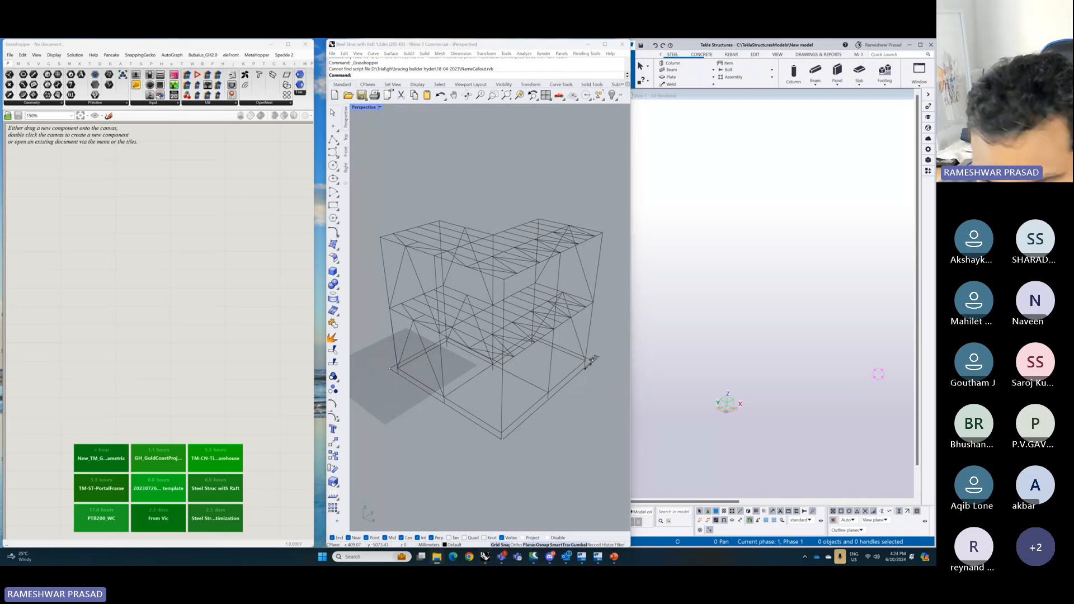
left_click_drag(269, 439, 237, 300)
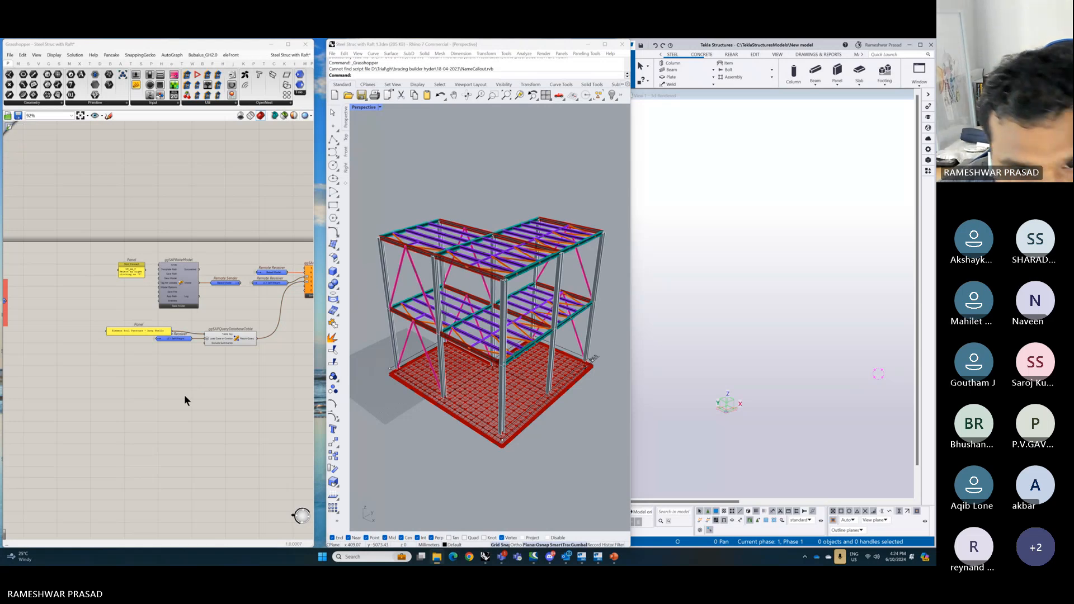
- Look over the Load Cases area and the resulting structure in Rhino, and close the Steel Struc with Raft definition
scroll(211, 395, "down", 3)
scroll(213, 394, "down", 4)
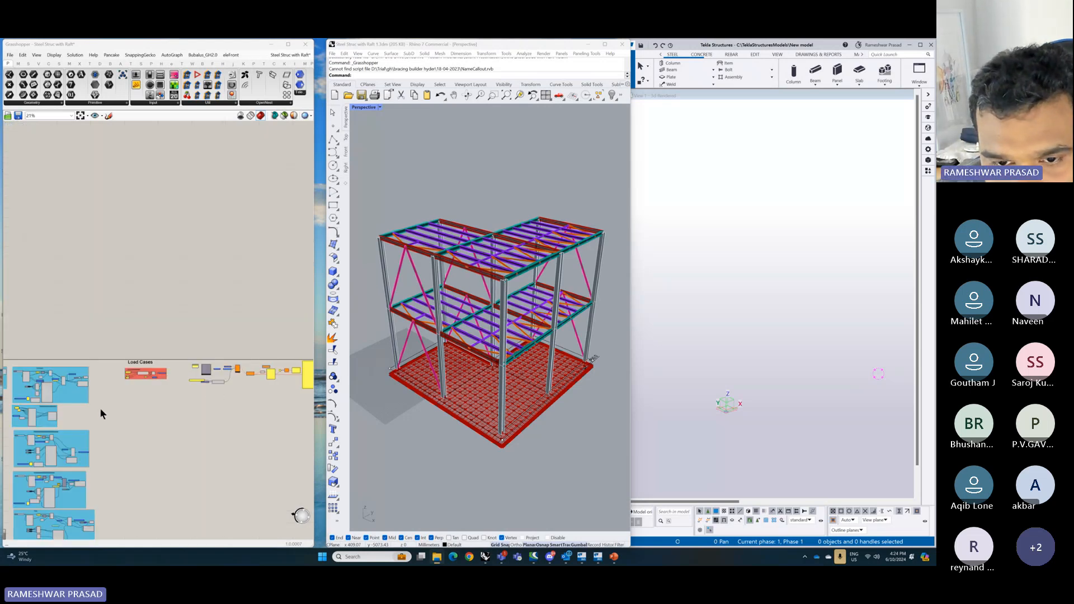
right_click(206, 396)
left_click(153, 404)
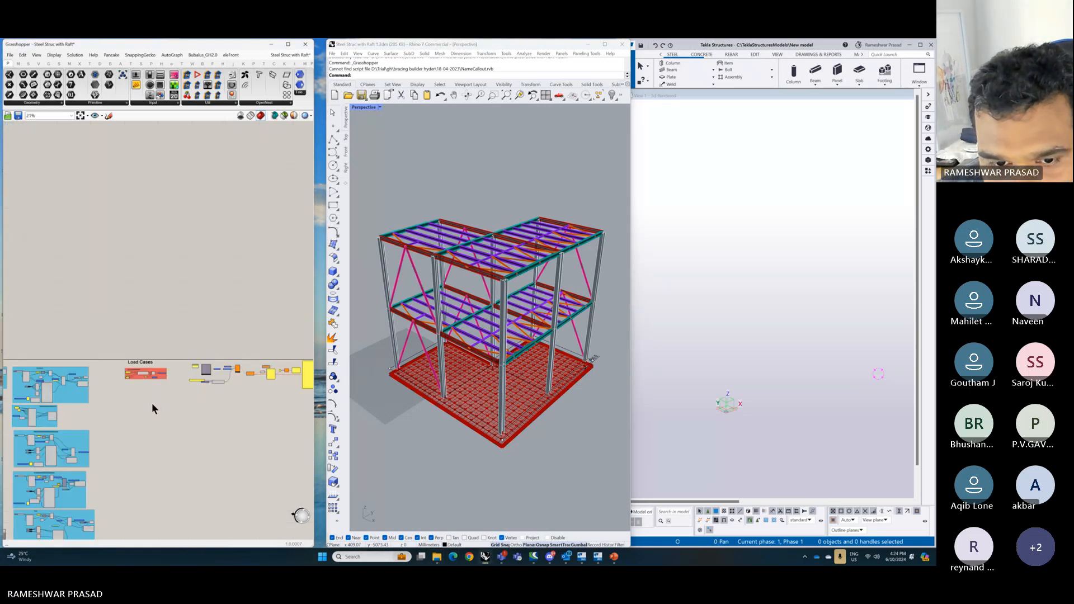
right_click_drag(117, 408, 193, 394)
scroll(358, 231, "up", 3)
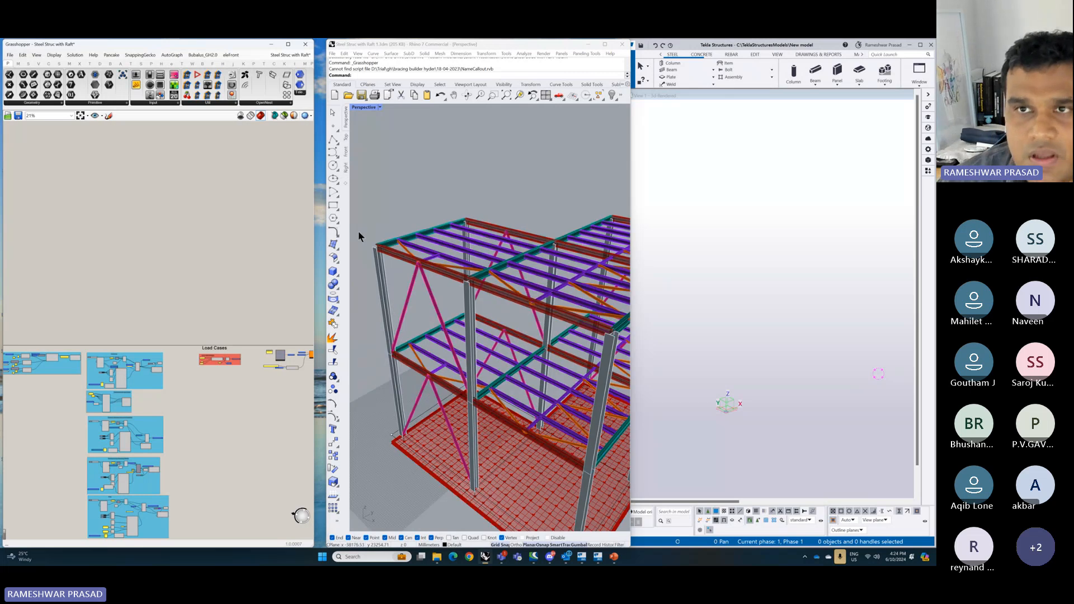
mouse_move(290, 55)
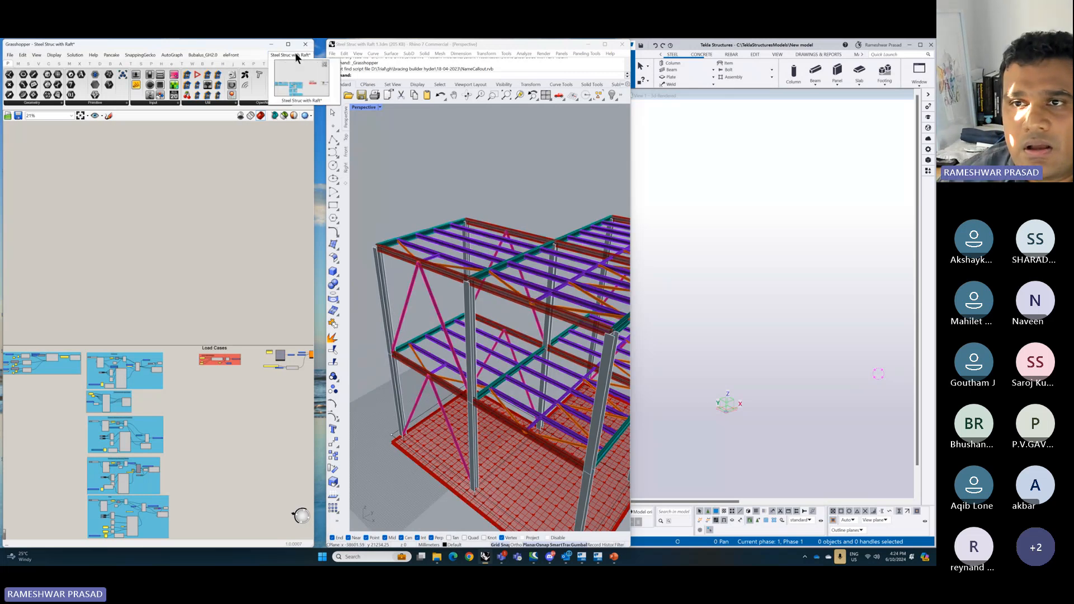
left_click(324, 66)
left_click(316, 102)
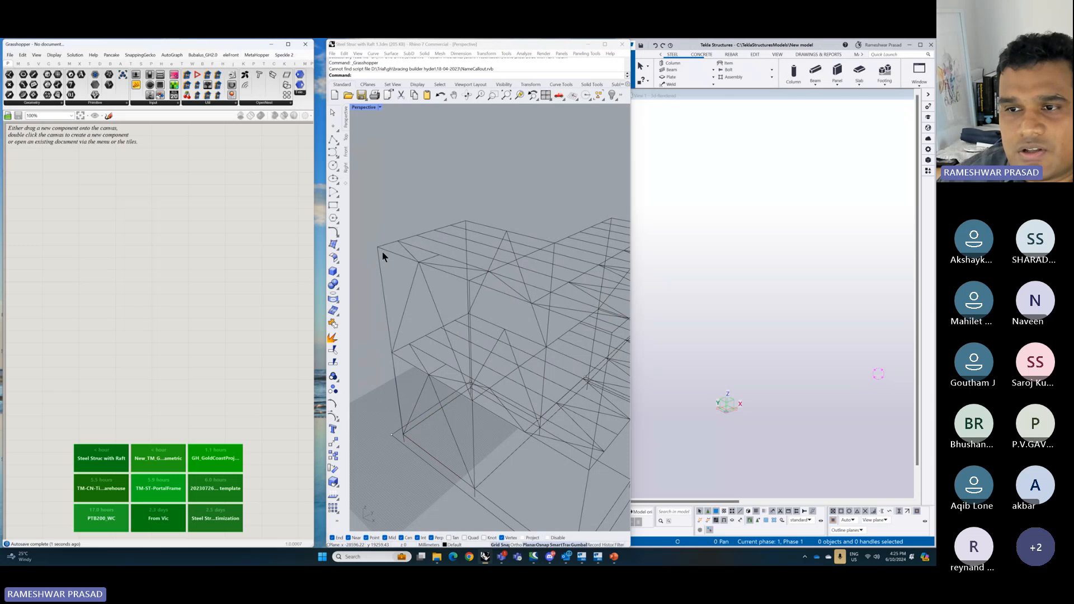
- Draw a sample line between two nodes across the roof of the Rhino wireframe and delete it
left_click(424, 257)
scroll(424, 256, "up", 2)
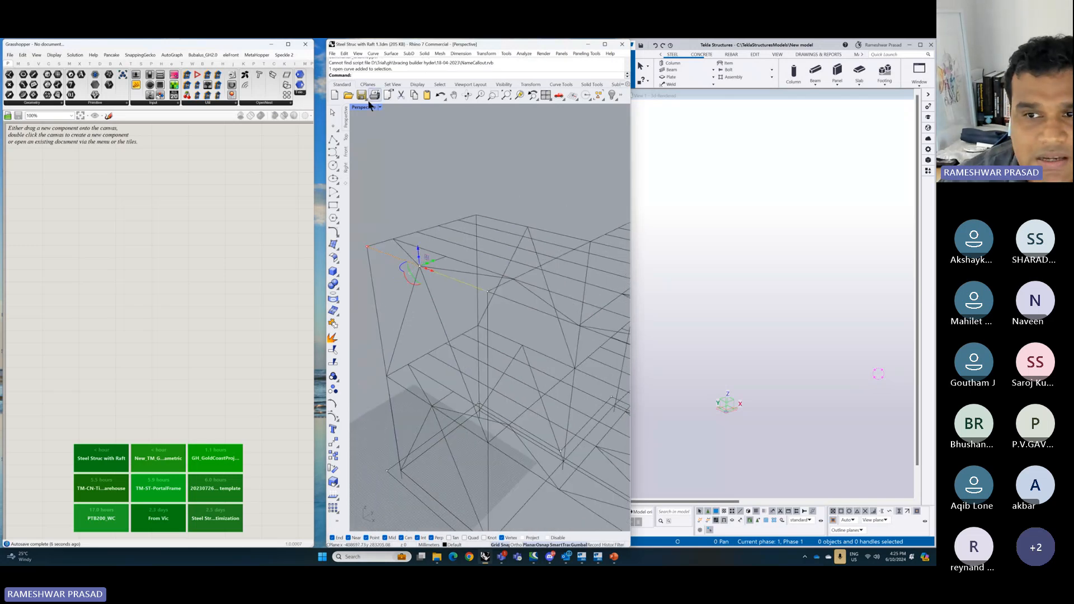
left_click(338, 145)
left_click(345, 143)
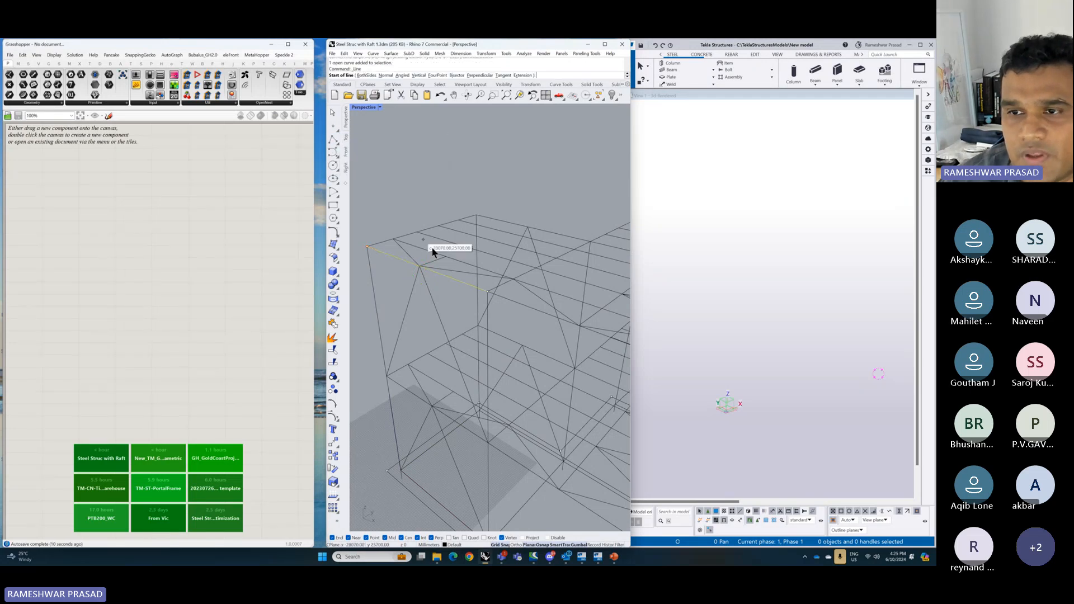
left_click(394, 239)
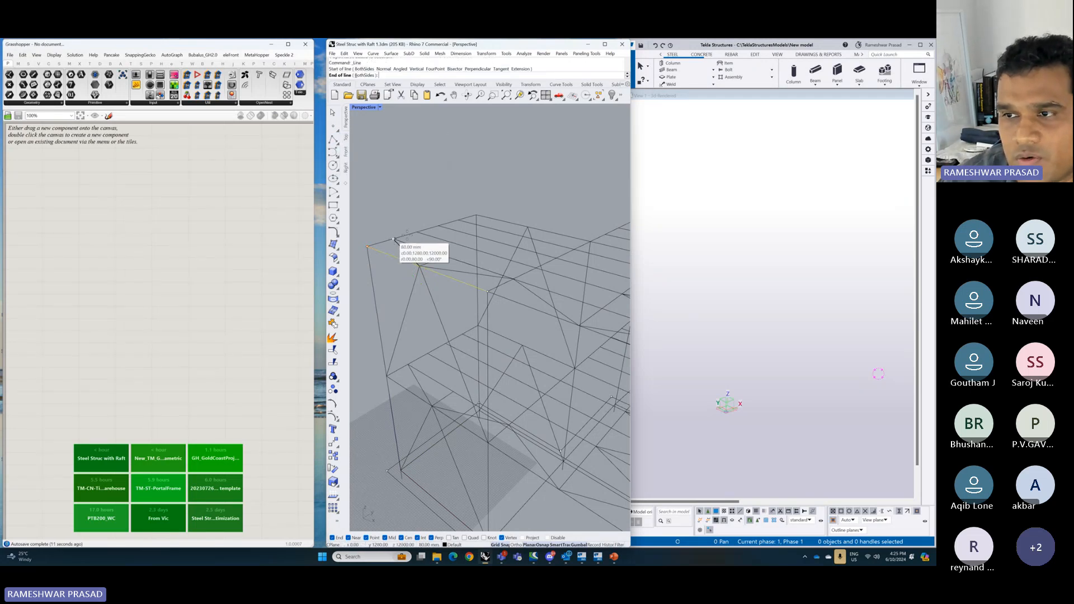
left_click(591, 243)
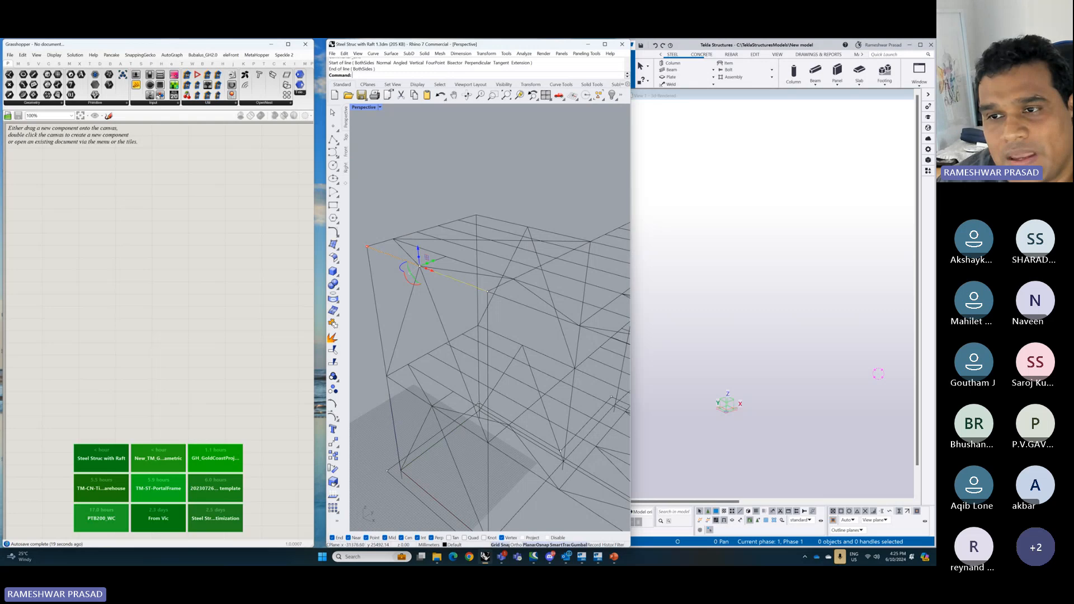
left_click(548, 233)
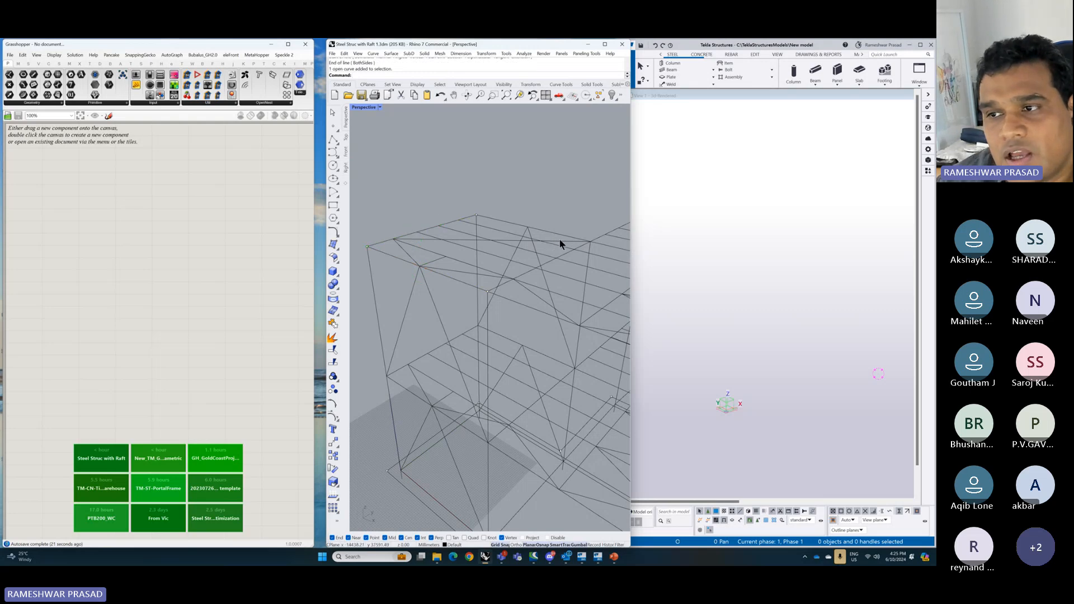
left_click(560, 241)
key("Delete")
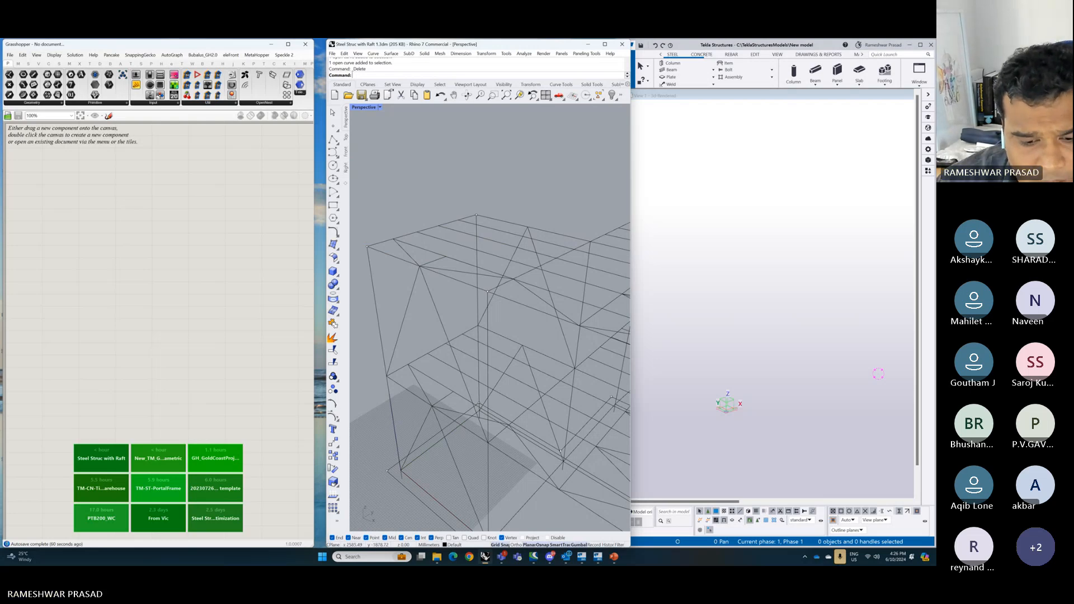
- Examine individual lines of the Rhino wireframe at the base and at the intermediate floor
left_click(395, 478)
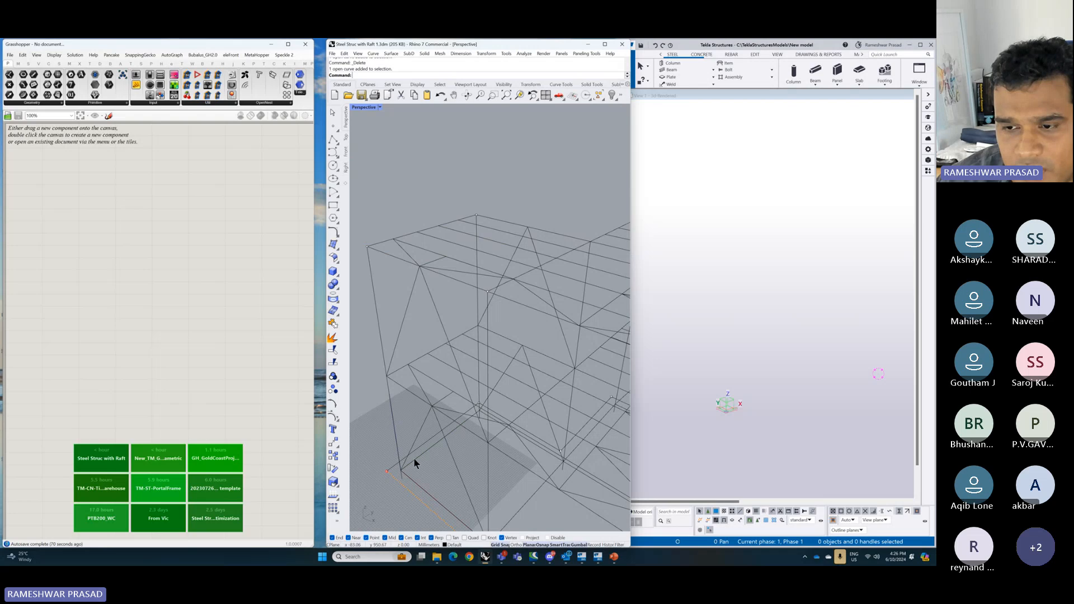
left_click(414, 458)
scroll(417, 400, "down", 7)
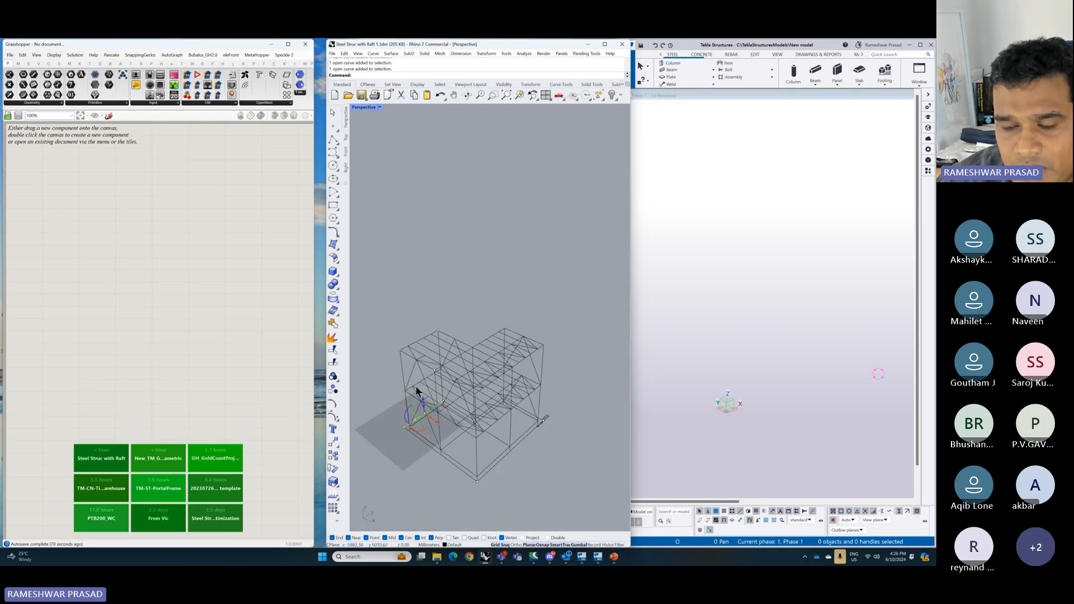
scroll(417, 368, "down", 2)
scroll(481, 414, "up", 3)
scroll(482, 418, "up", 4)
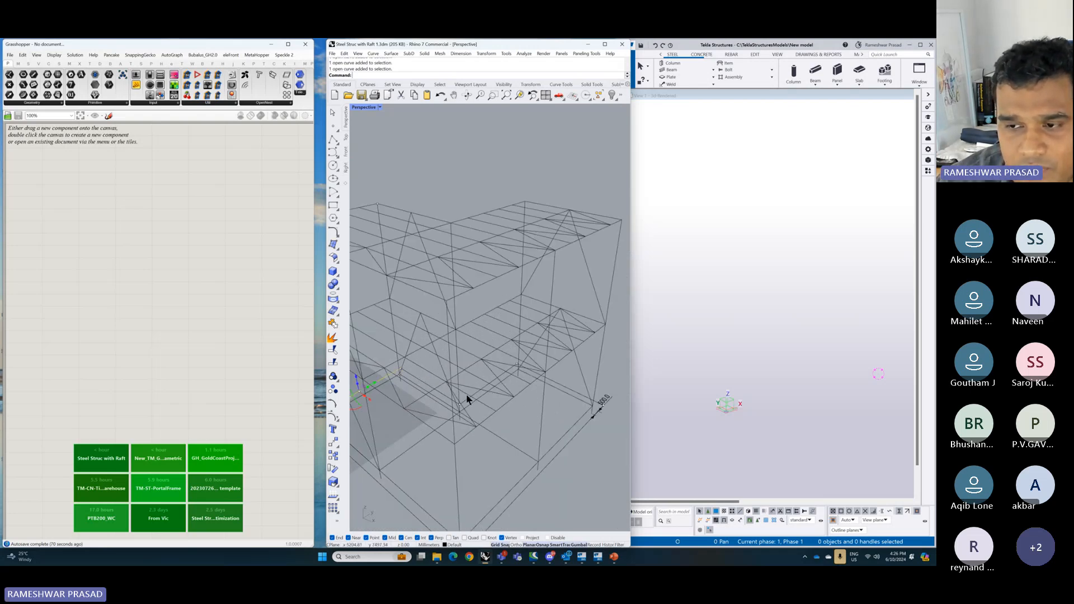
left_click(501, 398)
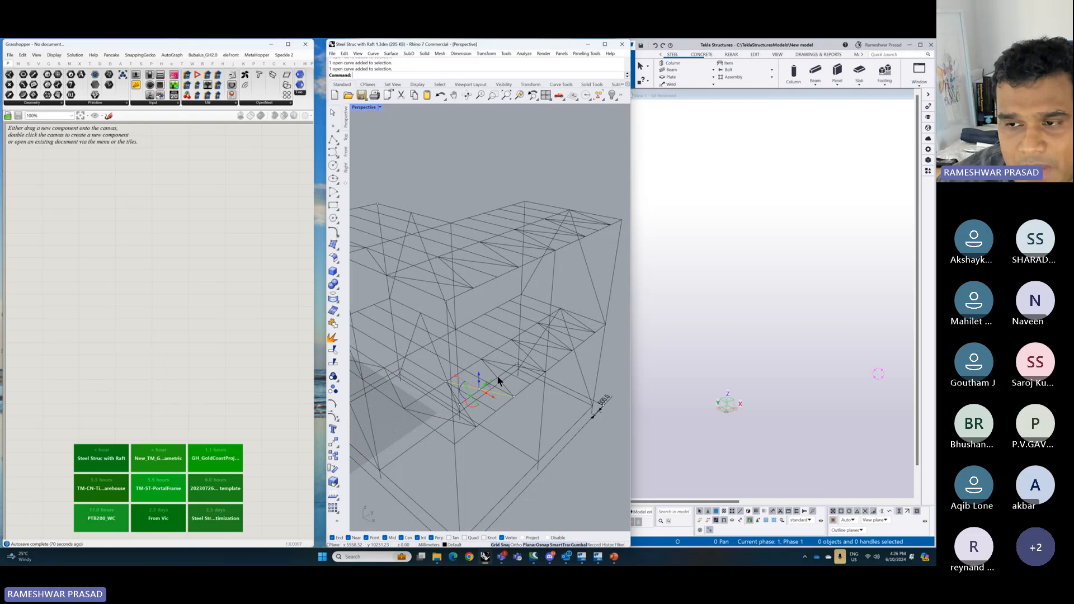
left_click(491, 335)
left_click(483, 317)
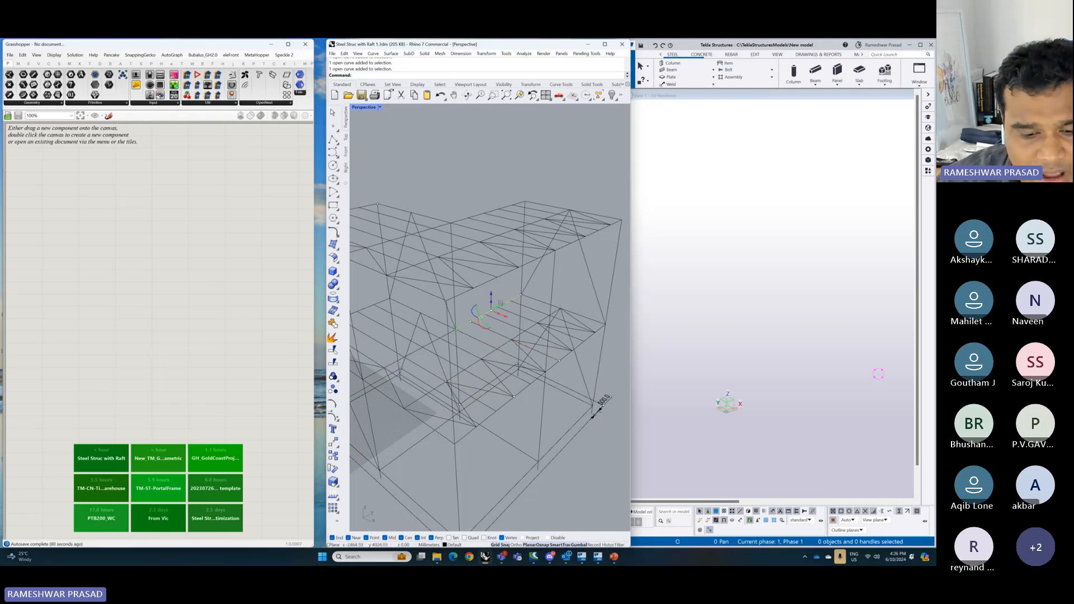
- Reopen the recent Steel Struc with Raft definition and go to its Load Cases area with LC1: Self Weight
left_click(101, 458)
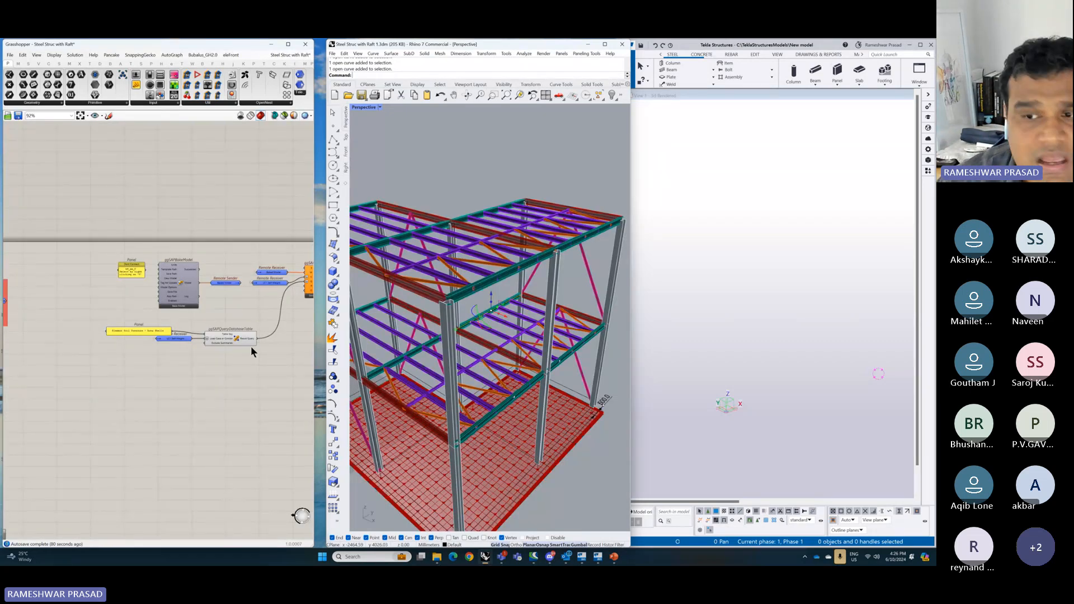
scroll(475, 303, "down", 5)
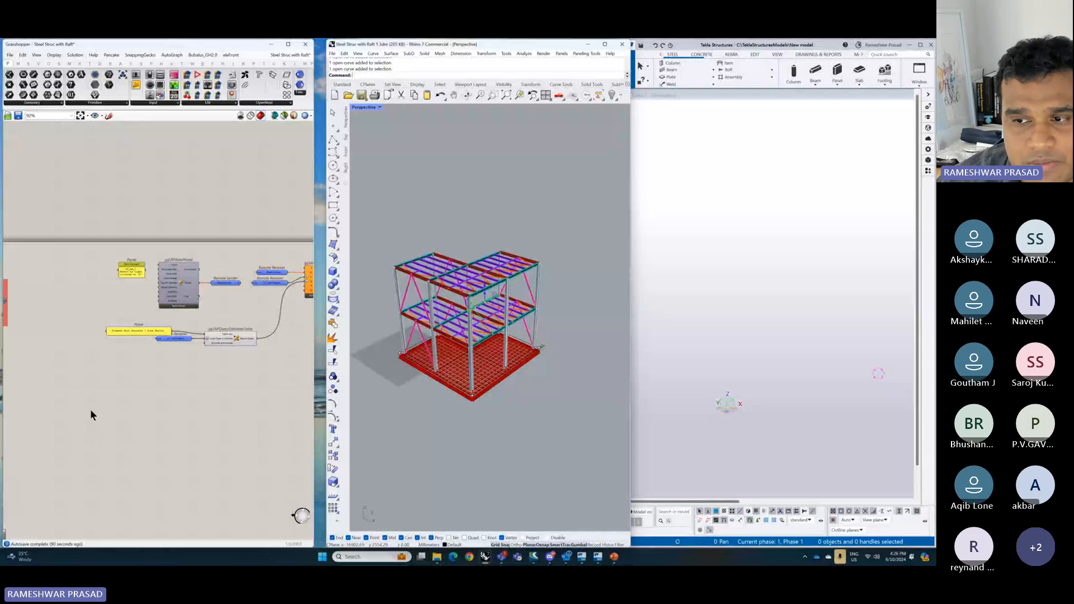
right_click_drag(89, 408, 235, 400)
right_click_drag(32, 394, 245, 397)
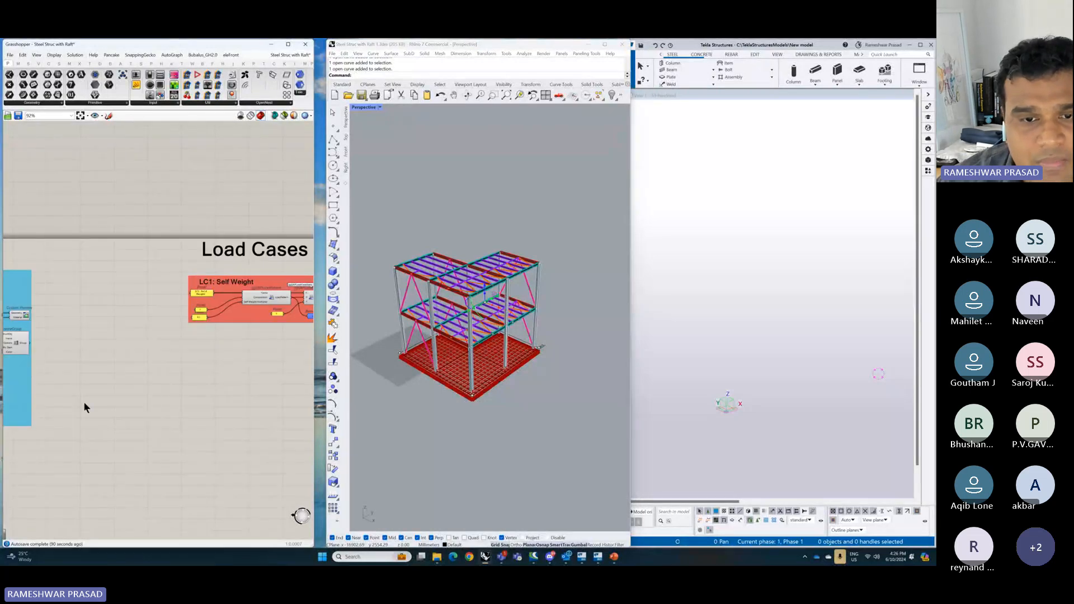
- Examine the Columns group of the definition and the matching columns and beams of the structure in Rhino
right_click_drag(83, 401, 83, 234)
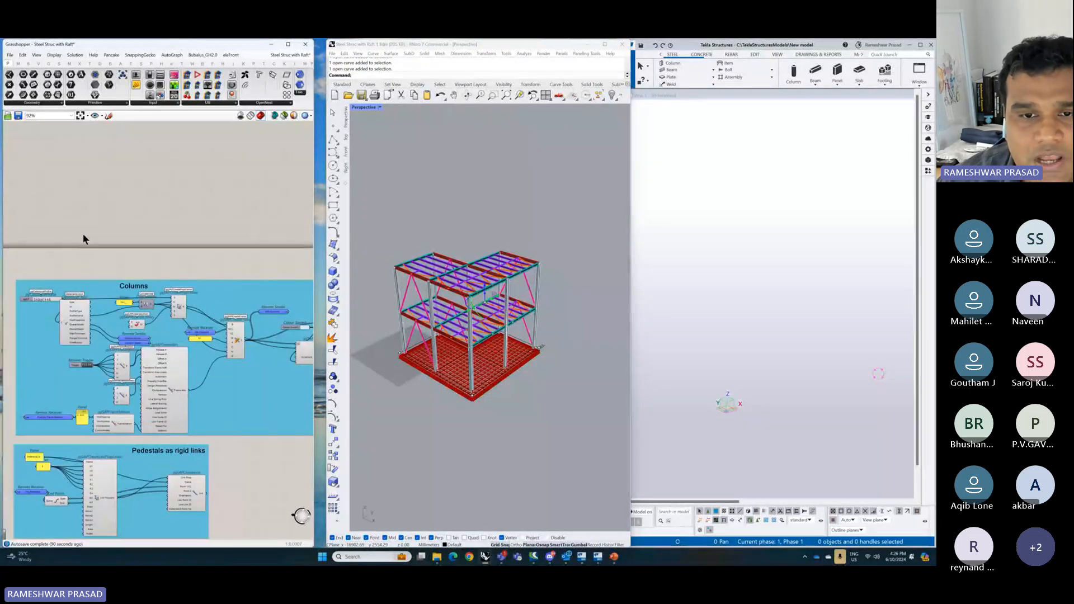
scroll(72, 314, "up", 4)
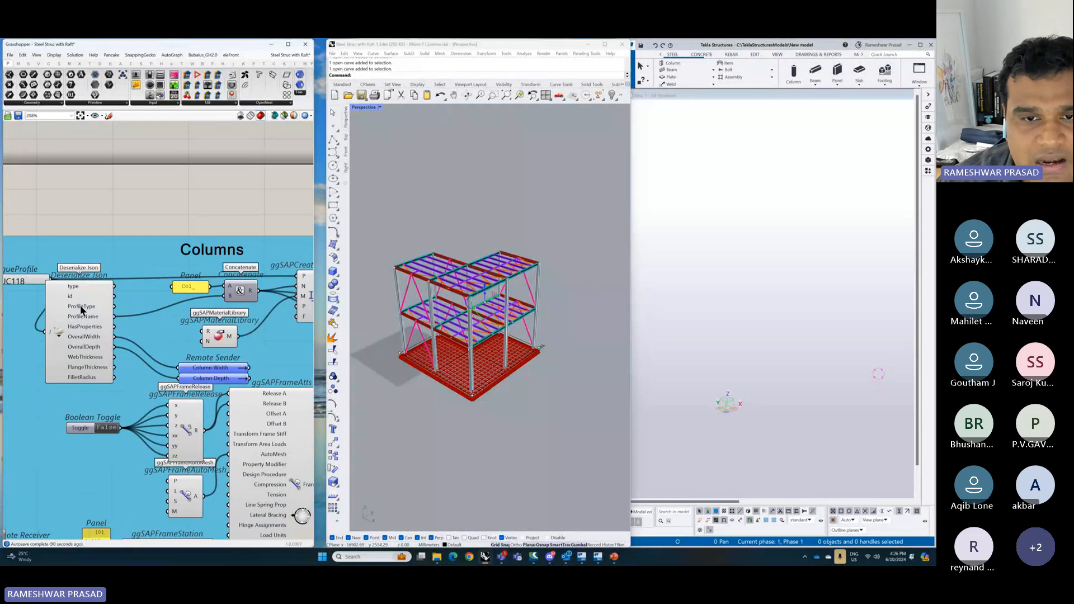
scroll(81, 309, "down", 5)
scroll(90, 293, "up", 4)
right_click_drag(599, 408, 540, 417)
scroll(448, 249, "up", 6)
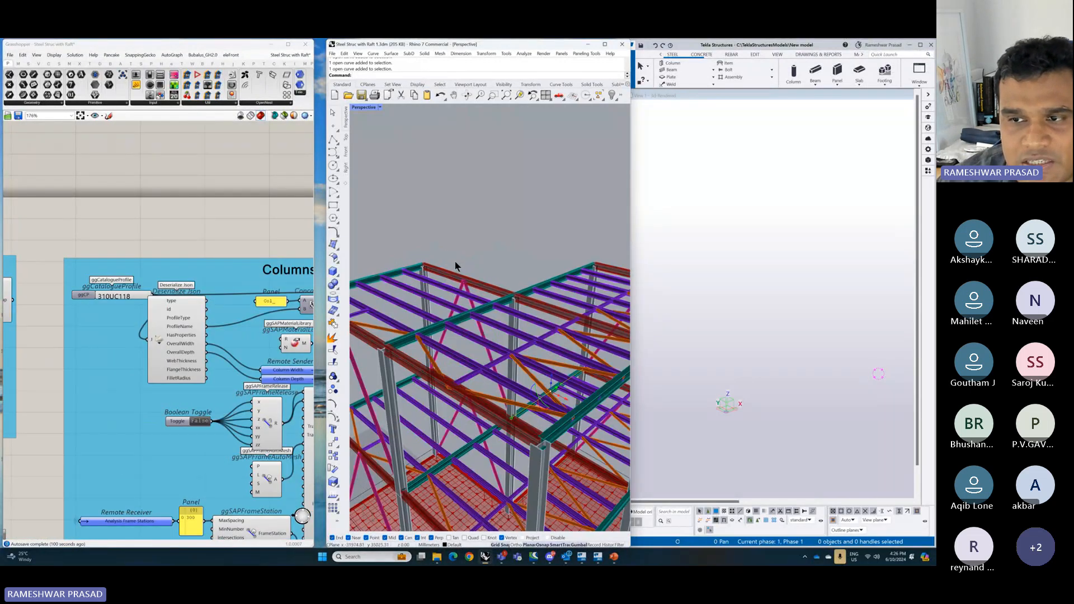
scroll(456, 265, "down", 3)
scroll(473, 263, "down", 3)
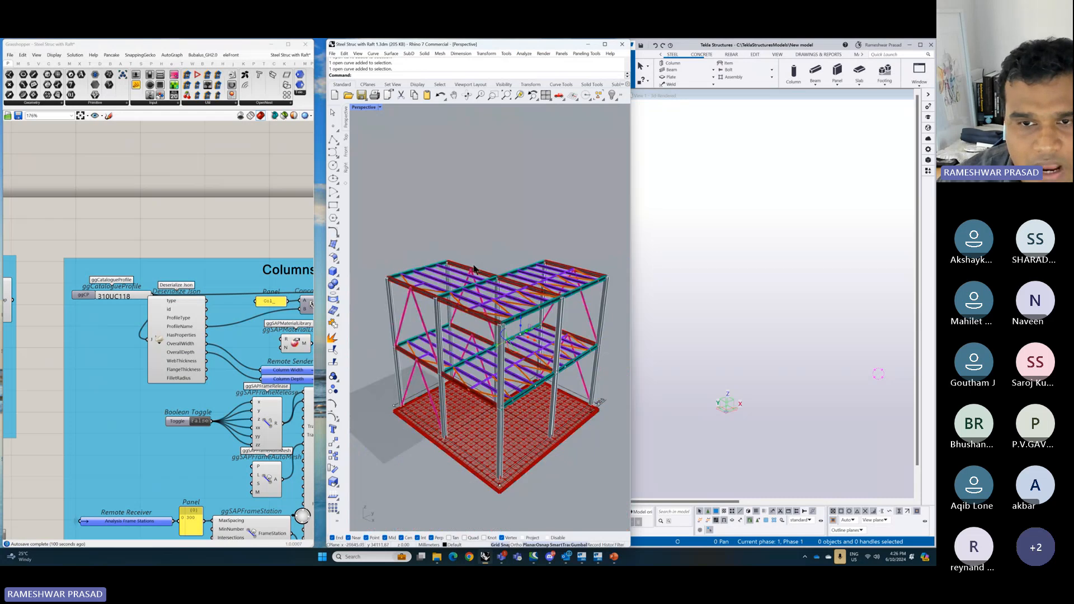
scroll(72, 230, "down", 1)
- Set the Mesh Resolution of the raft to 758 in the Grasshopper definition
right_click_drag(72, 231, 203, 237)
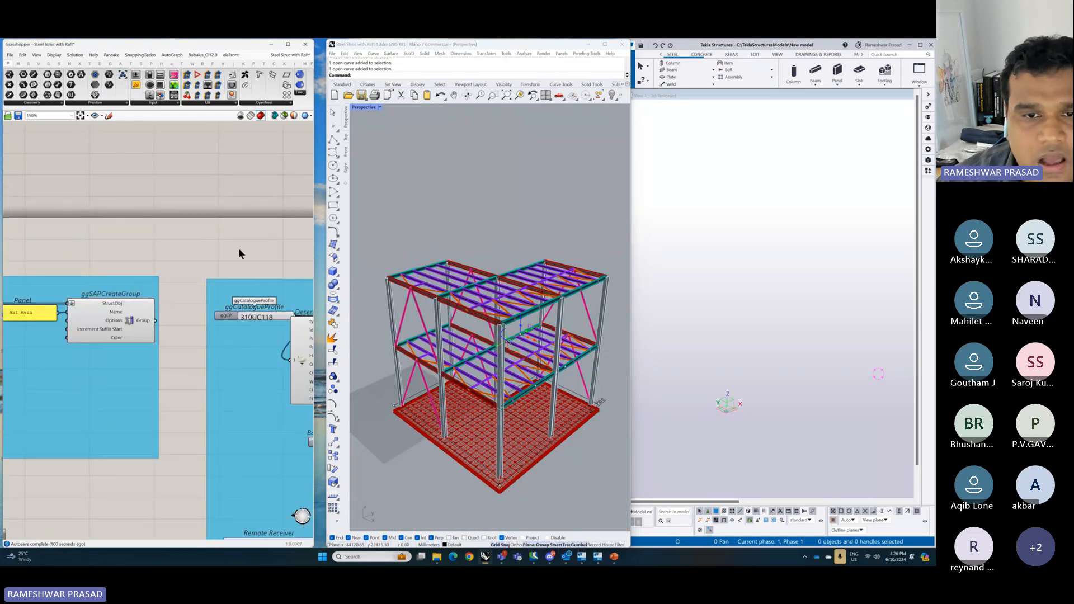
scroll(122, 294, "down", 5)
right_click_drag(34, 345, 230, 372)
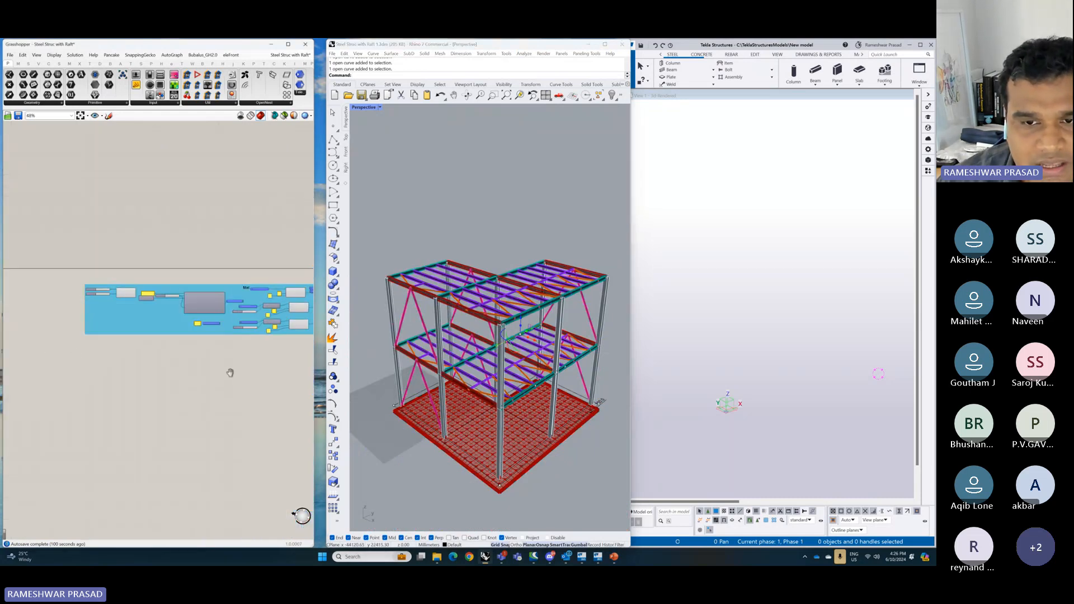
scroll(155, 313, "up", 2)
scroll(153, 311, "up", 1)
scroll(198, 317, "down", 2)
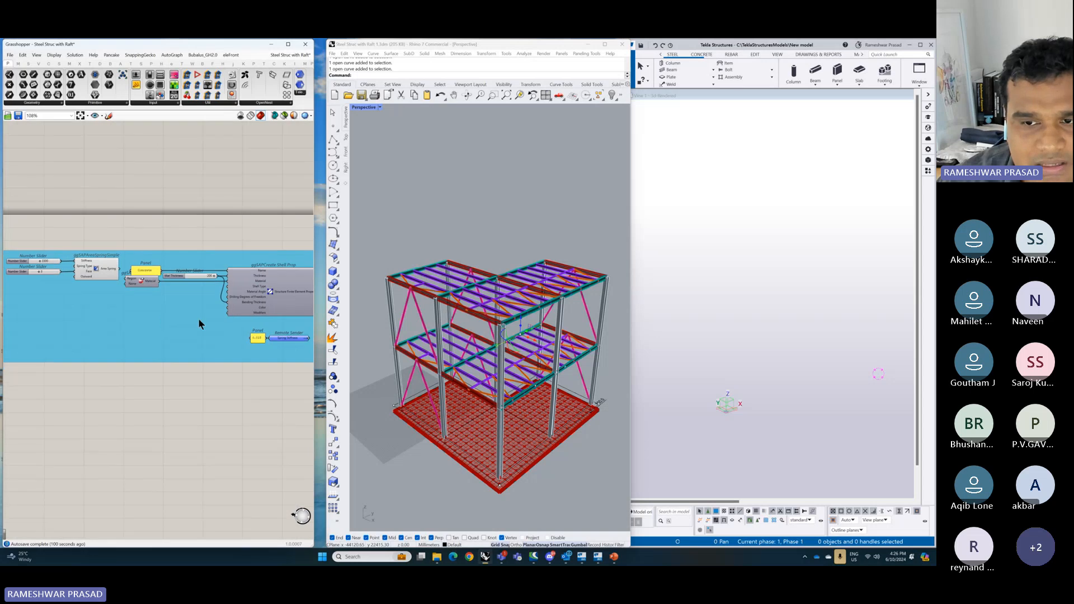
scroll(200, 318, "down", 2)
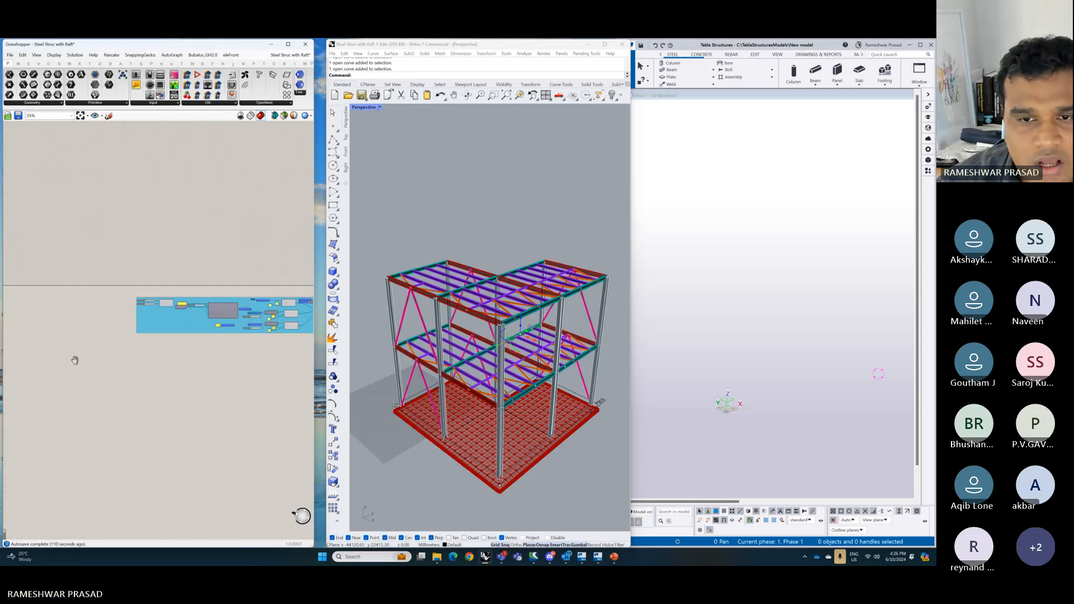
right_click_drag(72, 360, 237, 377)
right_click_drag(88, 391, 280, 388)
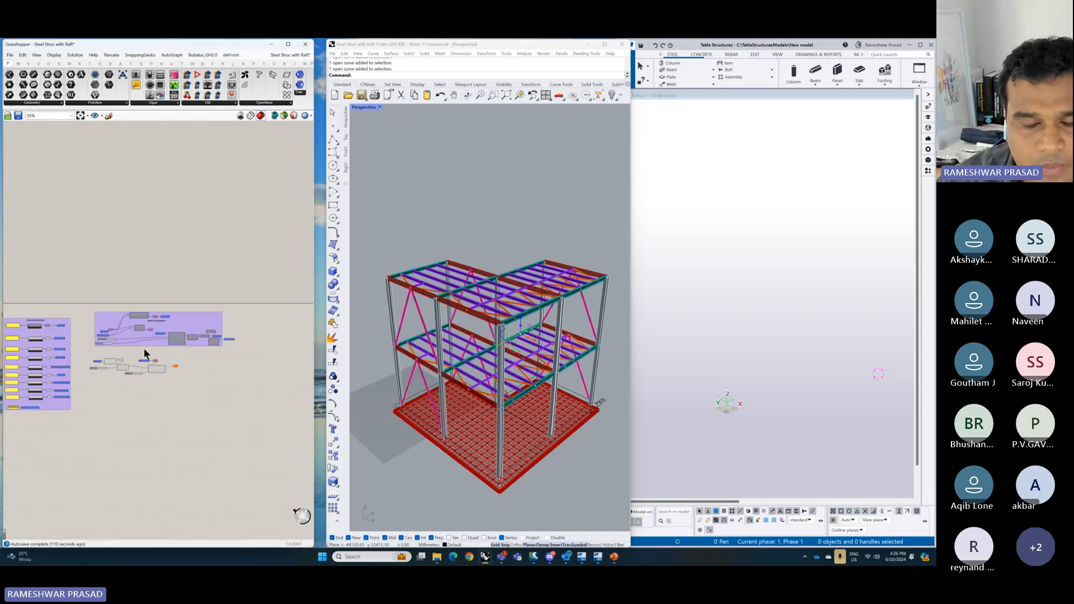
scroll(75, 337, "up", 4)
scroll(66, 323, "up", 5)
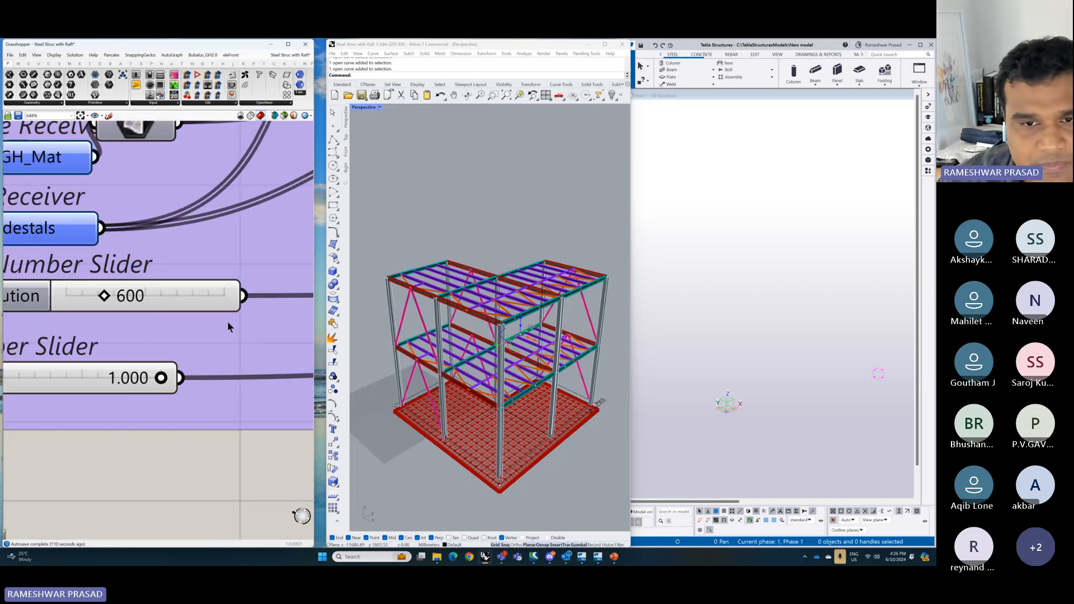
left_click_drag(104, 296, 165, 301)
scroll(195, 308, "down", 3)
scroll(116, 304, "up", 3)
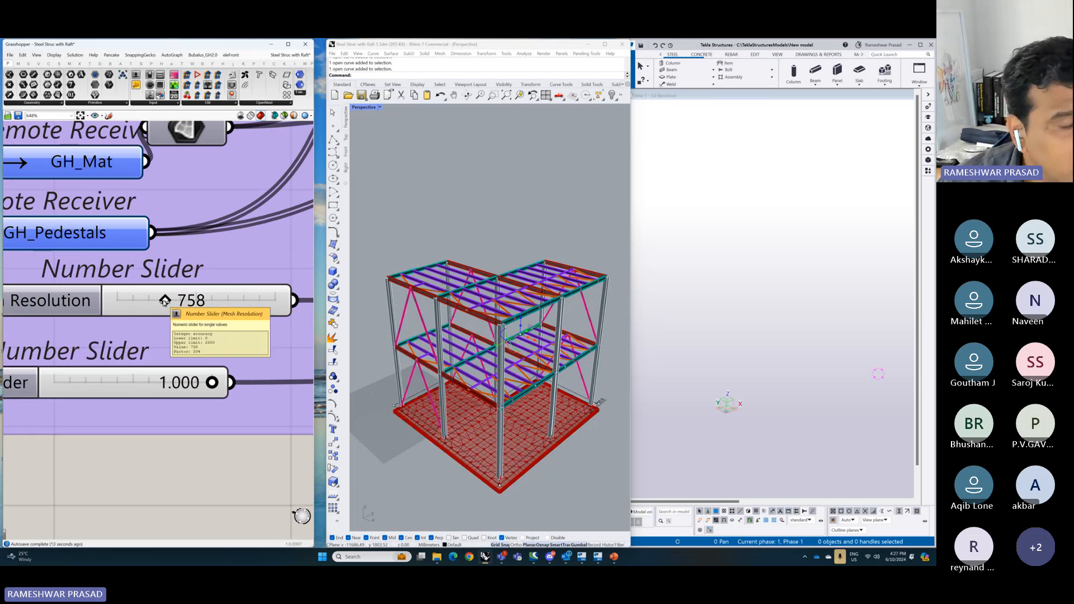
- Nudge the object at the base of the front corner column in Rhino slightly and undo the move
scroll(509, 415, "up", 5)
scroll(490, 413, "down", 5)
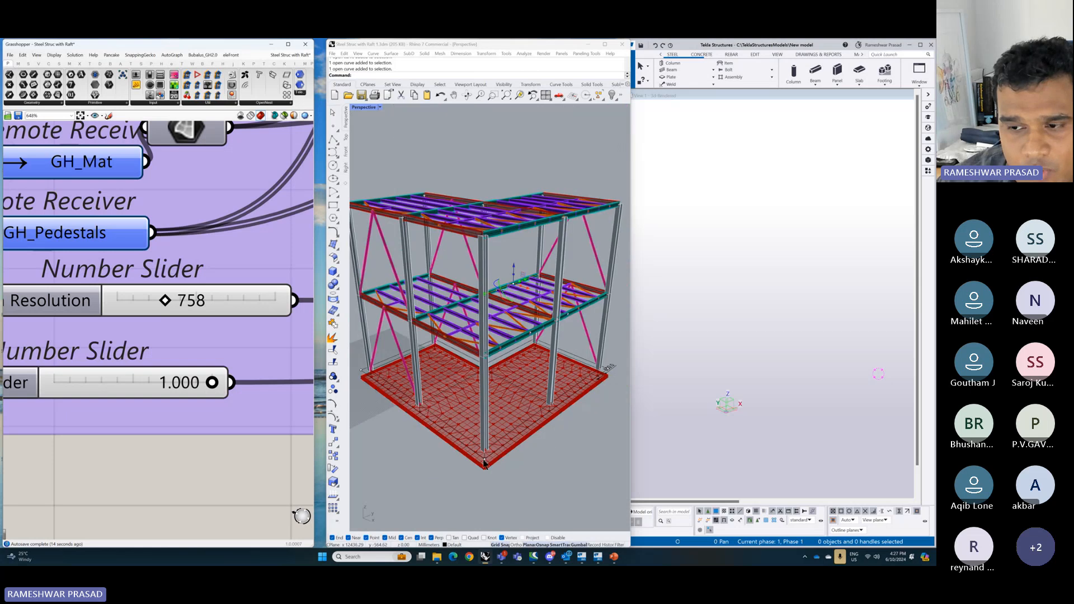
scroll(491, 447, "up", 8)
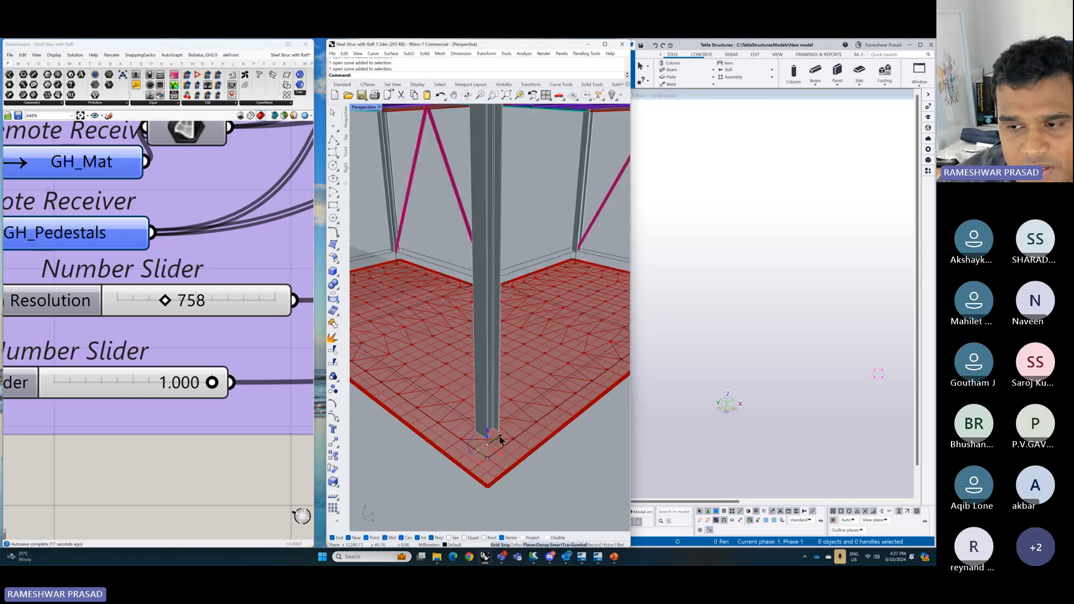
mouse_move(500, 436)
left_mouse_down()
mouse_move(512, 430)
mouse_move(504, 439)
left_mouse_up()
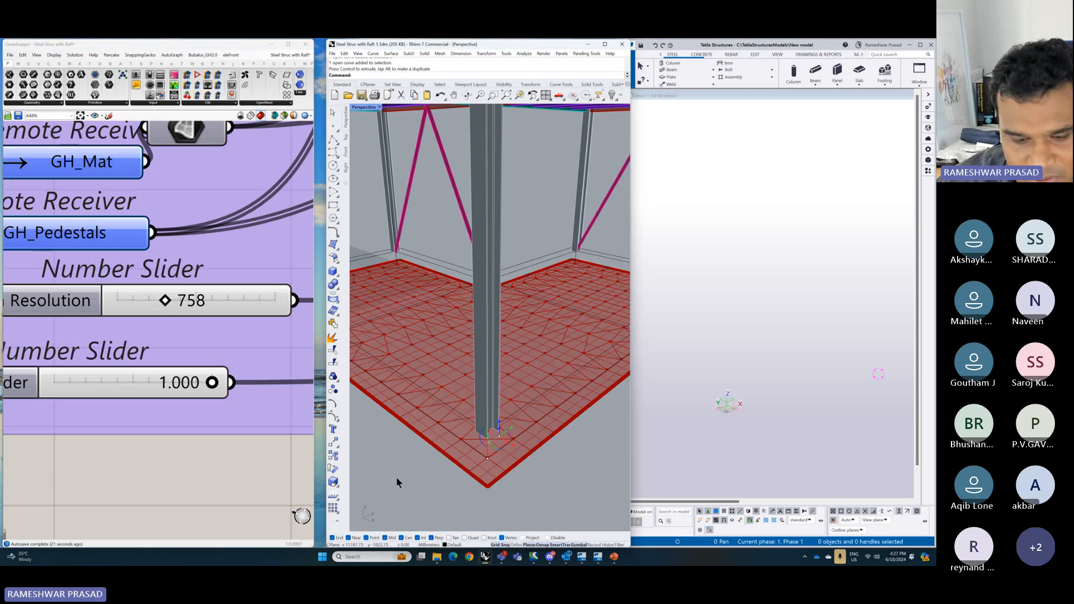
key("ctrl+z")
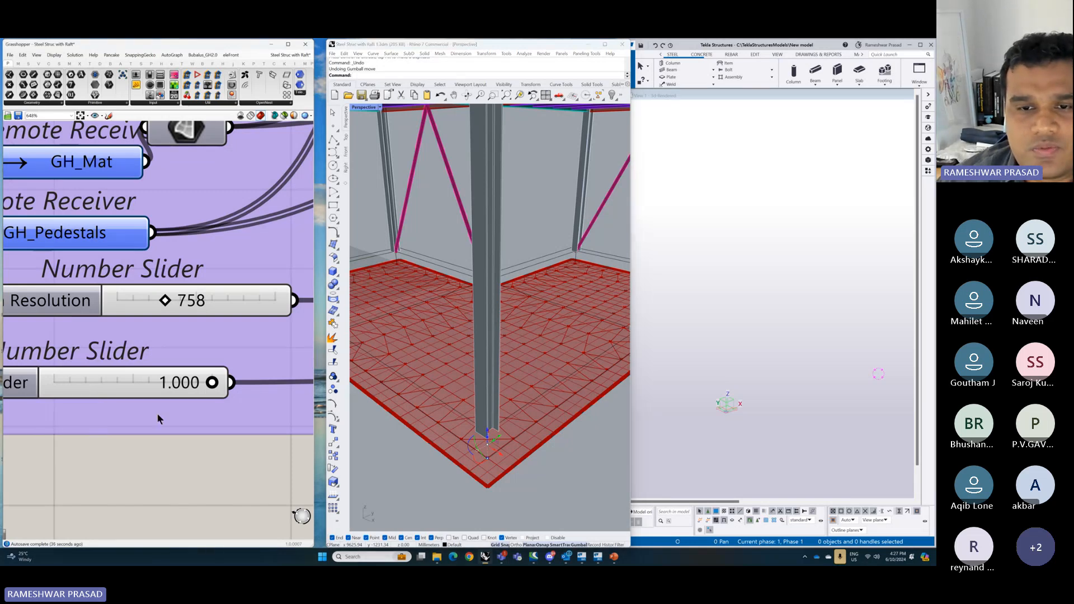
- Bake the structure with its raft to SAP2000 using the ggSAPBakeModel component
scroll(162, 407, "down", 5)
scroll(162, 392, "down", 9)
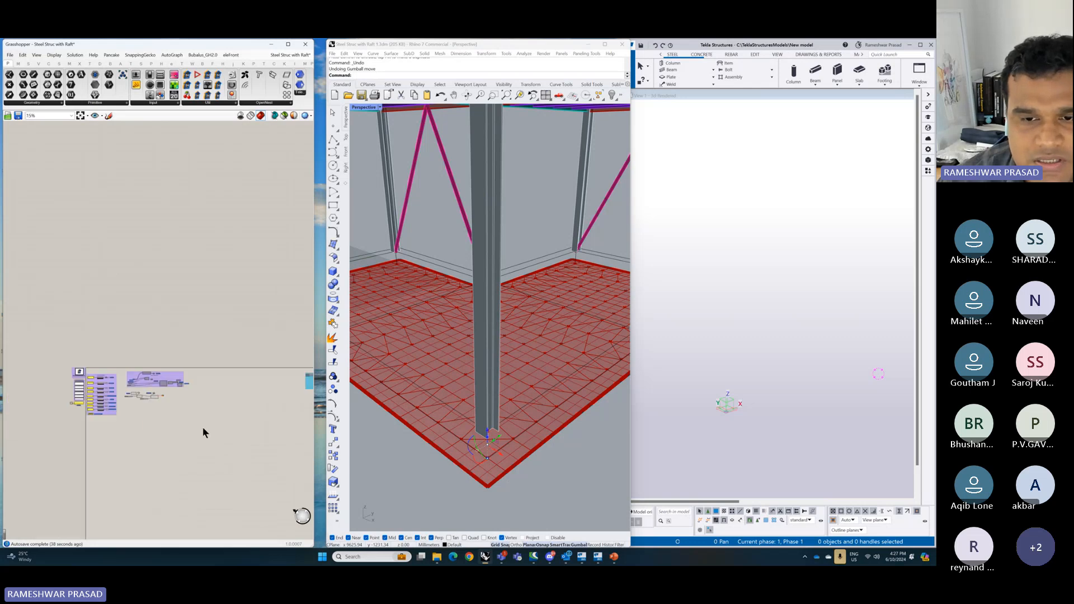
right_click_drag(261, 452, 103, 433)
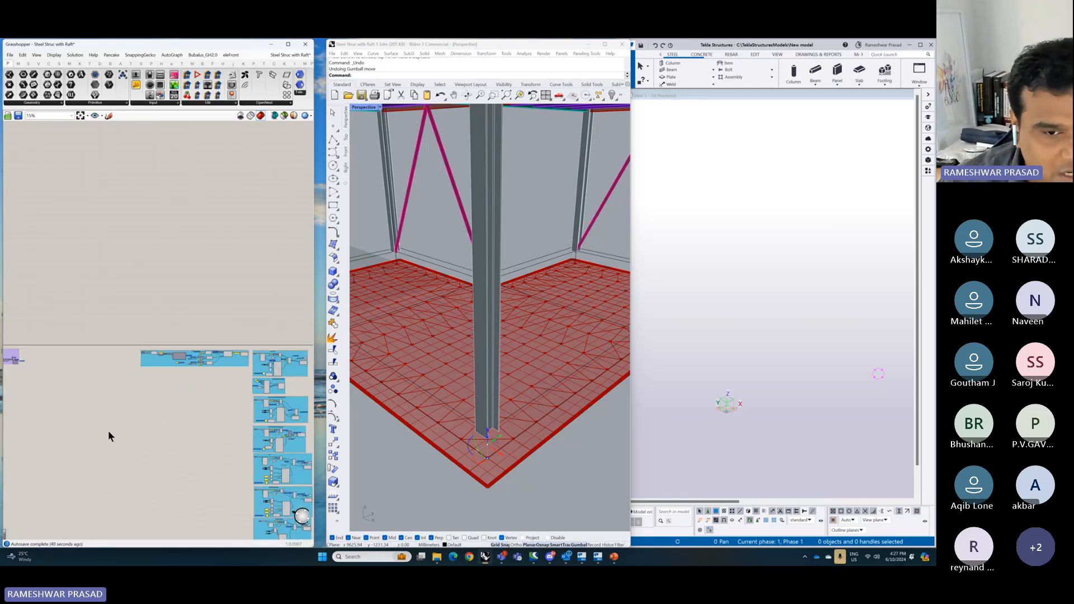
right_click_drag(202, 462, 87, 412)
right_click_drag(282, 382, 111, 396)
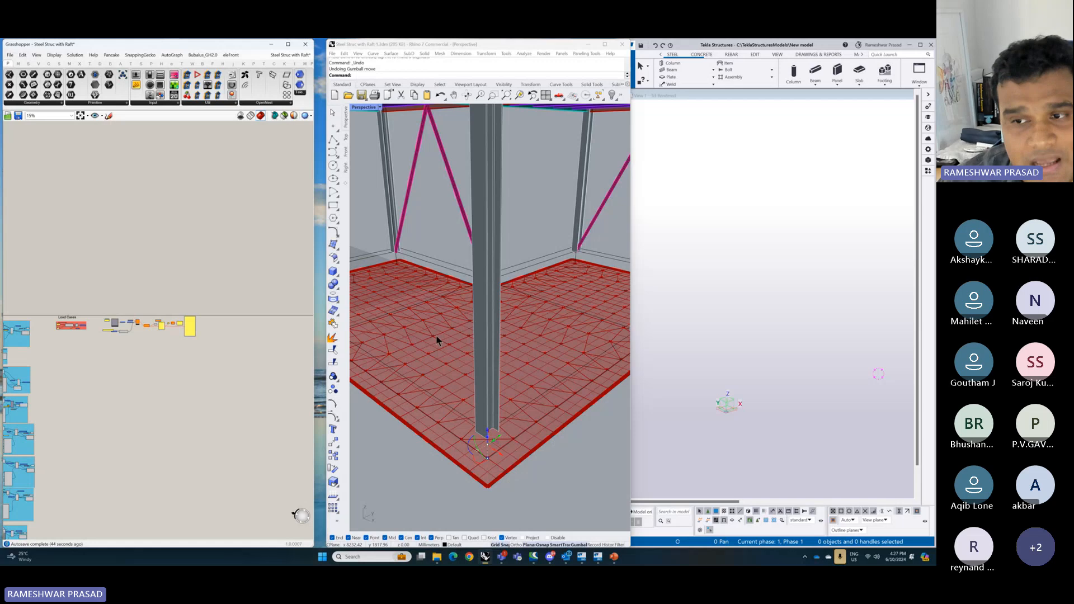
scroll(455, 364, "down", 3)
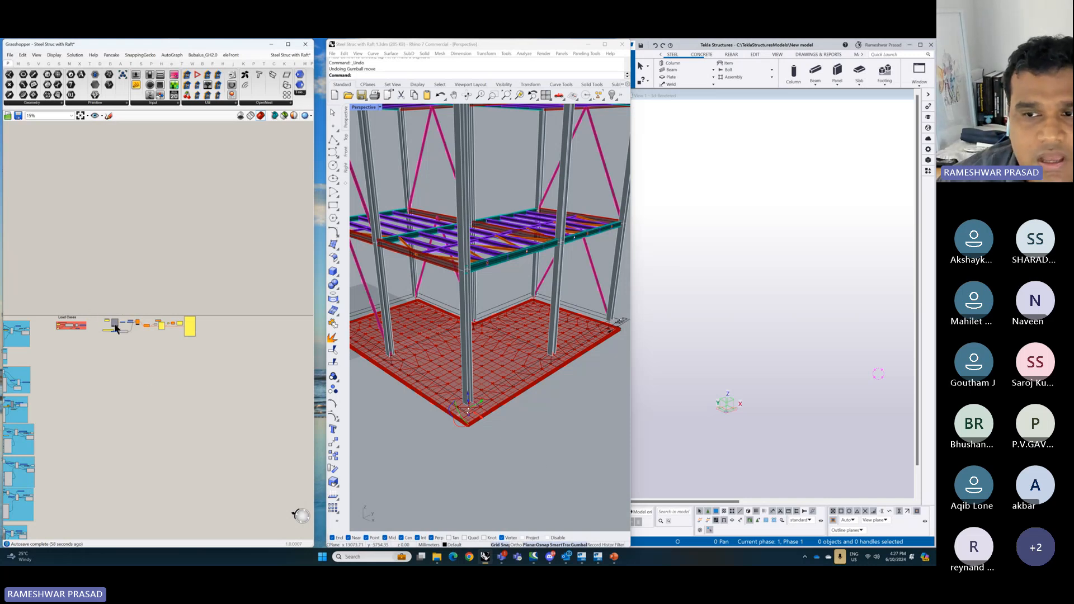
scroll(116, 329, "up", 6)
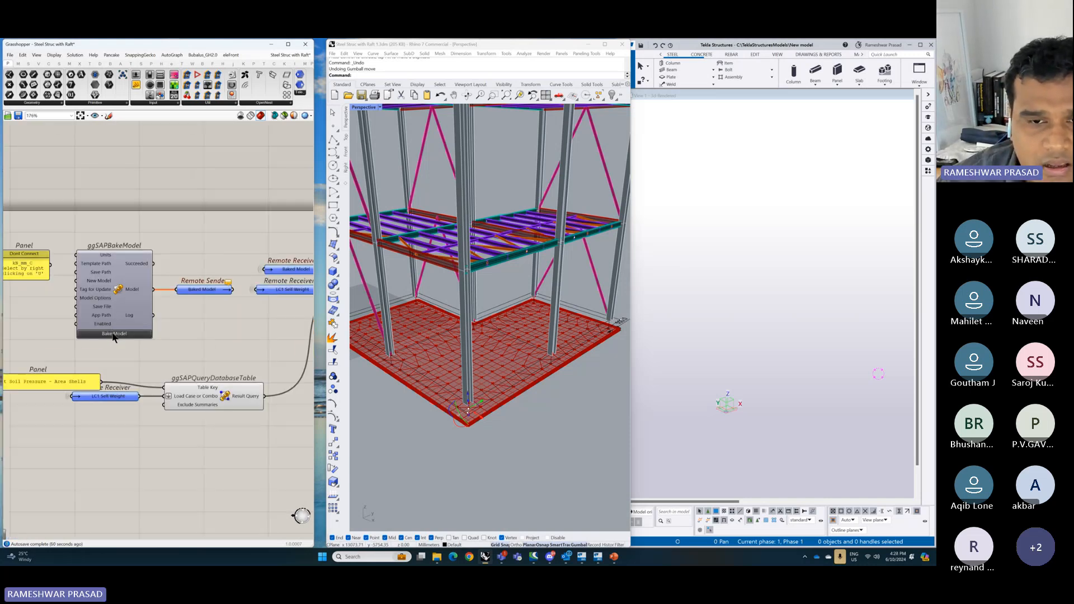
left_click(114, 334)
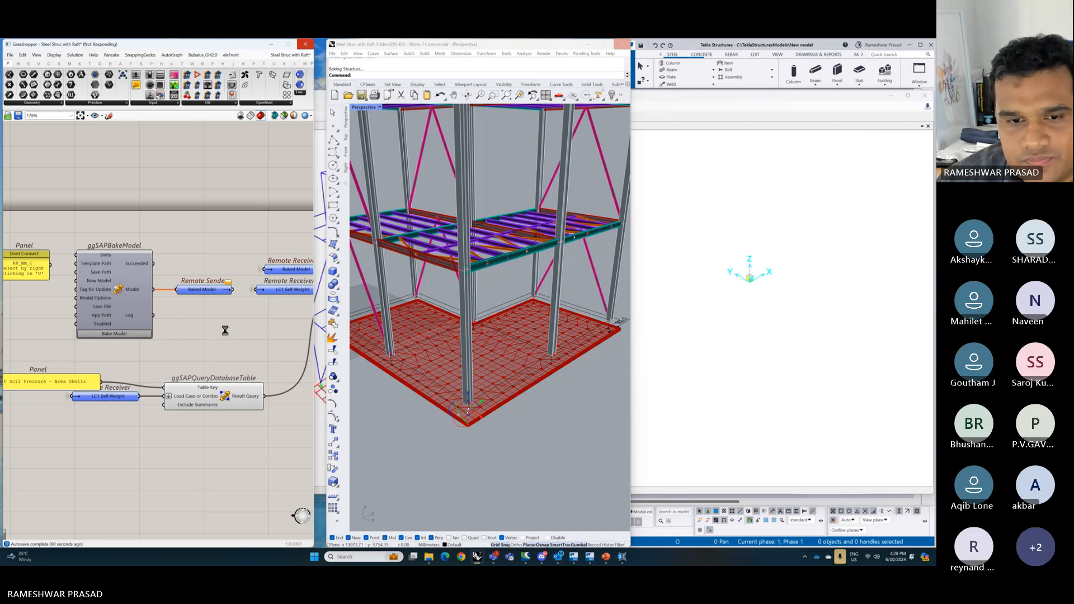
- Solve the baked model for LC1 Self Weight with ggSAPSolver, and bring up the SAP2000 window clear of the Grasshopper canvas
right_click_drag(183, 330, 45, 341)
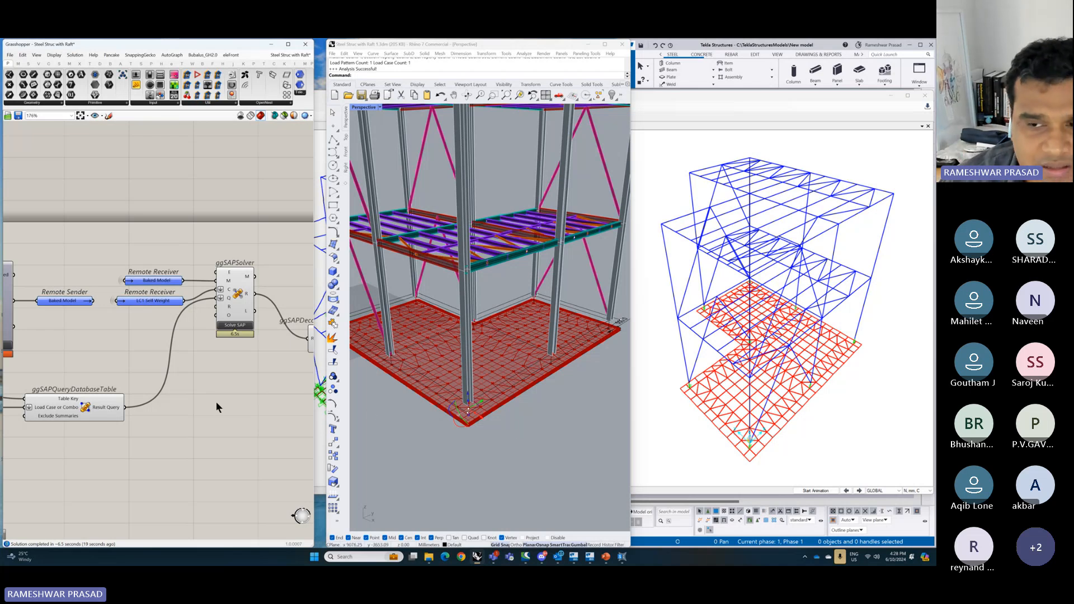
scroll(218, 393, "down", 5)
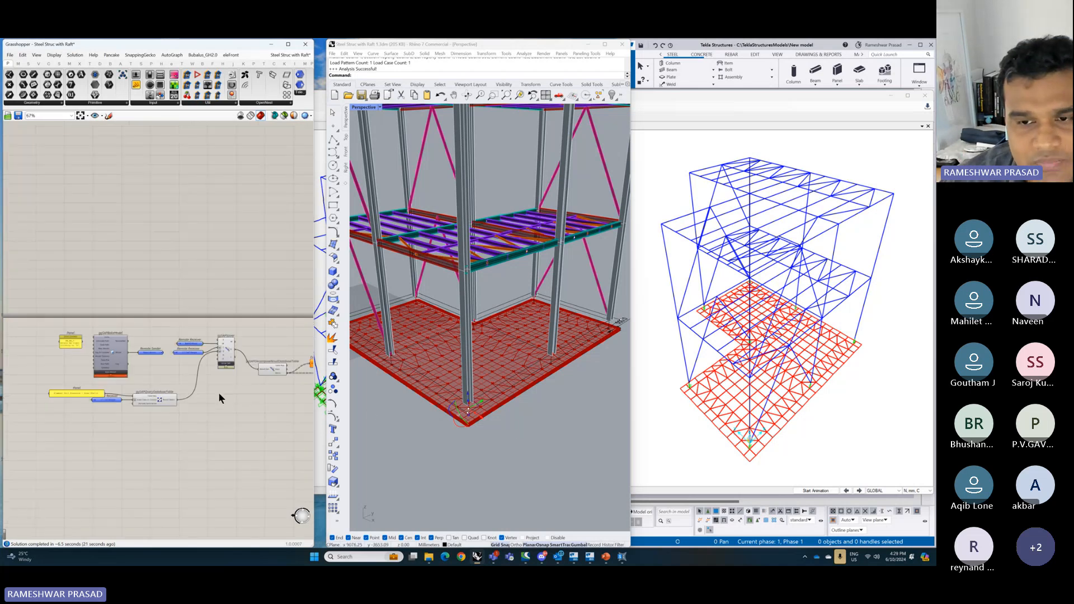
left_click(321, 422)
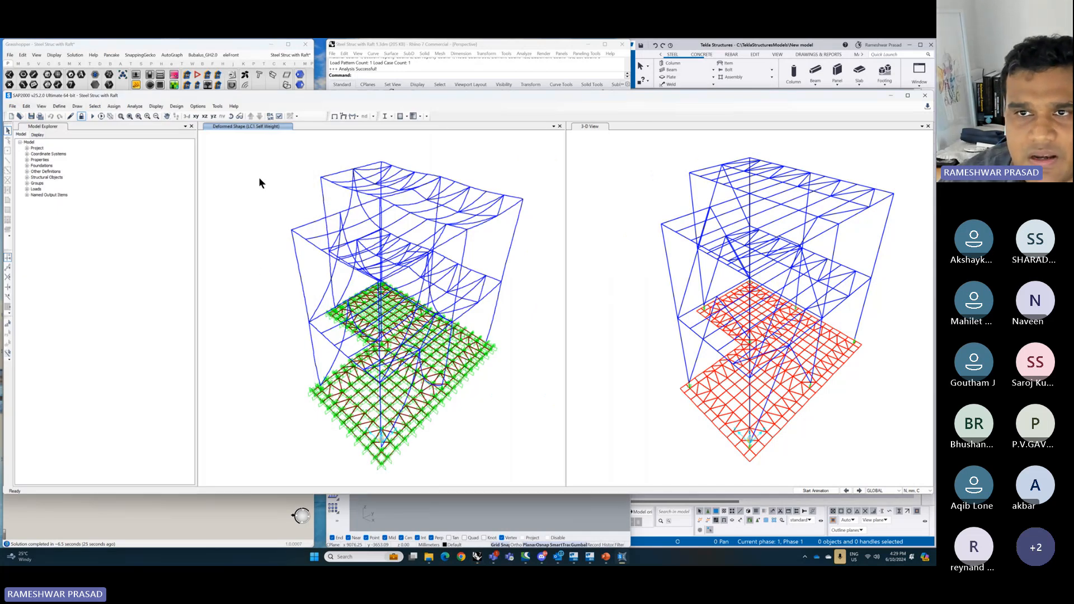
mouse_move(246, 91)
left_mouse_down()
mouse_move(247, 125)
mouse_move(247, 92)
left_mouse_up()
left_click_drag(380, 94, 694, 287)
- Review the soil pressure result panels of the raft shells in Grasshopper and save the definition
scroll(273, 404, "up", 4)
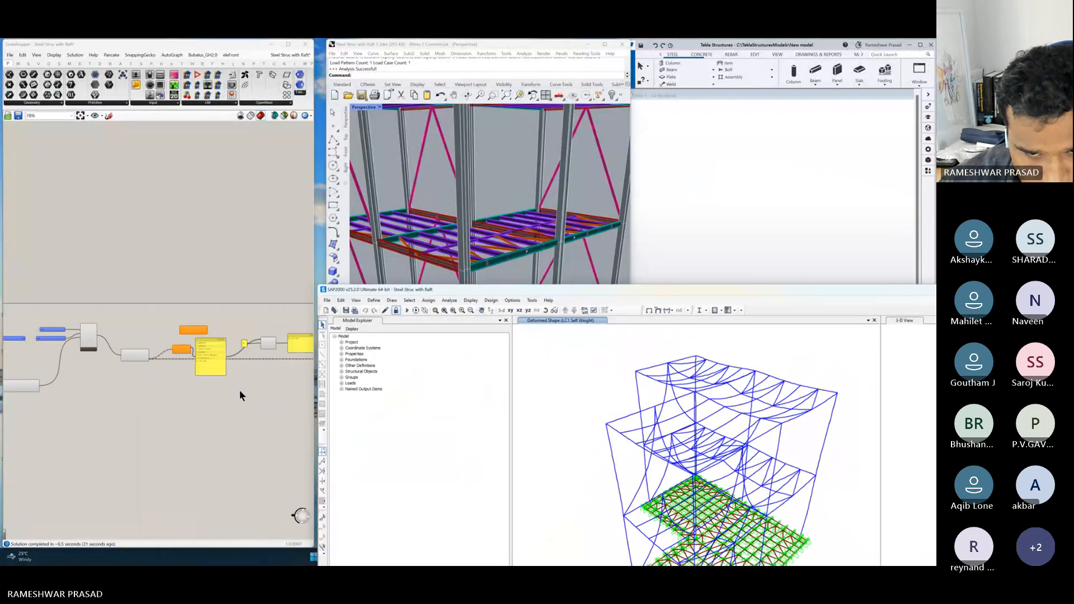
right_click_drag(239, 390, 136, 390)
scroll(194, 341, "up", 2)
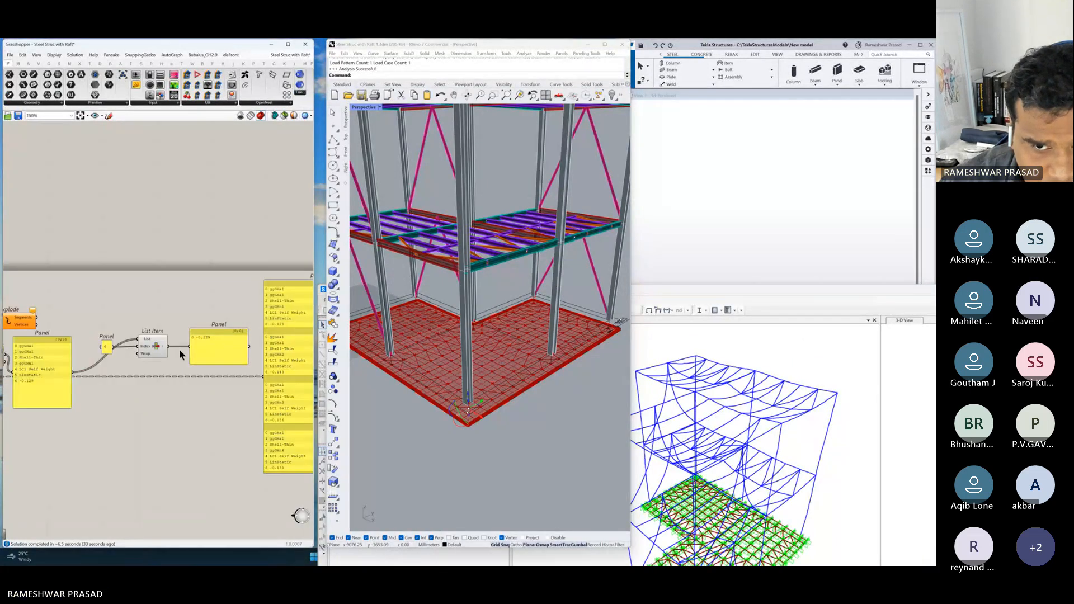
scroll(270, 335, "up", 1)
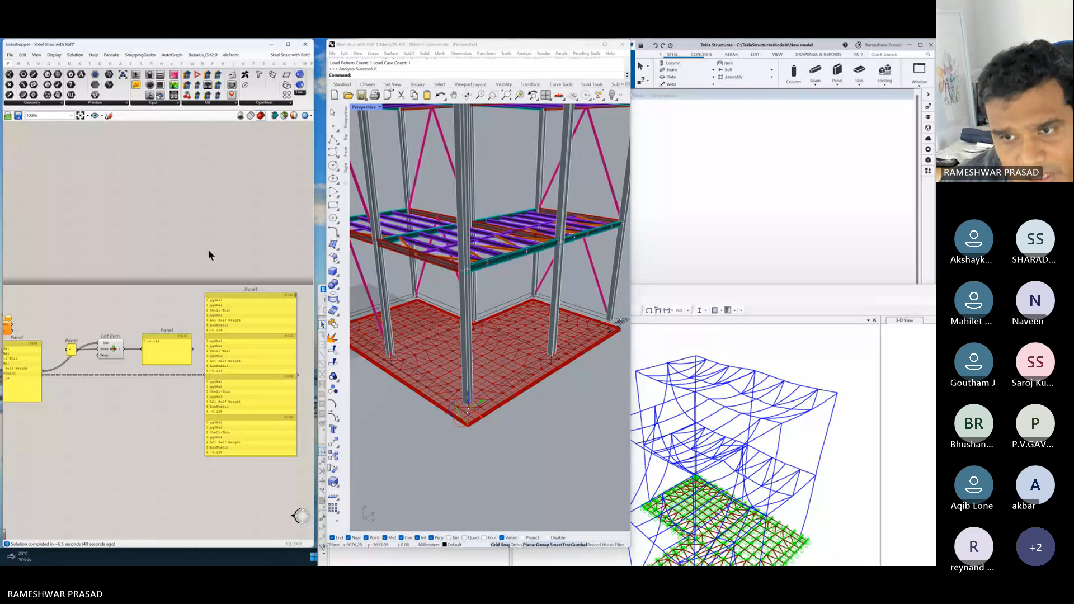
key("ctrl+s")
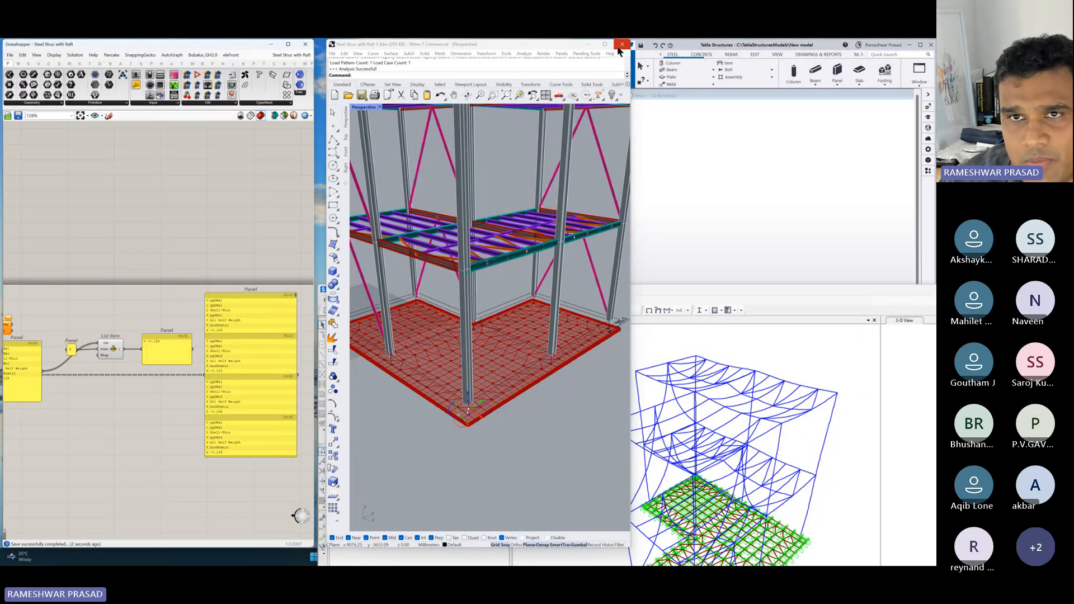
- Close the Rhino model and the SAP2000 model of Steel Struc with Raft without saving their changes
left_click(619, 48)
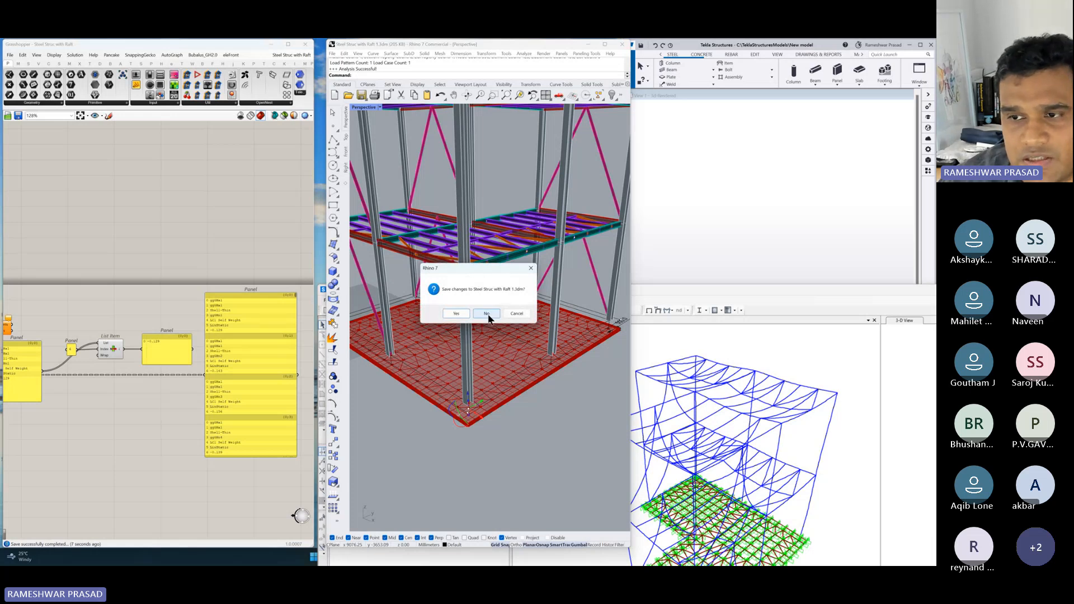
left_click(488, 314)
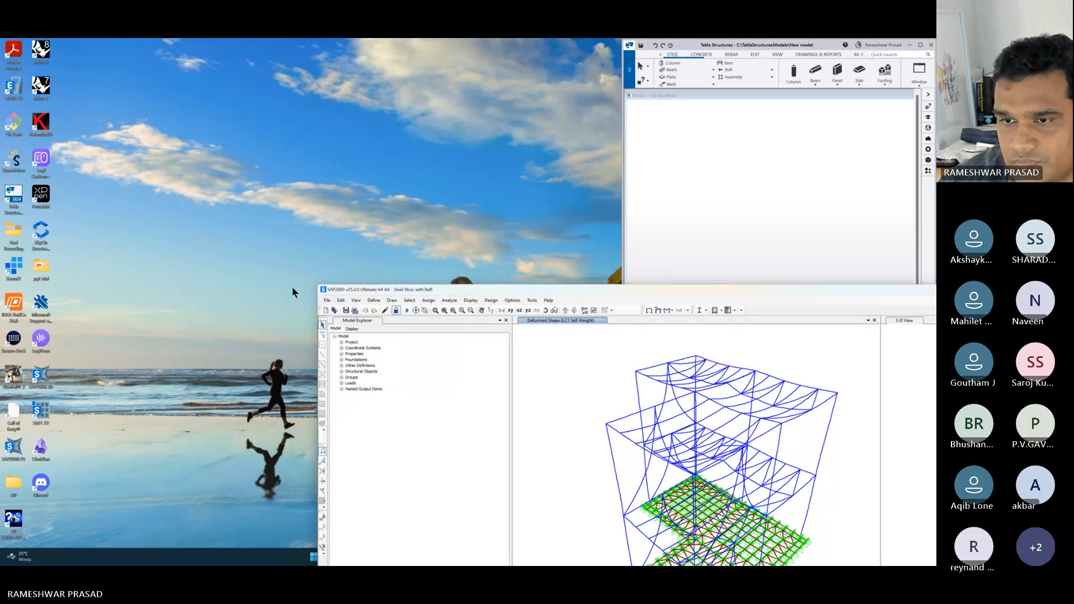
left_click_drag(612, 290, 213, 264)
left_click(837, 263)
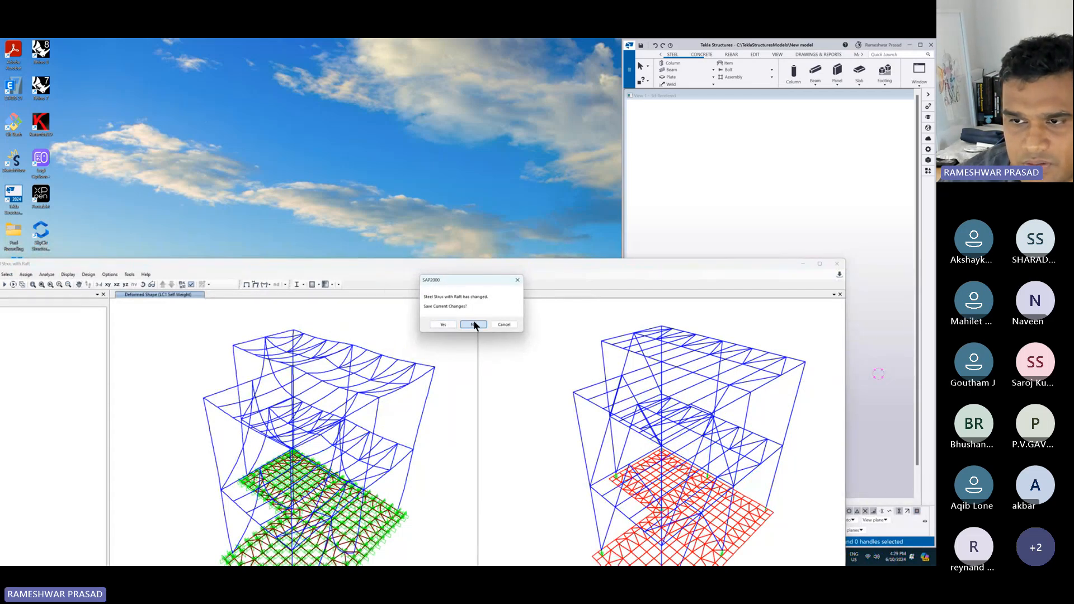
left_click(473, 325)
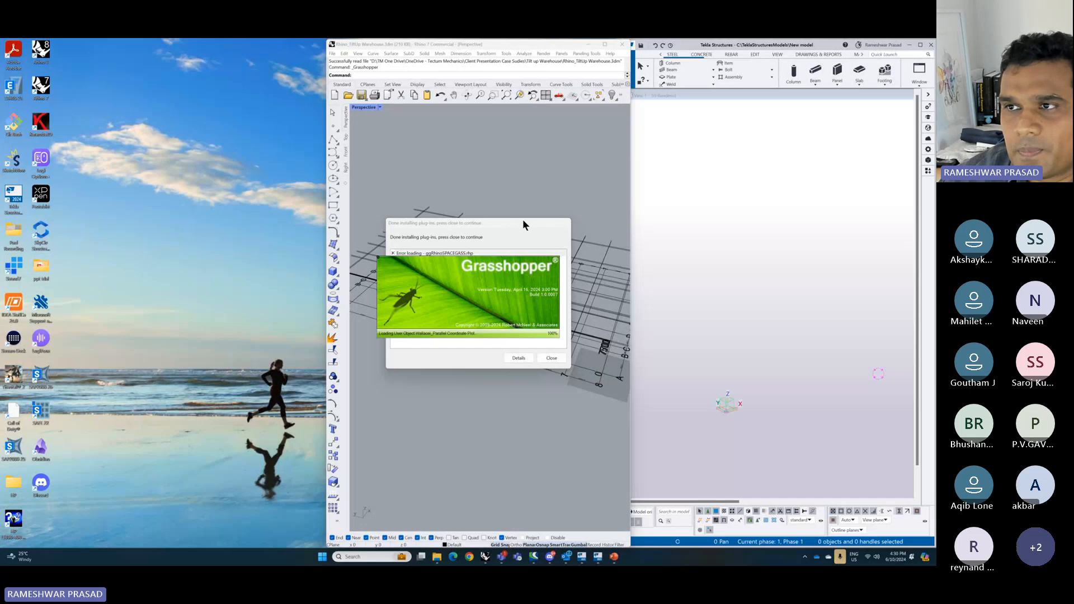
- Dismiss the plug-in loading report and the Getting started with Grasshopper window
left_click_drag(524, 223, 269, 222)
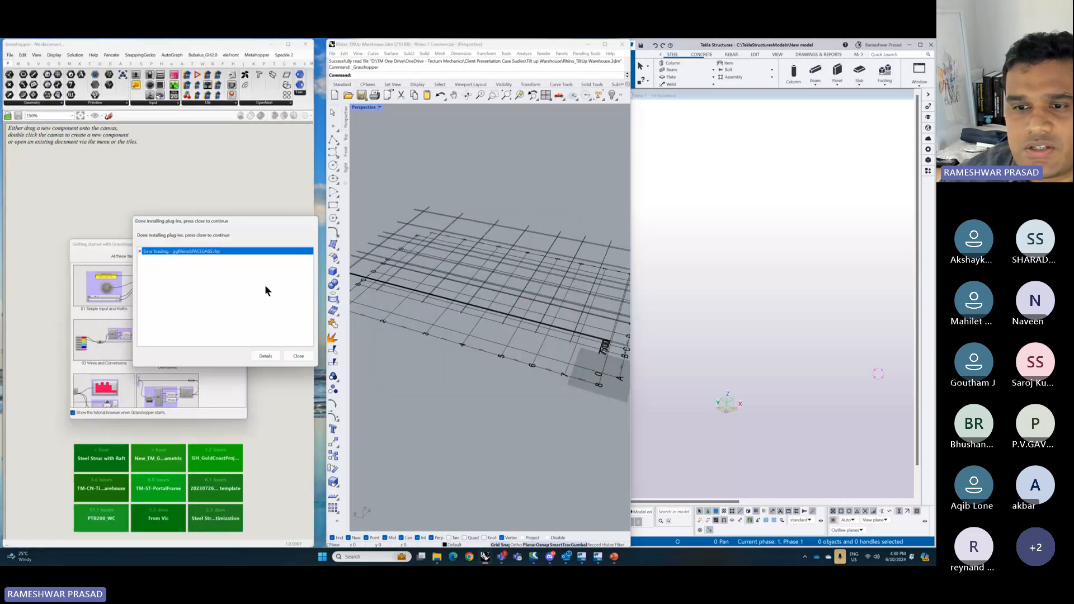
left_click(298, 356)
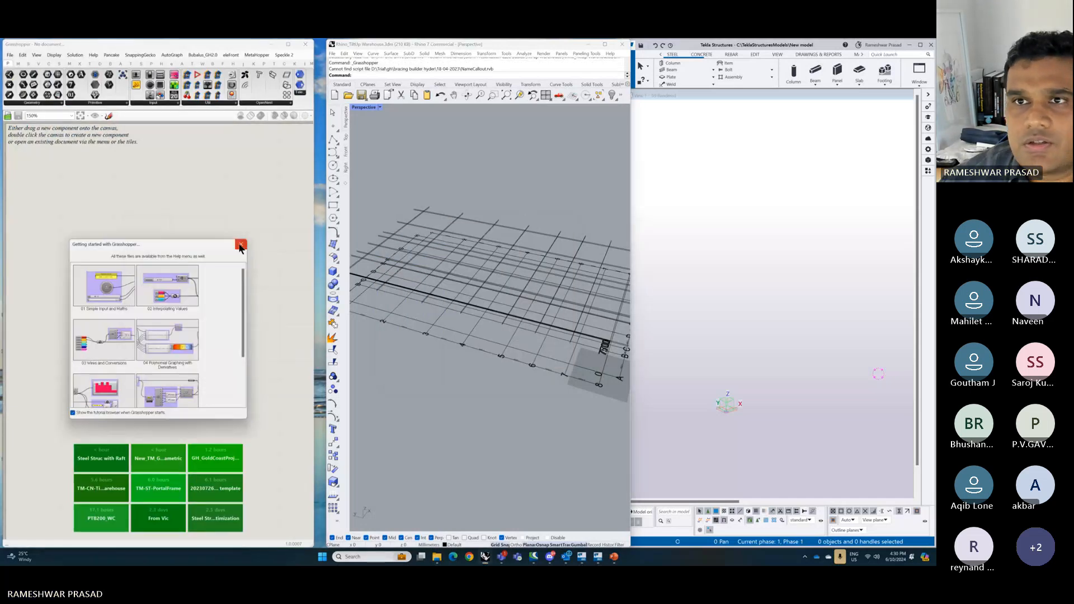
left_click(241, 246)
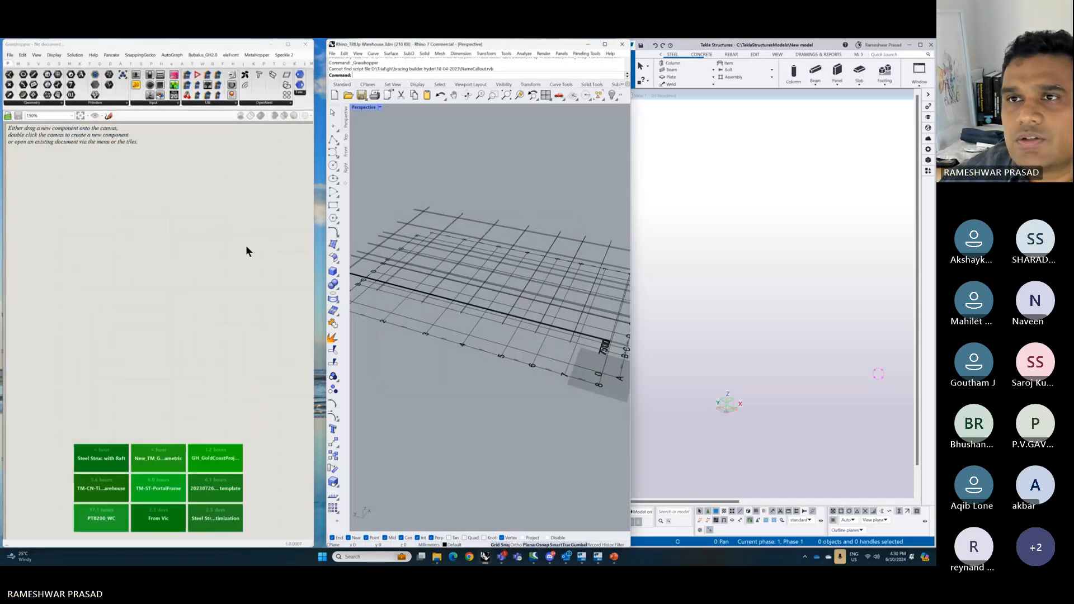
- Replace the tilt-up warehouse Rhino model with Rhino_PortalFrame and load the TM-ST-PortalFrame definition onto the Grasshopper canvas
left_click(619, 50)
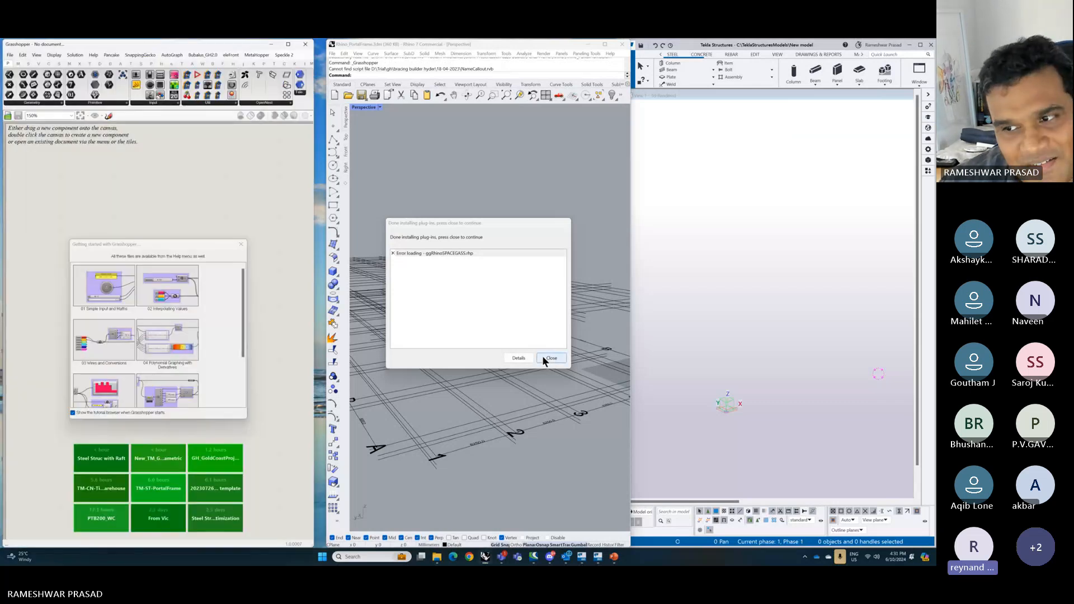
left_click(542, 359)
left_click(241, 244)
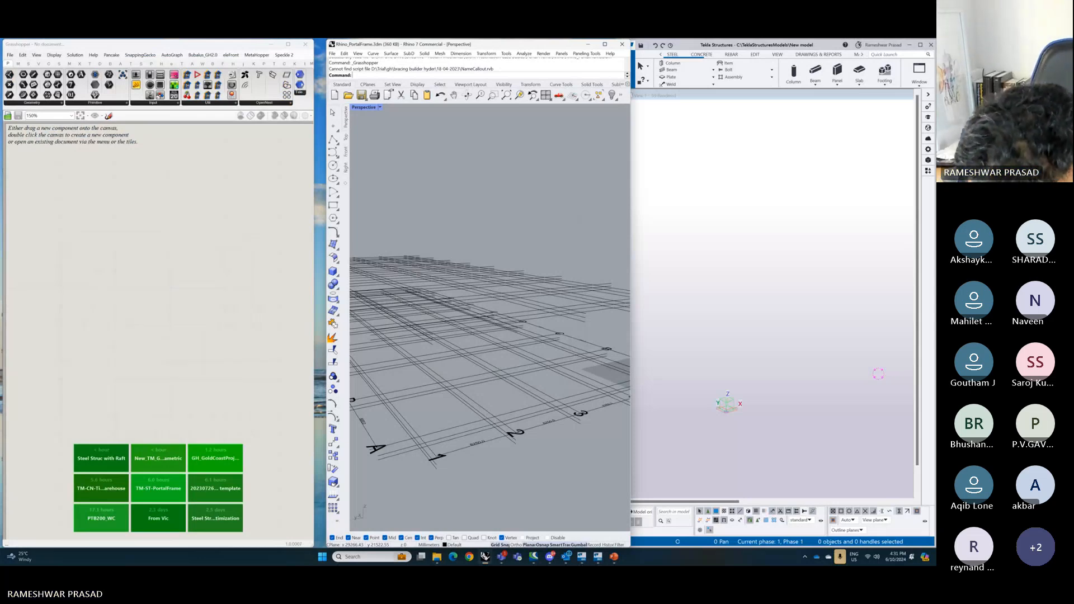
left_click(437, 557)
left_click_drag(262, 496, 236, 368)
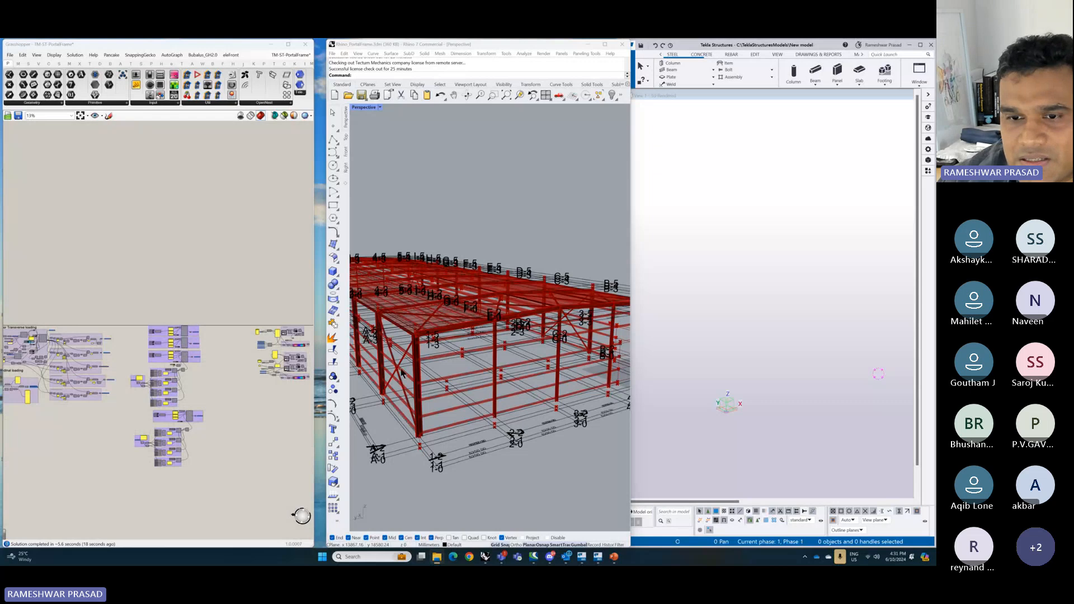
- Enable the first block of green component groups under the Tekla heading to generate the main portal frame members in Tekla
scroll(159, 334, "down", 5)
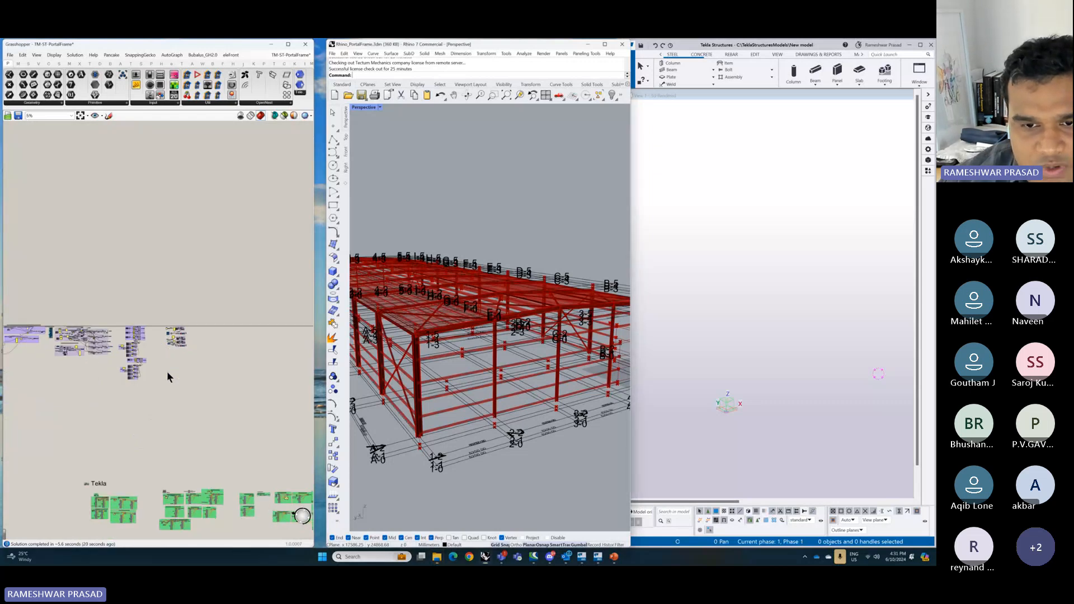
right_click_drag(247, 463, 206, 305)
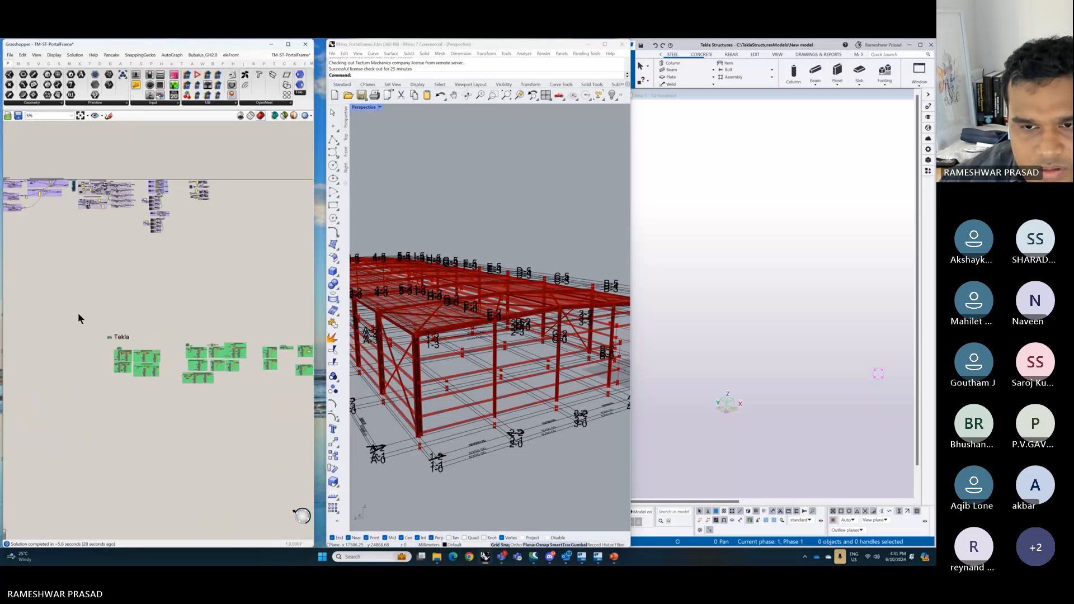
left_click_drag(78, 314, 295, 442)
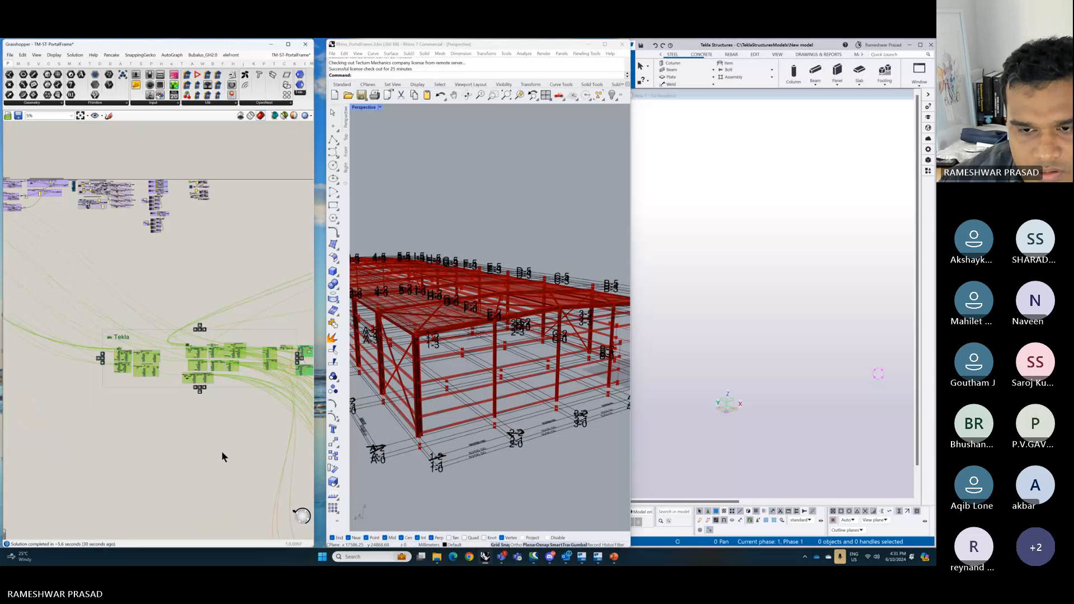
middle_click(221, 451)
left_click(242, 453)
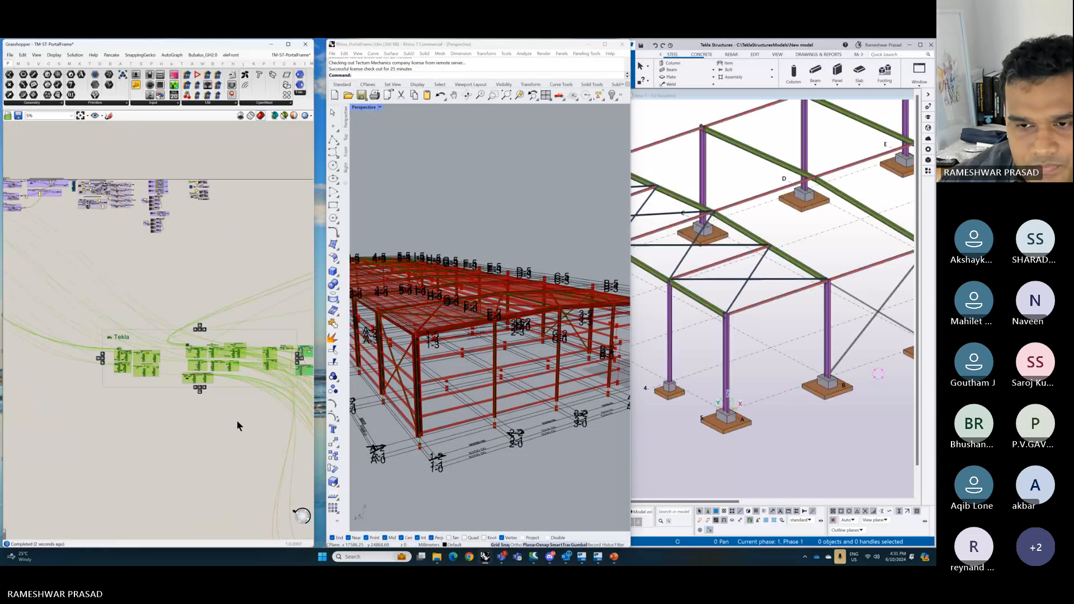
- Enable the remaining green Tekla component groups to add the purlins and girts, and inspect the building in Tekla
right_click_drag(249, 416, 92, 397)
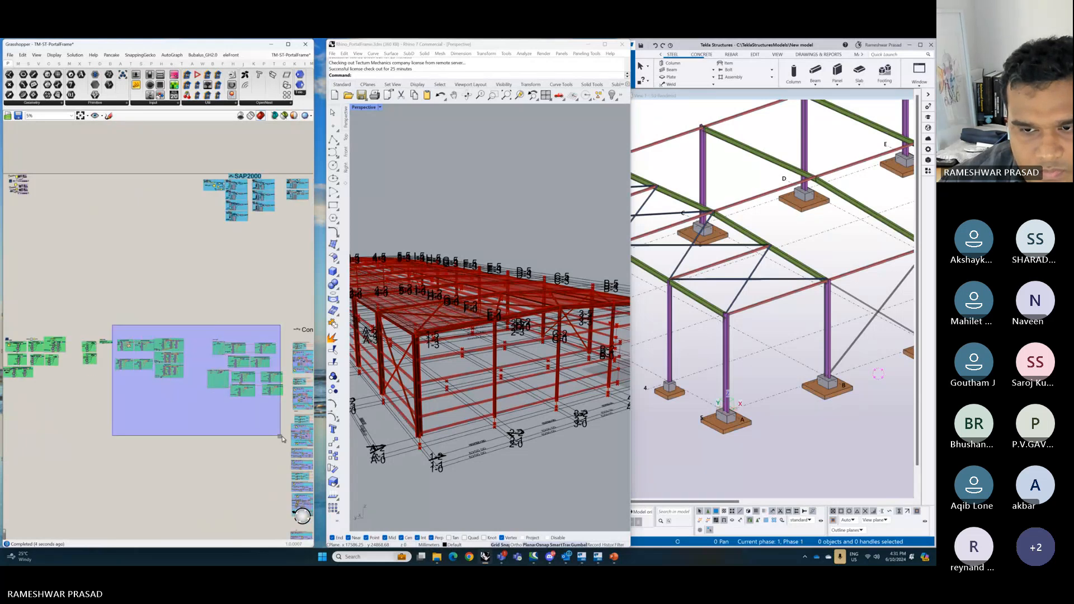
left_click(179, 430)
middle_click(131, 421)
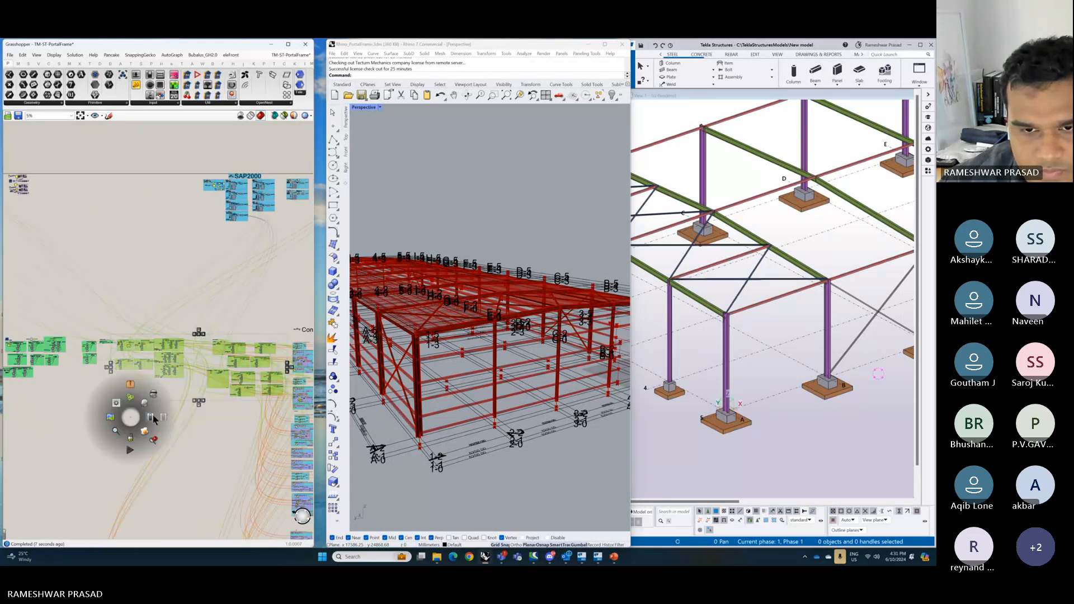
left_click(151, 417)
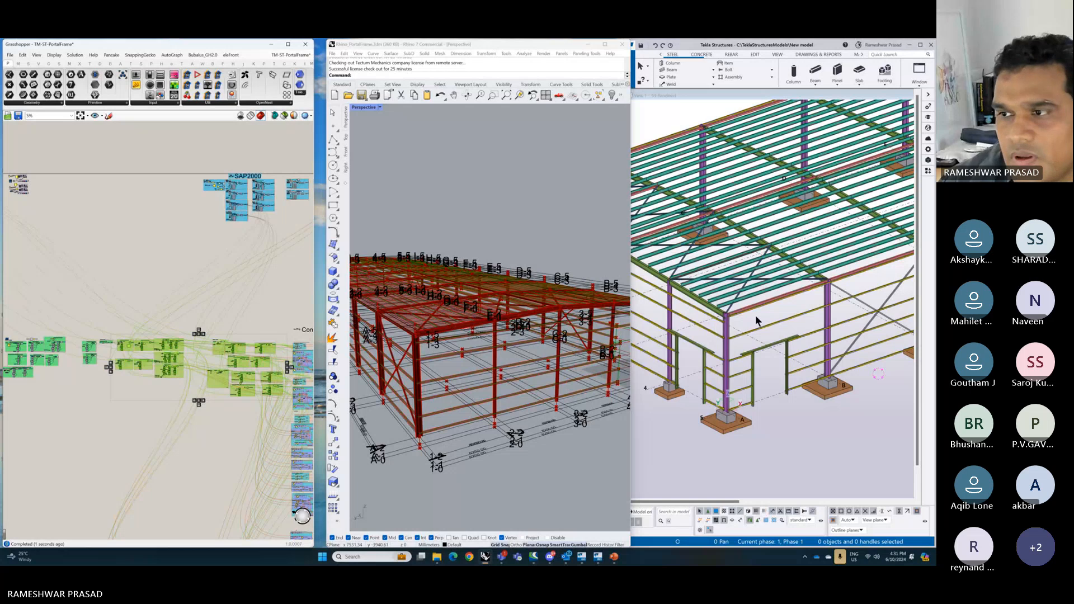
scroll(756, 319, "down", 3)
scroll(756, 313, "up", 6)
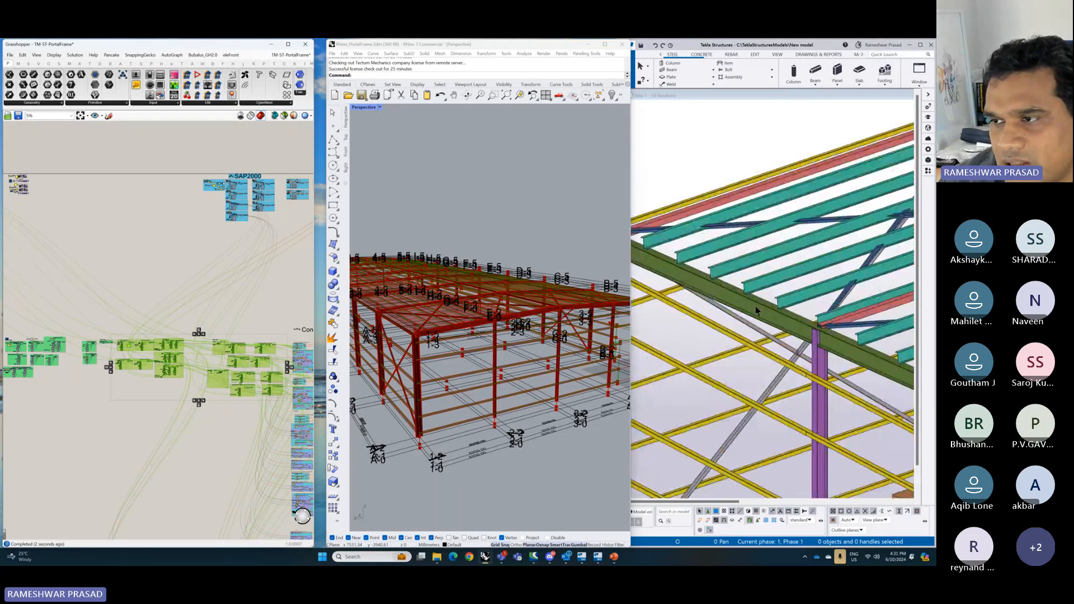
mouse_move(755, 311)
middle_mouse_down("ctrl")
mouse_move(762, 275)
mouse_move(720, 302)
mouse_move(745, 313)
middle_mouse_up("ctrl")
scroll(722, 312, "down", 5)
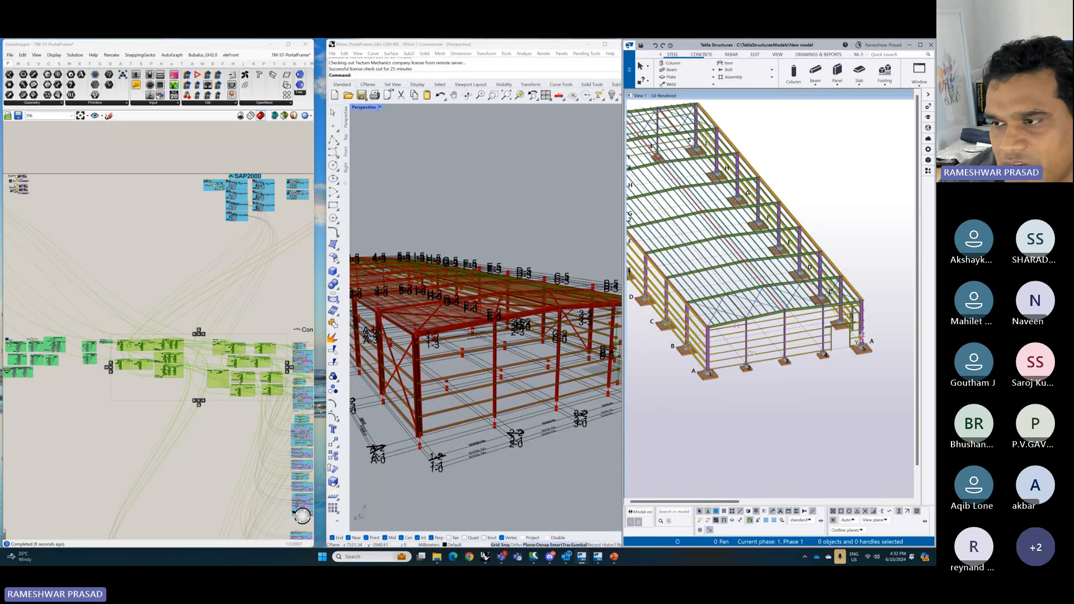
- Set the roof pitch to 10 degrees in the Grasshopper frame geometry inputs
left_click(277, 215)
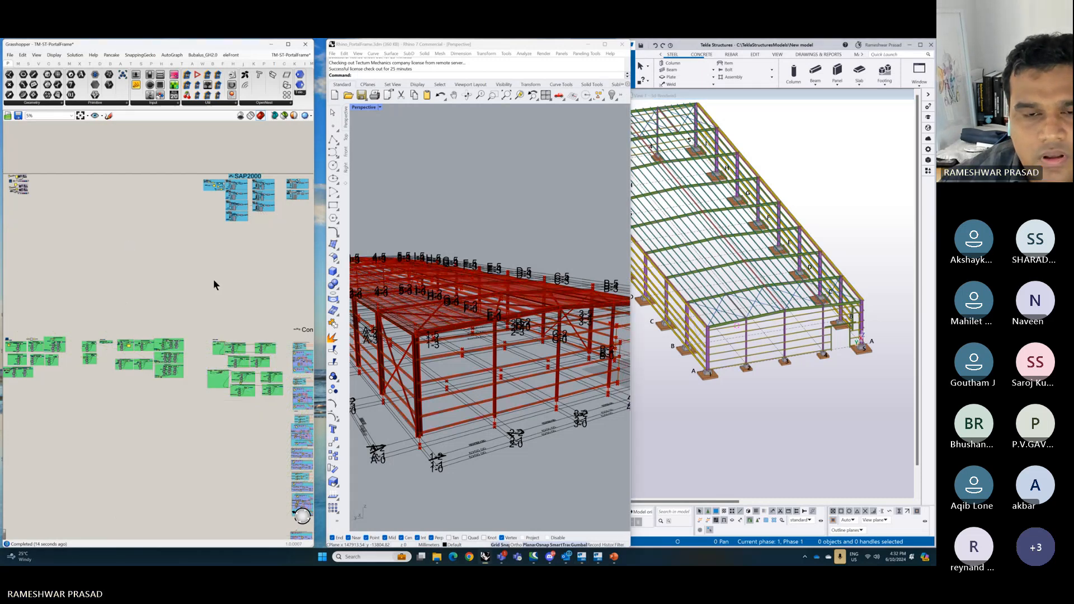
right_click_drag(55, 240, 285, 267)
right_click_drag(53, 259, 229, 287)
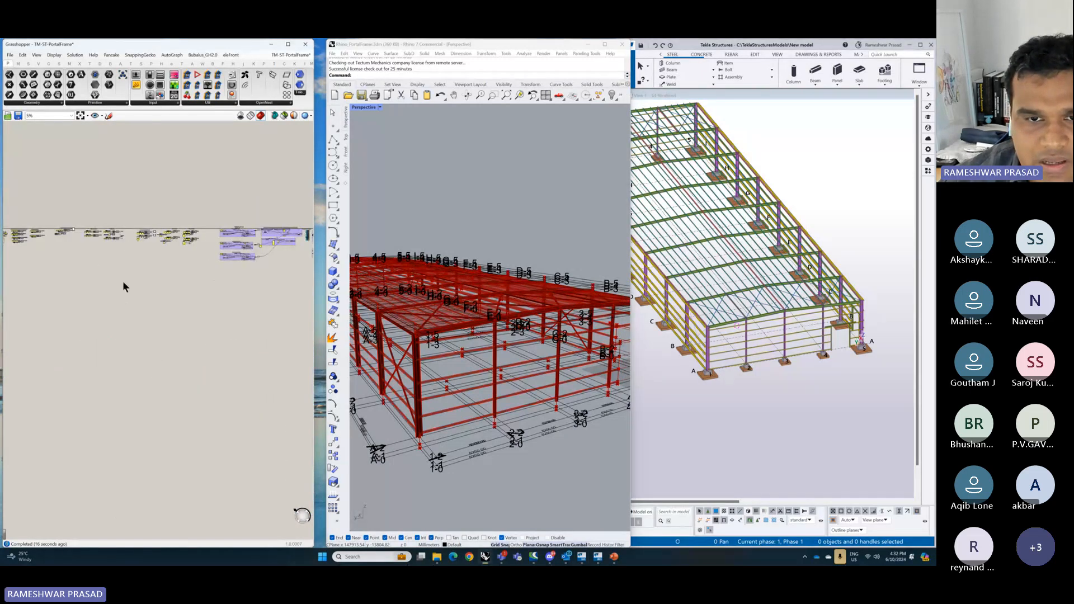
right_click_drag(122, 281, 313, 304)
scroll(122, 246, "up", 12)
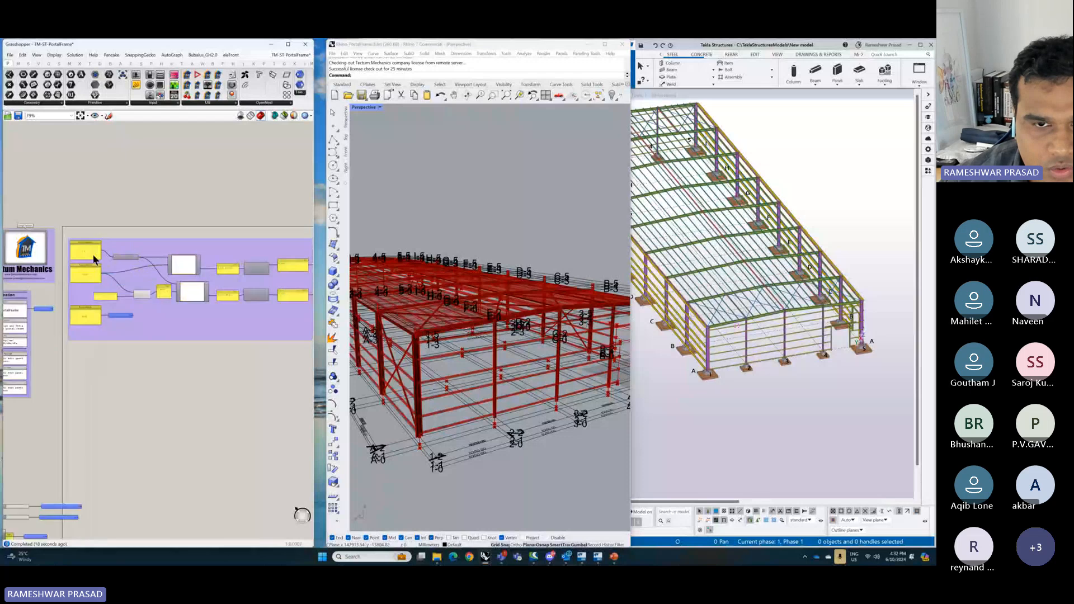
double_click(87, 244)
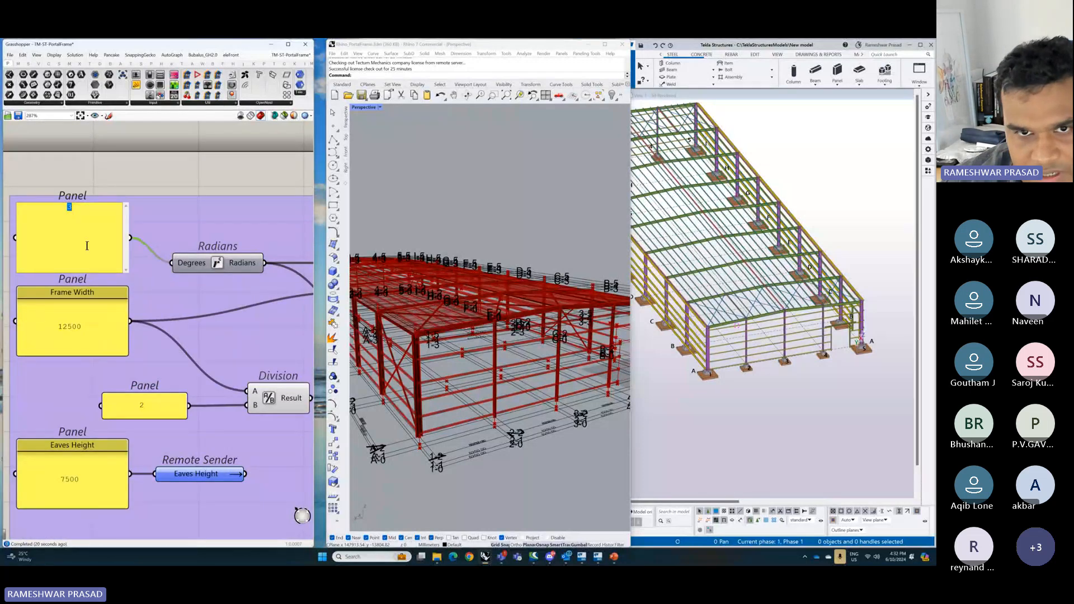
type("10")
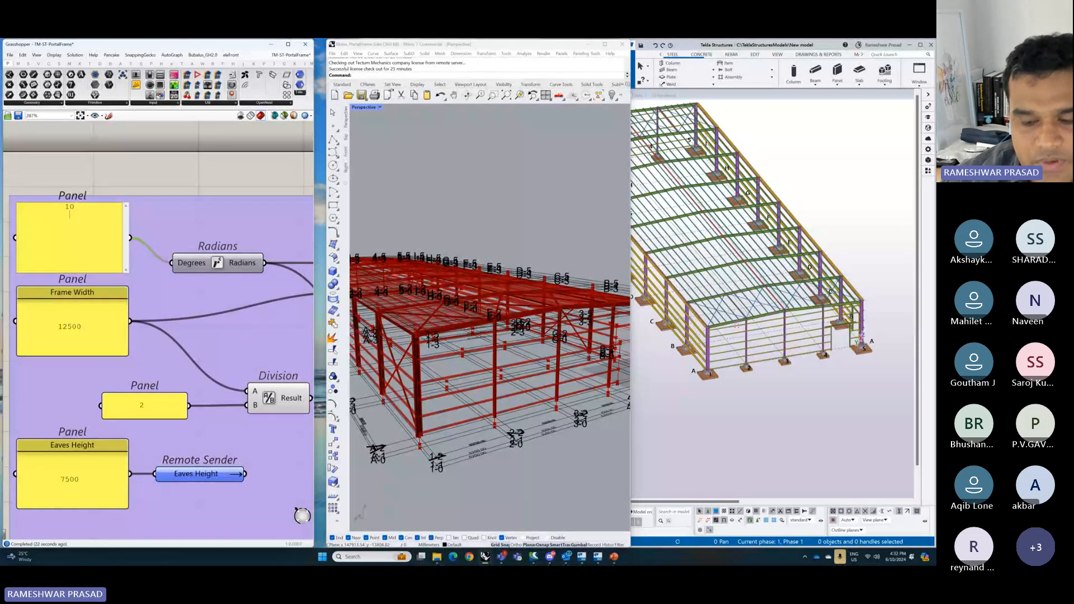
key("Escape")
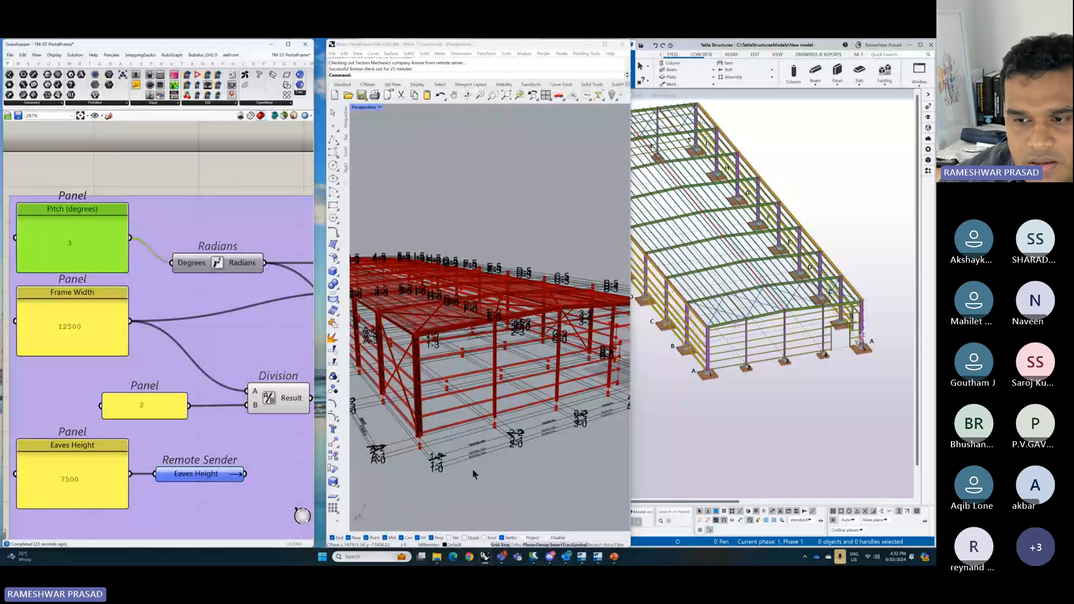
- Delete all baked grid objects from the Rhino model and all generated objects from the Tekla model
left_click(497, 495)
key("ctrl+a")
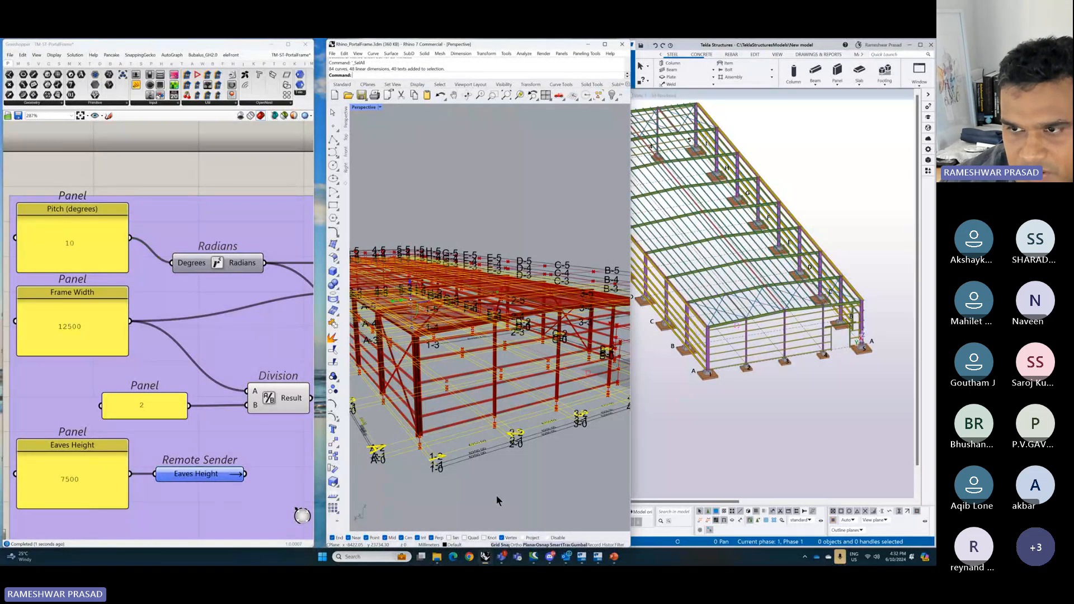
key("Delete")
left_click(704, 434)
key("ctrl+a")
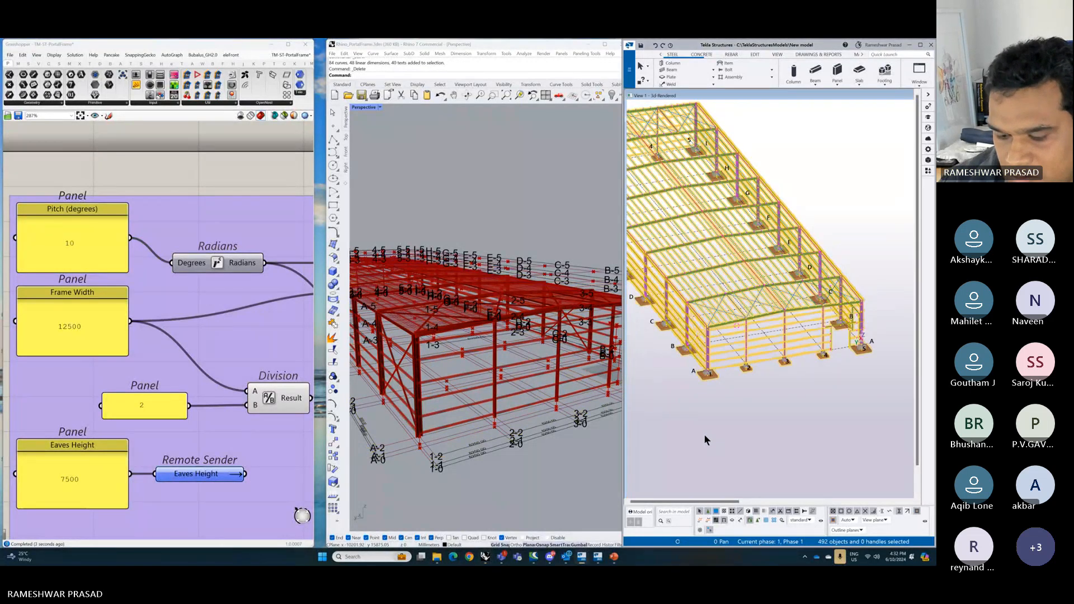
key("Delete")
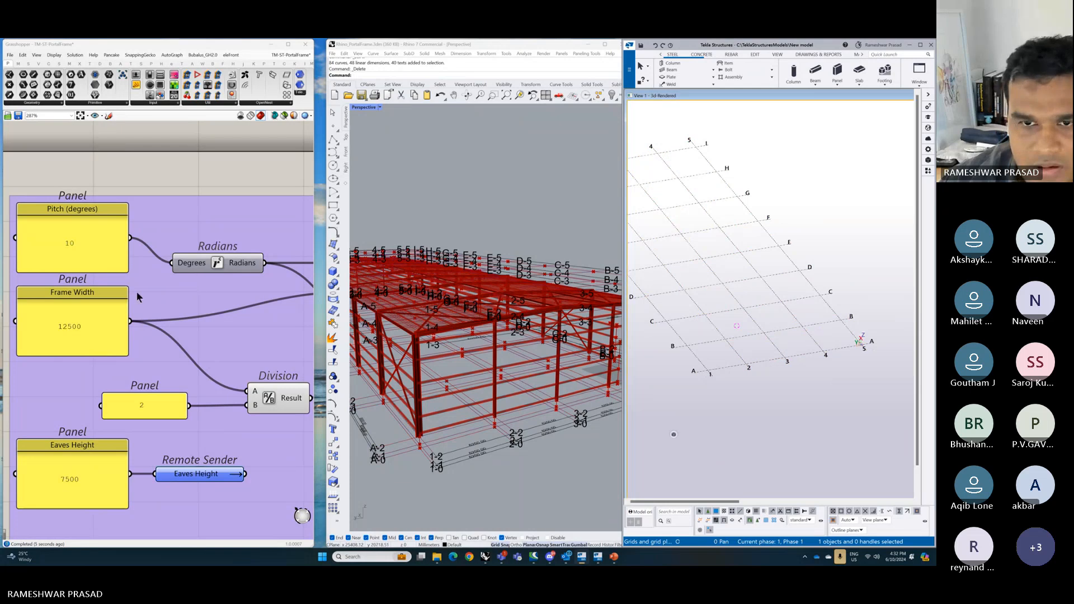
- Bake the updated grid names, grid dimensions and grid levels from Grasshopper into Rhino
scroll(138, 293, "down", 8)
right_click_drag(278, 406, 146, 411)
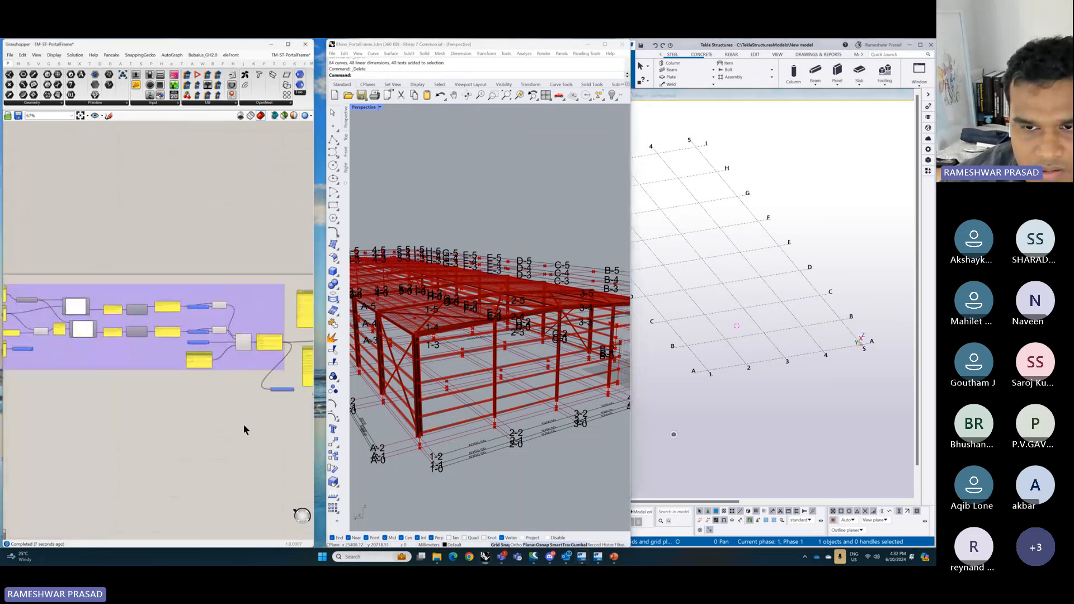
right_click_drag(244, 430, 115, 419)
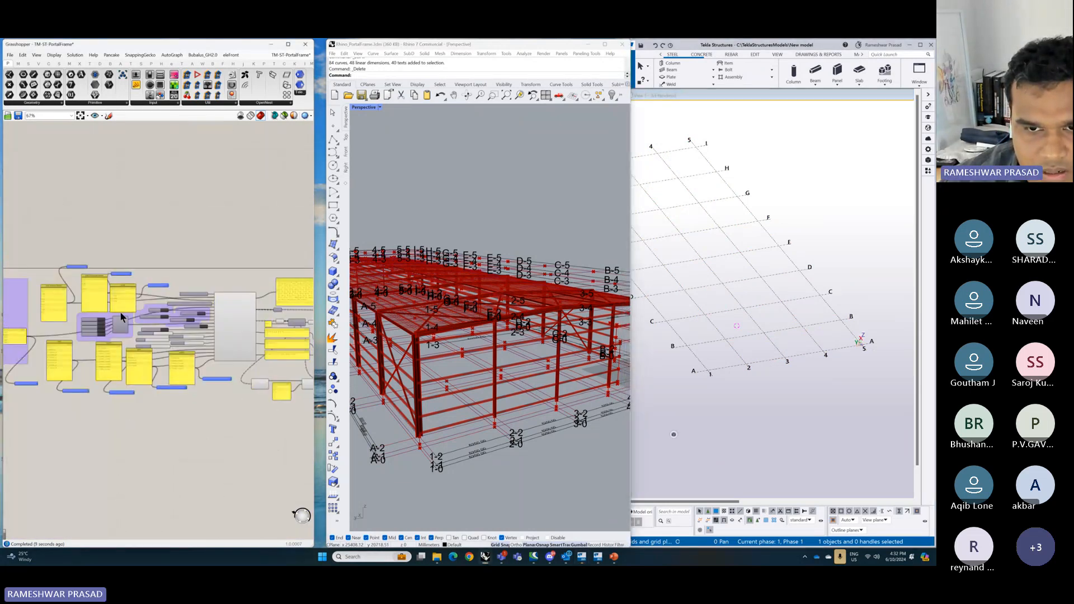
scroll(119, 311, "up", 4)
scroll(204, 317, "up", 4)
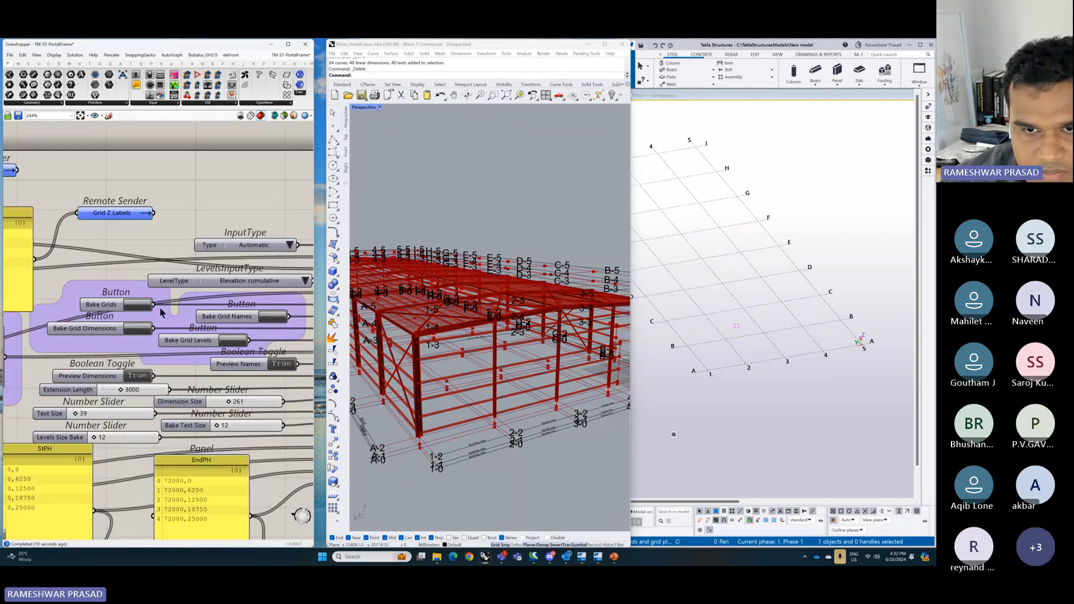
left_click(273, 317)
left_click(138, 329)
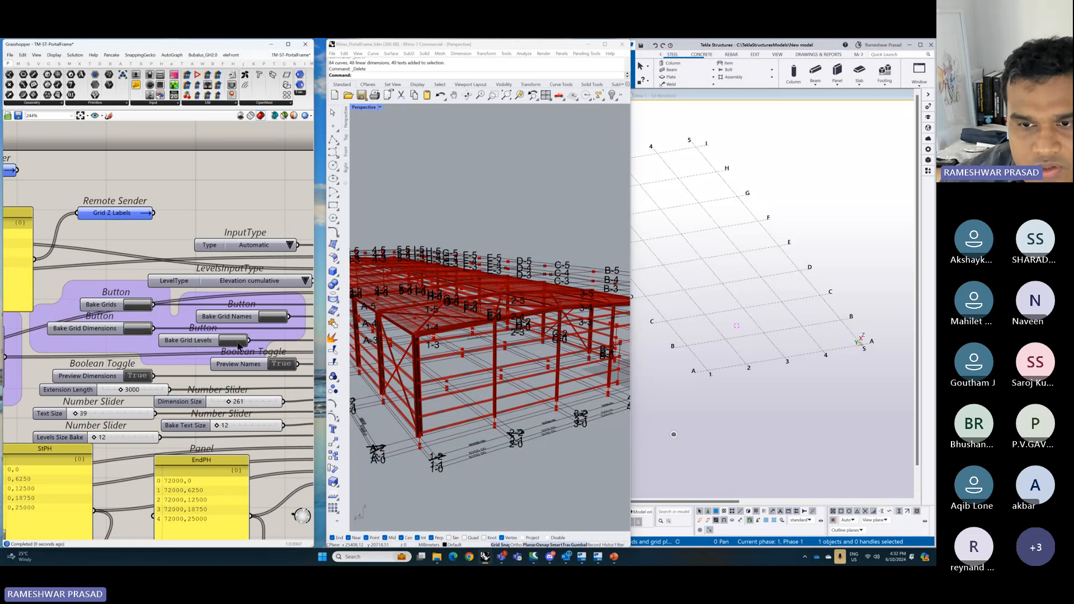
left_click(238, 342)
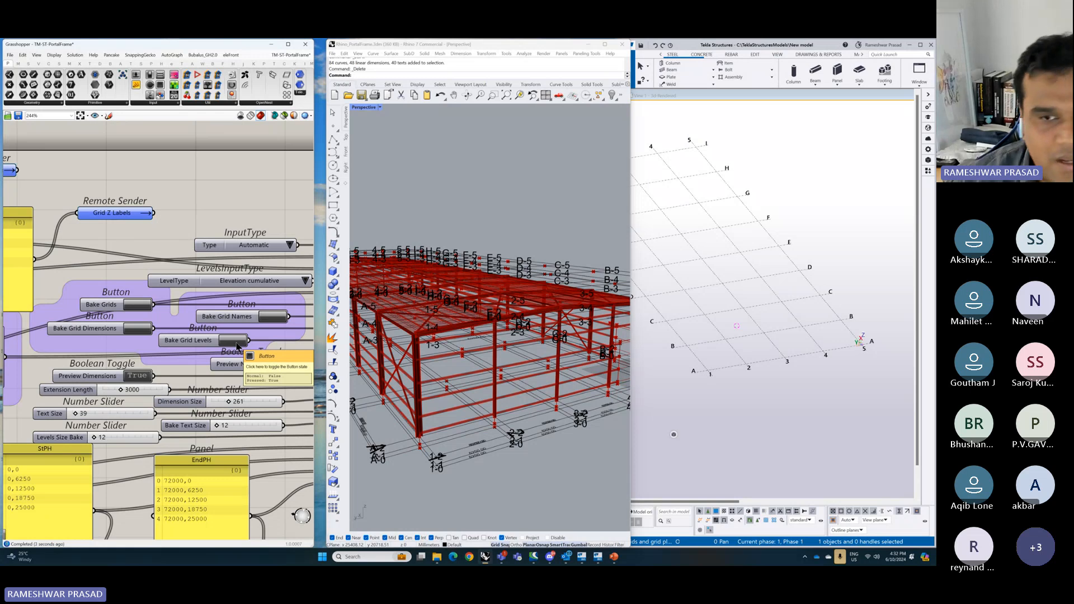
- Examine the regenerated portal frame in Tekla, including its roof slope, rafters, purlins and bracing, up close and as a whole
middle_click(266, 197)
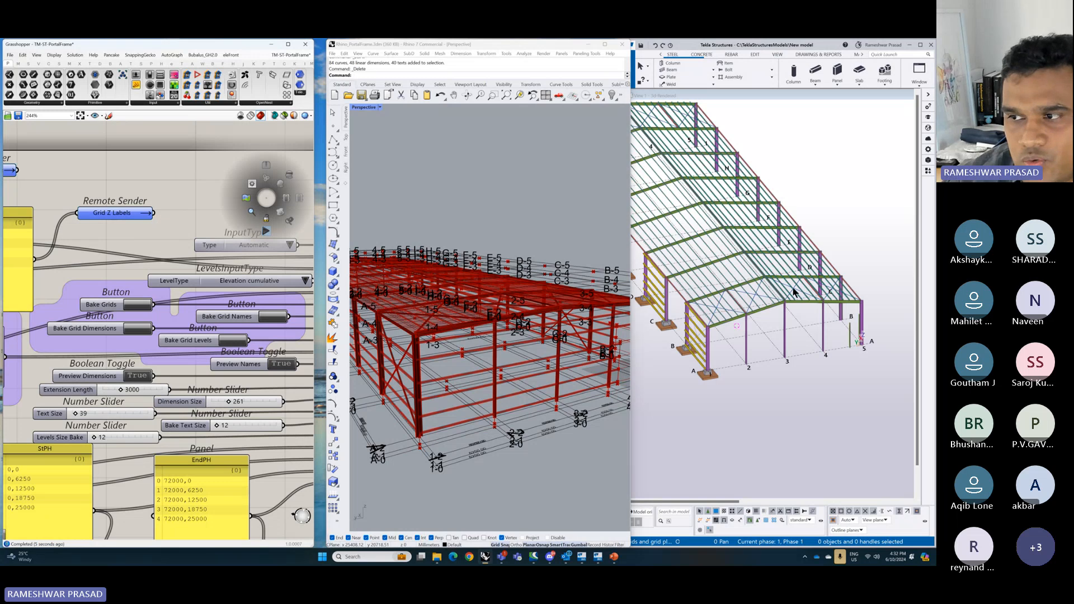
scroll(784, 297, "up", 6)
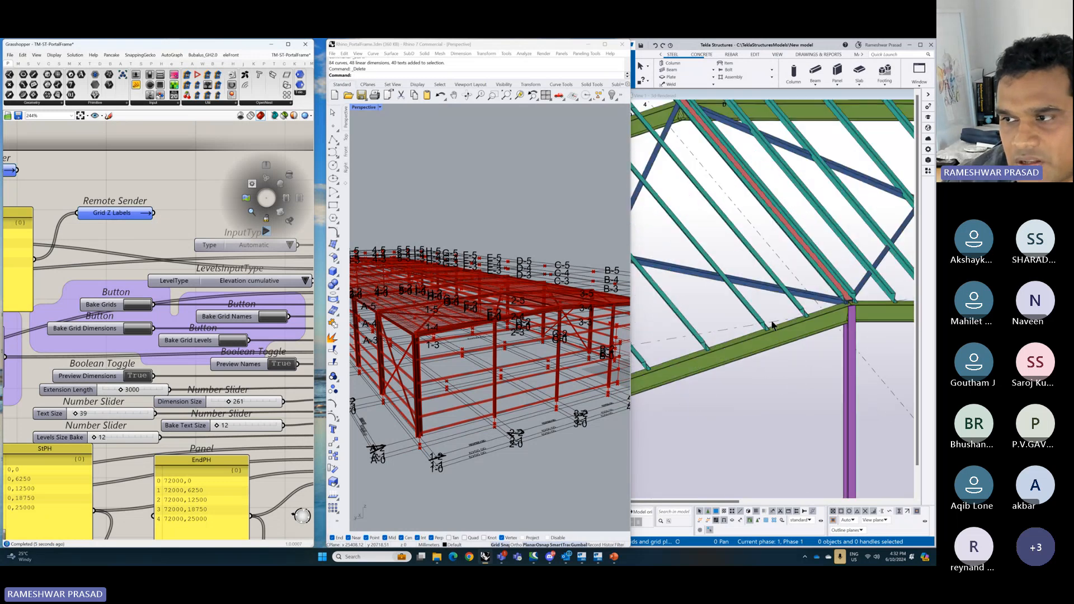
scroll(773, 321, "down", 4)
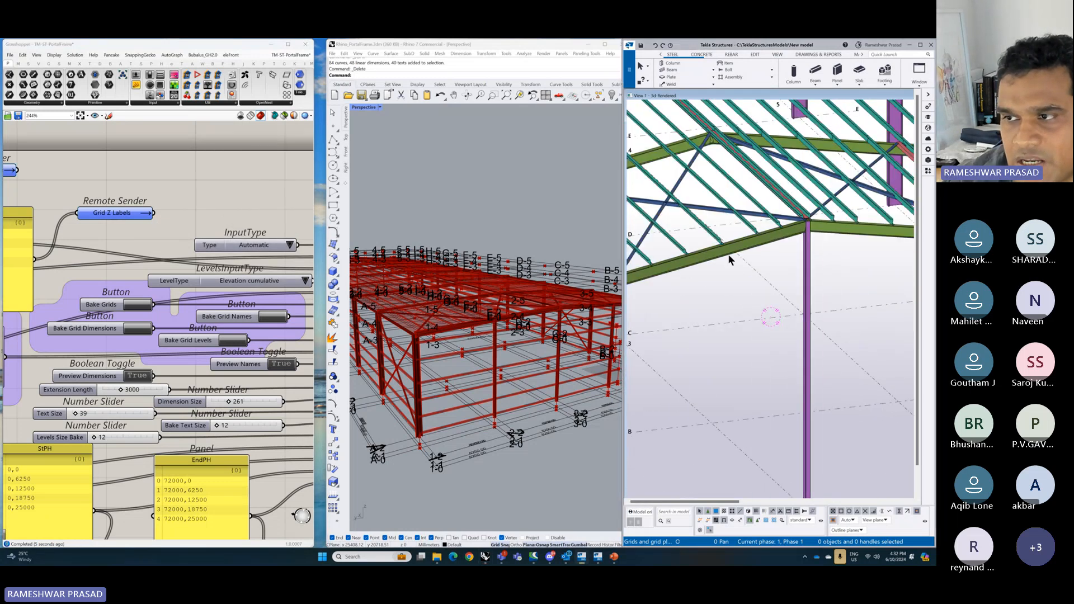
scroll(740, 267, "down", 2)
scroll(740, 267, "up", 6)
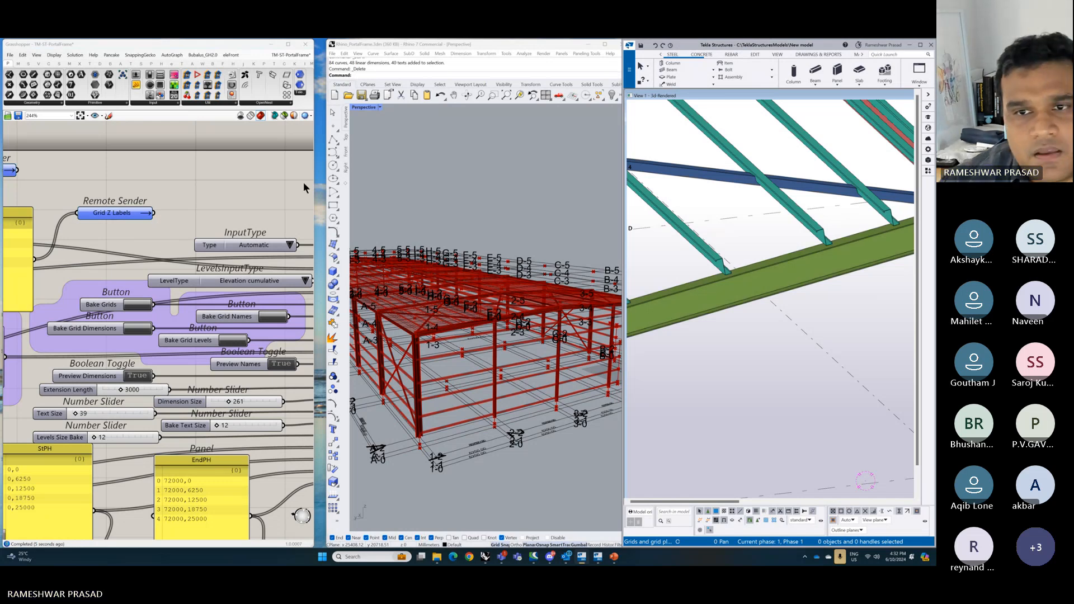
left_click(202, 188)
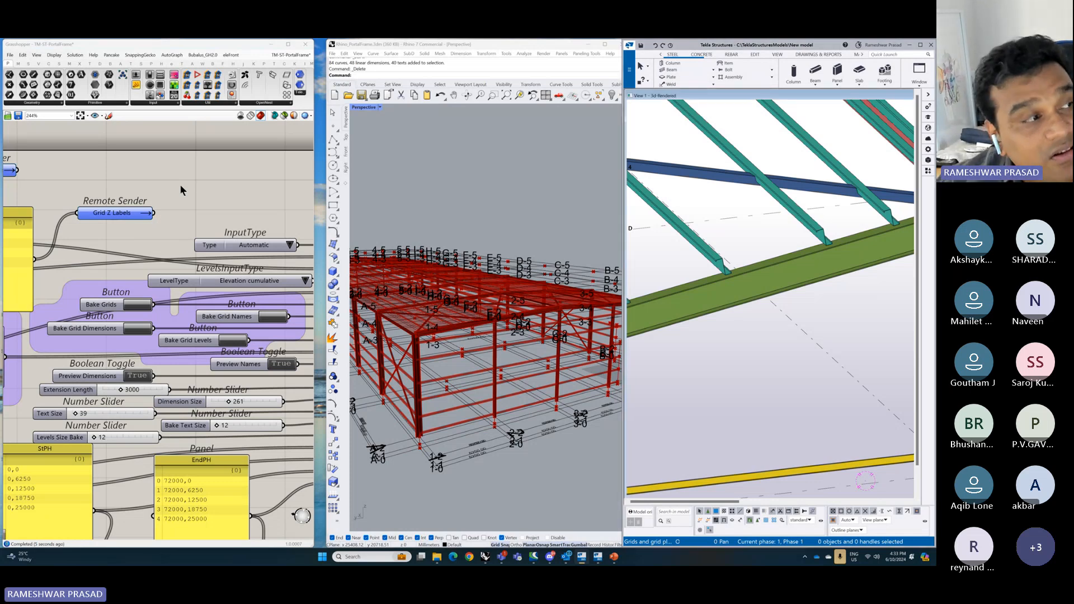
scroll(181, 187, "down", 2)
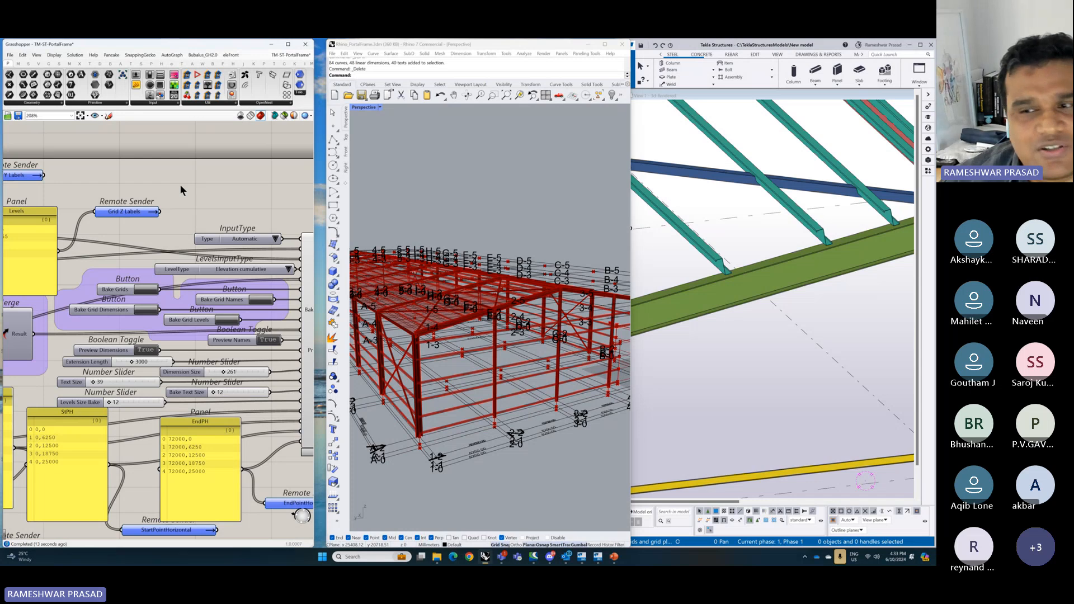
scroll(726, 258, "down", 5)
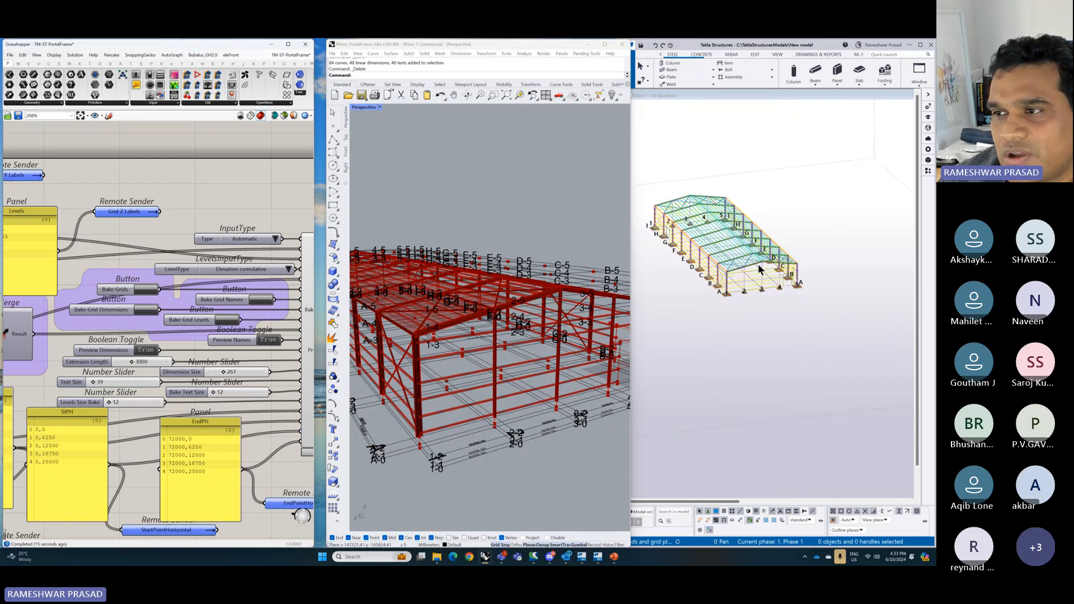
scroll(726, 258, "up", 4)
left_click(817, 295)
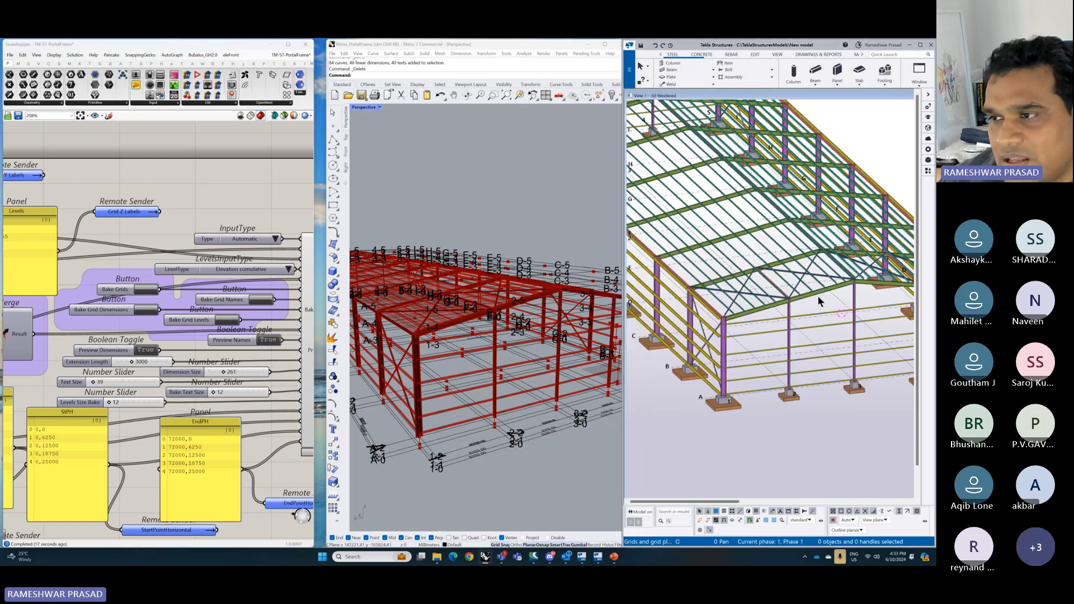
mouse_move(817, 295)
middle_mouse_down("ctrl")
mouse_move(816, 305)
mouse_move(848, 268)
mouse_move(803, 265)
mouse_move(837, 272)
mouse_move(822, 279)
middle_mouse_up("ctrl")
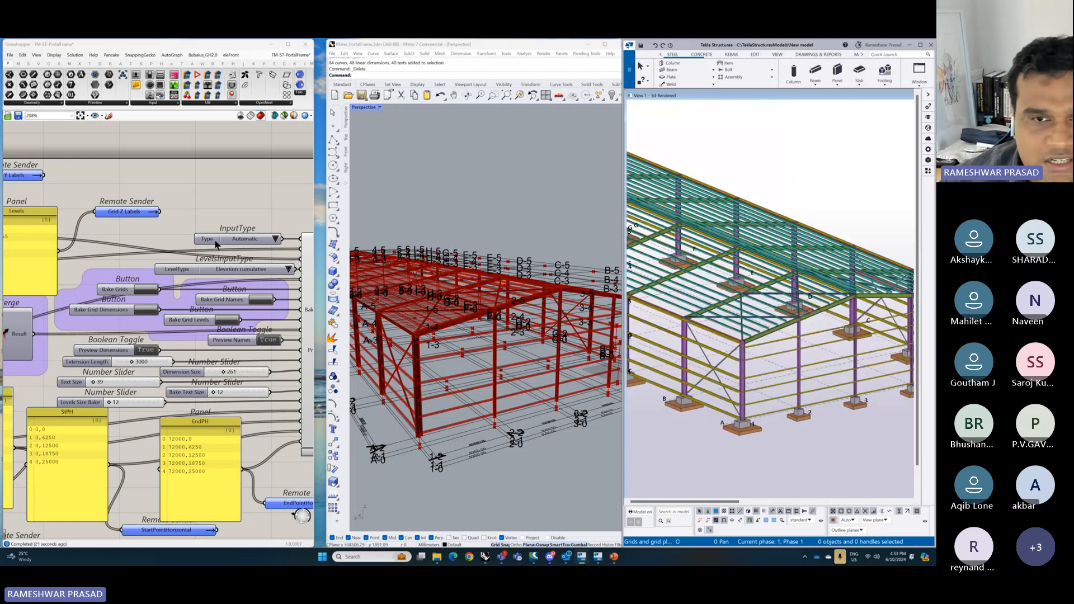
- Examine the Grasshopper definition as a whole and its foundations, pedestals and columns sections, including the TM Column Builder components
scroll(112, 225, "down", 2)
scroll(112, 225, "down", 4)
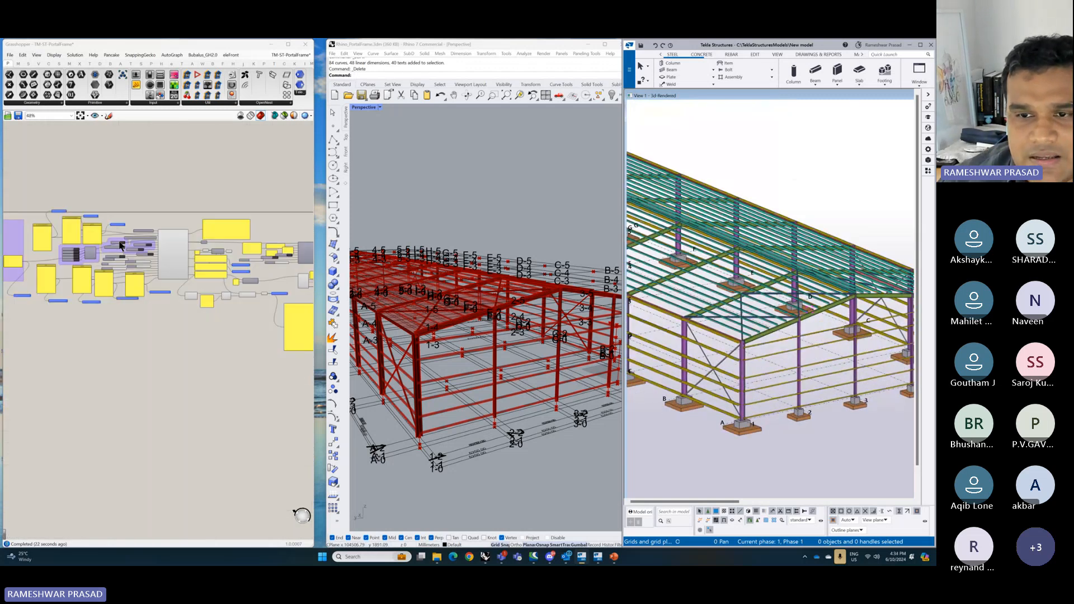
scroll(139, 331, "down", 3)
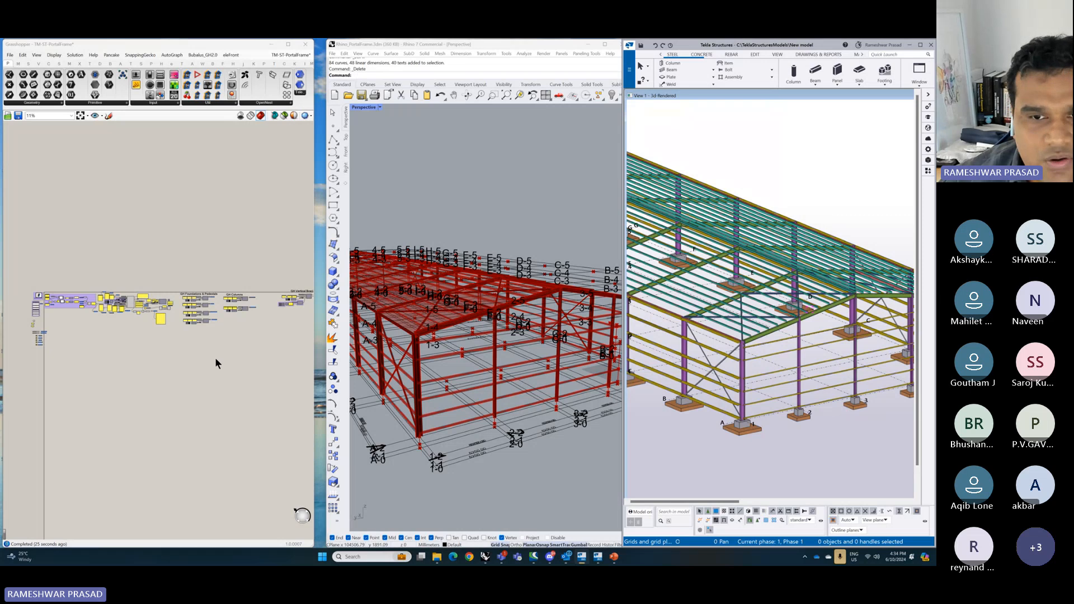
left_click(105, 306)
scroll(147, 328, "up", 10)
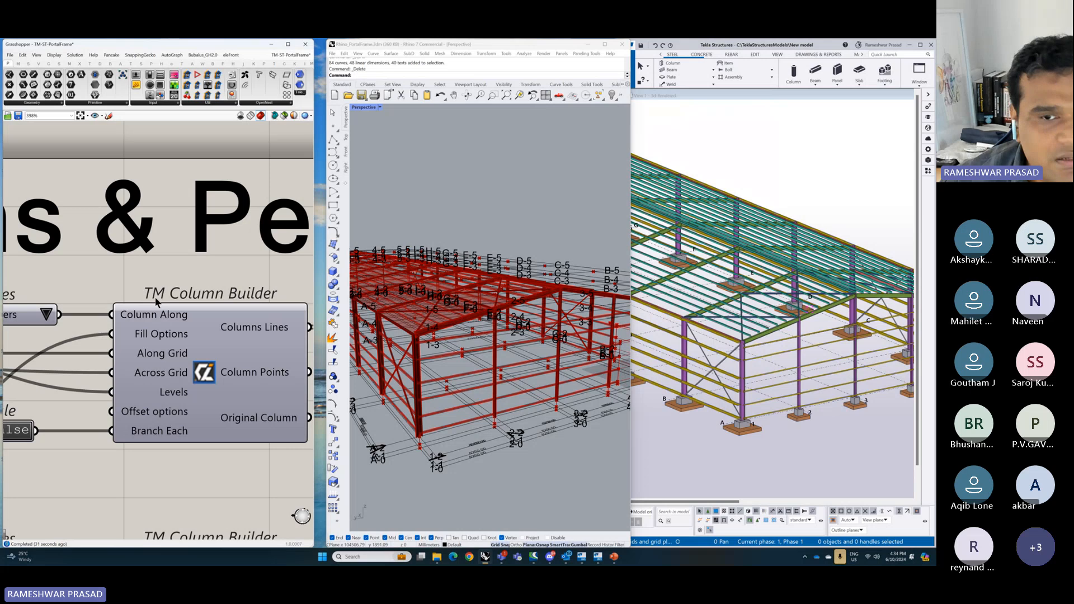
scroll(156, 294, "down", 5)
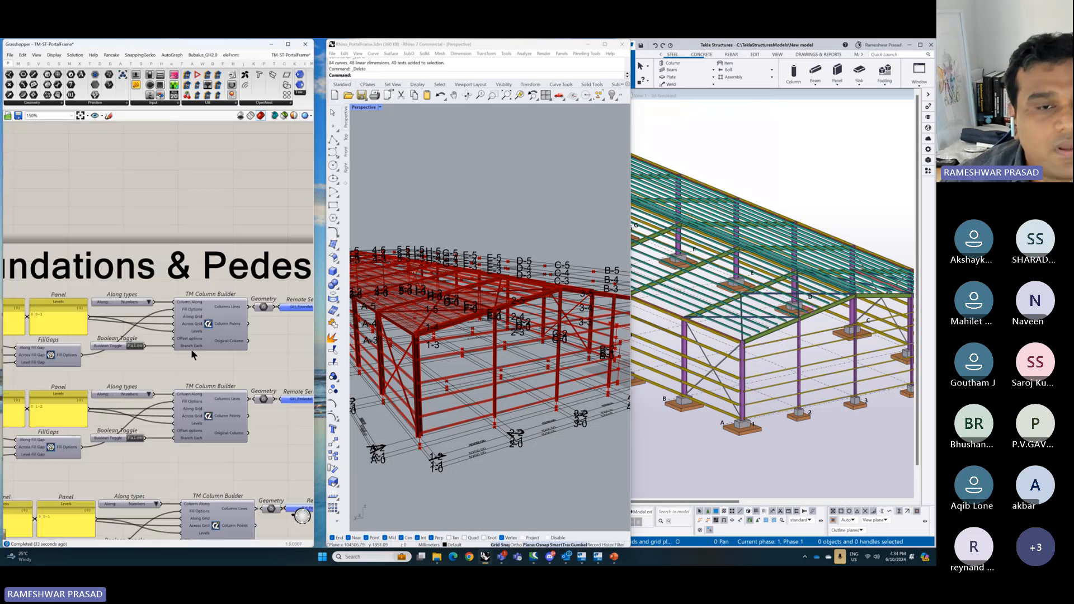
scroll(189, 348, "down", 5)
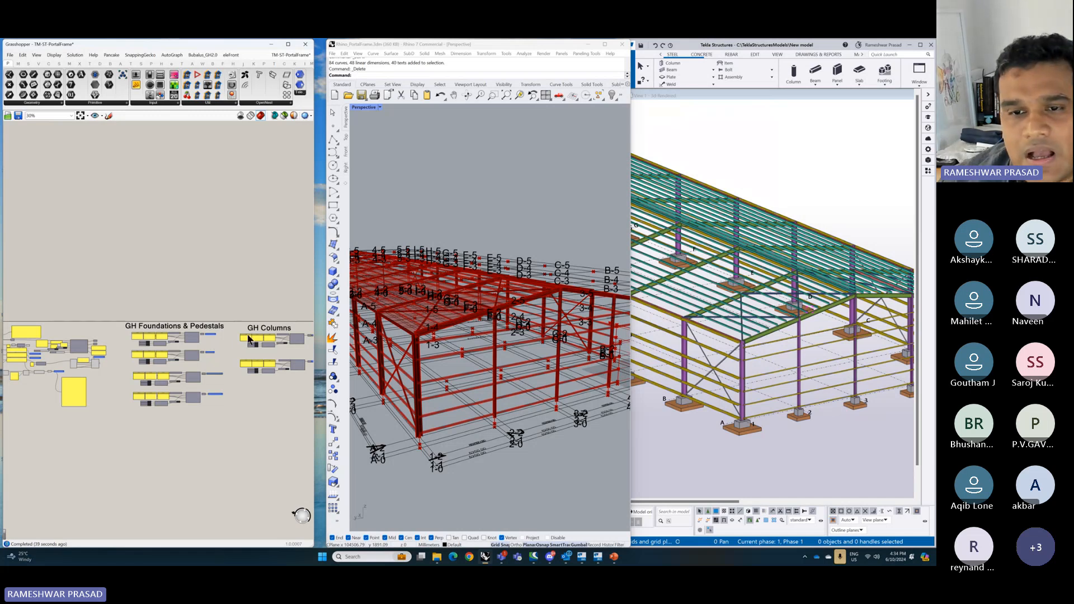
scroll(265, 353, "up", 1)
scroll(265, 355, "up", 2)
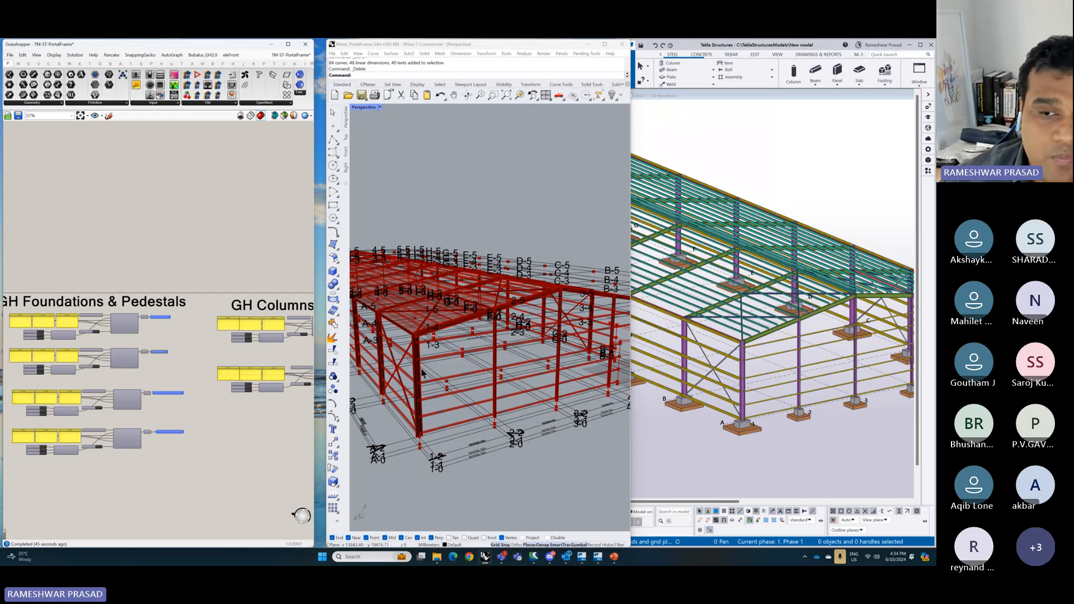
- Disconnect the Offset Component from the Offset options input of the TM Vertical Brace Builder
scroll(266, 347, "down", 7)
scroll(239, 366, "up", 5)
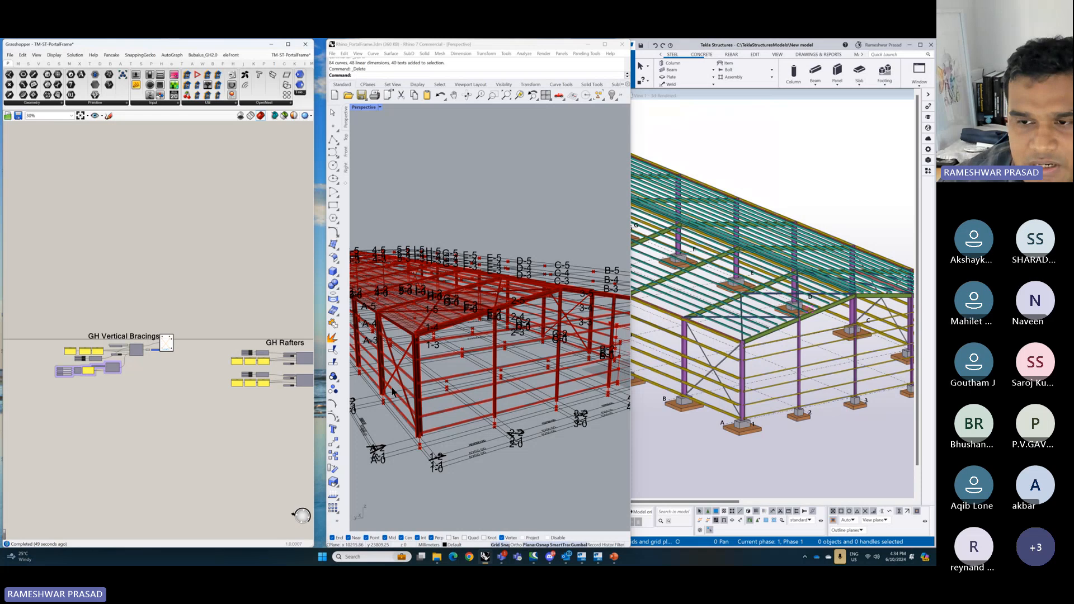
scroll(434, 415, "up", 5)
scroll(424, 430, "down", 4)
right_click_drag(425, 429, 448, 442)
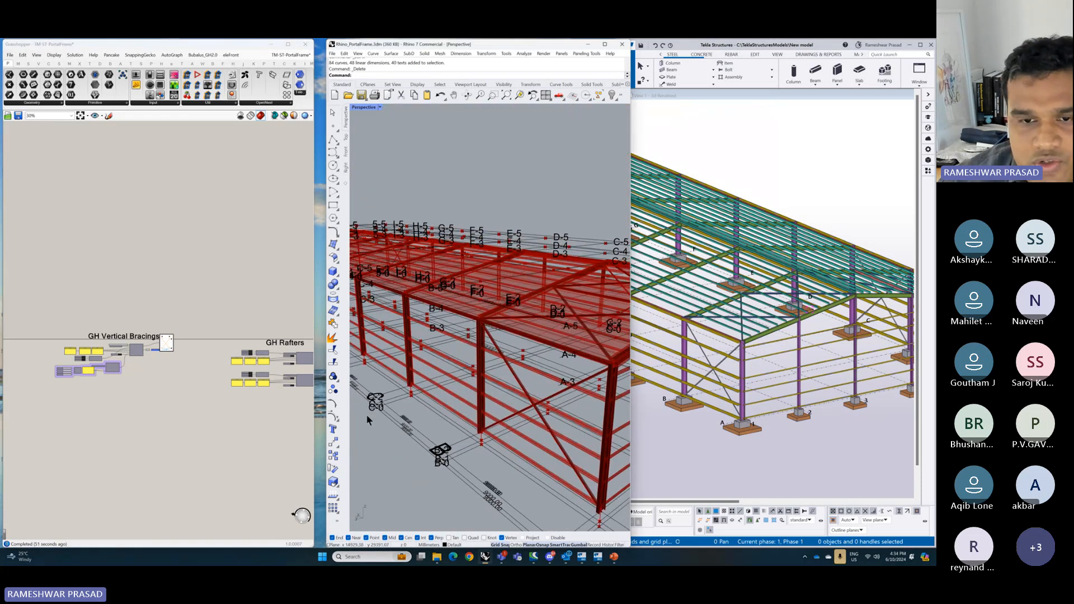
scroll(141, 360, "up", 9)
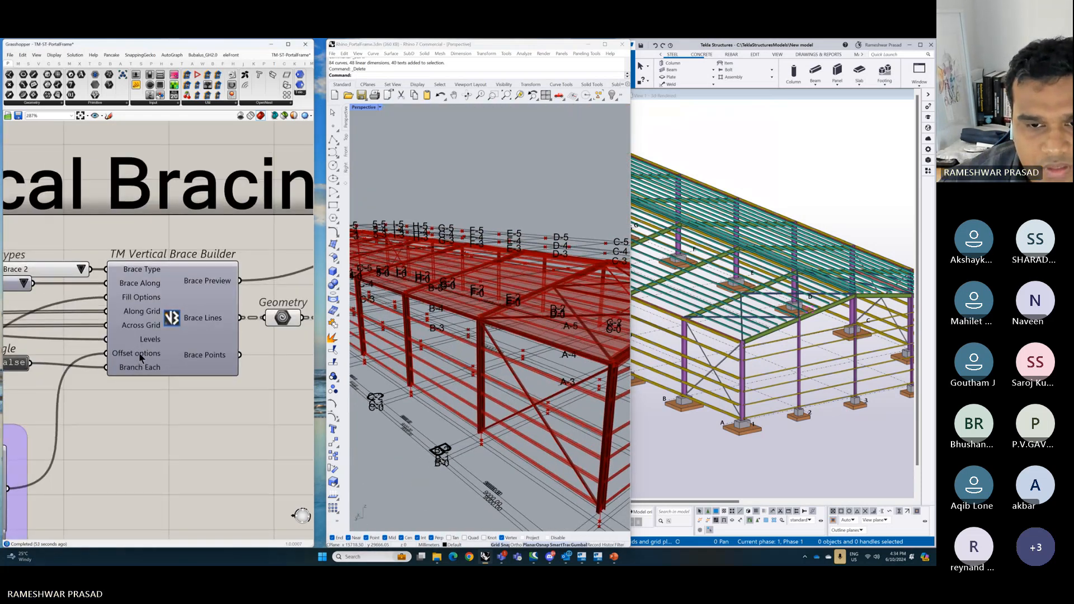
right_click(141, 357)
mouse_move(179, 378)
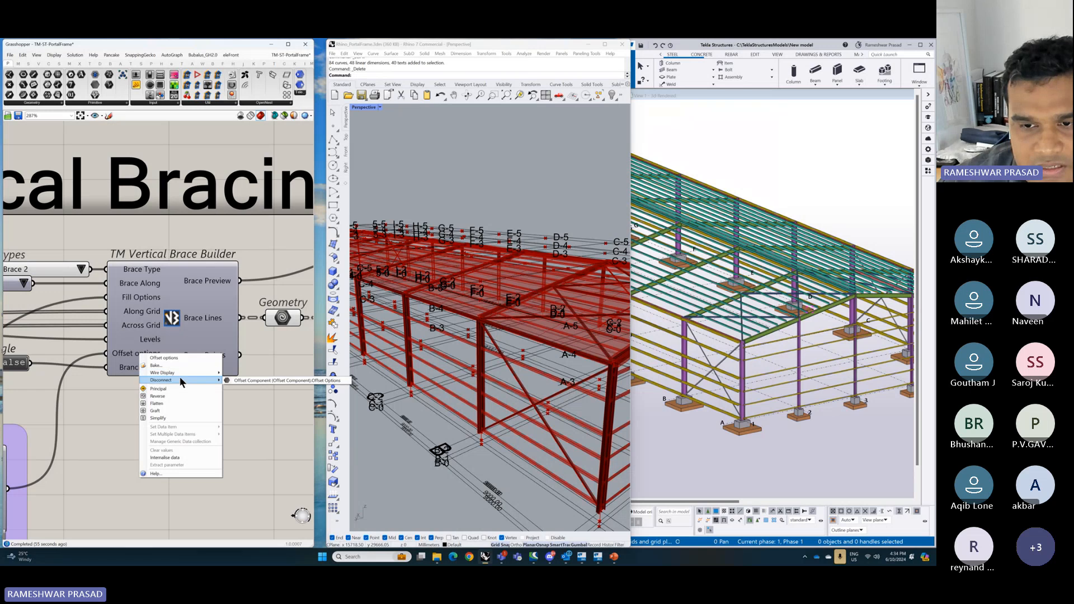
left_click(247, 381)
- Try X-V Brace and X-V Brace 3 as the vertical brace type and inspect the braced bay up close in Tekla
scroll(114, 384, "down", 3)
scroll(126, 305, "up", 2)
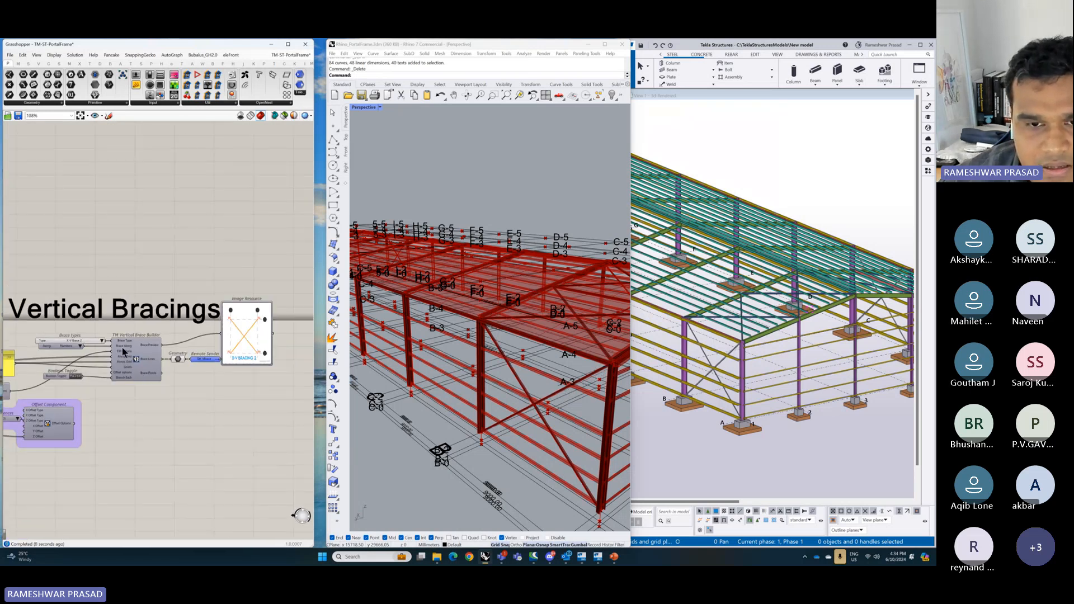
left_click(96, 339)
left_click(104, 341)
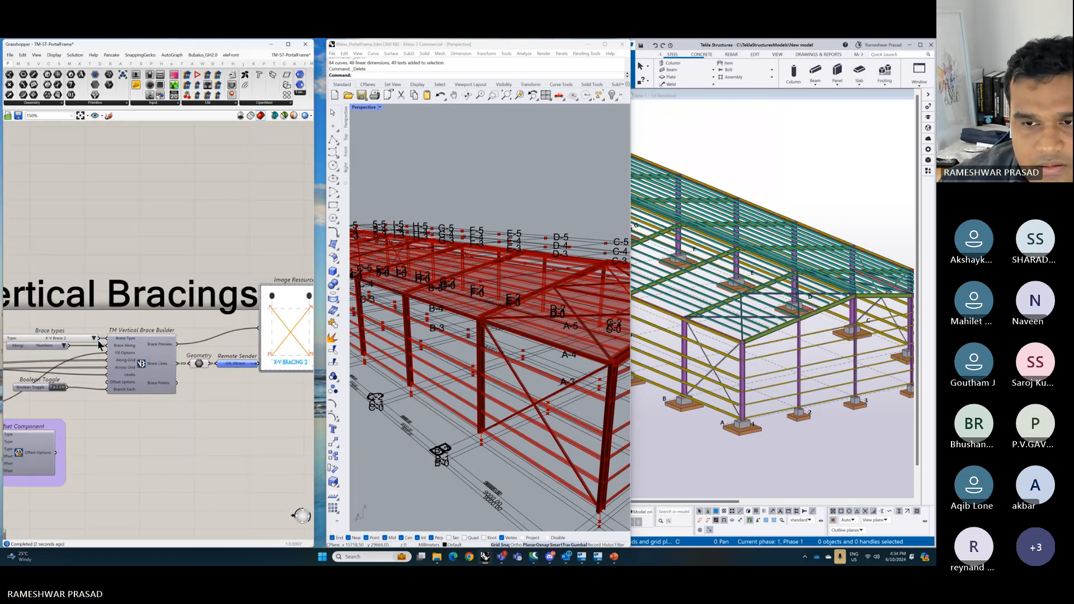
right_click_drag(258, 406, 220, 403)
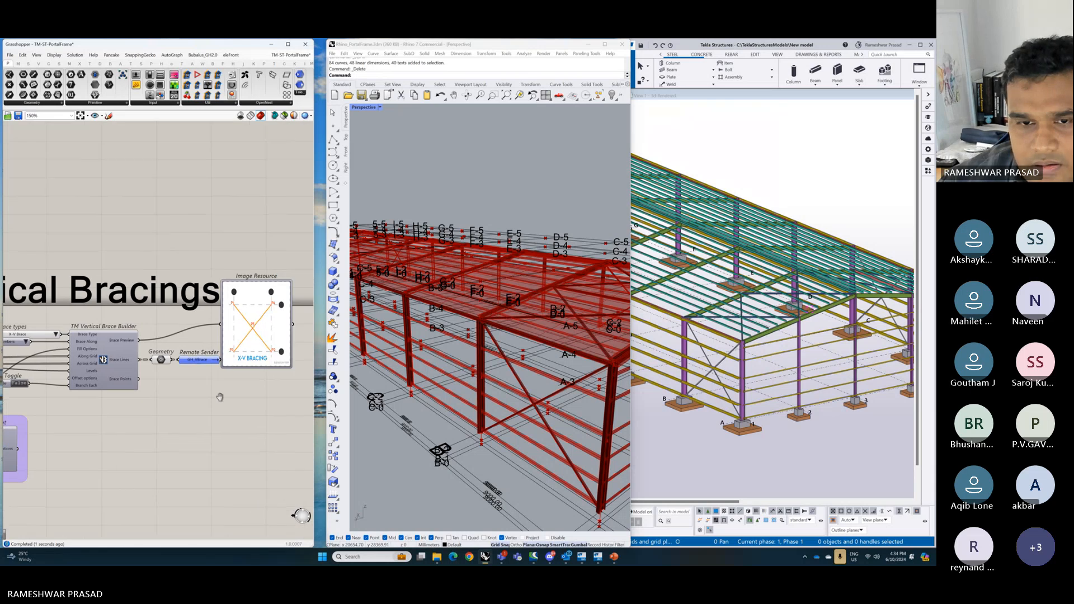
left_click(59, 335)
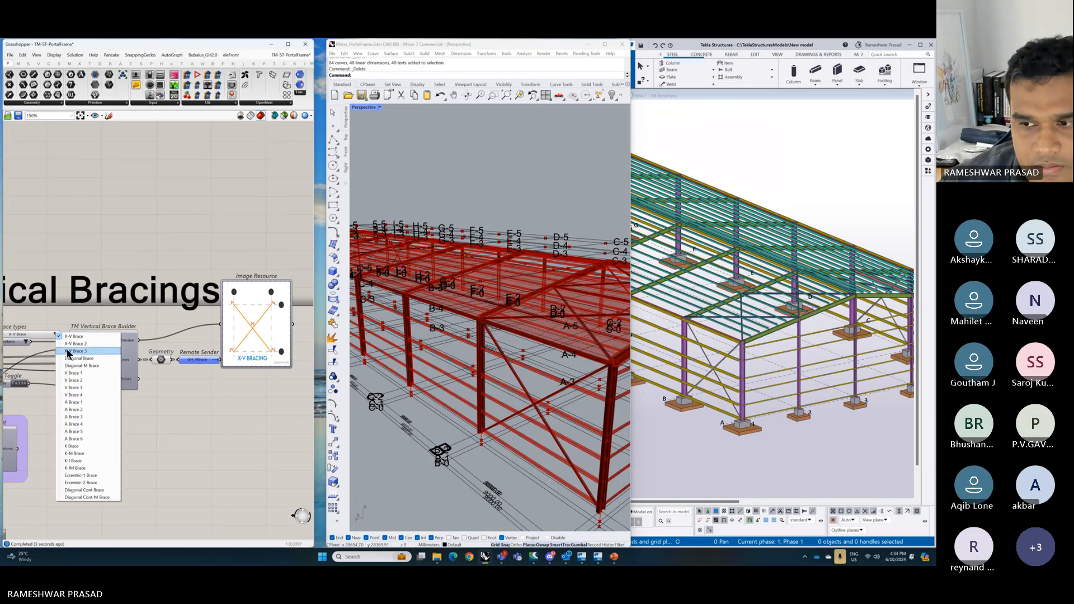
left_click(76, 351)
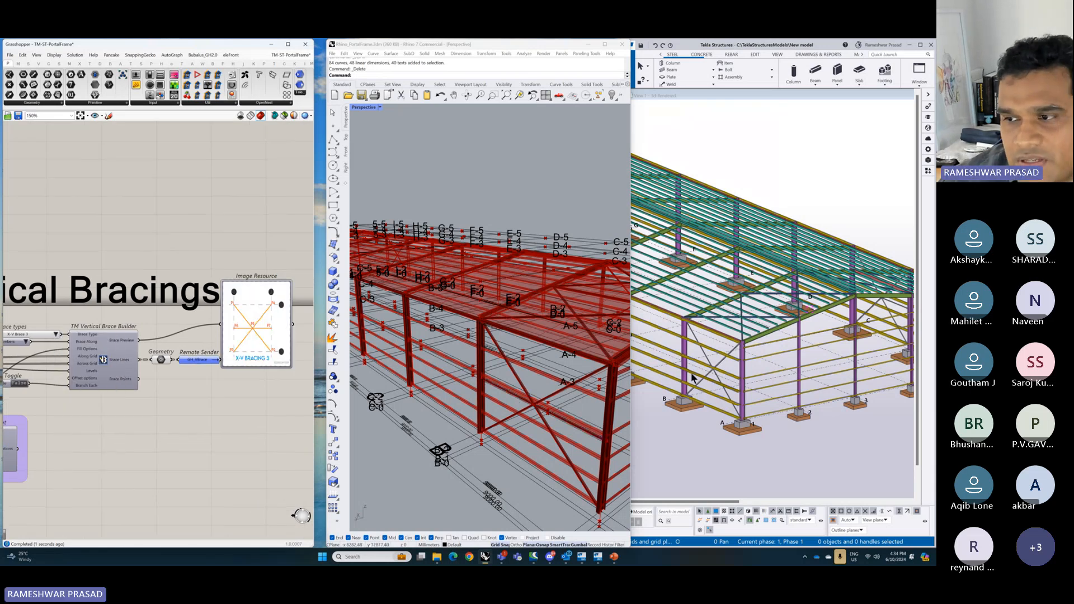
scroll(706, 374, "up", 5)
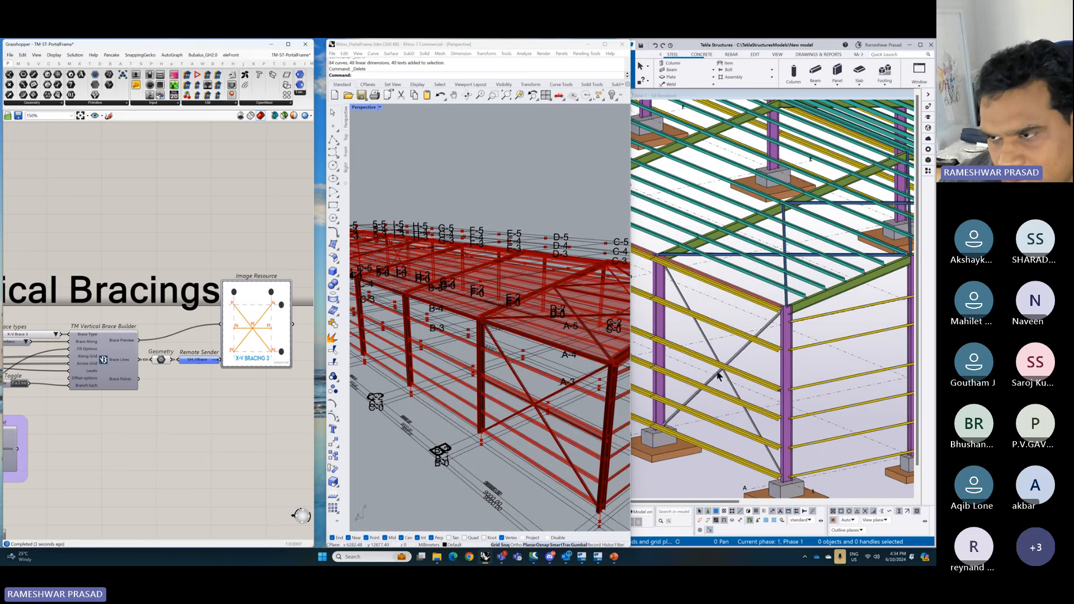
middle_click_drag(720, 377, 689, 369, "ctrl")
scroll(688, 369, "up", 1)
scroll(688, 373, "up", 2)
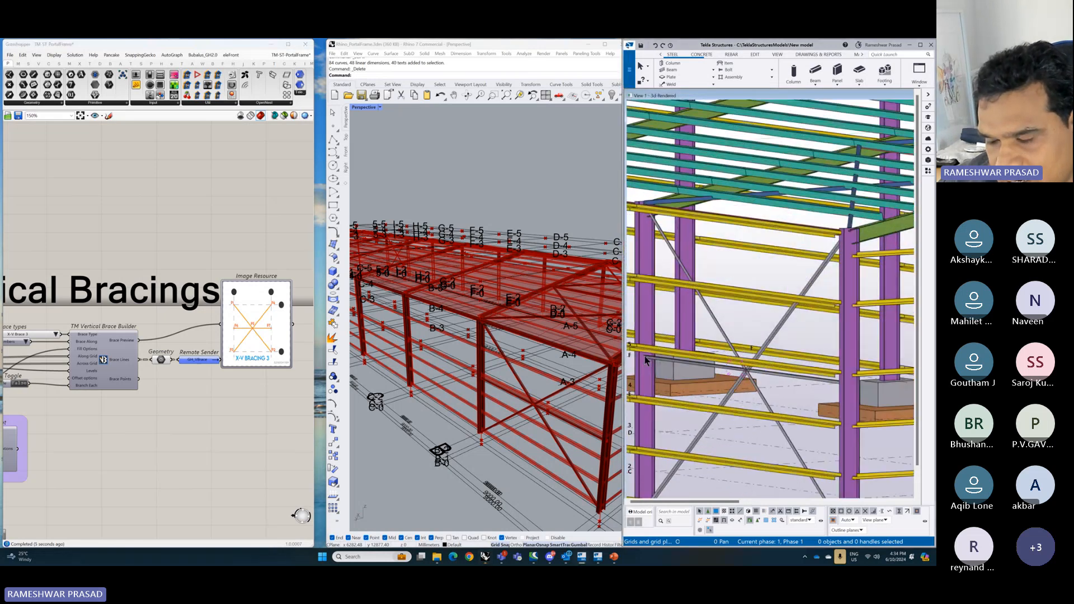
- Switch the vertical brace type to X-V Brace and then try A Brace 1
left_click(58, 334)
left_click(68, 339)
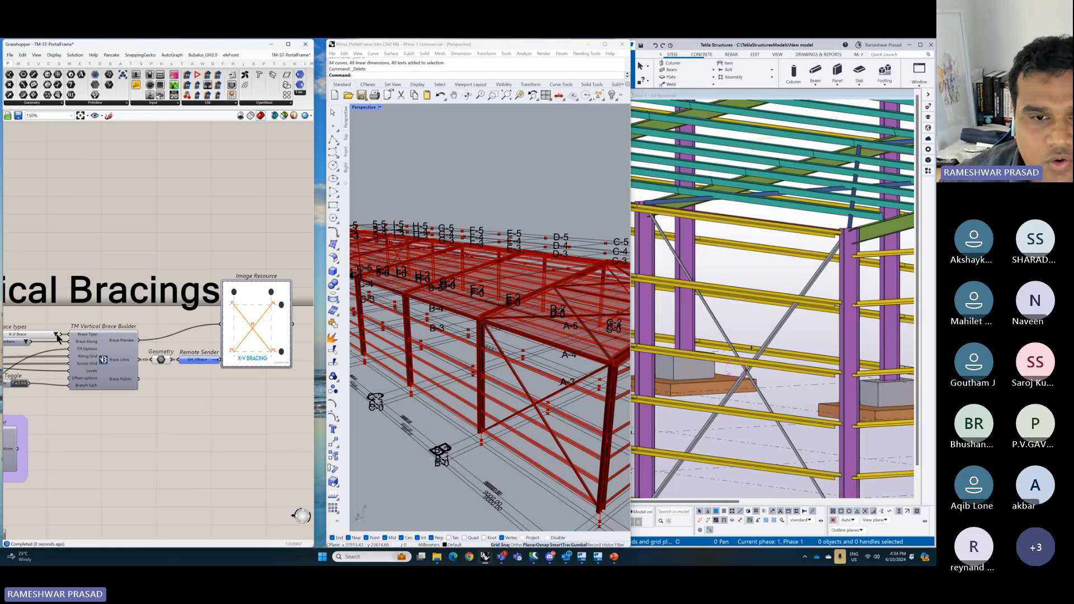
left_click(58, 334)
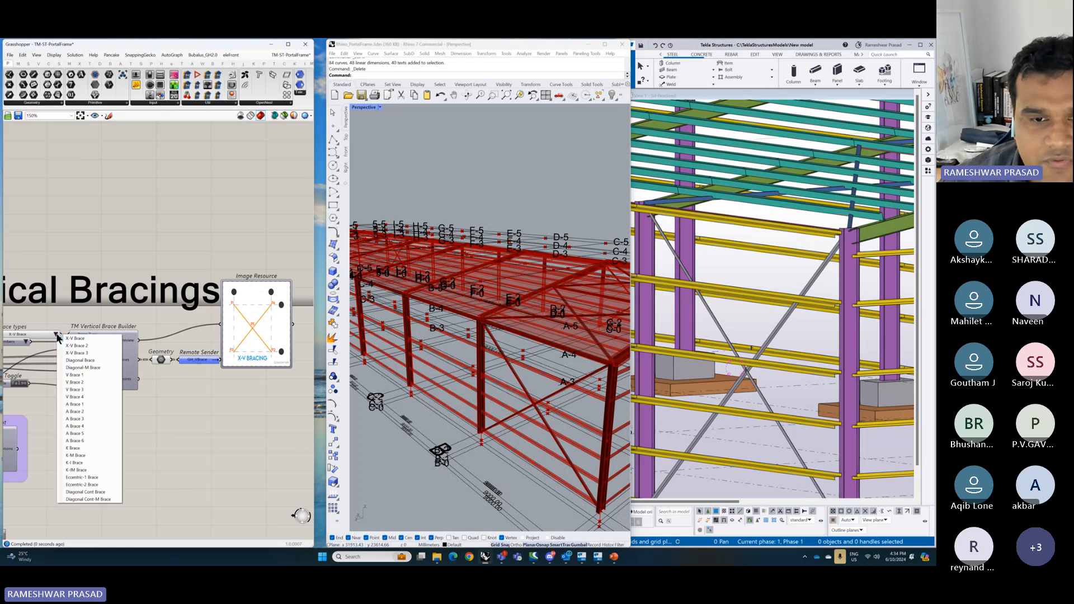
left_click(85, 402)
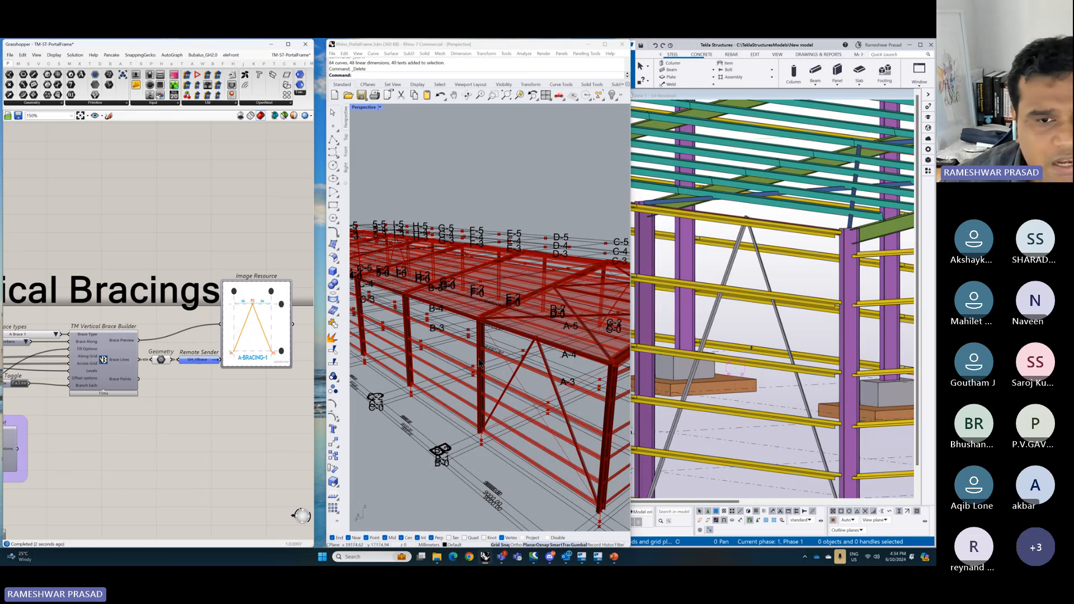
- Return the vertical brace type to X-V Brace and finally set it to X-V Brace 2
left_click(56, 335)
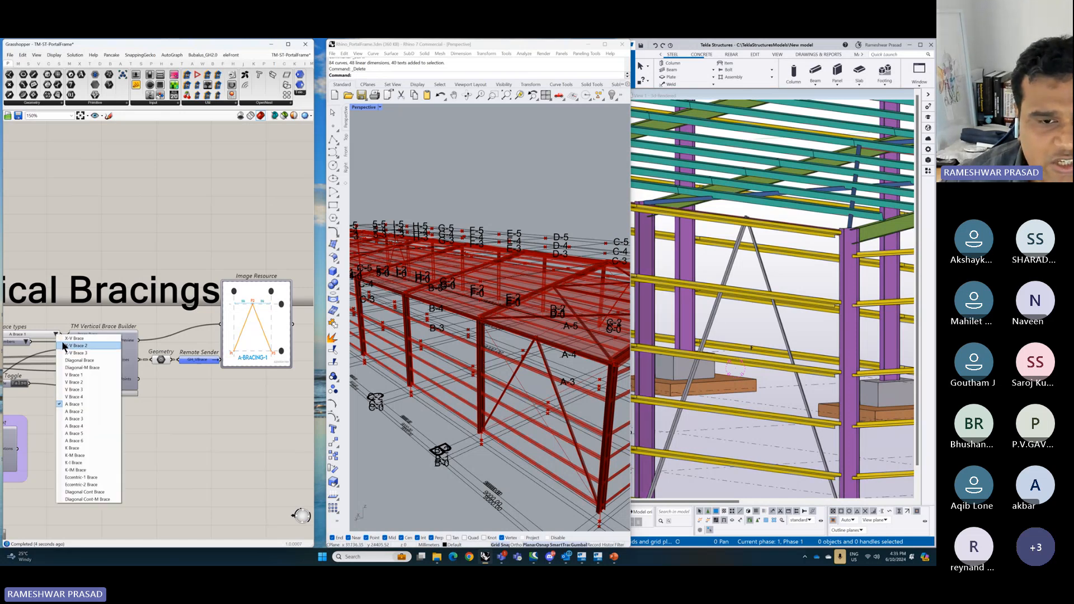
left_click(65, 340)
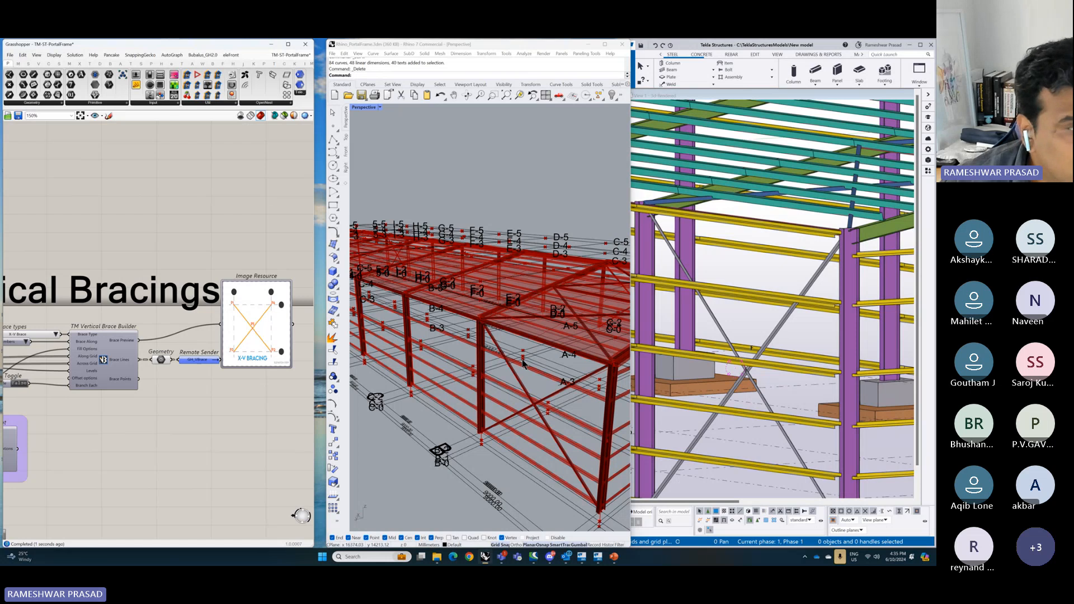
left_click(57, 334)
left_click(76, 347)
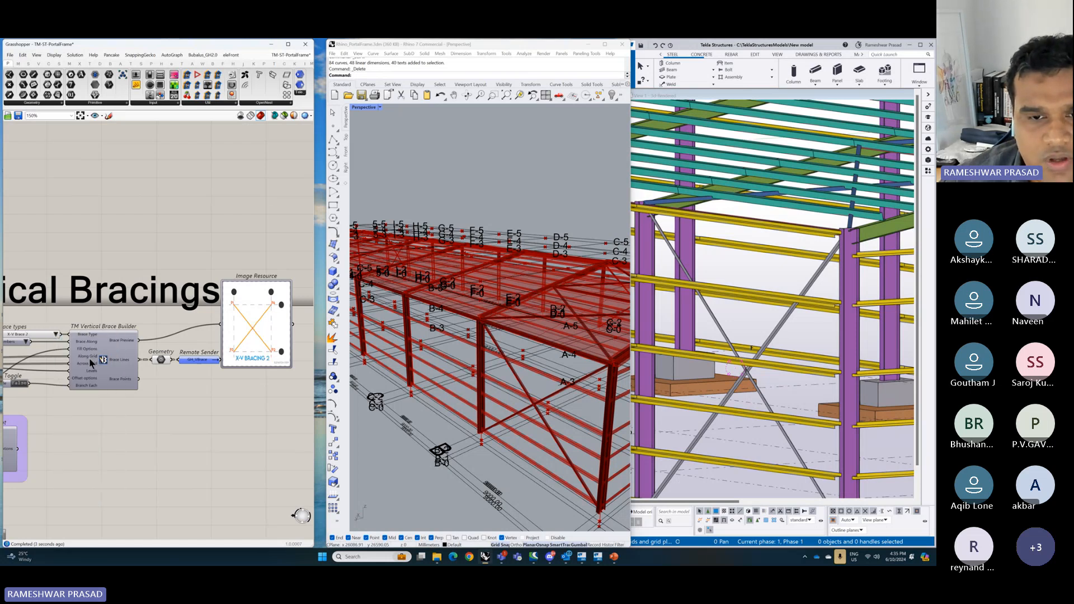
- Examine the rafters, ties and girts sections of the definition, including the girt heights panel and the divide type options
scroll(90, 363, "down", 10)
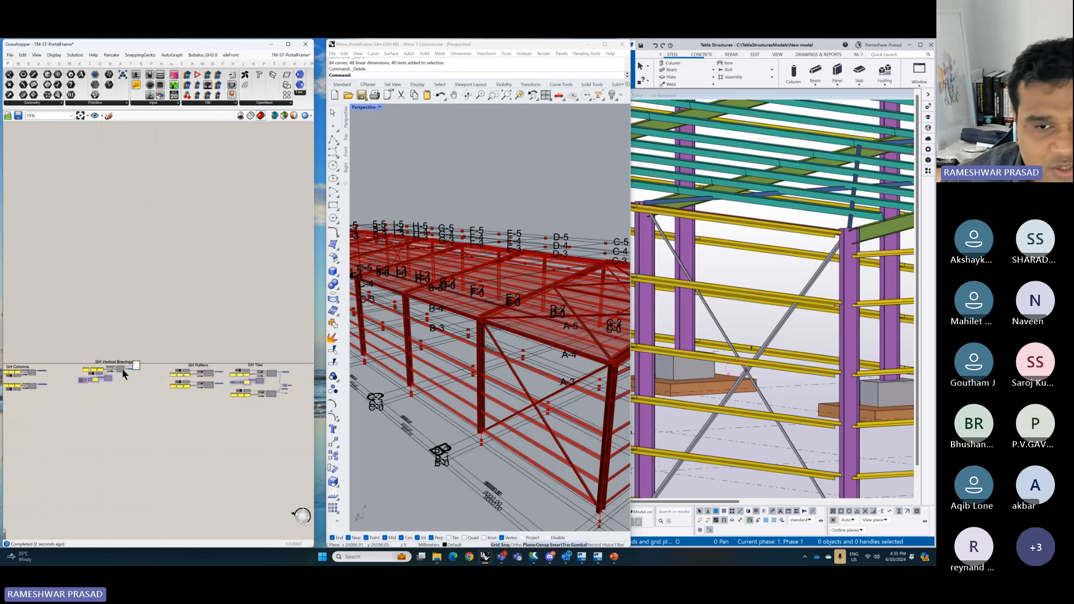
scroll(227, 378, "up", 6)
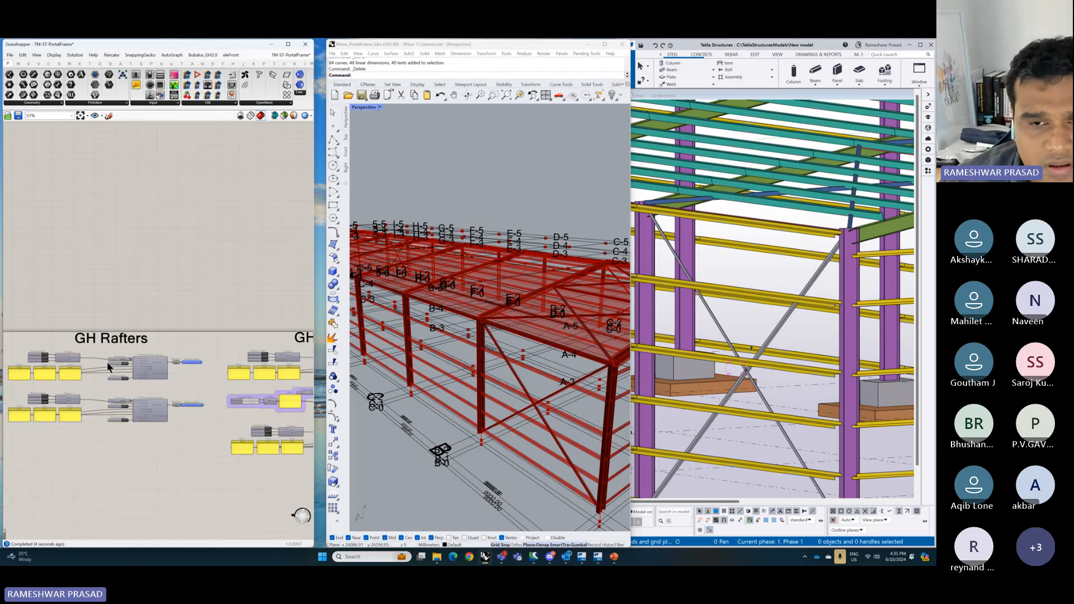
scroll(108, 367, "down", 4)
scroll(227, 379, "down", 8)
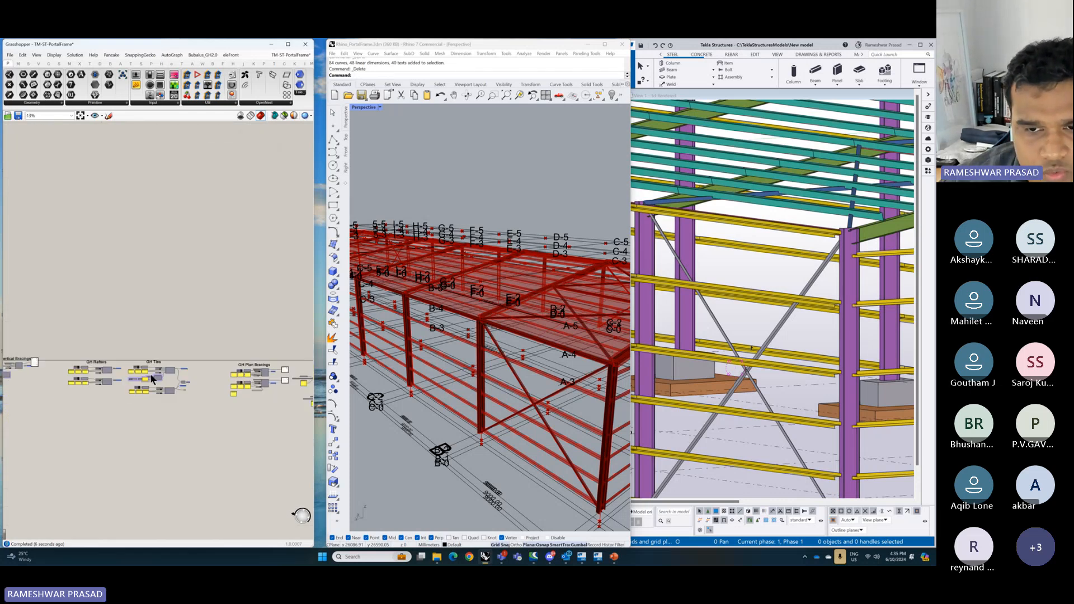
scroll(191, 387, "up", 12)
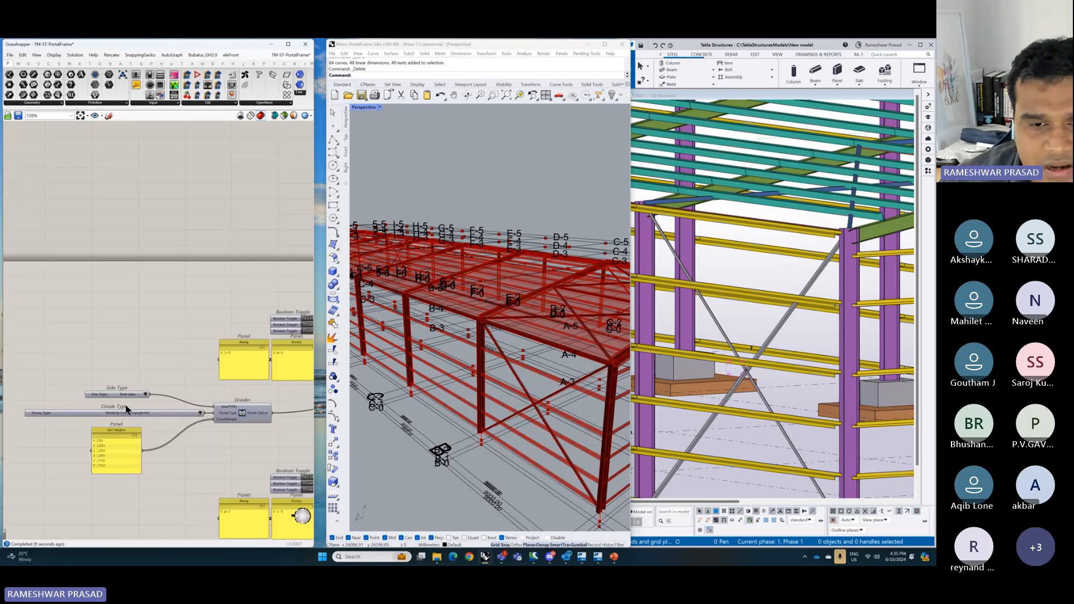
left_click(110, 455)
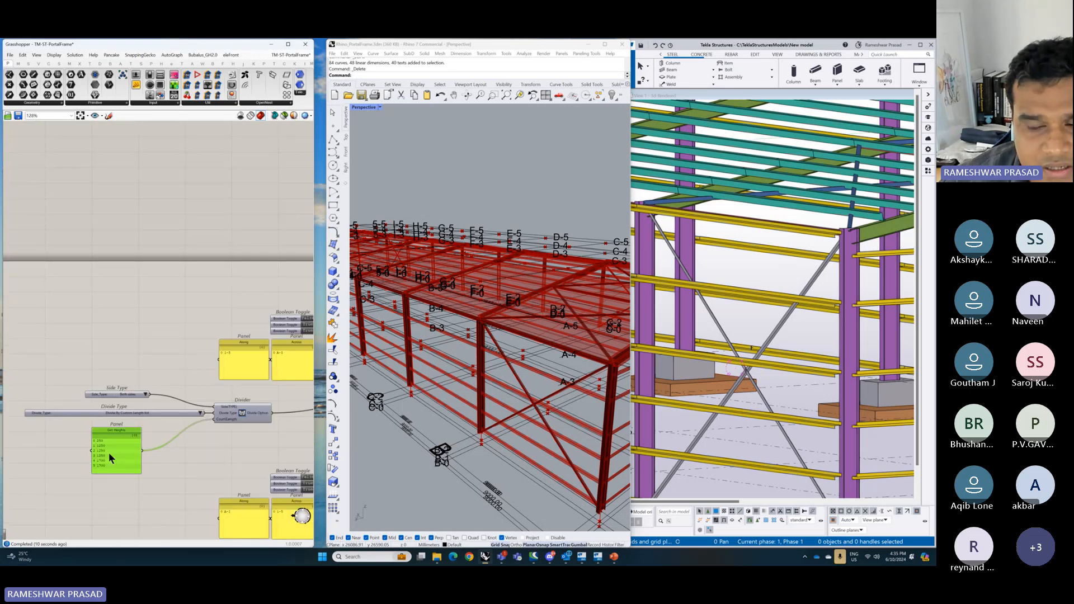
left_click(200, 414)
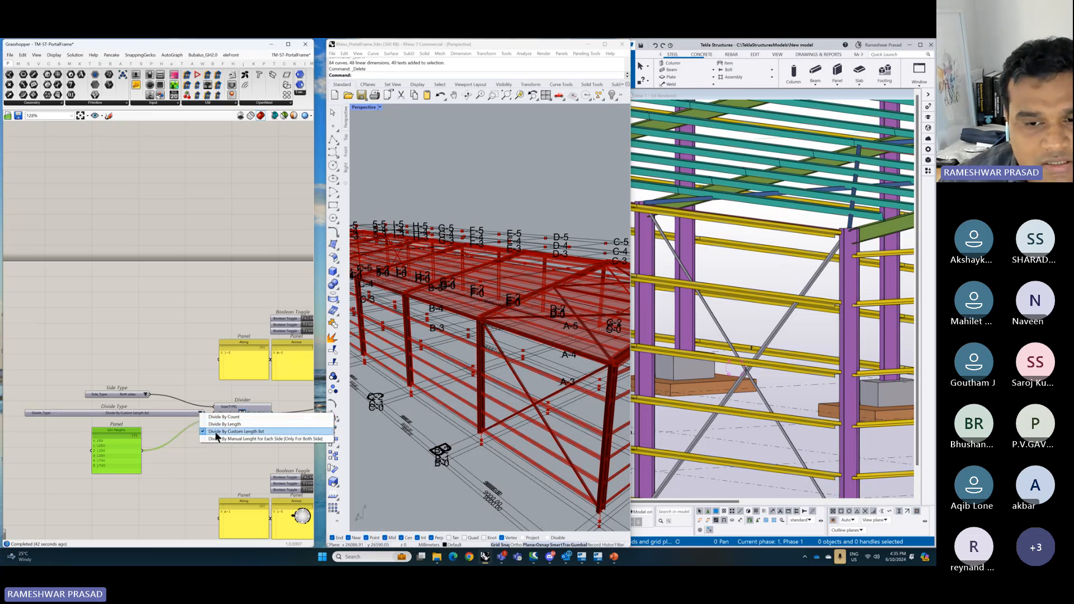
left_click(184, 464)
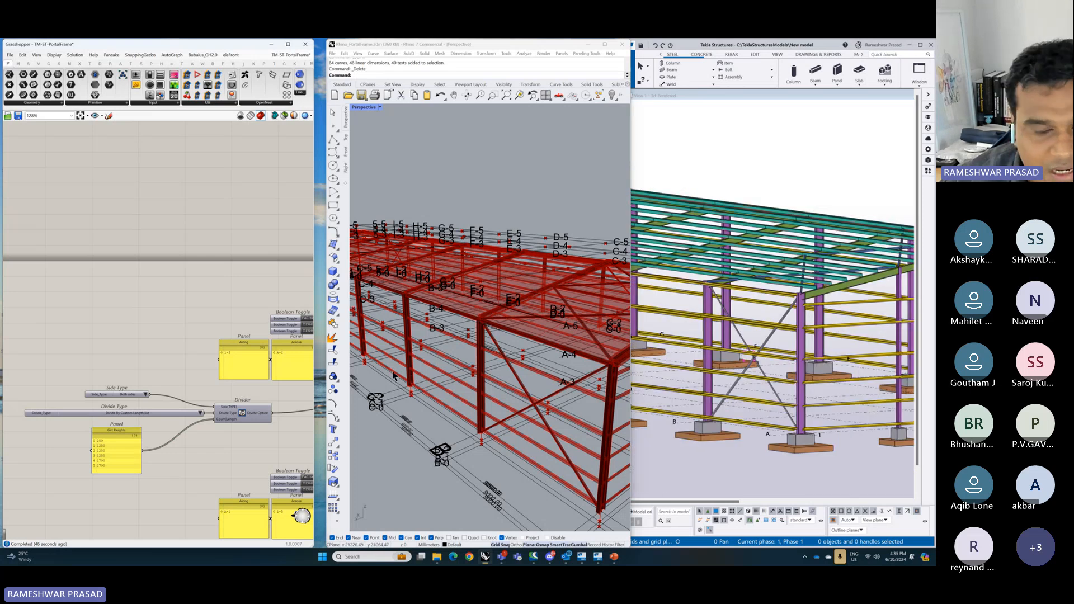
- Examine the girts, purlins and door sections of the definition and the door frame in the Rhino and Tekla models
scroll(151, 380, "down", 3)
scroll(151, 380, "down", 4)
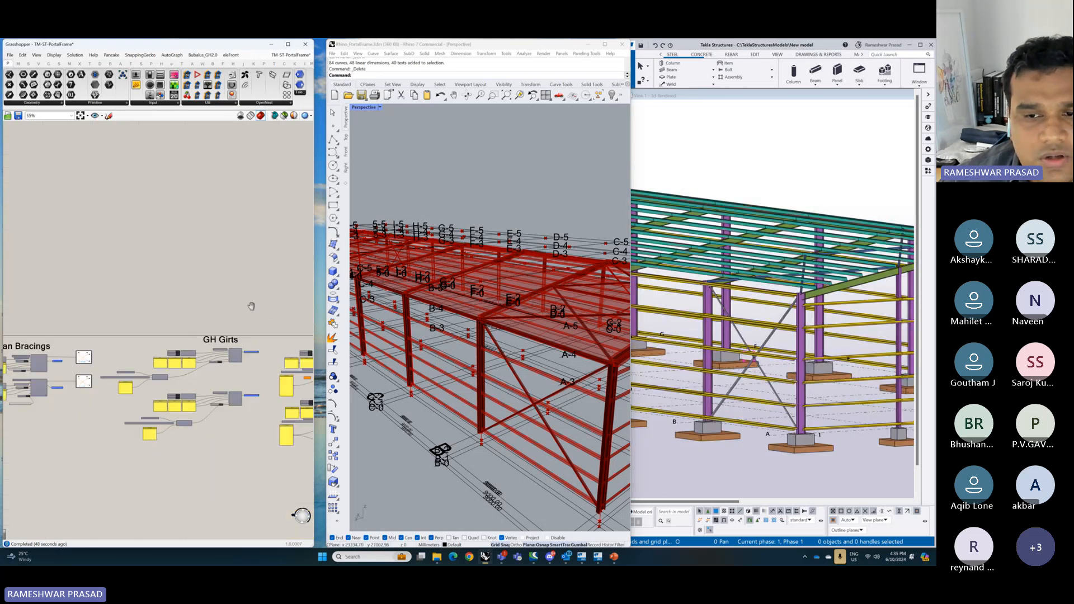
right_click_drag(237, 306, 133, 294)
scroll(137, 293, "down", 5)
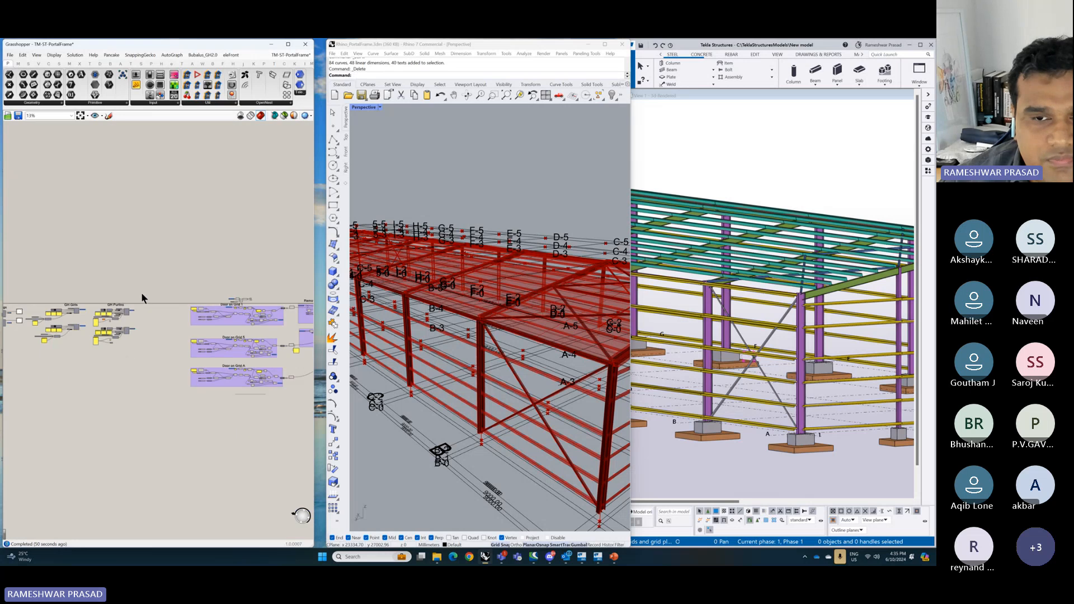
right_click_drag(251, 287, 132, 293)
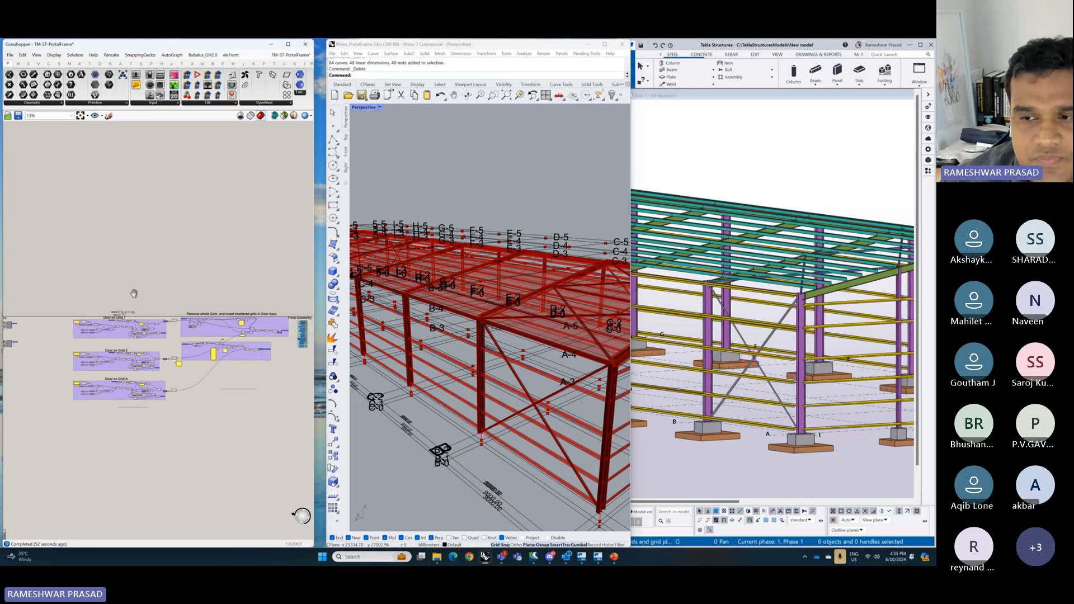
scroll(405, 347, "down", 8)
scroll(422, 350, "up", 8)
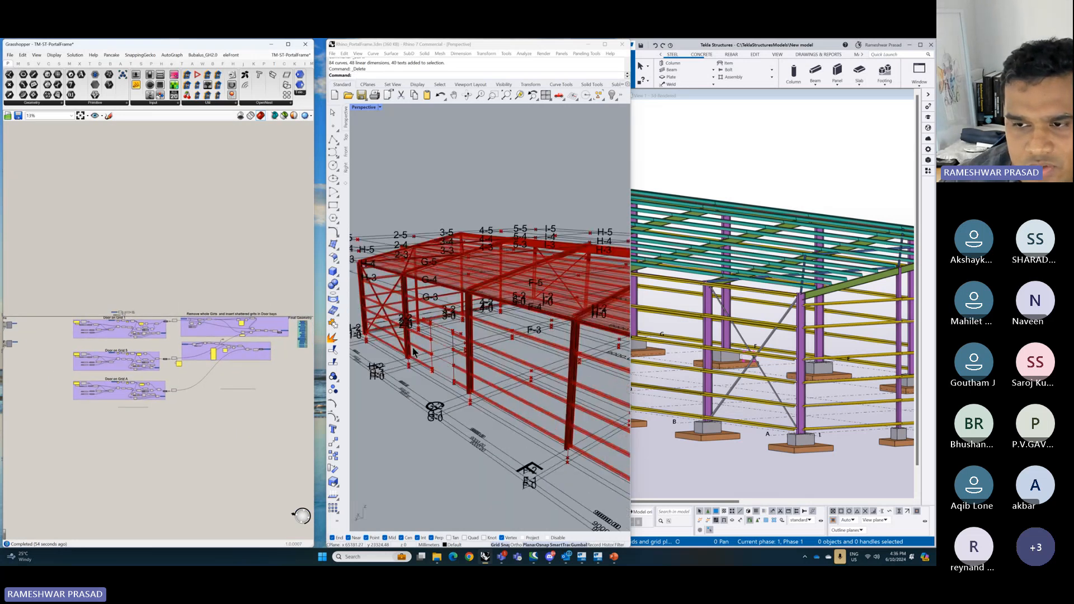
scroll(422, 351, "up", 3)
scroll(690, 366, "down", 5)
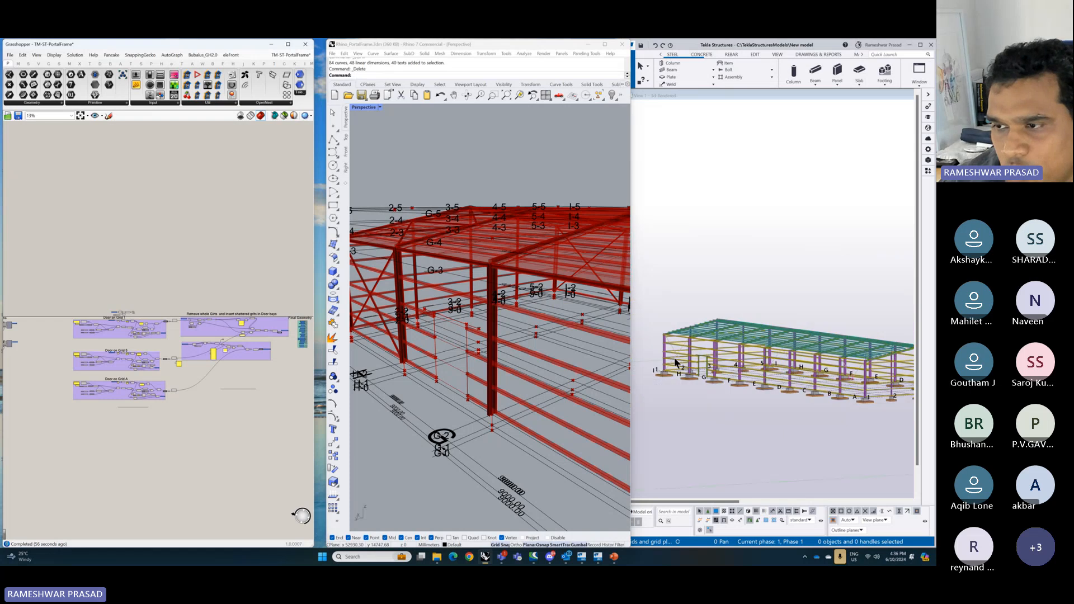
scroll(689, 368, "up", 7)
scroll(128, 351, "up", 10)
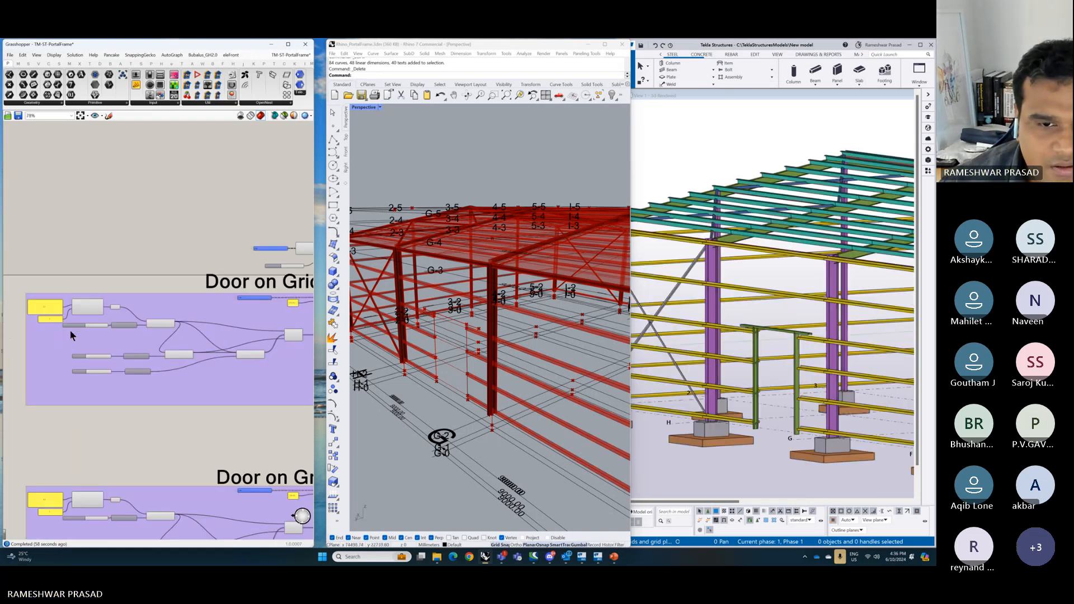
- Set the door width to 2933 for the door near grid G and check its frame in Tekla
scroll(129, 352, "up", 4)
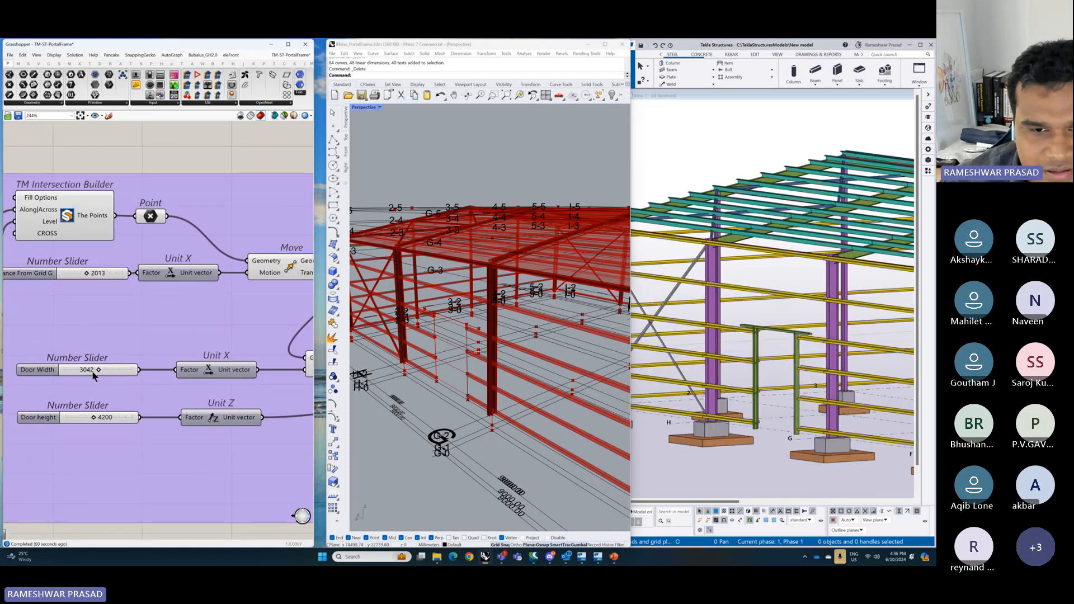
left_click_drag(98, 370, 99, 370)
scroll(743, 334, "up", 3)
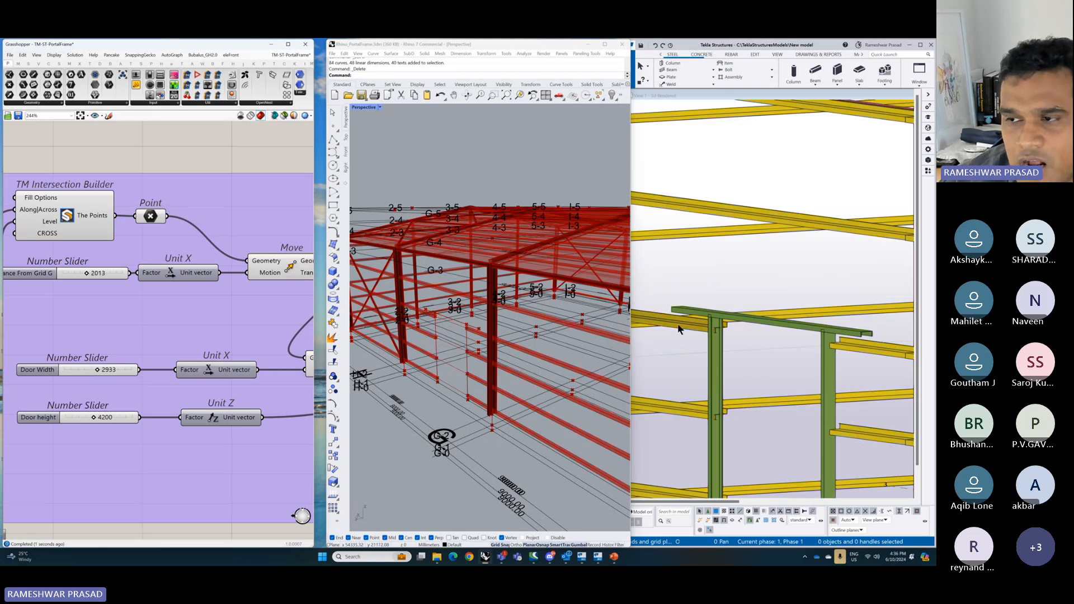
scroll(706, 335, "down", 3)
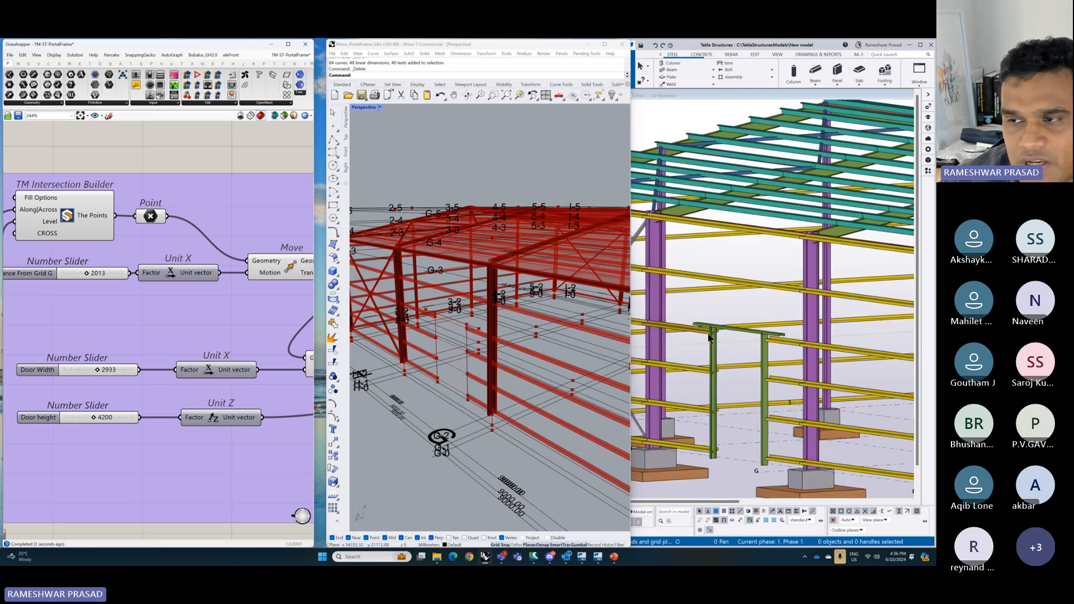
- Look past the door groups of the definition to its SAP2000 and Connections sections
scroll(148, 326, "down", 10)
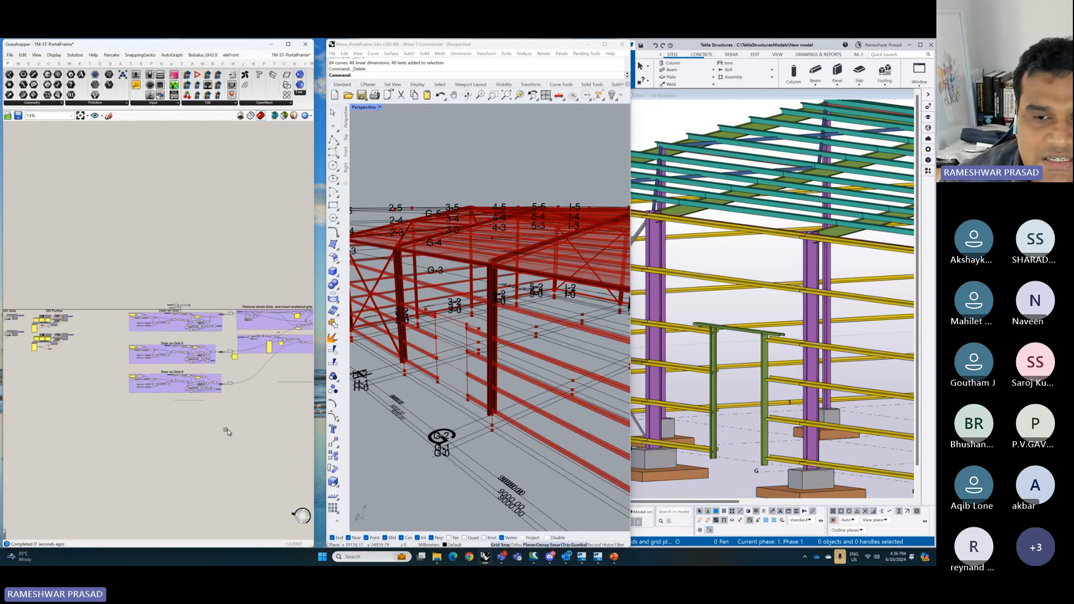
right_click_drag(228, 432, 101, 383)
right_click_drag(227, 410, 75, 361)
scroll(71, 356, "down", 3)
scroll(70, 356, "down", 1)
right_click_drag(218, 409, 90, 324)
right_click_drag(215, 343, 136, 291)
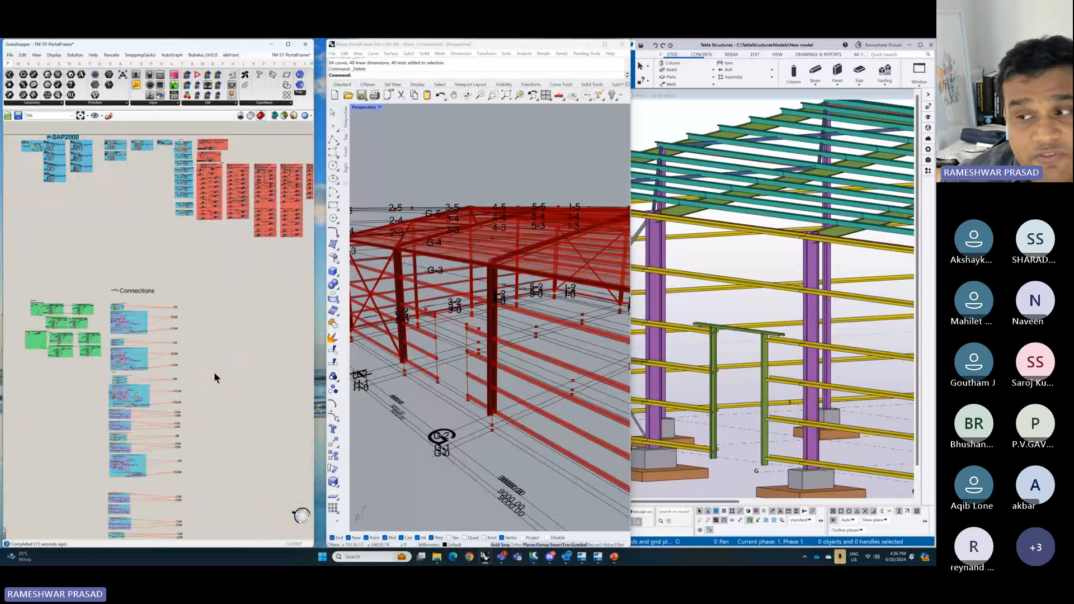
- Inspect the building in Tekla from the door side and from above, including the roof purlins and corner bracing
scroll(824, 397, "down", 8)
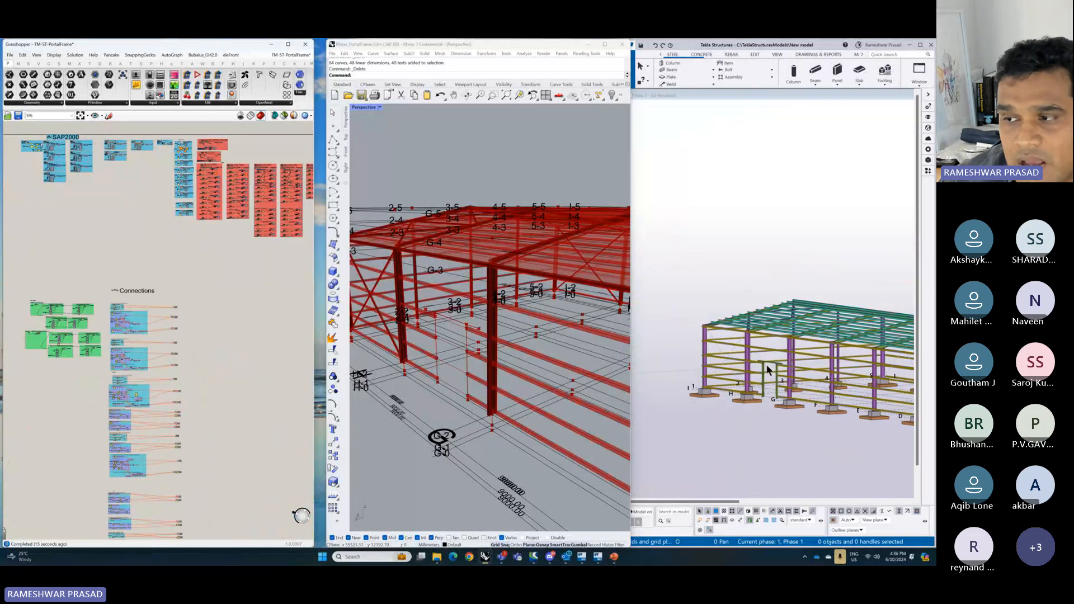
scroll(824, 397, "up", 5)
middle_click_drag(823, 388, 803, 384, "ctrl")
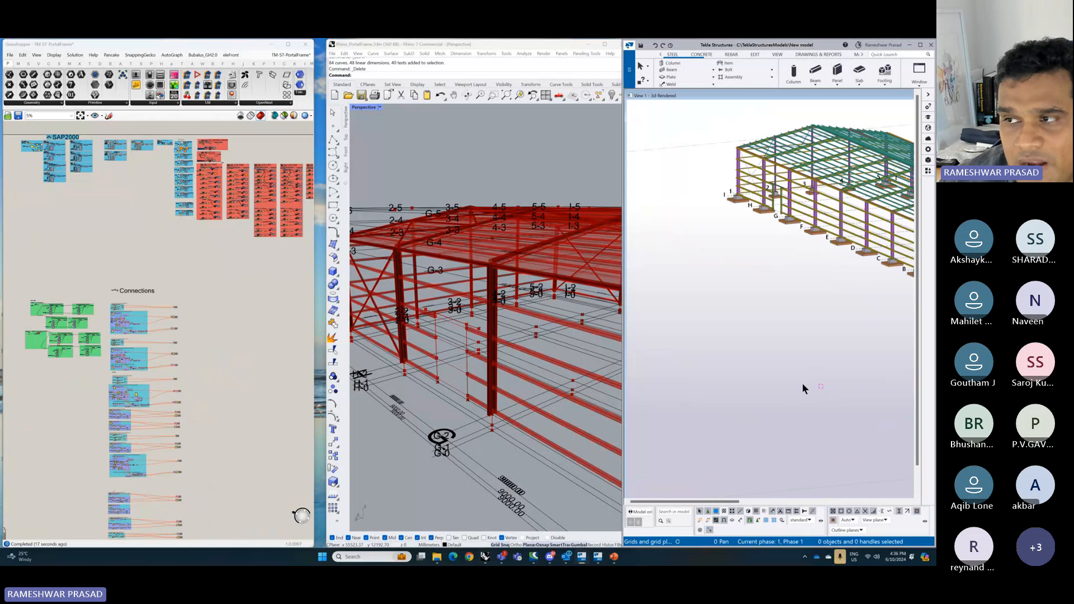
scroll(803, 384, "up", 6)
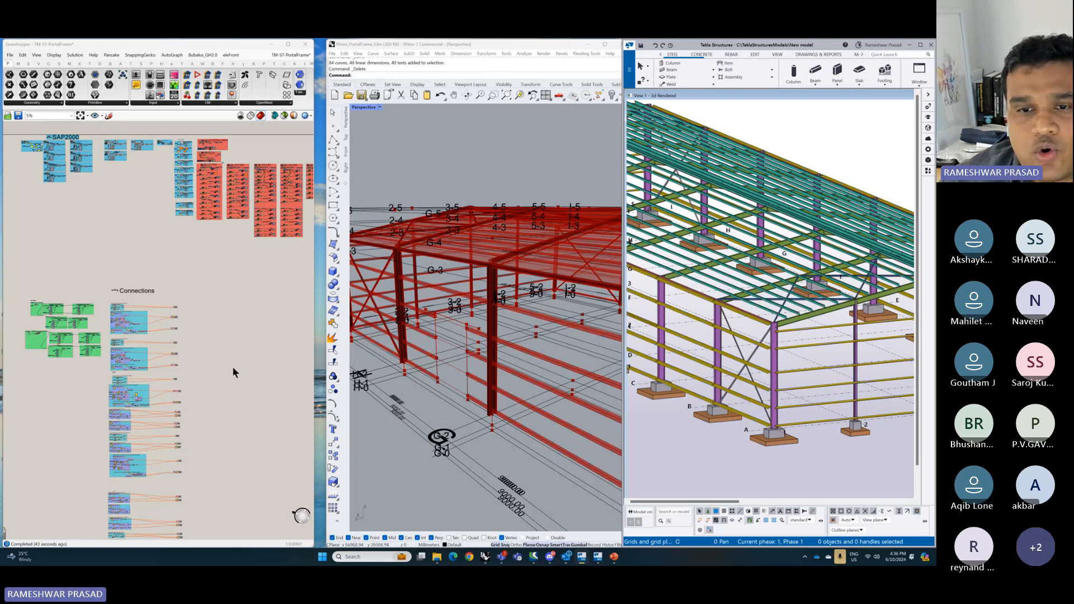
right_click_drag(211, 344, 247, 305)
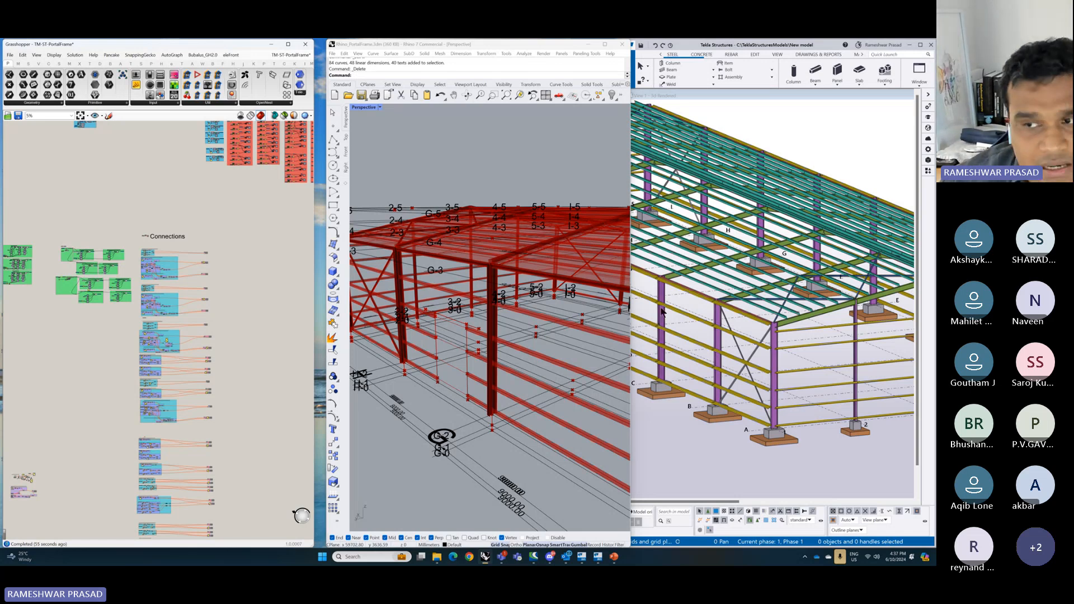
scroll(777, 349, "down", 5)
scroll(778, 349, "down", 2)
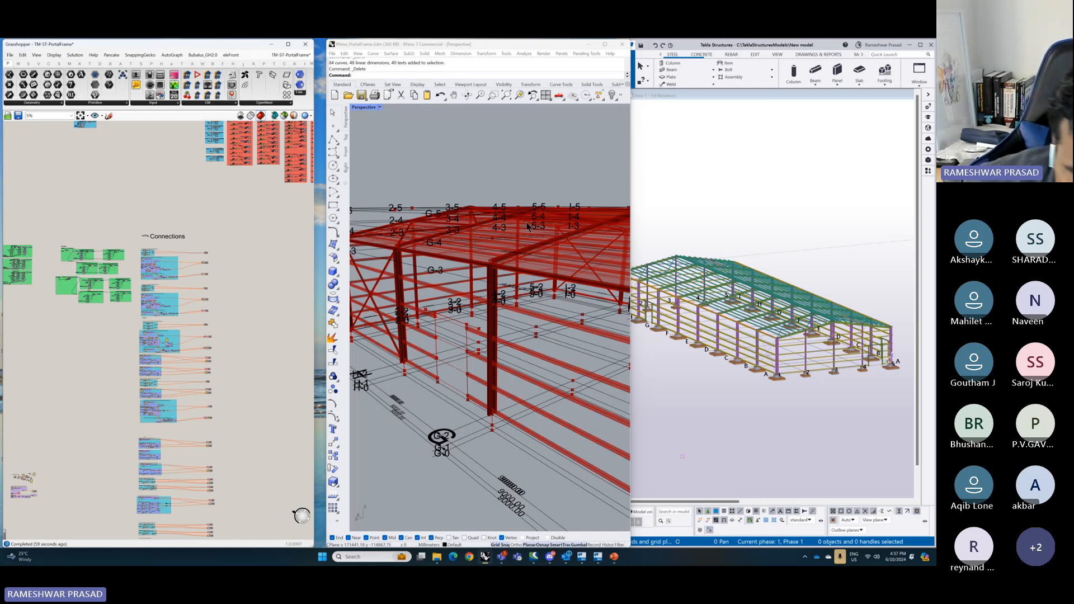
- Highlight the purlin connection groups in the Connections section and examine the matching roof purlins in Tekla
scroll(148, 251, "up", 5)
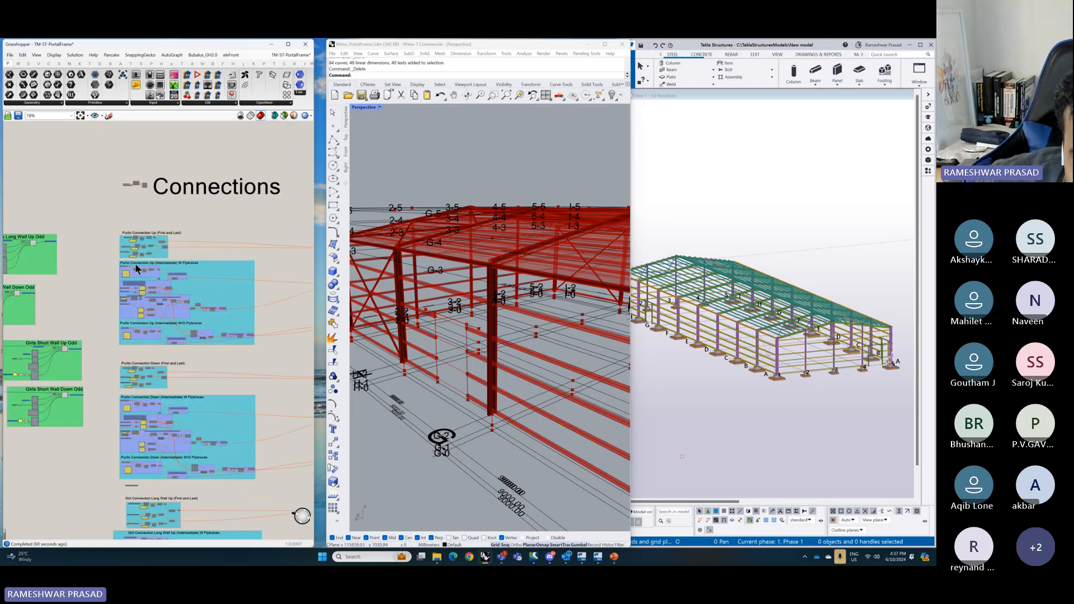
scroll(136, 274, "down", 3)
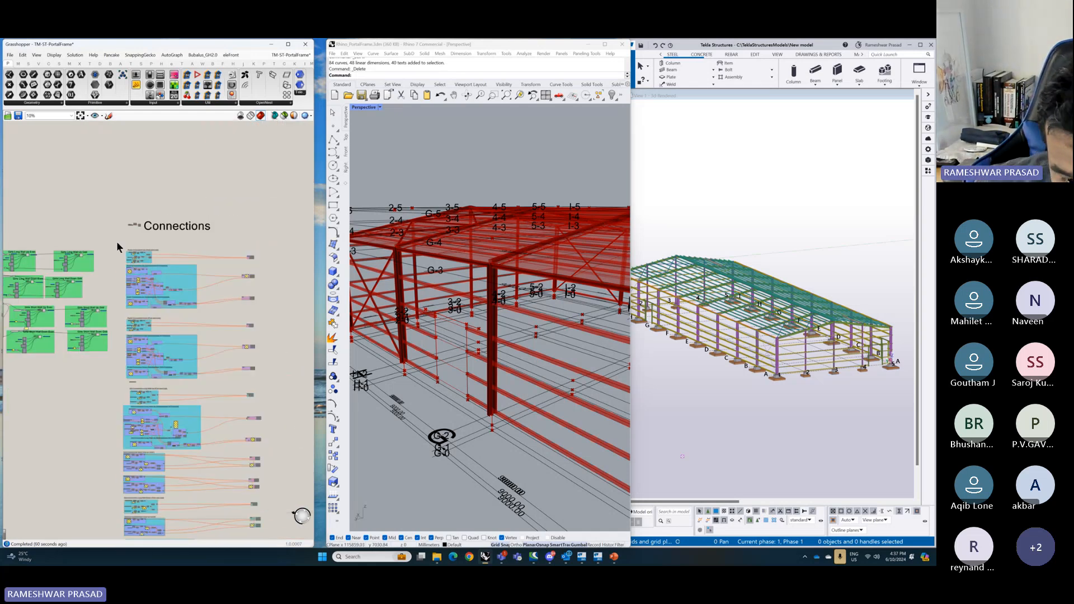
left_click_drag(117, 243, 285, 382)
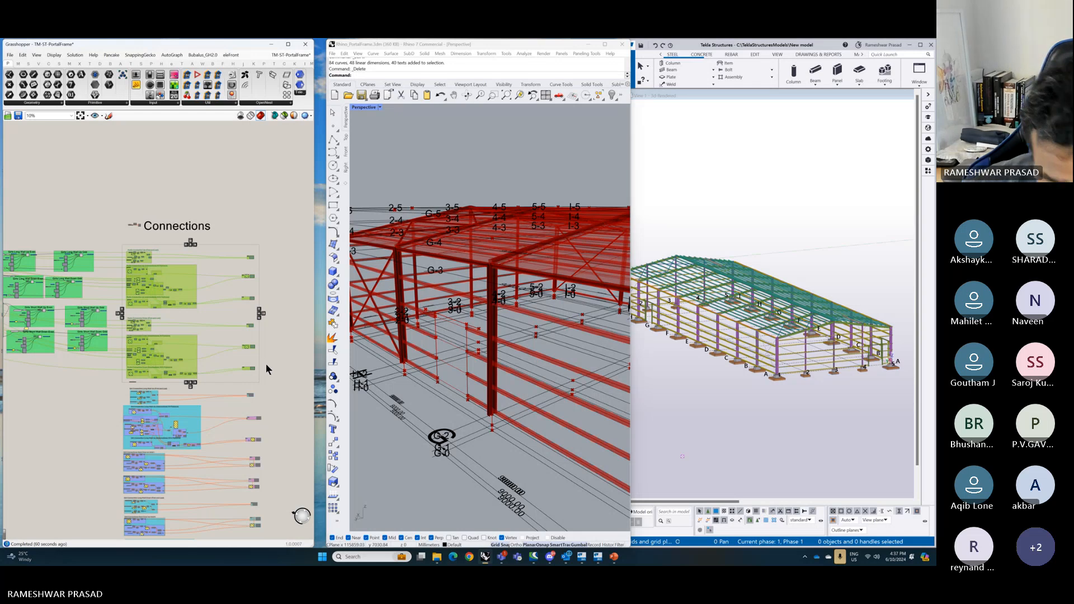
scroll(216, 258, "up", 3)
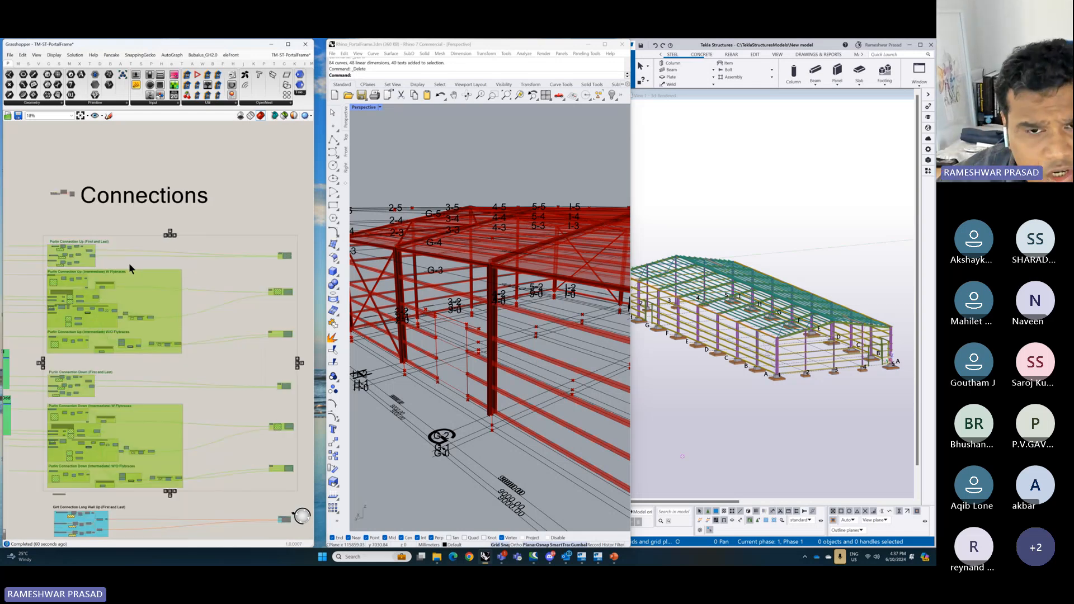
scroll(782, 336, "up", 5)
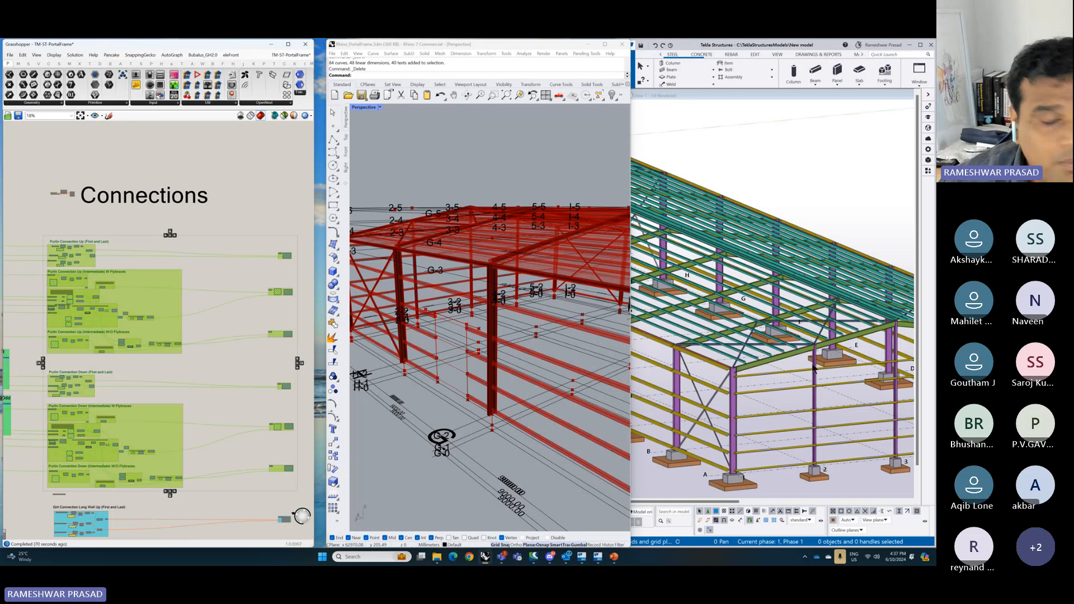
scroll(788, 347, "up", 2)
scroll(787, 344, "up", 1)
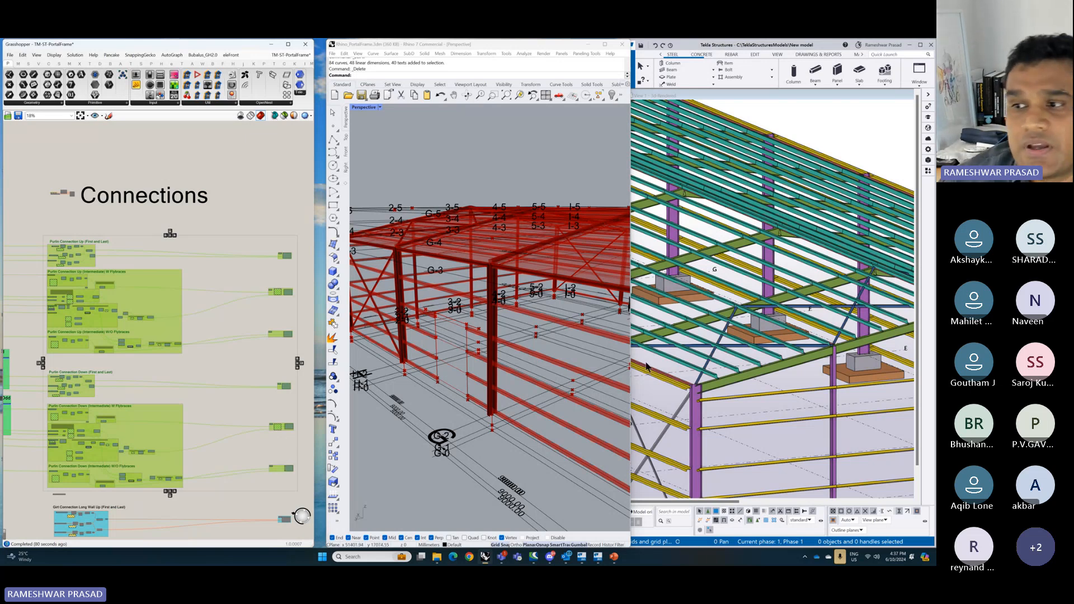
scroll(697, 316, "down", 4)
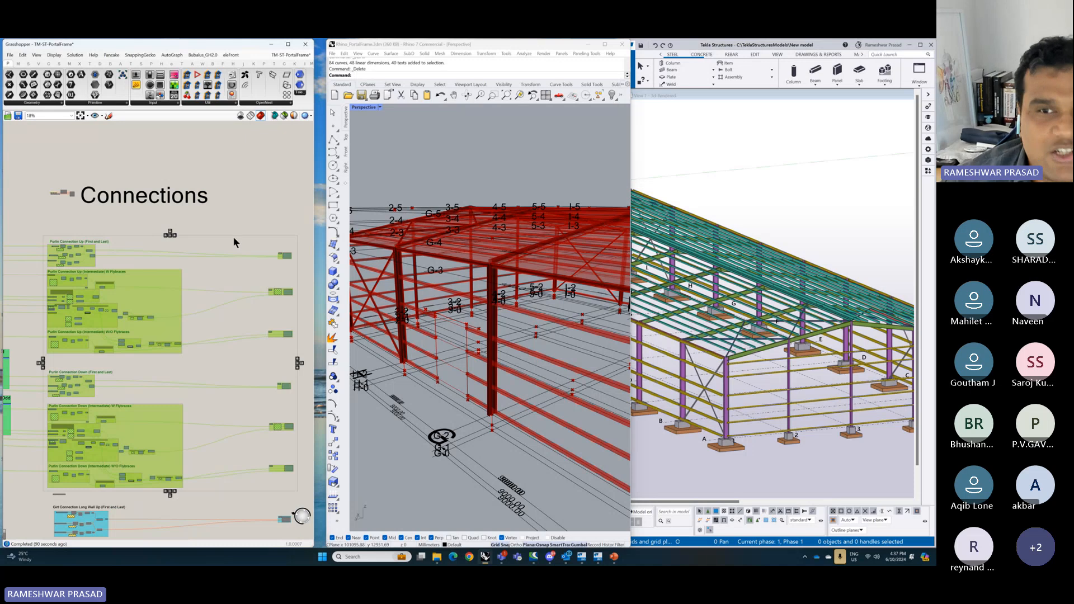
left_click(271, 209)
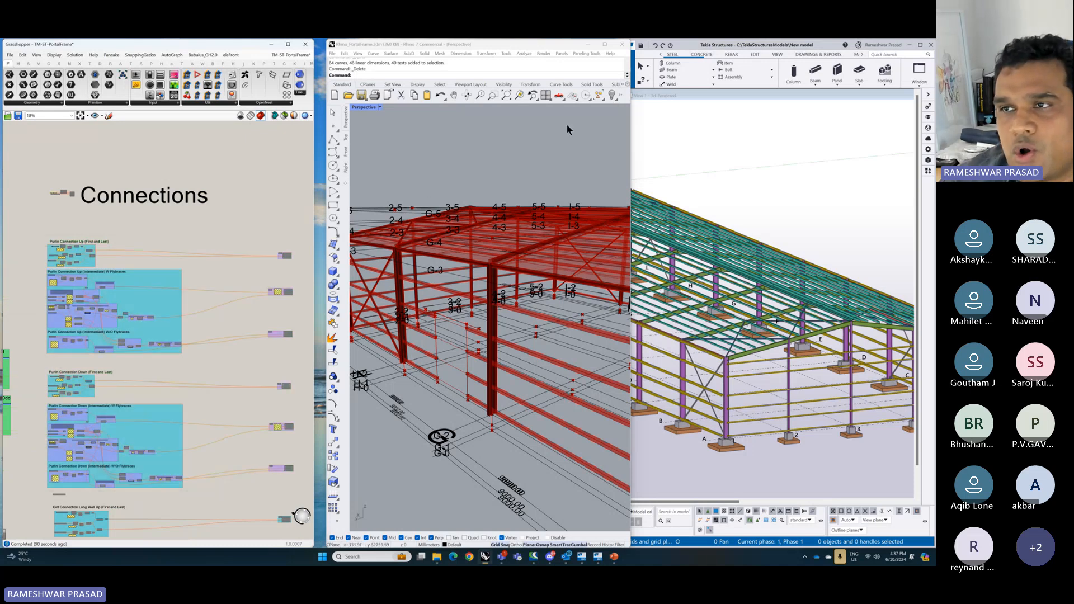
- Close Rhino and Grasshopper without saving the portal frame model and definition
left_click(622, 47)
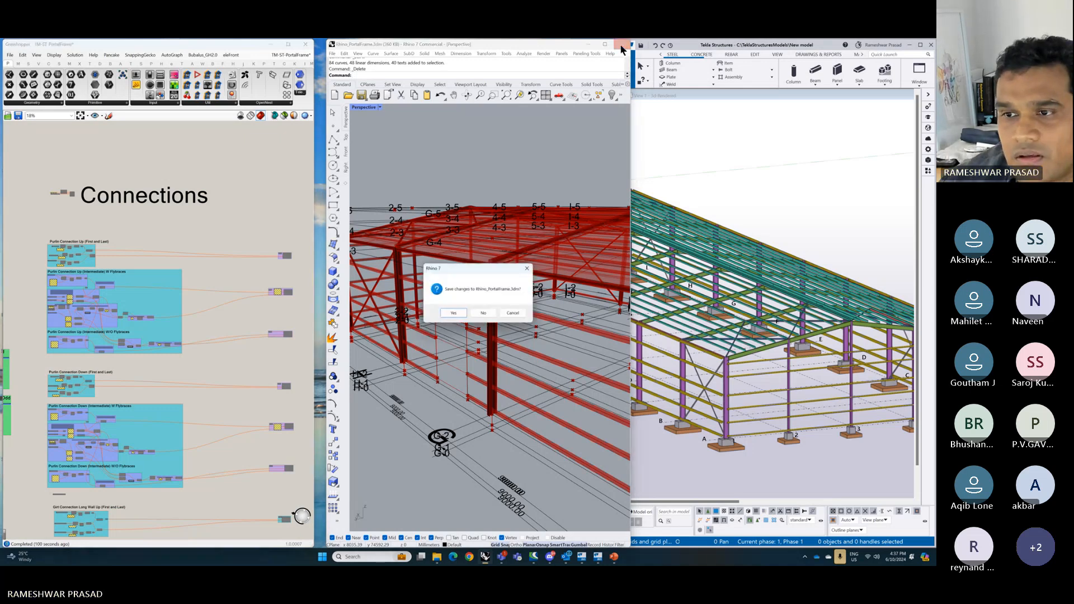
left_click(479, 315)
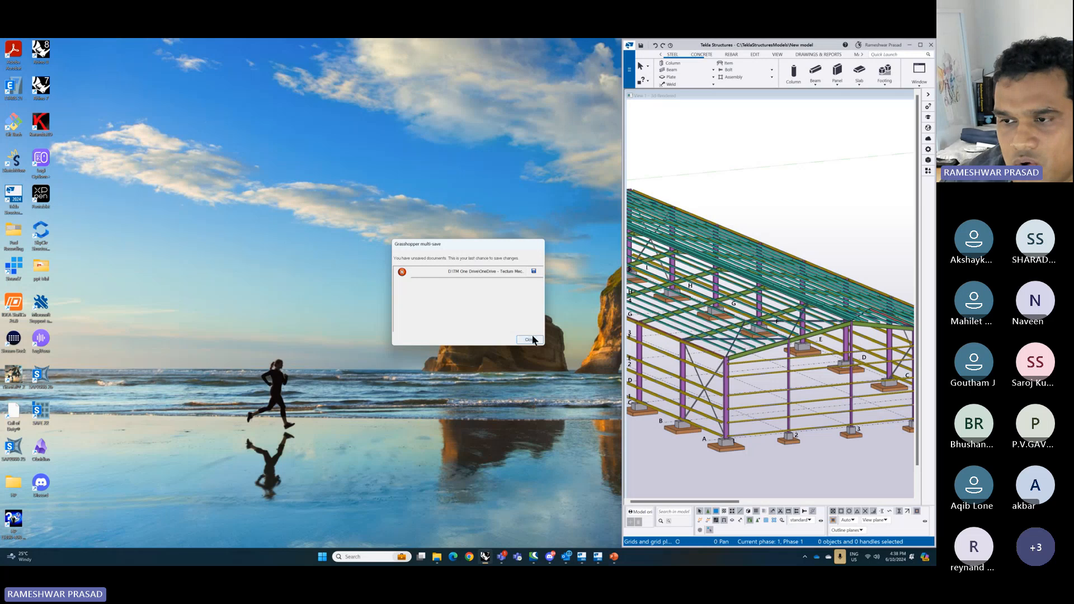
left_click(528, 339)
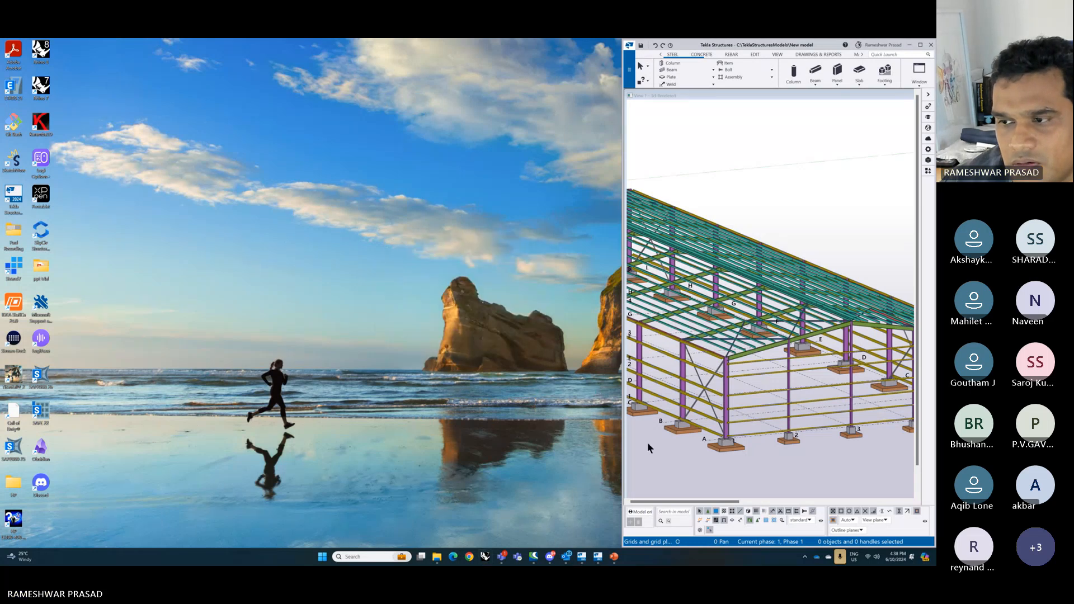
- Delete all portal frame objects and the remaining grid from the Tekla model
left_click(659, 457)
key("ctrl+a")
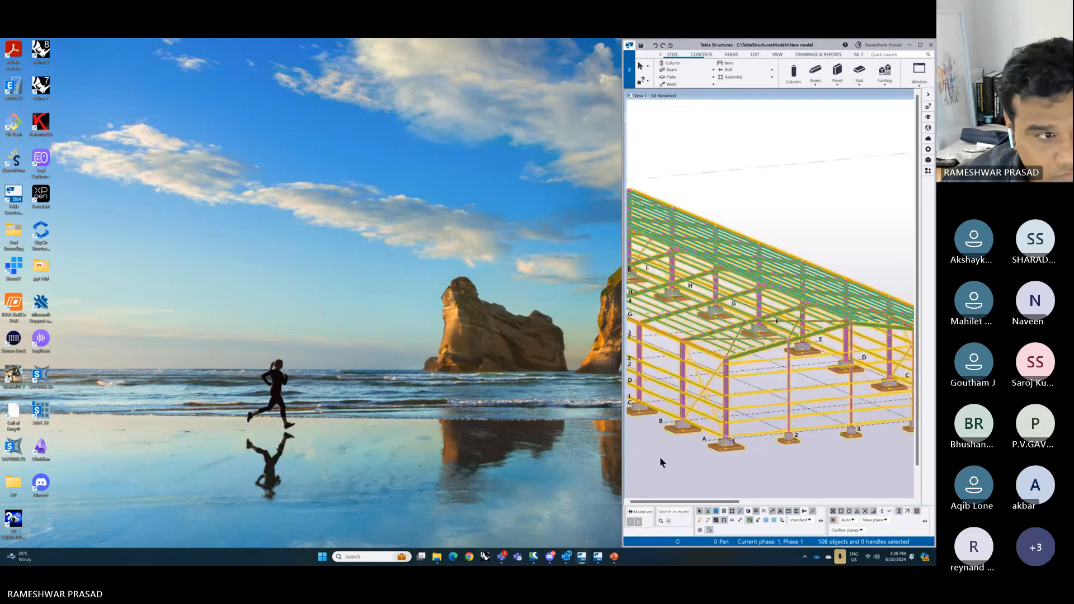
key("Delete")
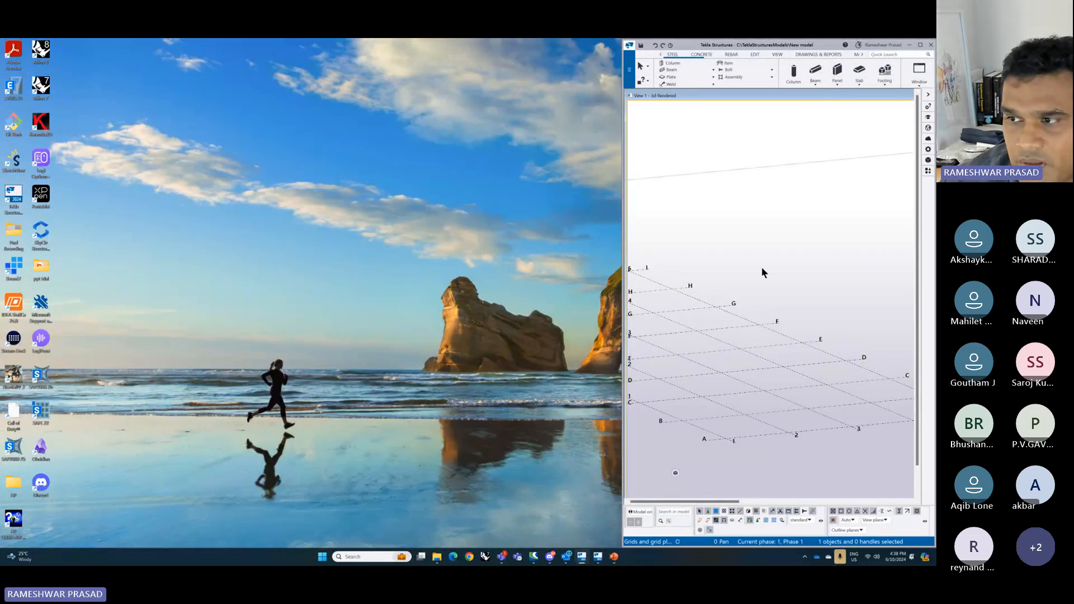
key("Delete")
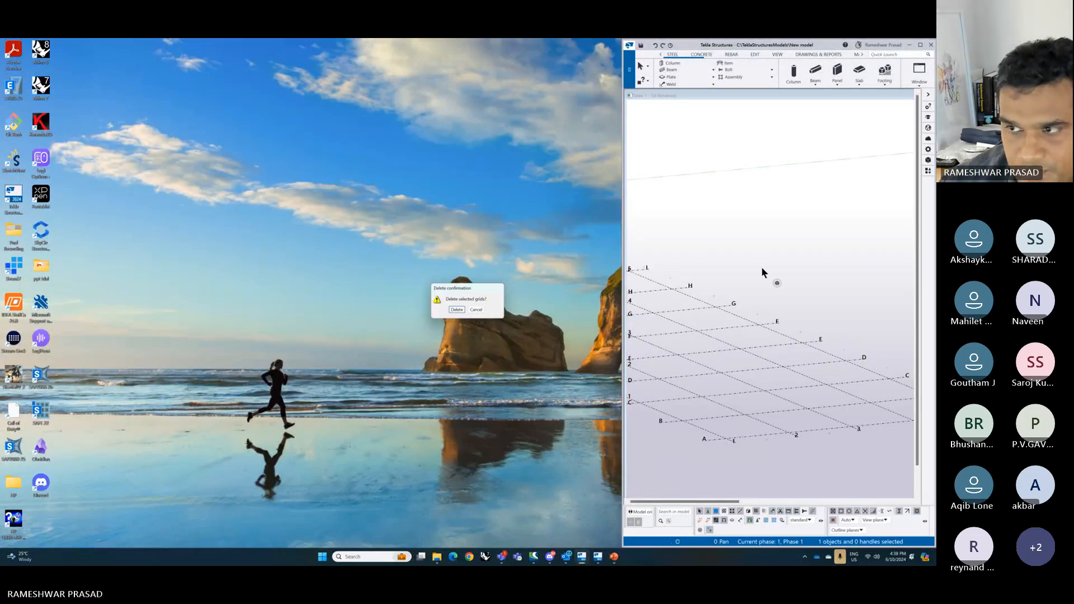
left_click(456, 310)
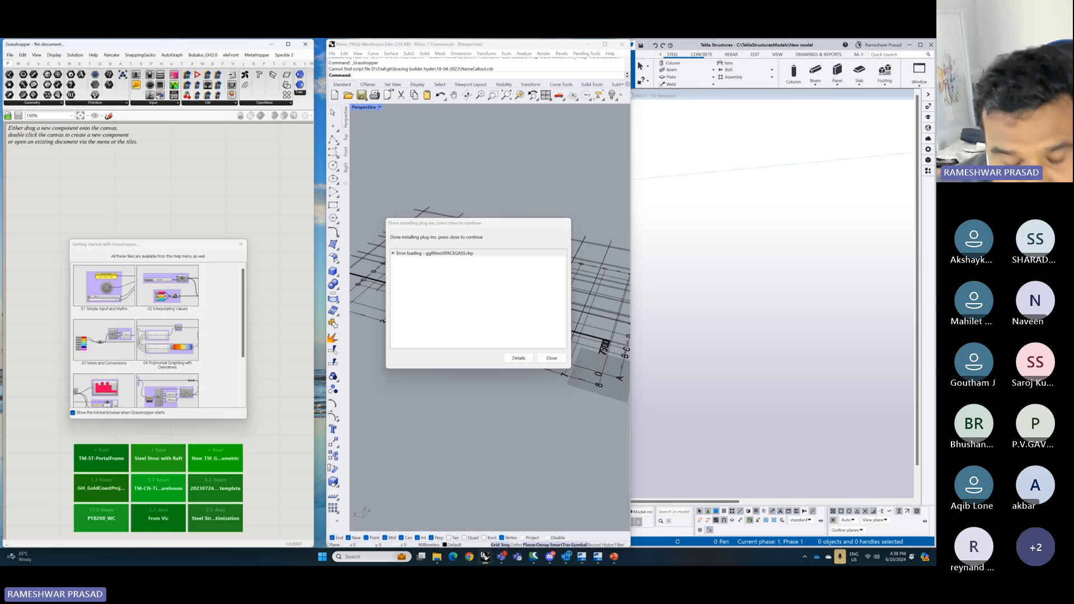
- Dismiss the Grasshopper start-up and plug-in dialogs and open the recent TM-CN-TiltupWarehouse definition
left_click(241, 244)
left_click(552, 358)
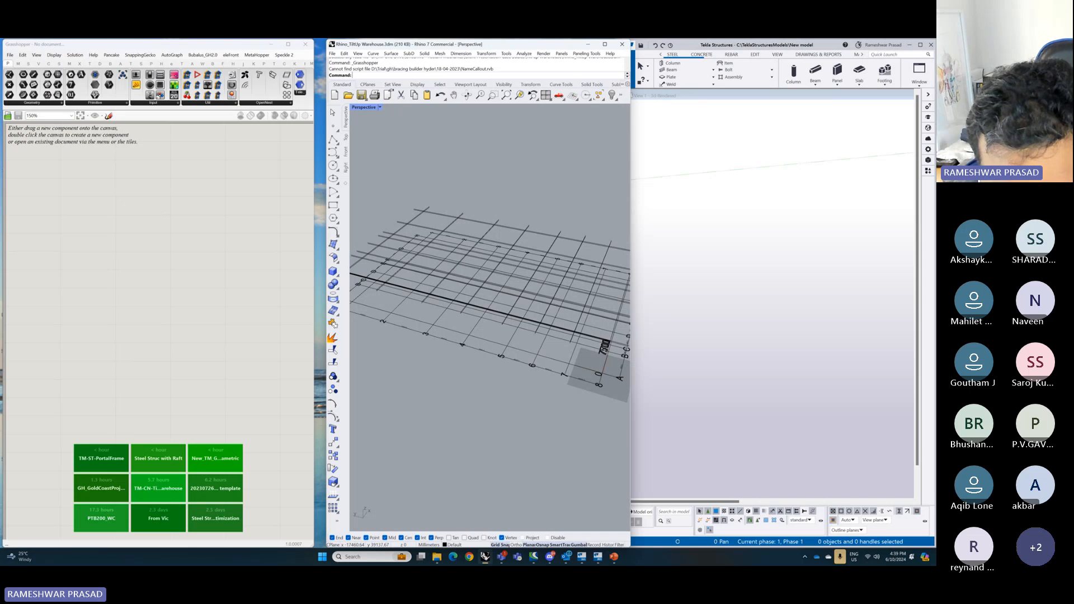
left_click(283, 469)
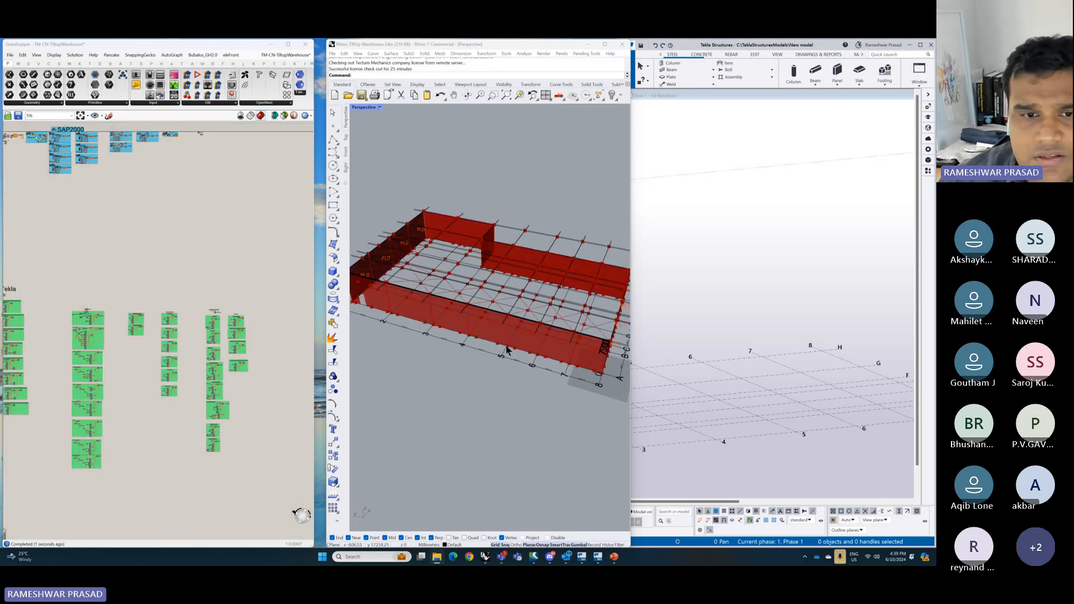
- Examine the Grid and bored pier wall panel groups in the definition's Tekla section, alongside the current Tekla grid
left_click(44, 264)
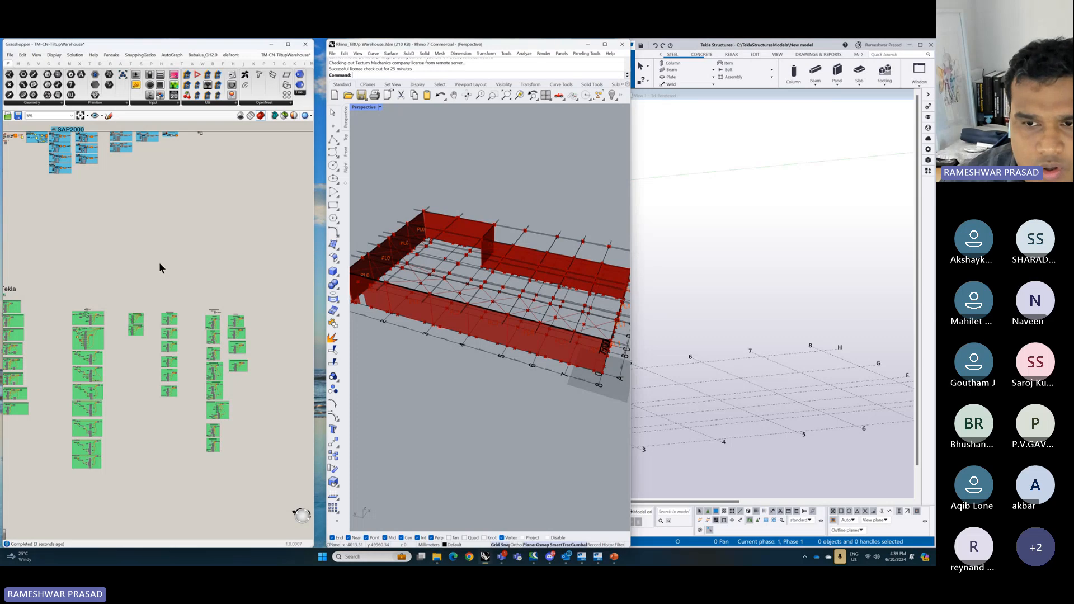
right_click(160, 262)
left_click(144, 256)
right_click_drag(103, 255, 176, 254)
scroll(84, 269, "up", 10)
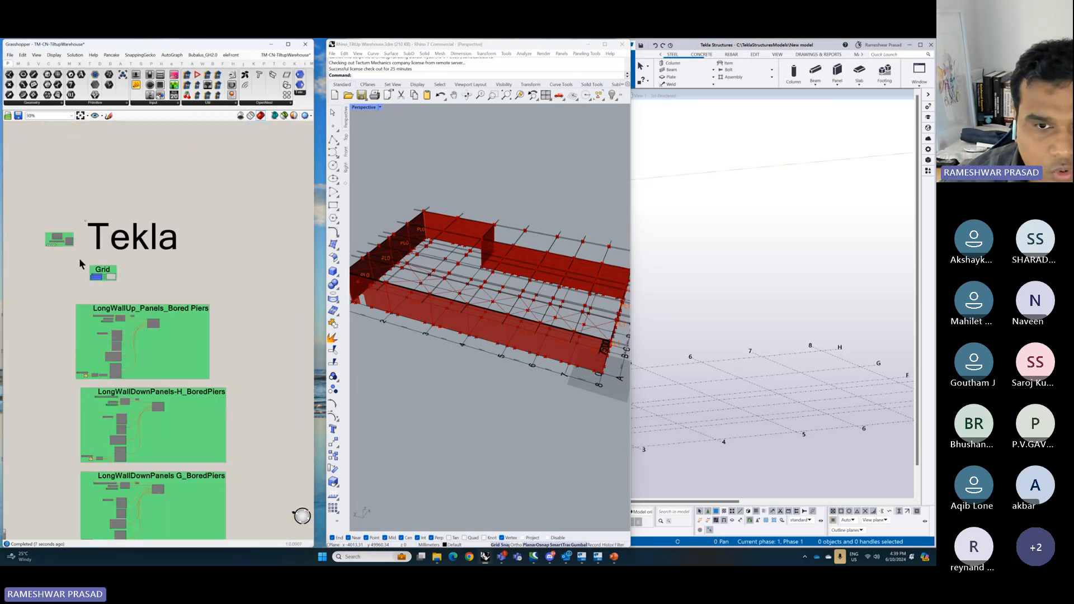
left_click_drag(104, 268, 86, 258)
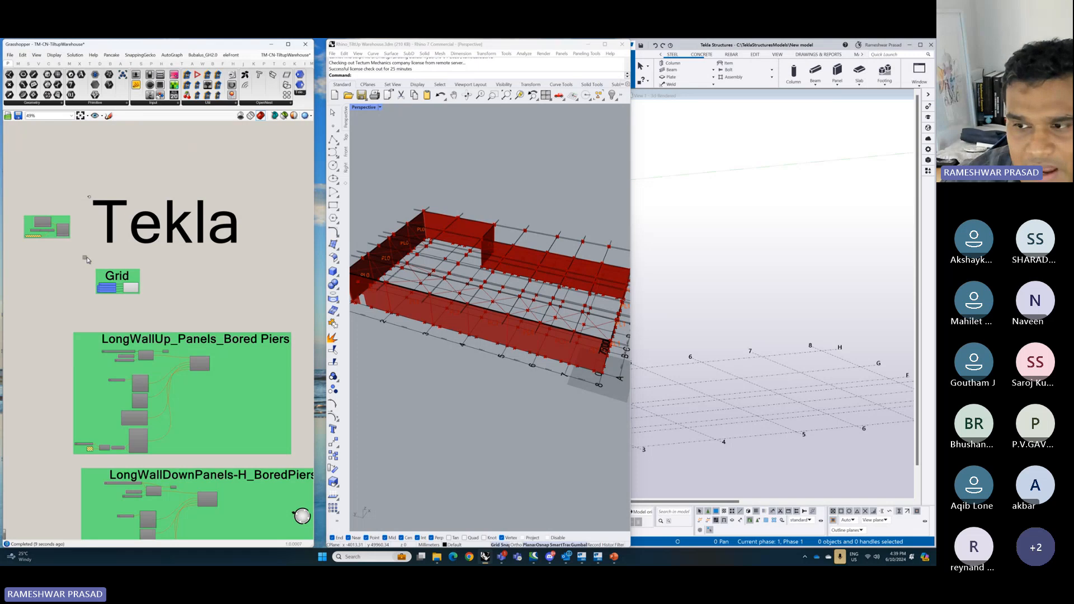
left_click(630, 391)
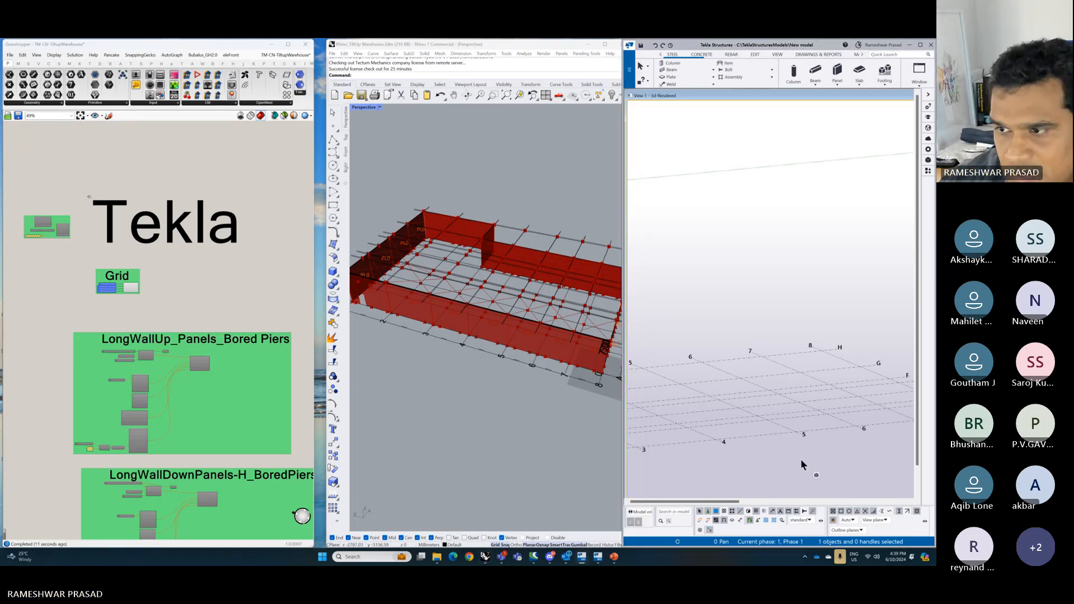
scroll(455, 400, "down", 3)
scroll(134, 330, "down", 6)
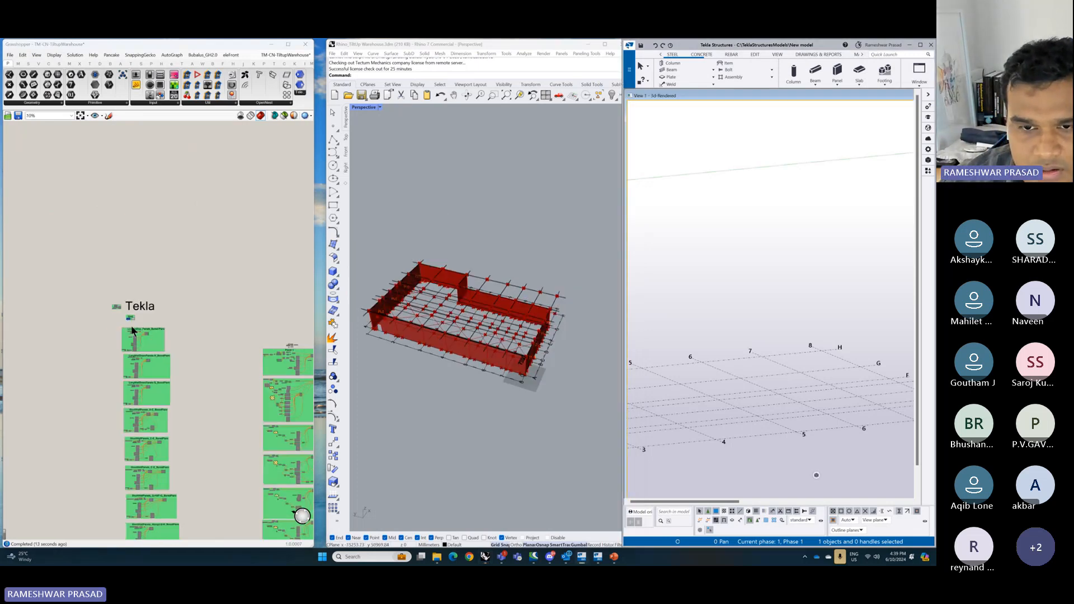
- Enable all component groups in the columns beyond the first one of the Tekla section and inspect the generated warehouse in Tekla
left_click(181, 358)
scroll(127, 281, "down", 4)
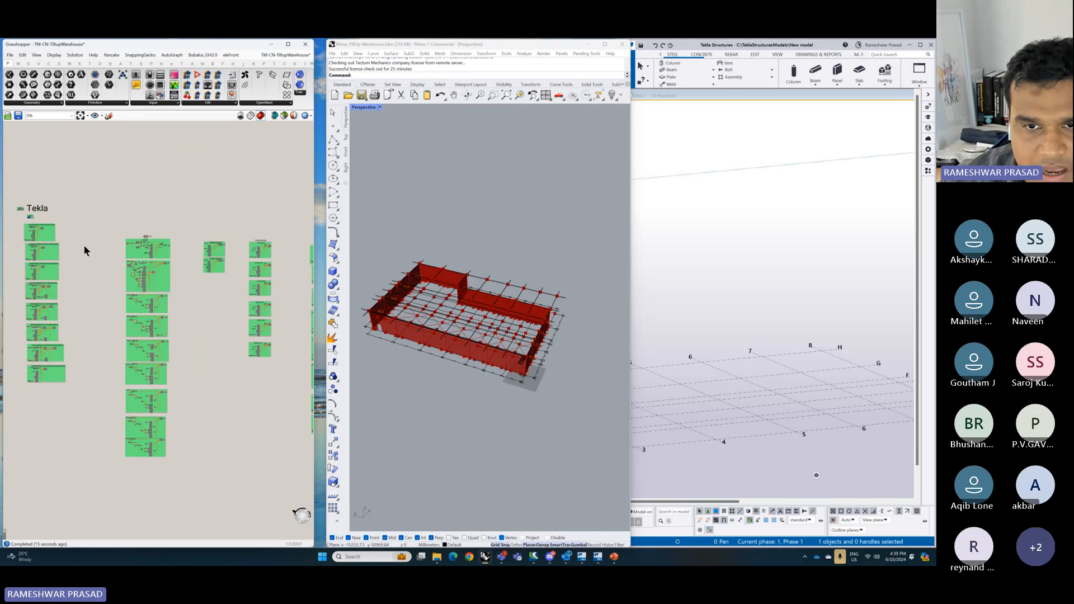
left_click_drag(97, 234, 305, 439)
middle_click(224, 442)
left_click(243, 442)
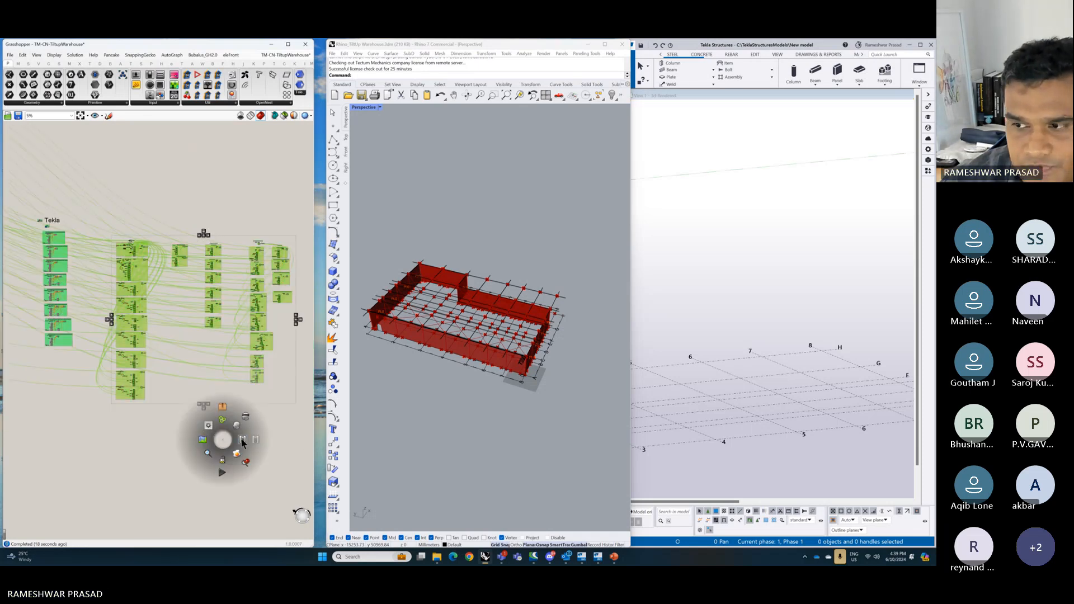
scroll(810, 323, "down", 3)
scroll(811, 324, "down", 2)
scroll(744, 346, "up", 4)
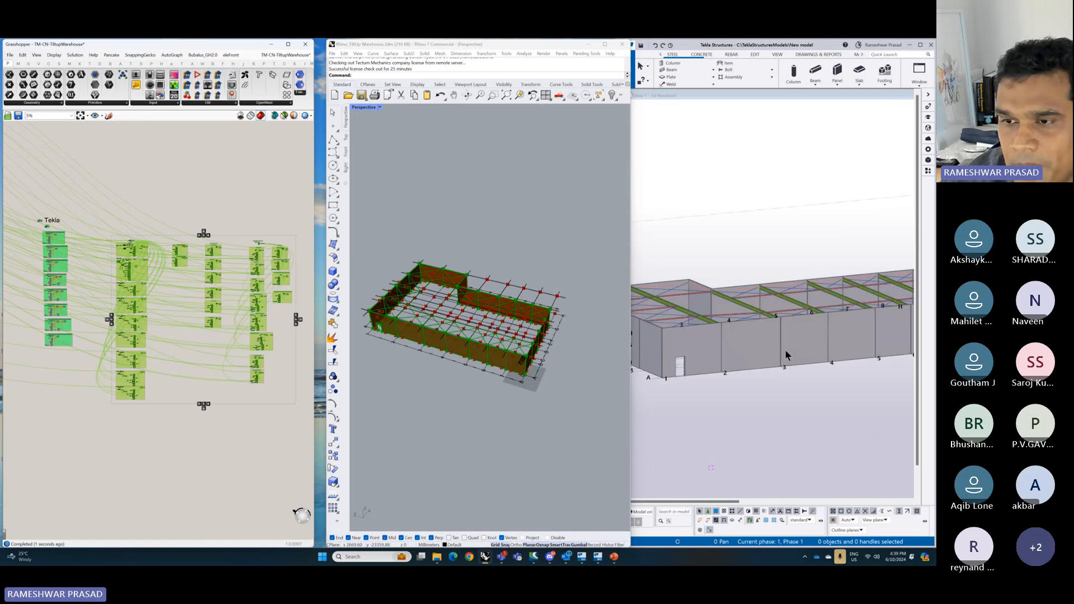
middle_click_drag(785, 351, 717, 365, "ctrl")
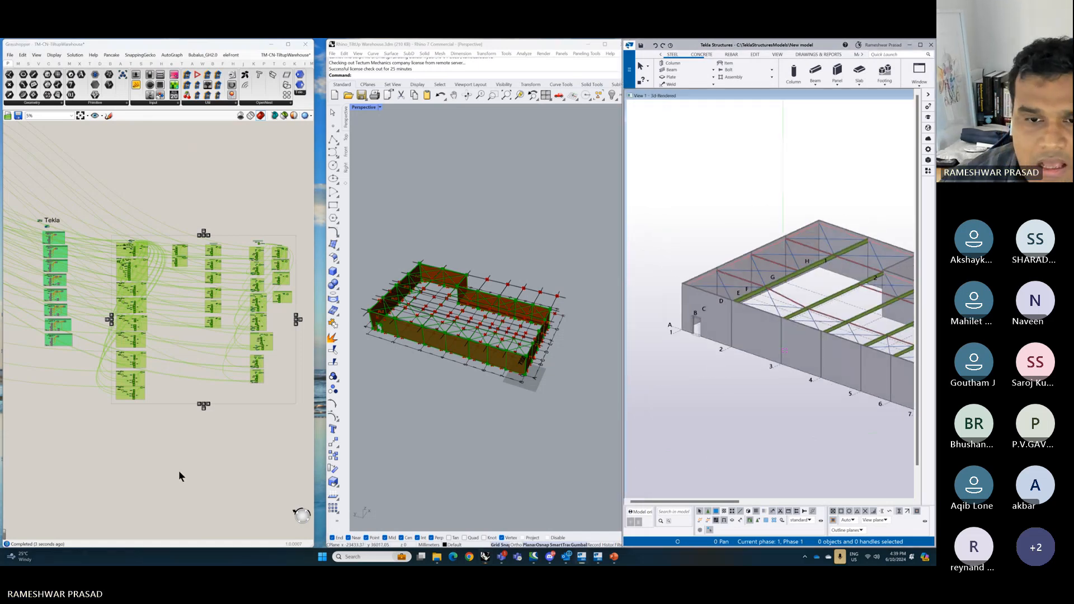
- Select the TM Panel Builder in the Long Wall Up Panels group and examine its inputs and the matching wall panels in Rhino
left_click(110, 157)
right_click_drag(109, 151, 119, 323)
scroll(128, 317, "up", 5)
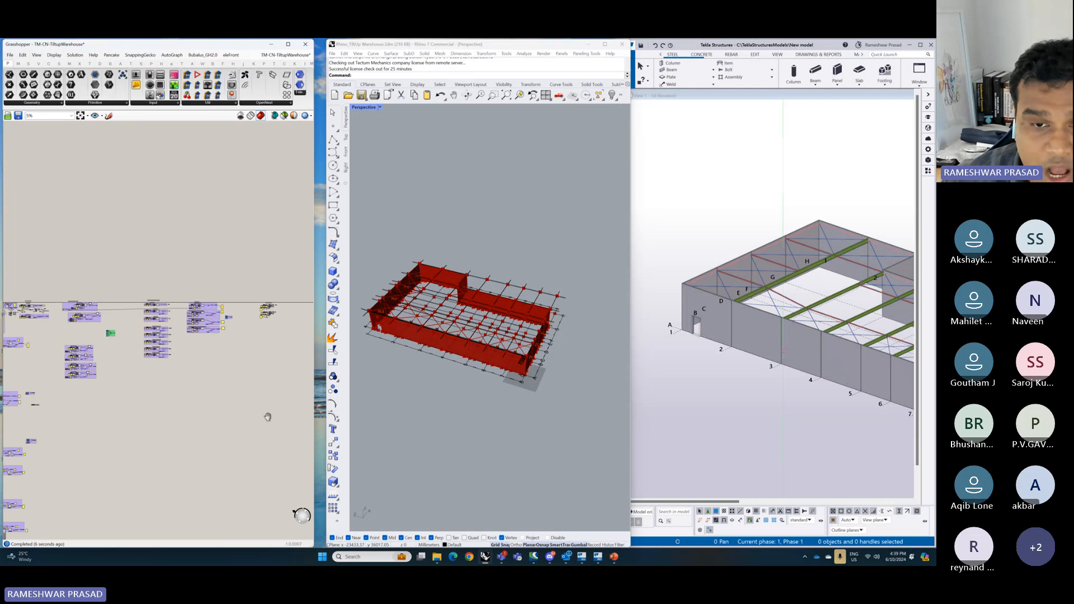
scroll(129, 318, "up", 10)
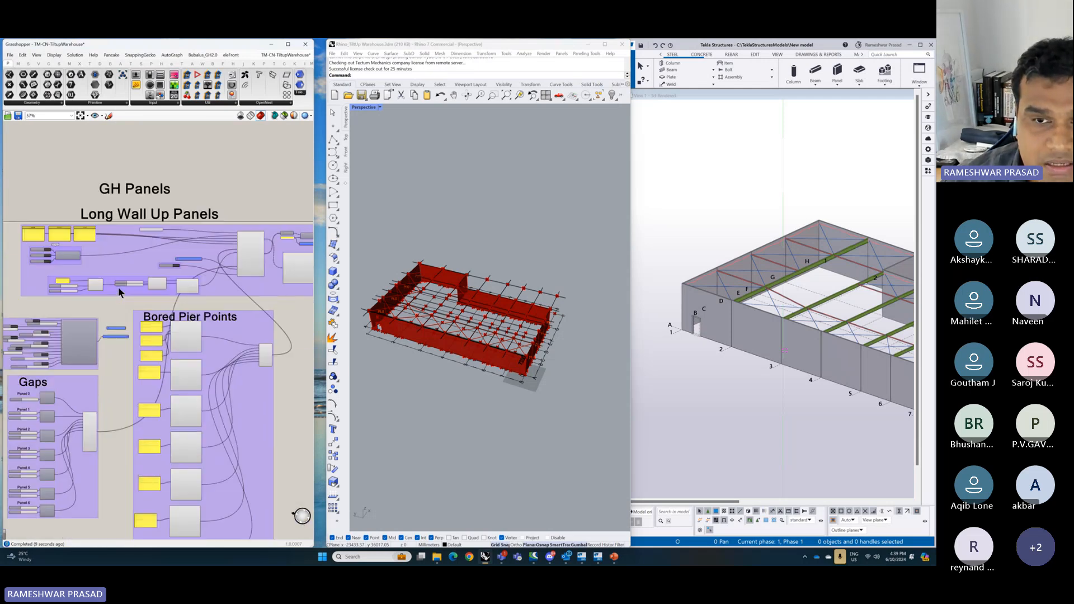
left_click(269, 257)
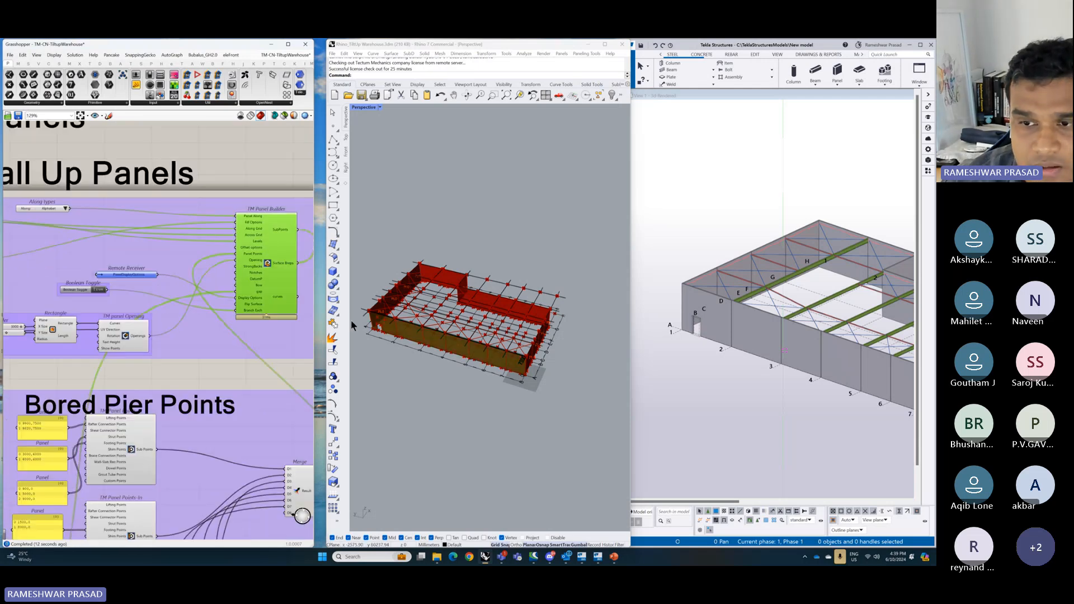
scroll(351, 320, "up", 5)
right_click_drag(400, 367, 451, 361)
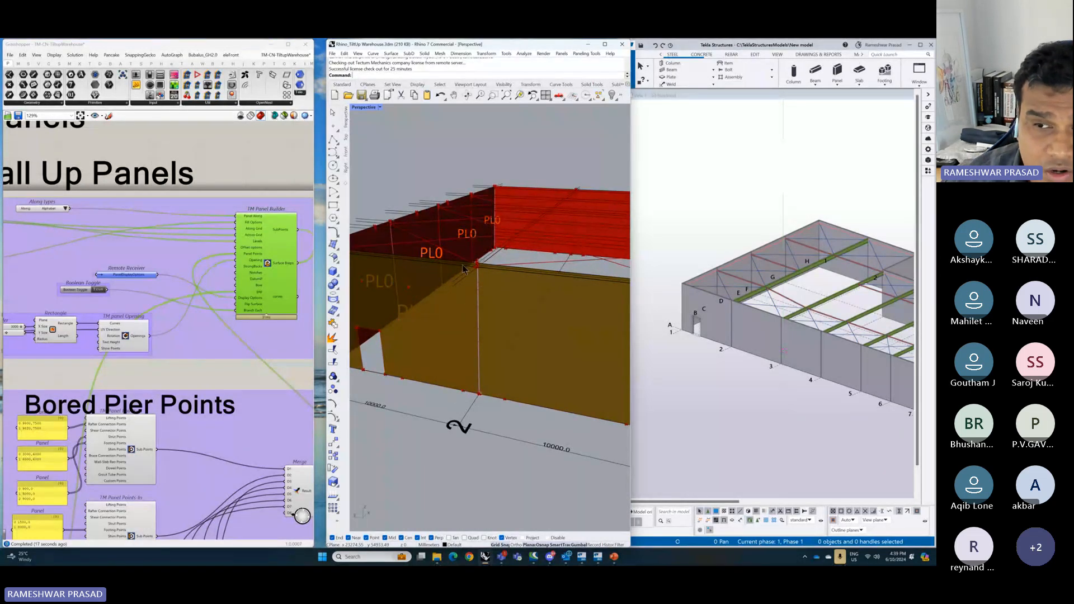
scroll(284, 268, "up", 5)
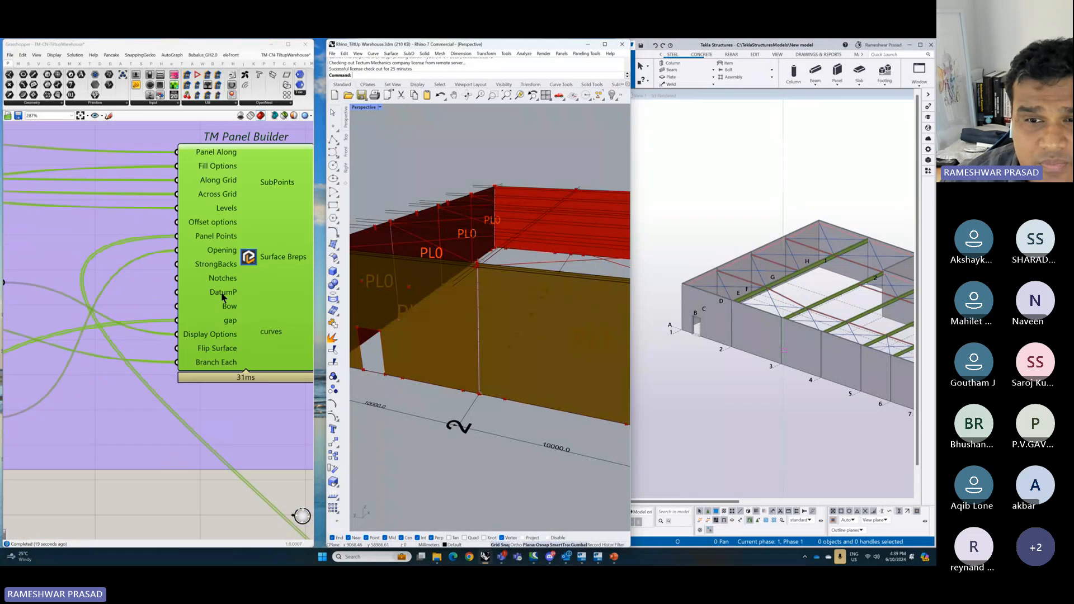
mouse_move(229, 311)
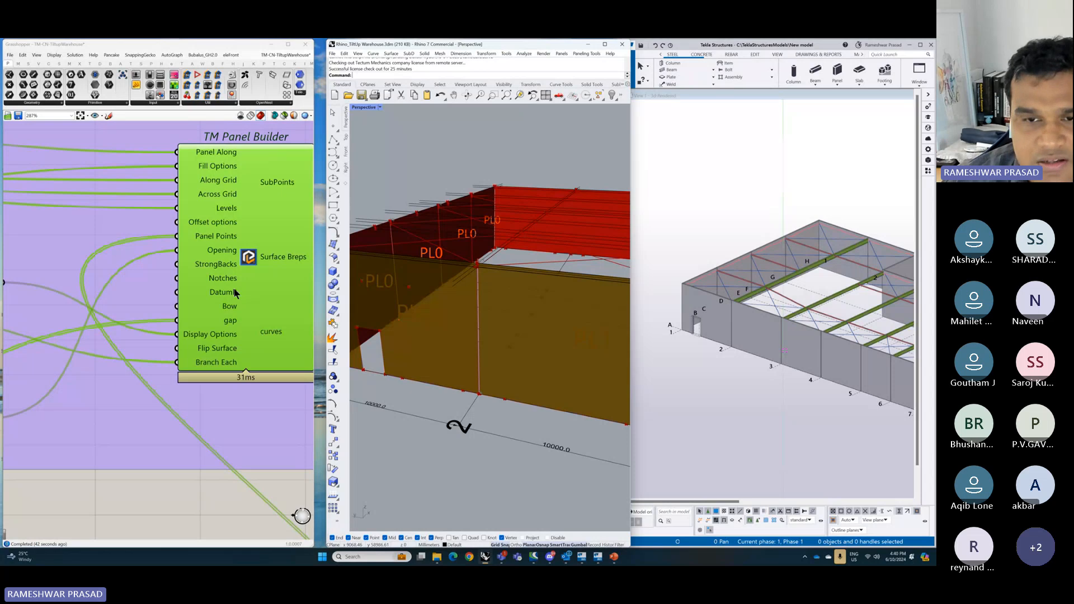
- Shift the door opening along the long wall by setting the first coordinate slider of its location to 3453, and check it in Tekla
scroll(236, 291, "down", 6)
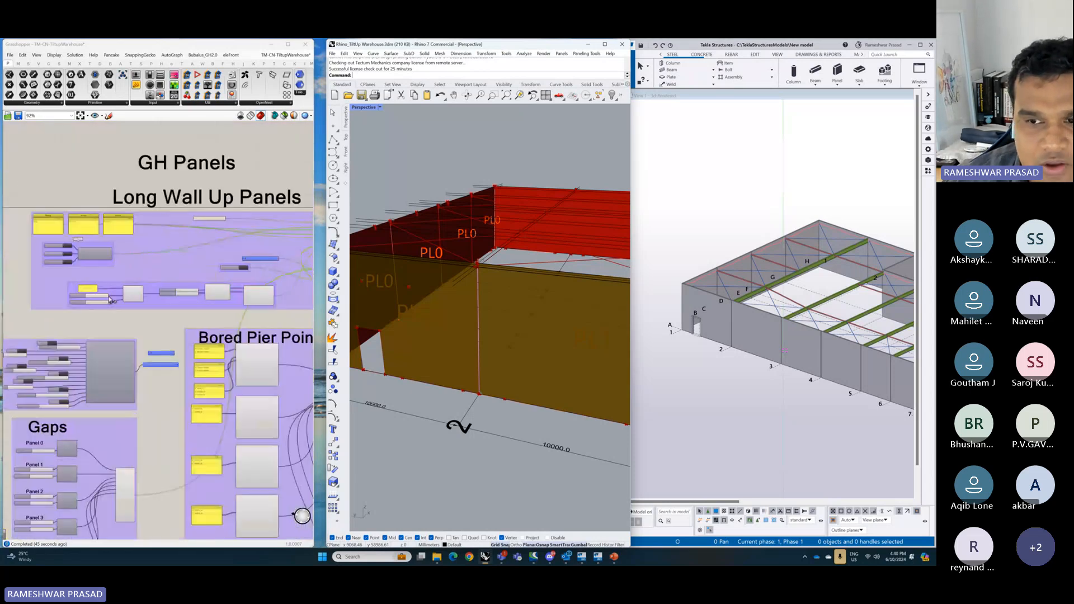
scroll(110, 301, "up", 1)
scroll(462, 339, "down", 5)
scroll(408, 348, "up", 4)
scroll(670, 324, "up", 5)
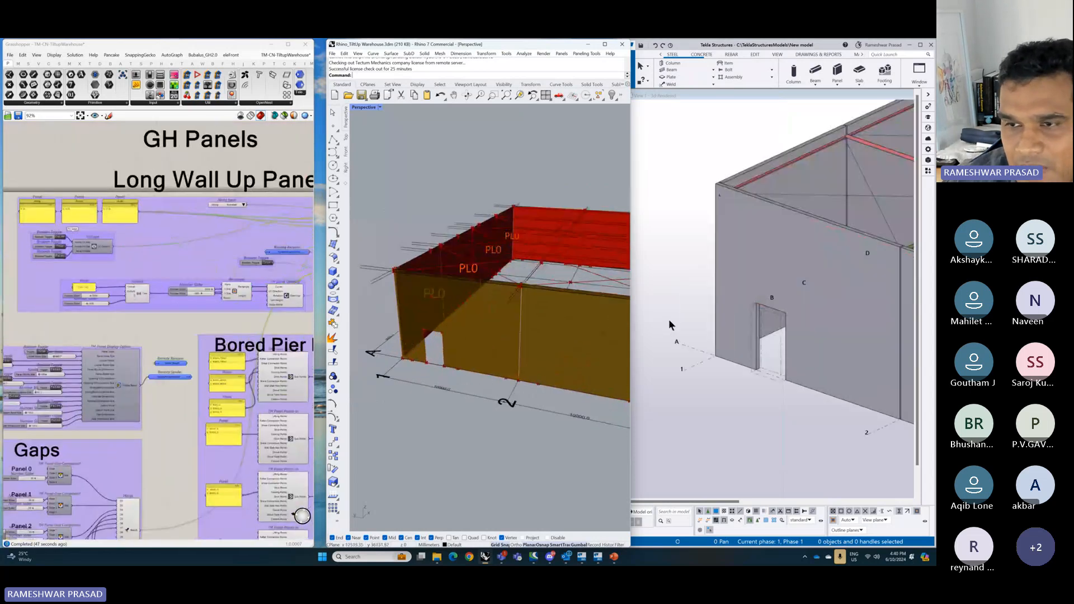
scroll(96, 295, "up", 8)
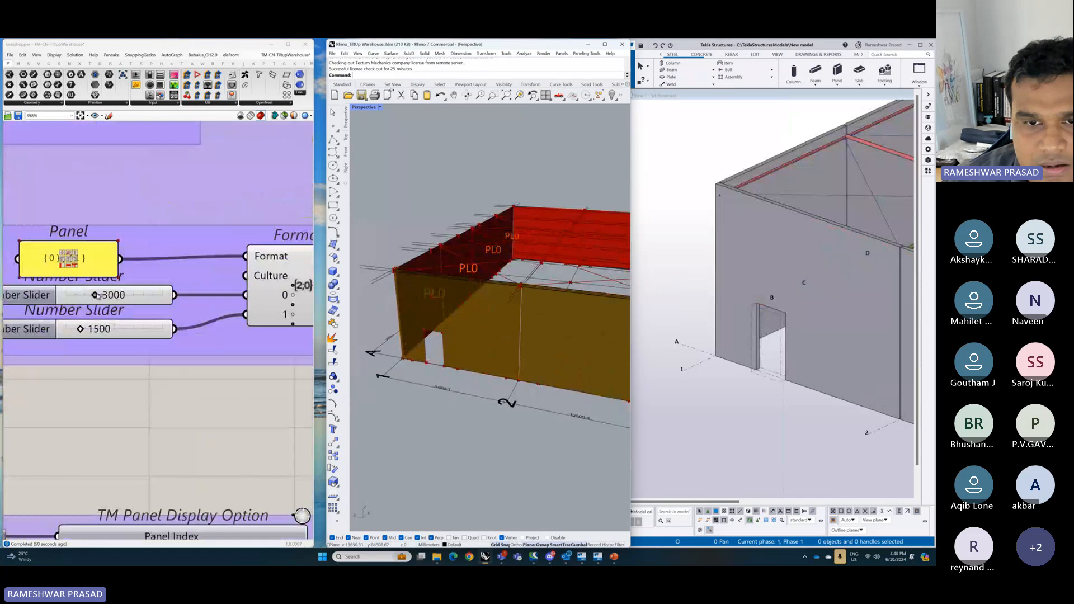
left_click_drag(98, 296, 104, 296)
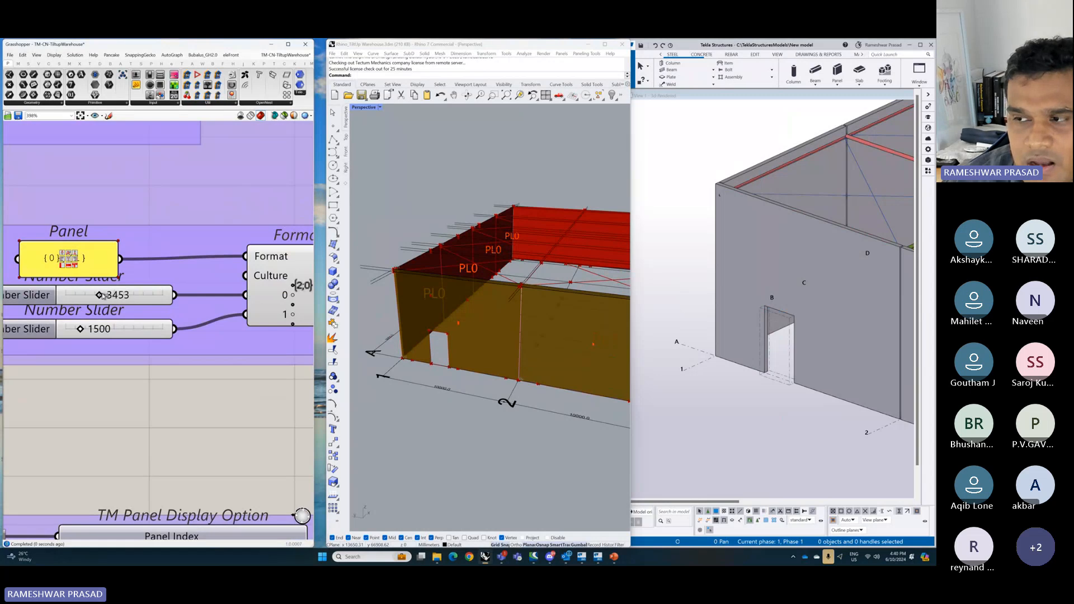
scroll(781, 327, "down", 5)
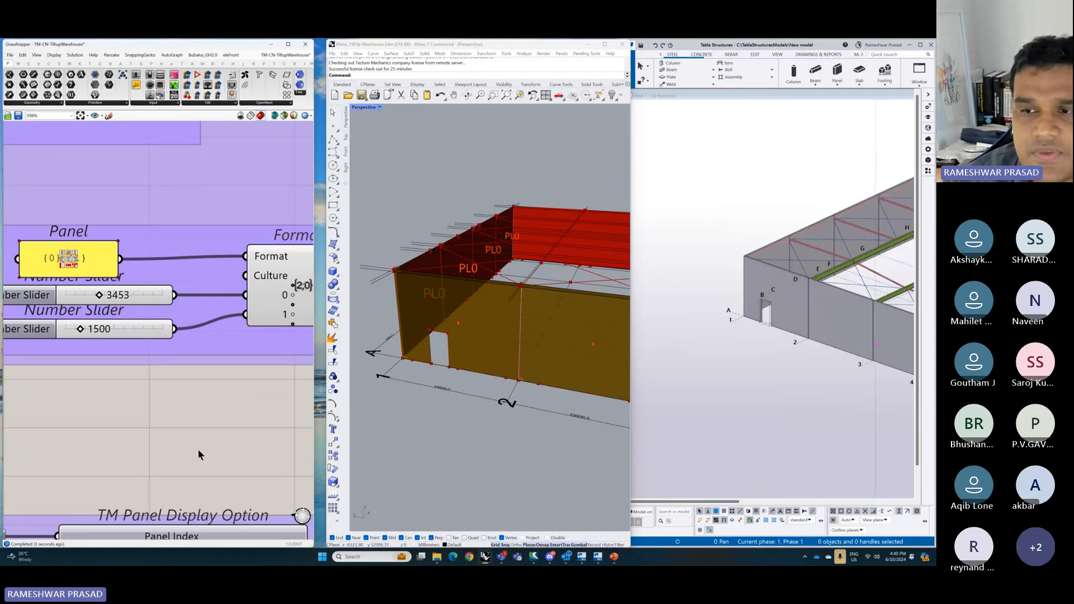
- Close Rhino and the tilt-up warehouse Grasshopper definition without saving the changes
scroll(154, 413, "down", 4)
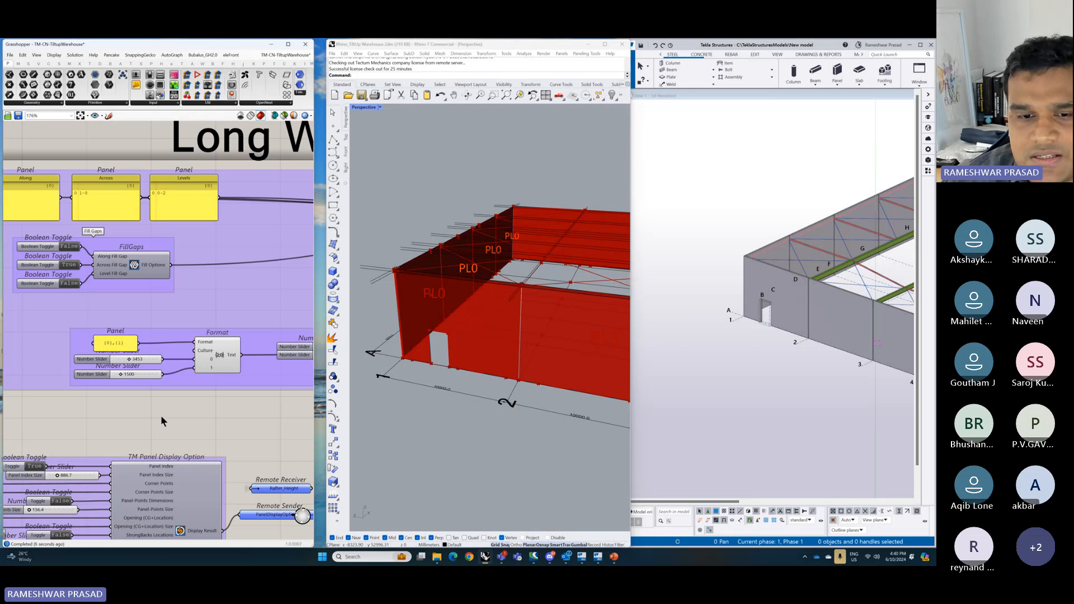
scroll(151, 414, "down", 9)
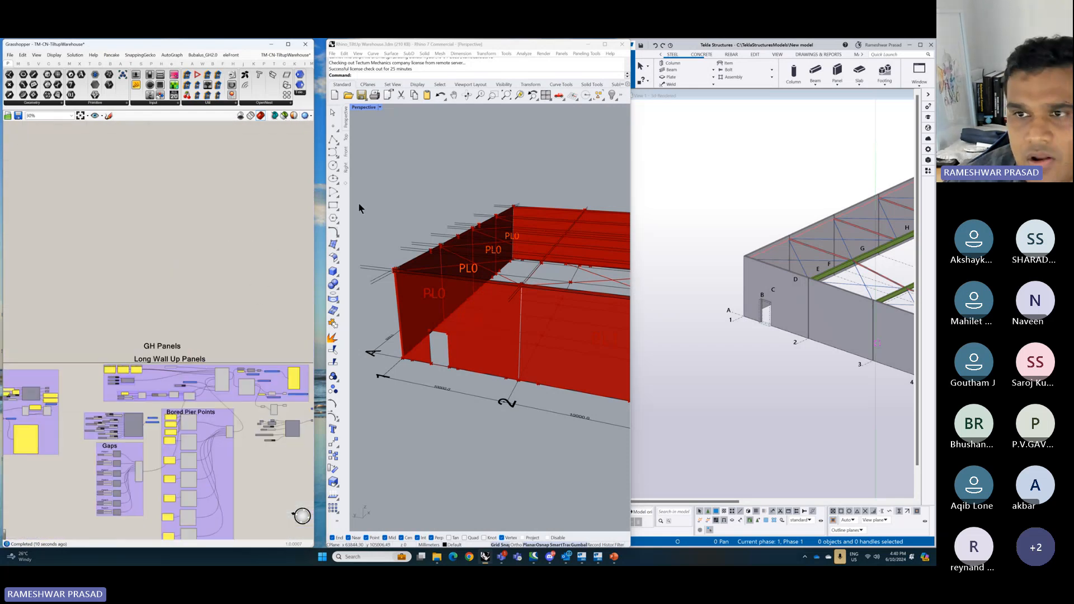
left_click(623, 44)
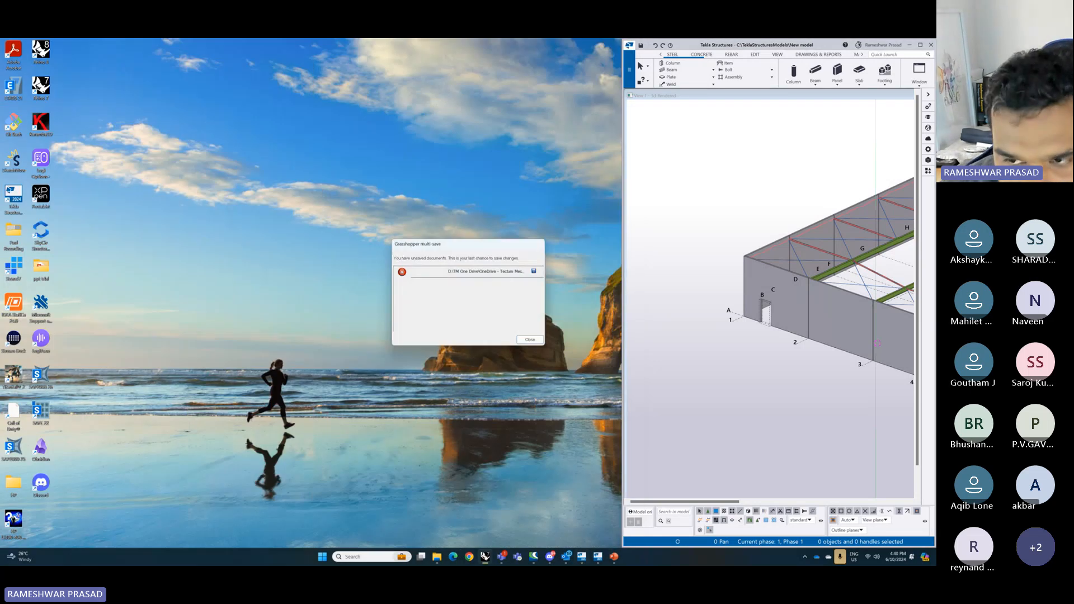
left_click(532, 340)
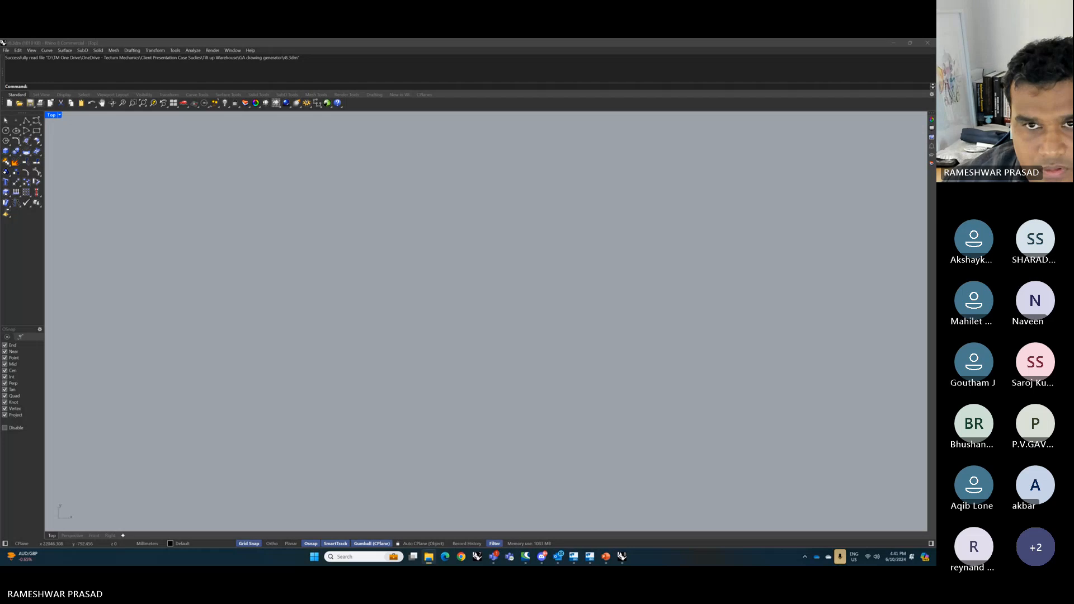
- Start Grasshopper in Rhino 8, choose to delete the first conflicting Bullant file, and dismiss the getting-started window
left_click(172, 50)
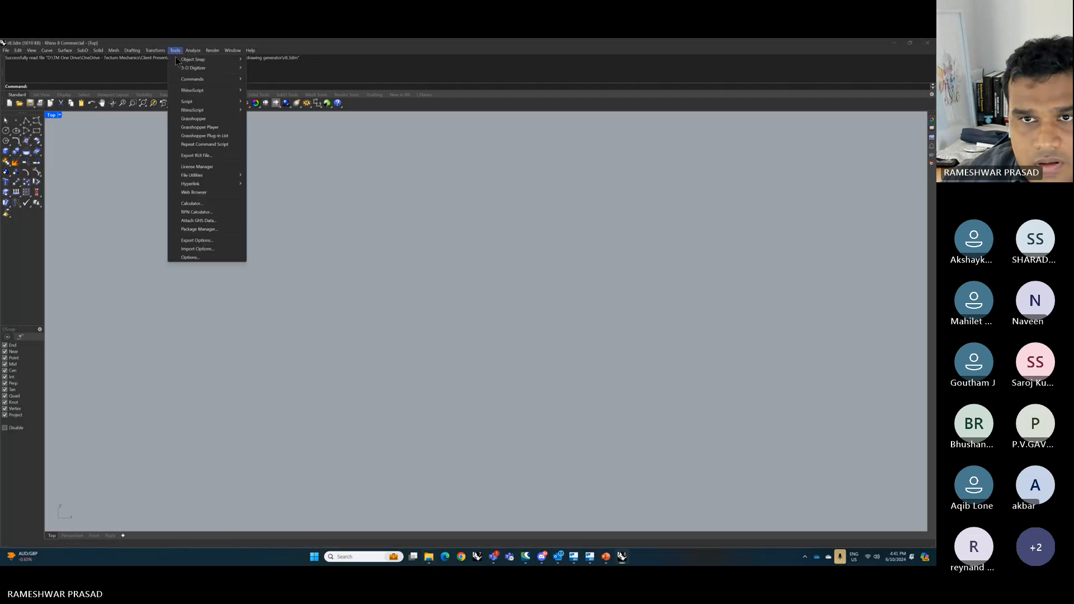
left_click(196, 119)
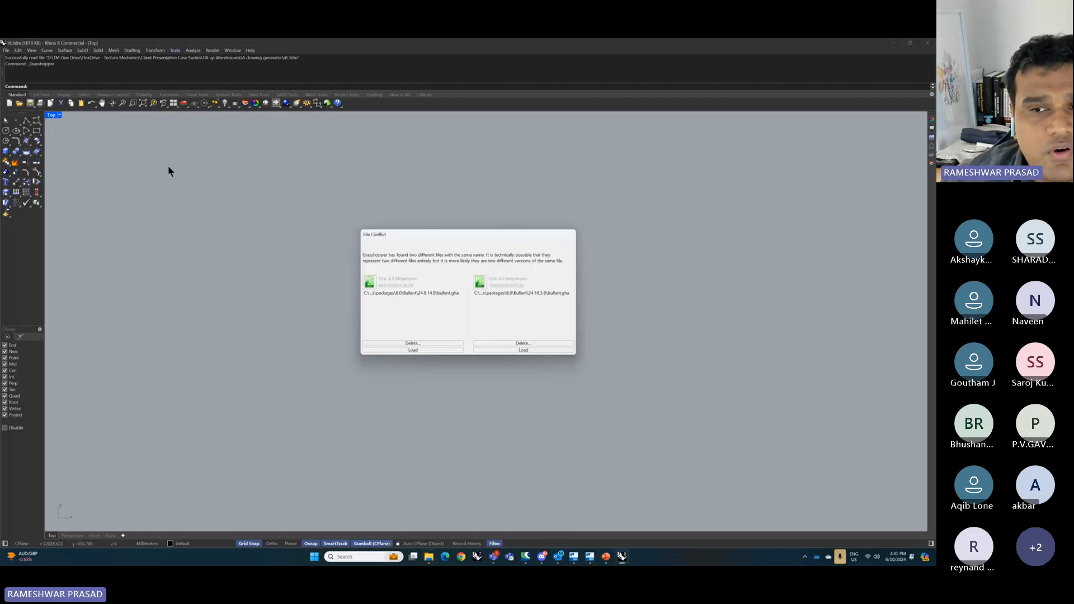
left_click(418, 343)
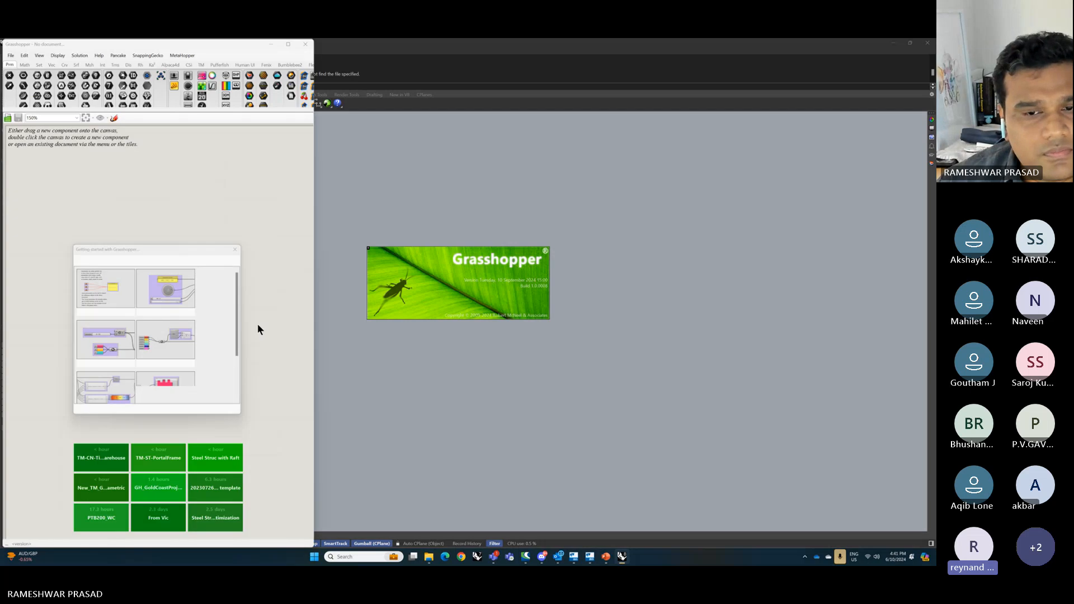
left_click(241, 246)
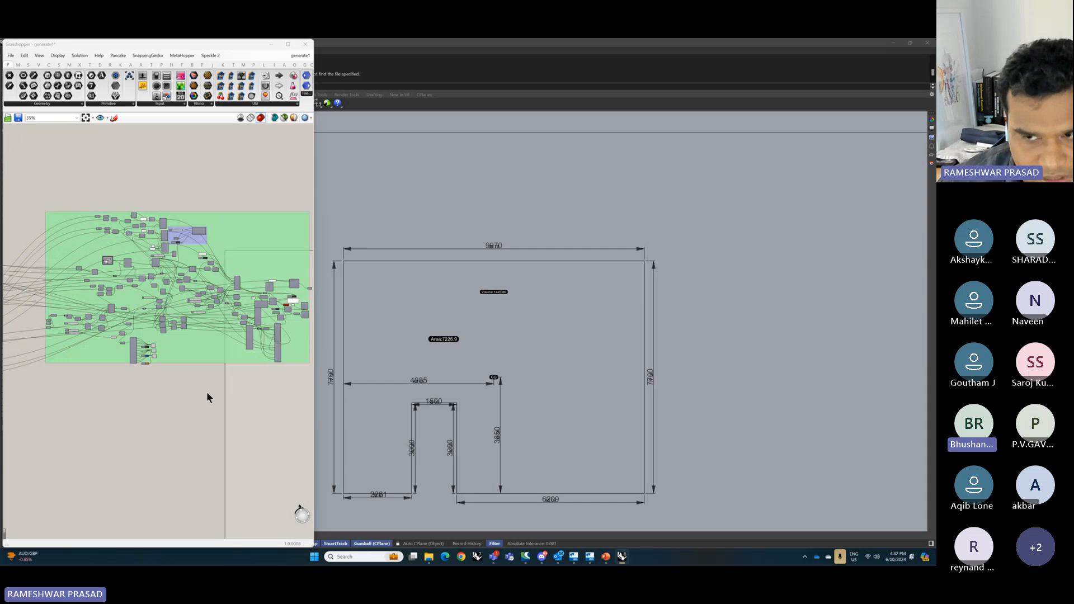
- Examine the dimensioned wall panel drawing in Rhino and the text, CG, bake and print controls of the generator definition
scroll(609, 280, "down", 5)
scroll(586, 307, "up", 5)
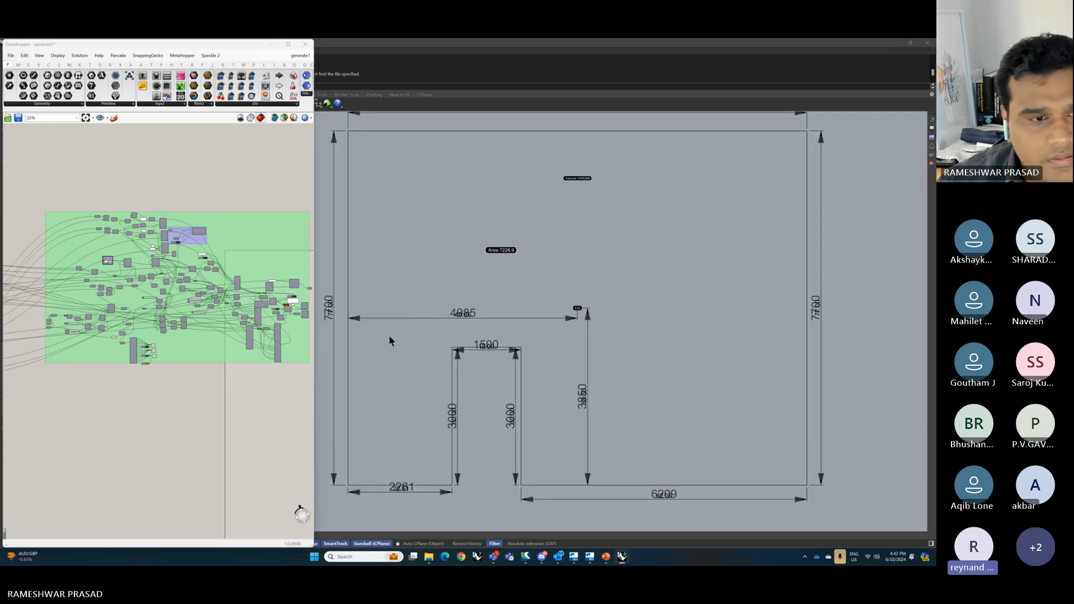
scroll(212, 351, "down", 4)
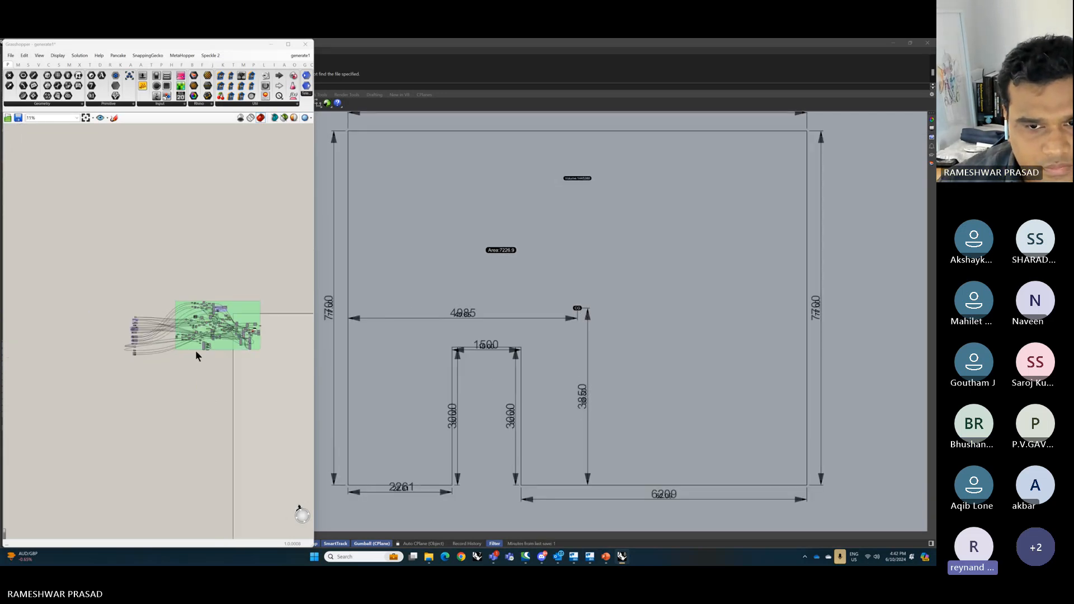
scroll(127, 353, "up", 8)
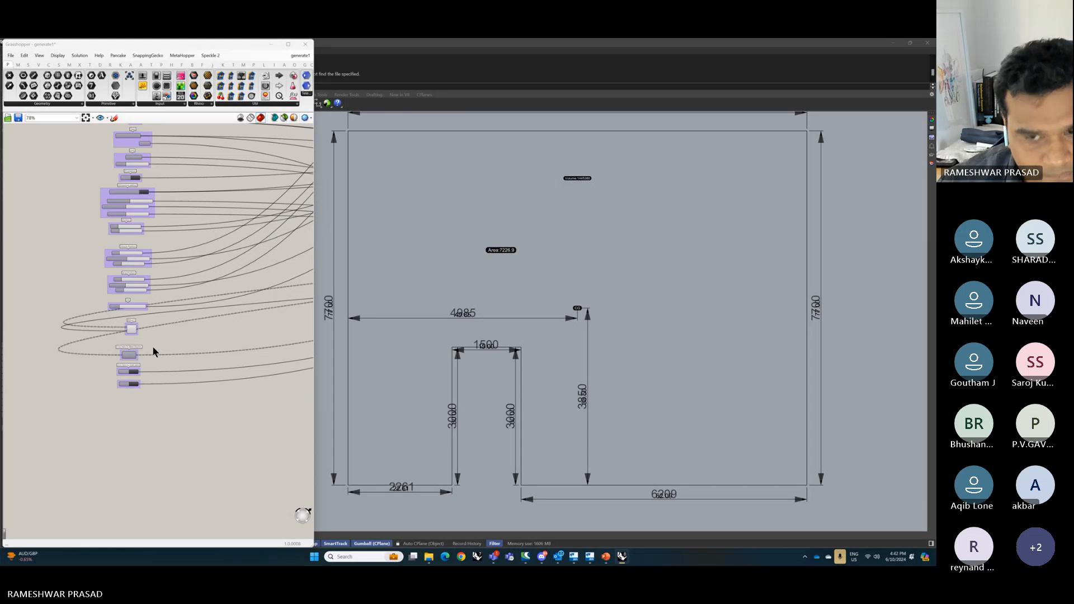
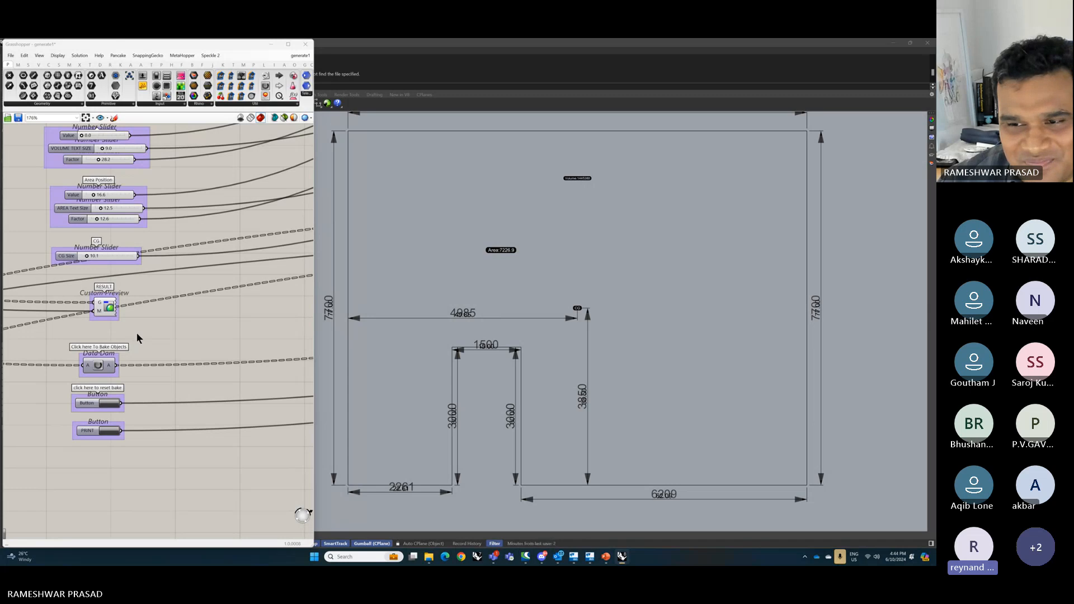
scroll(610, 293, "down", 3)
scroll(588, 273, "up", 2)
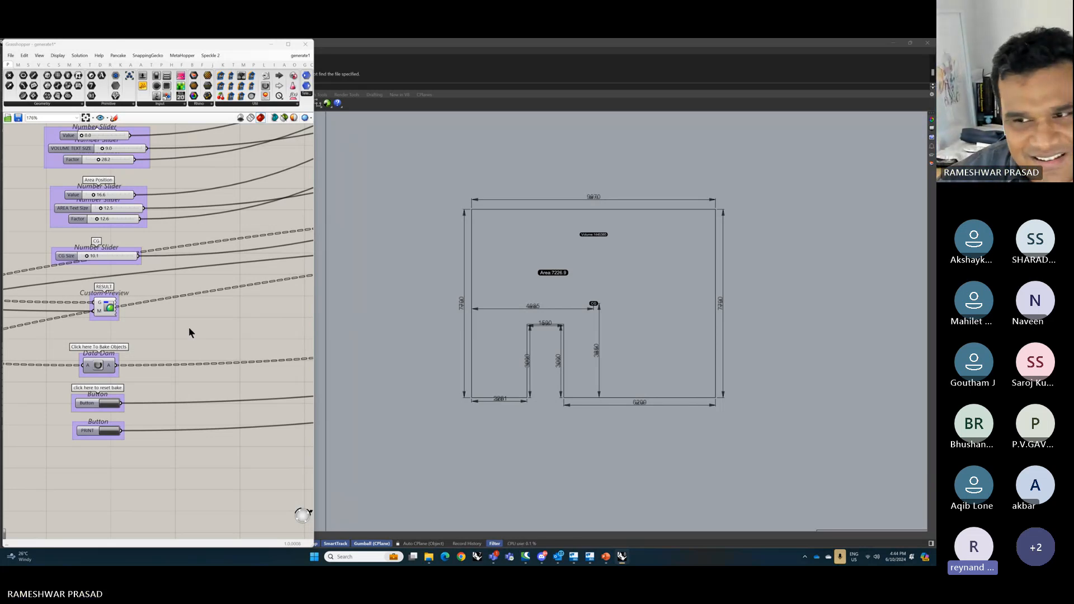
scroll(442, 296, "up", 3)
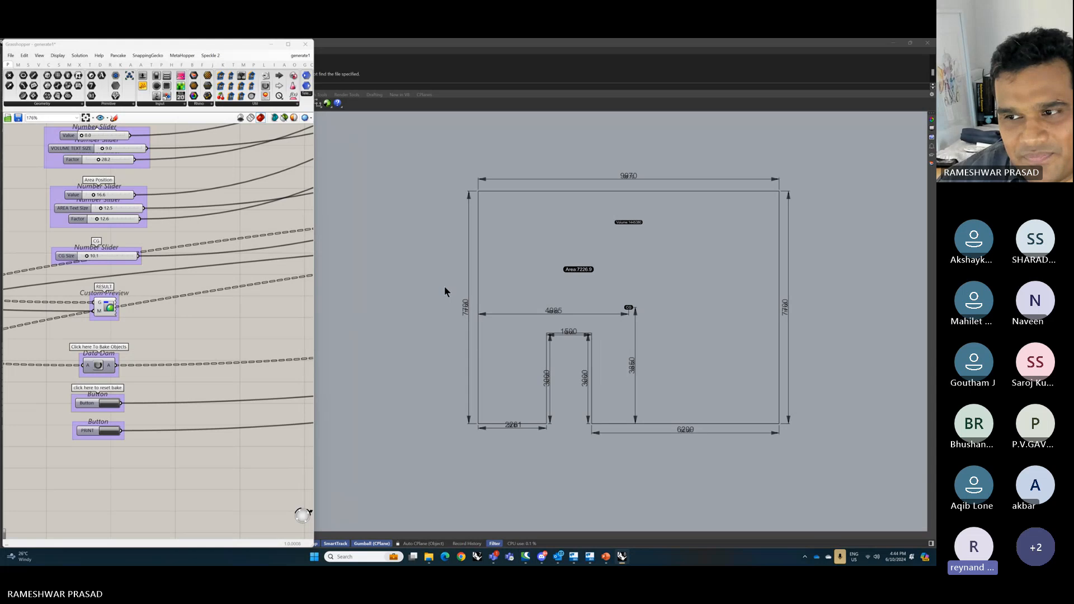
mouse_move(427, 273)
right_mouse_down()
mouse_move(425, 283)
mouse_move(350, 290)
right_mouse_up()
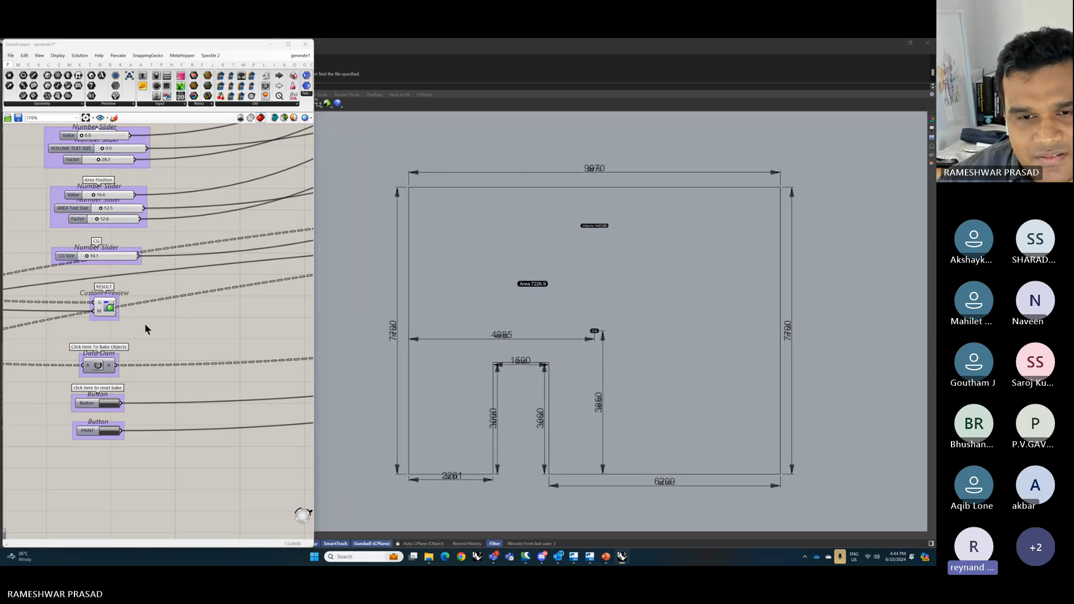
- Examine the drawing generator's component network, its bake and print controls, and the area, volume and CG labels on the wall panel drawing
scroll(145, 323, "down", 5)
right_click_drag(248, 311, 107, 366)
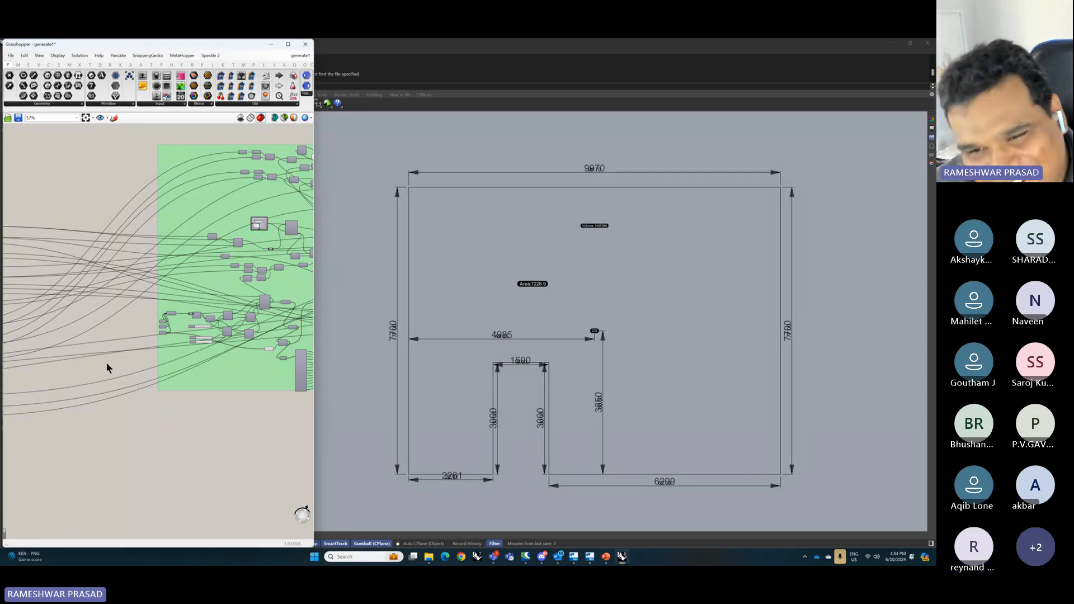
scroll(151, 295, "down", 2)
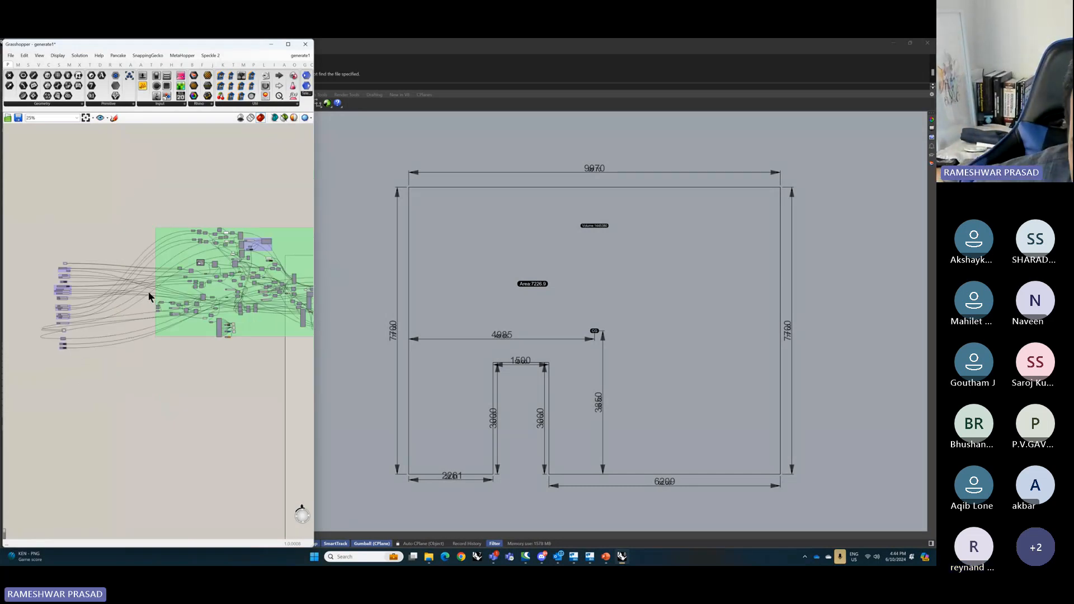
scroll(230, 271, "up", 5)
scroll(147, 281, "down", 5)
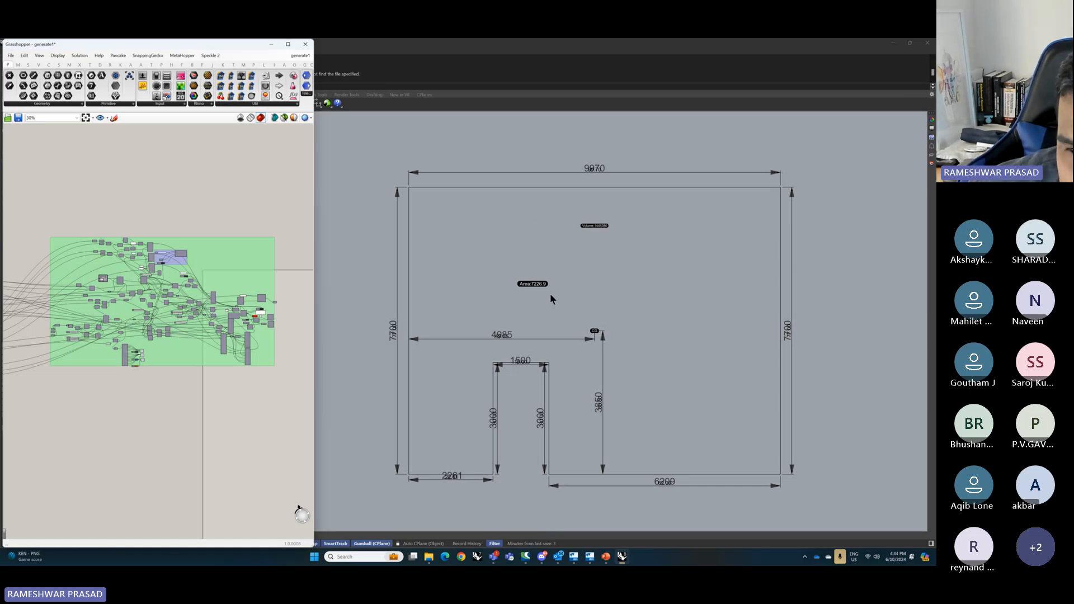
scroll(556, 286, "up", 3)
scroll(557, 289, "up", 1)
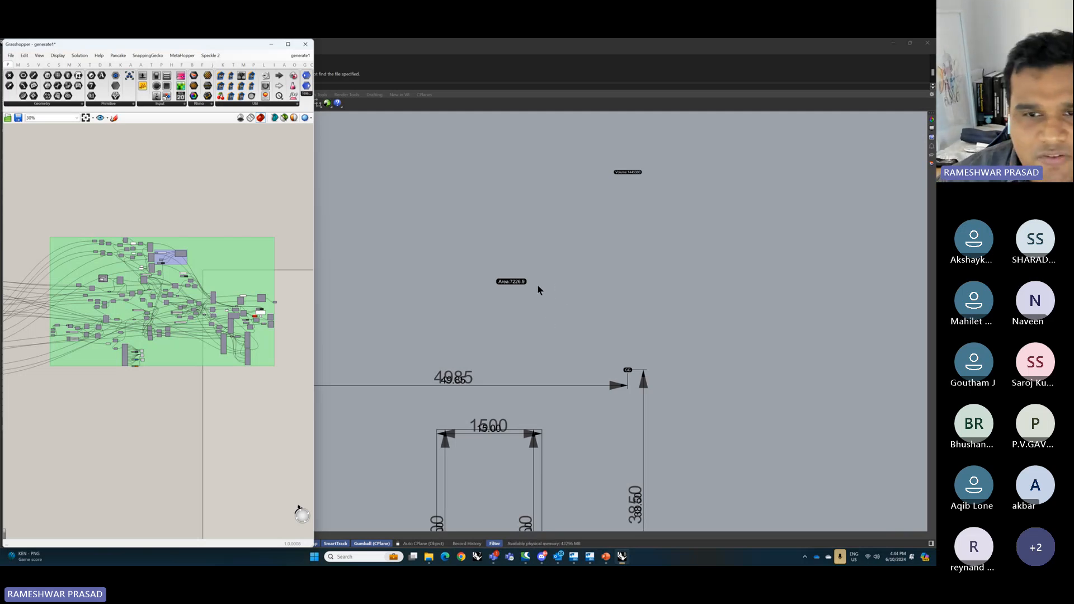
scroll(90, 314, "up", 8)
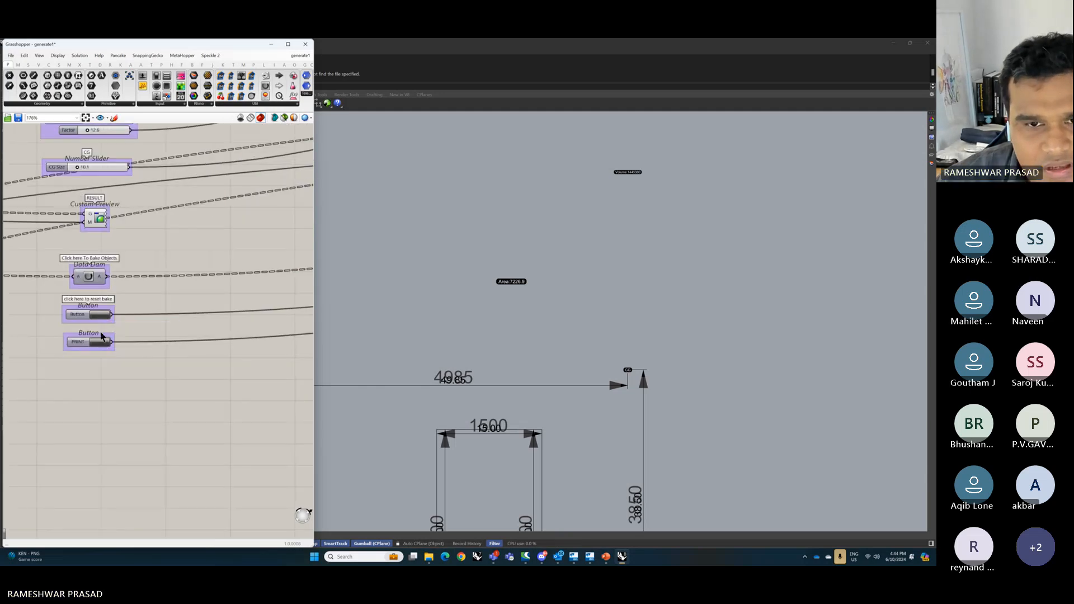
scroll(654, 229, "down", 11)
scroll(643, 243, "up", 6)
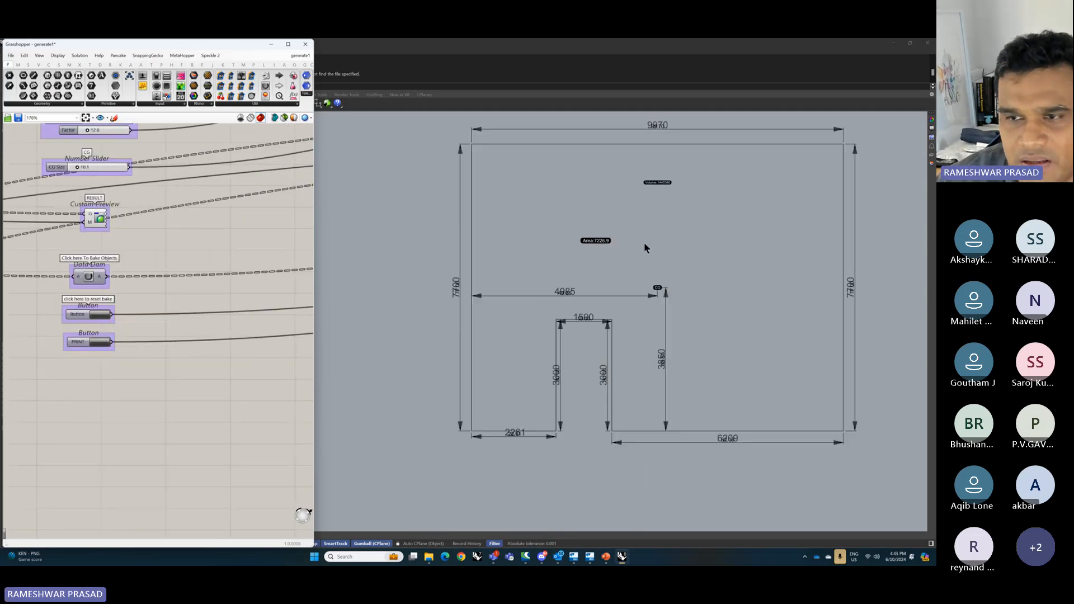
- Print the wall panel drawing to PDF and save it over r8.pdf in the GA drawing generator folder
left_click(69, 342)
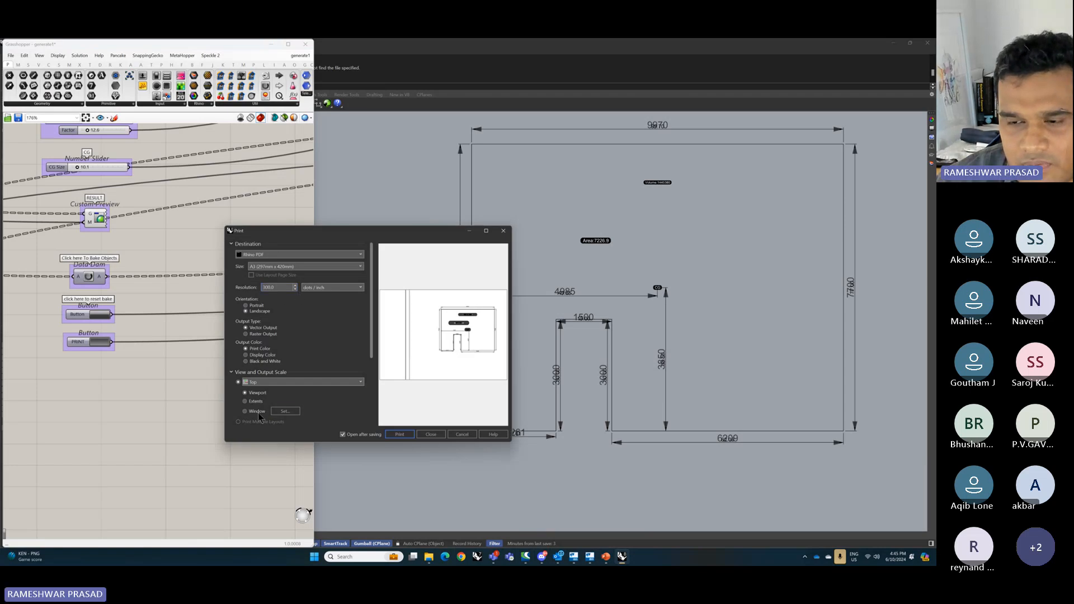
left_click(406, 437)
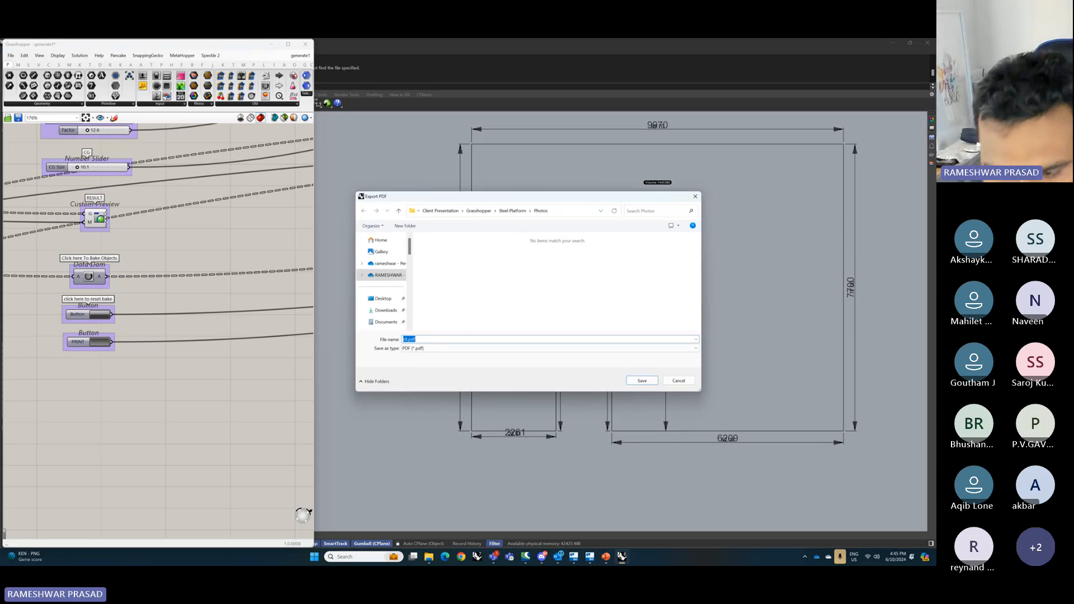
key("super+e")
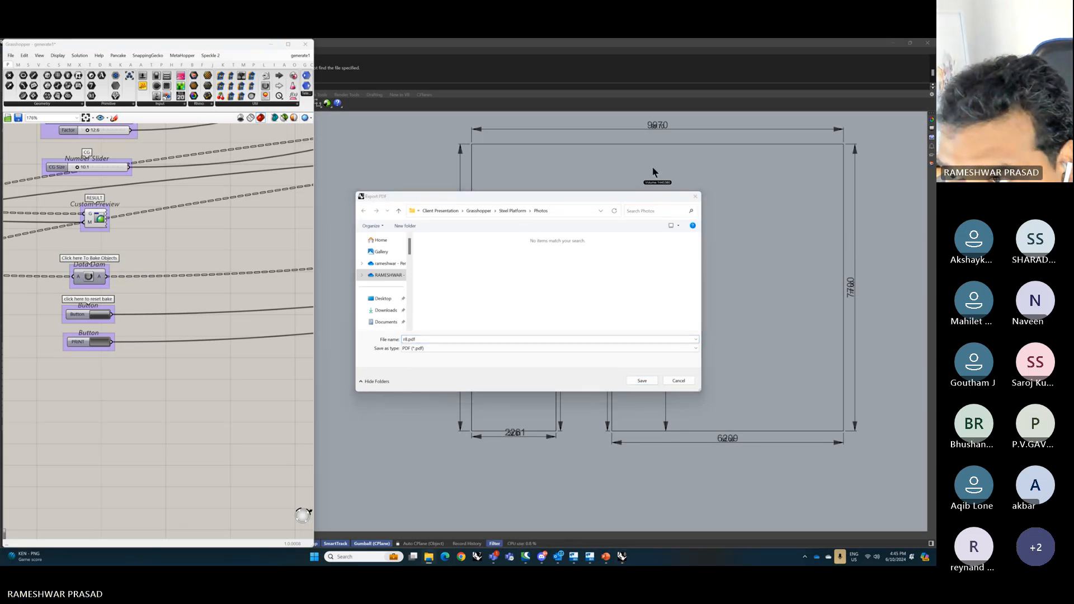
left_click(575, 211)
key("ctrl+v")
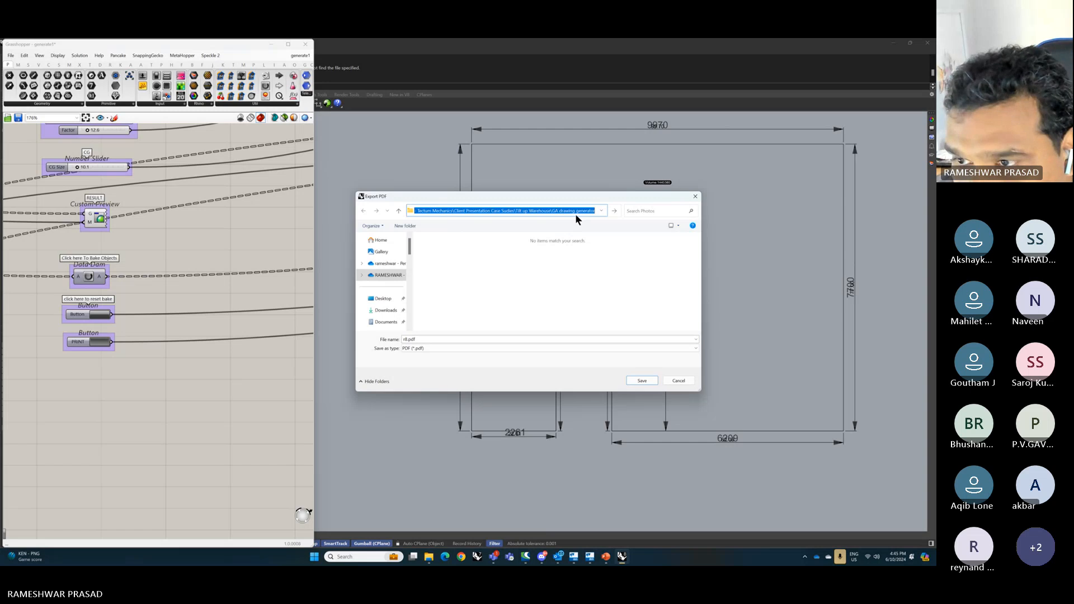
key("Return")
left_click(439, 250)
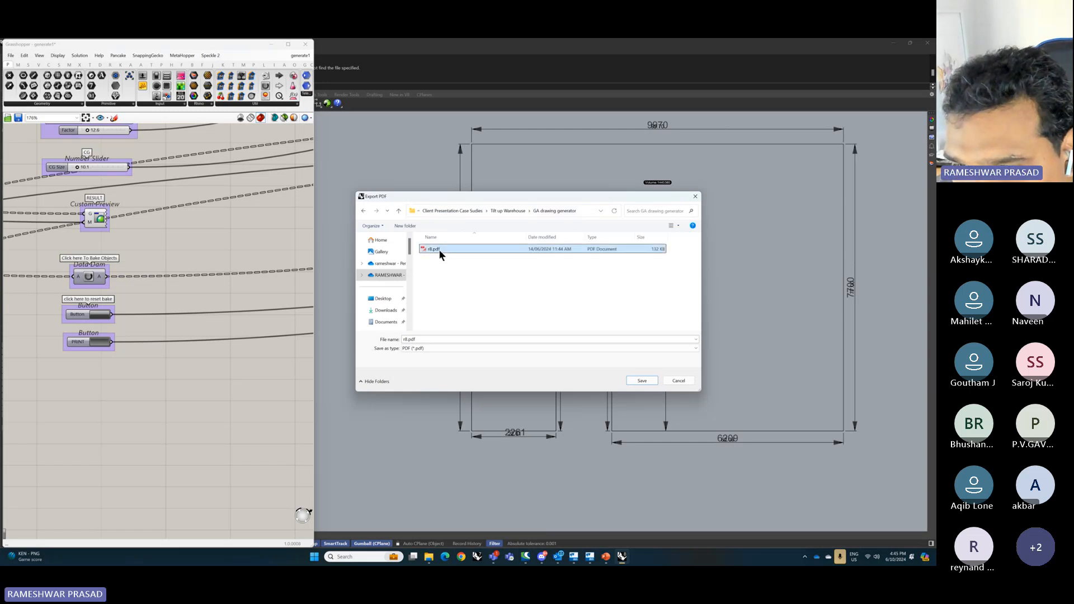
left_click(638, 380)
left_click(548, 315)
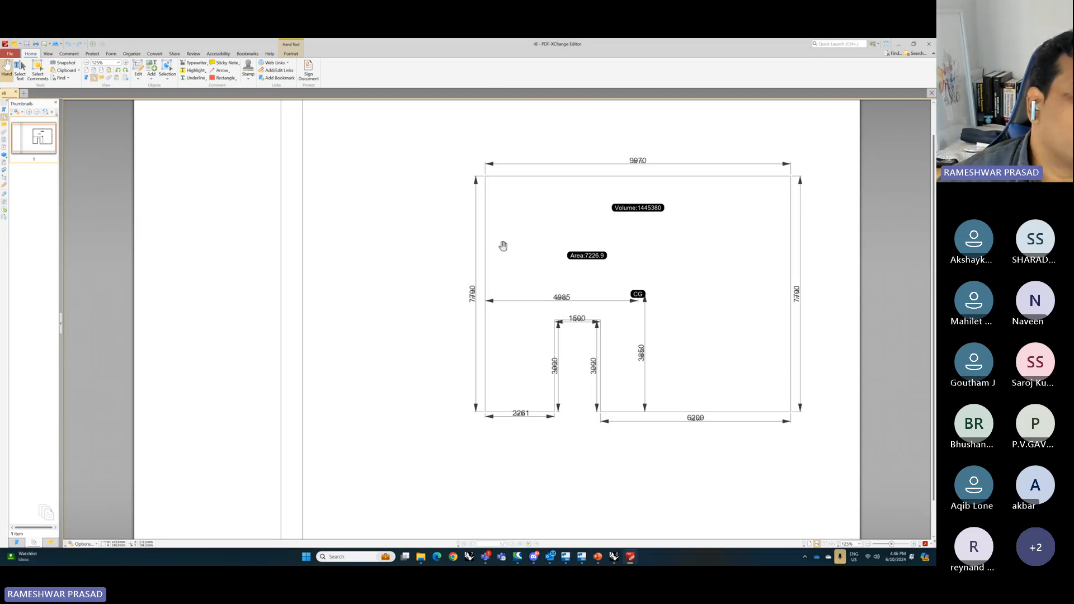
- Close the exported PDF and the Rhino session holding the drawing generator
left_click(930, 44)
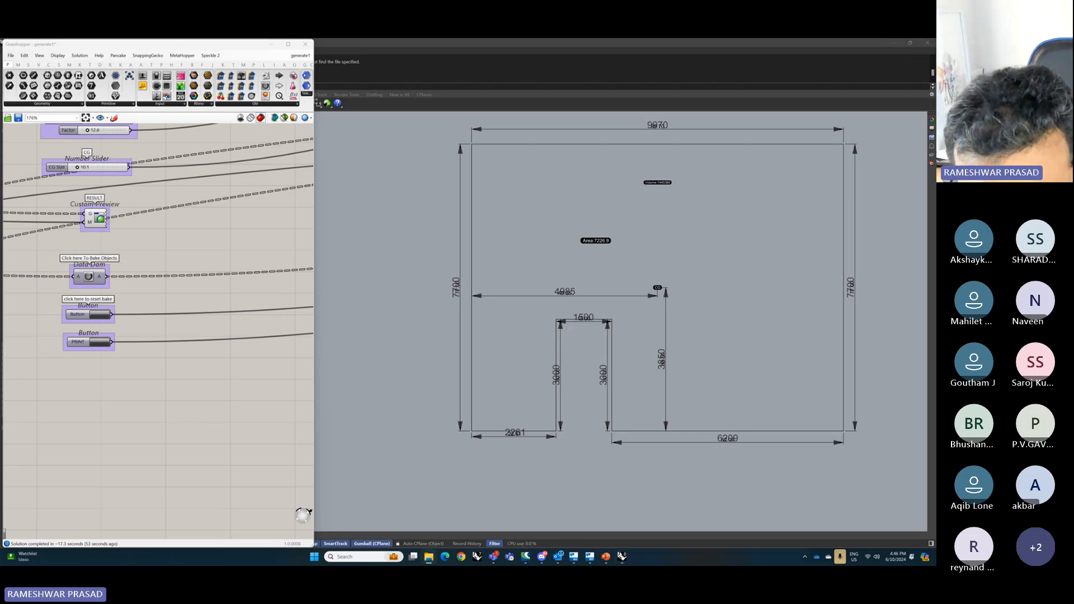
left_click(926, 48)
left_click(482, 315)
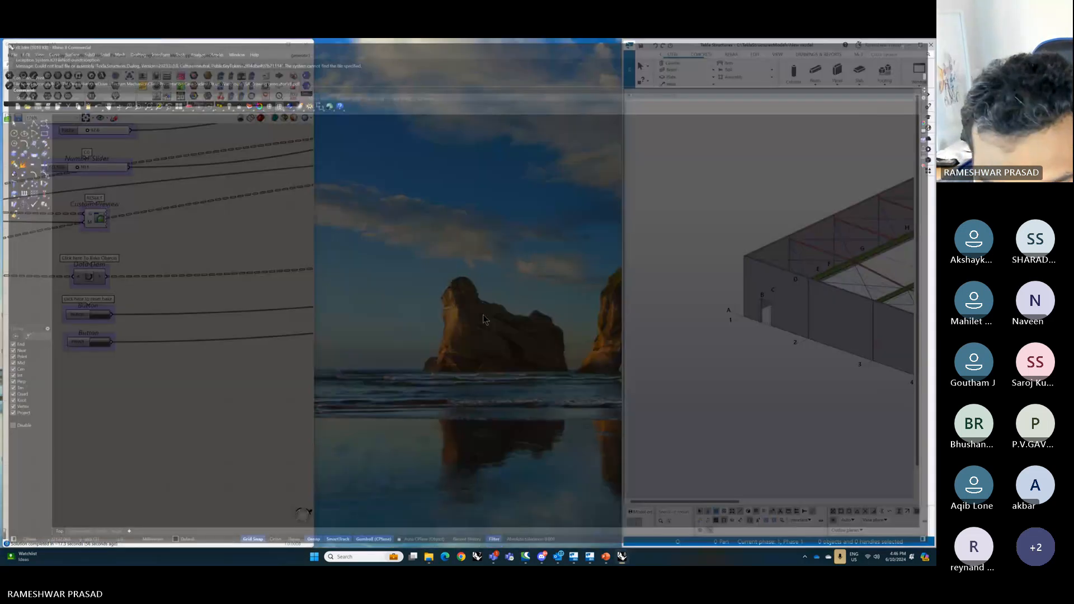
- Dismiss the plug-in loading report and the Grasshopper getting-started window in Rhino 7, leaving the SurfaceLifter template open
left_click(534, 352)
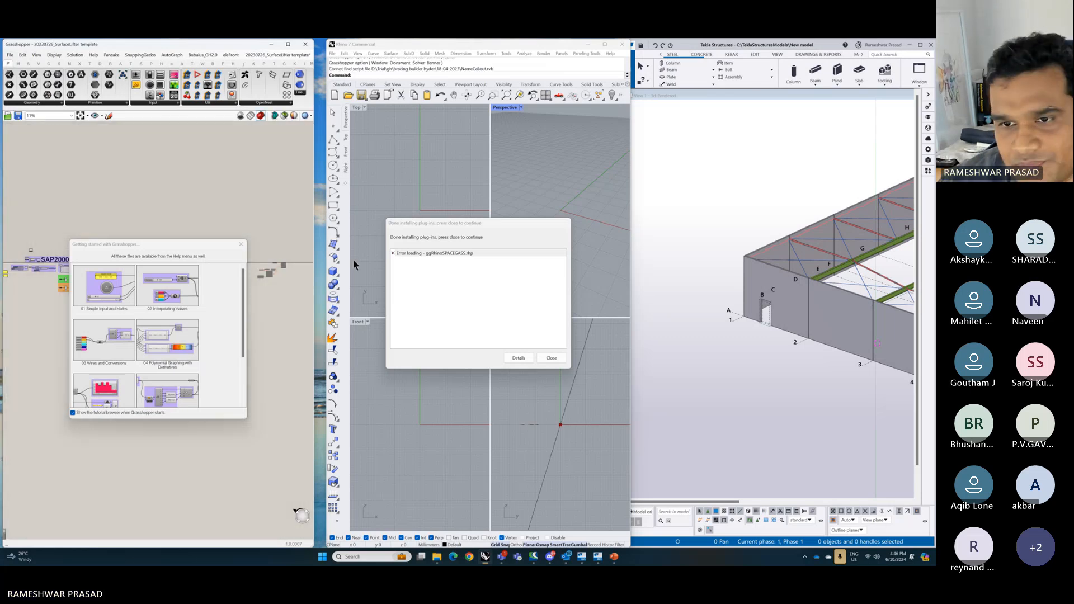
left_click(542, 357)
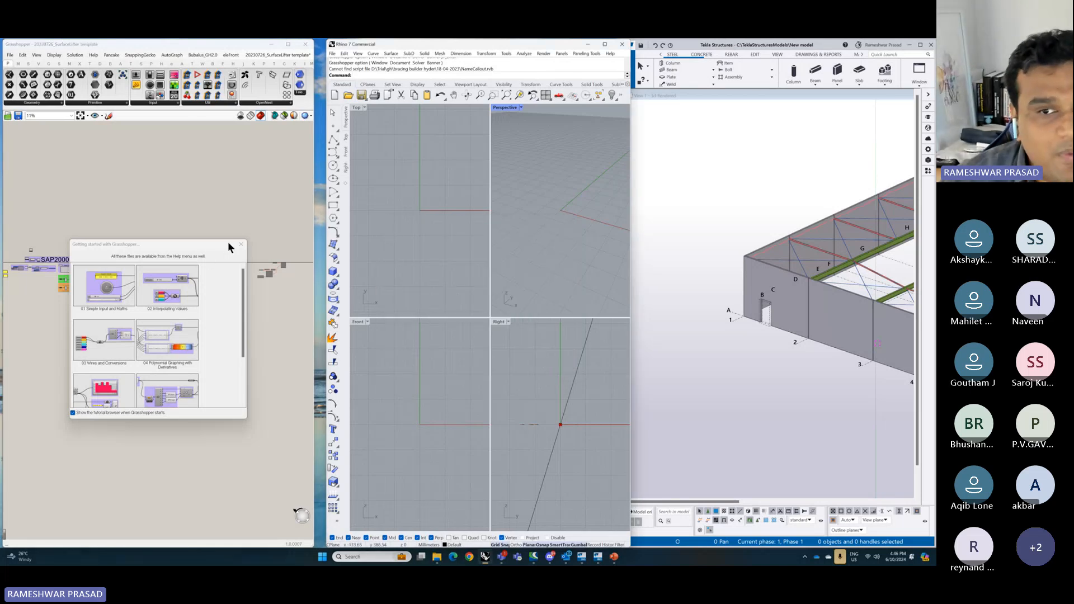
left_click(242, 245)
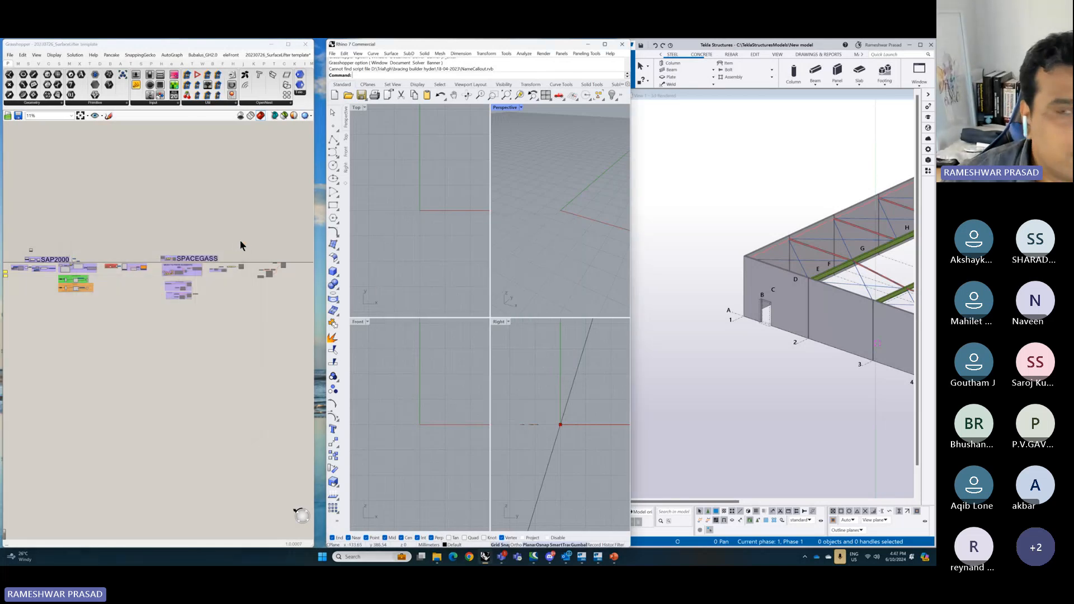
- Maximize the Perspective viewport and examine the meshed wall panel with its openings and dimensions
double_click(496, 107)
scroll(440, 228, "down", 8)
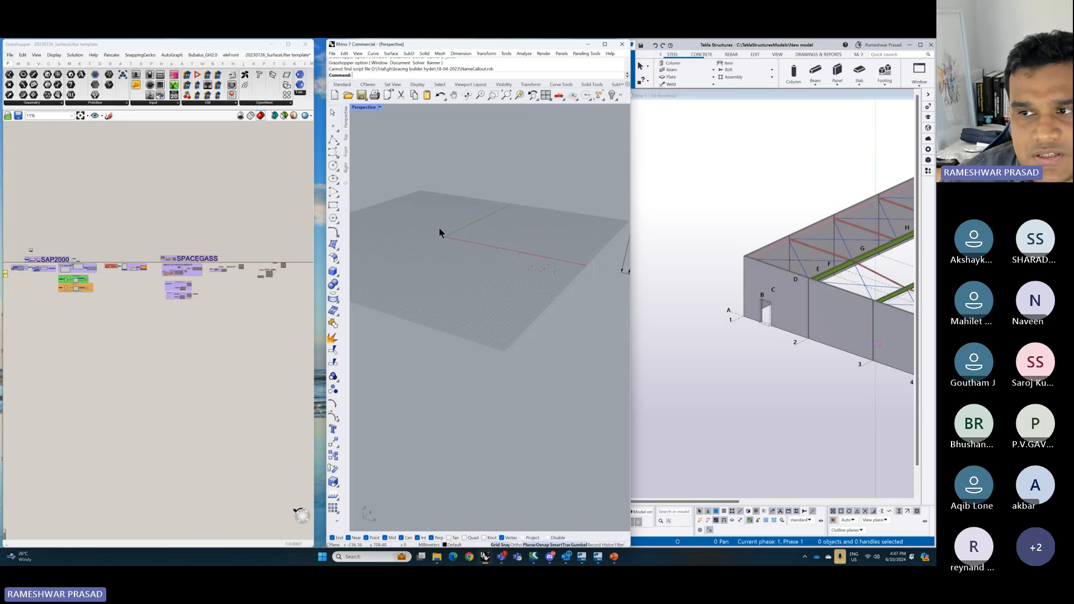
scroll(542, 213, "up", 5)
scroll(405, 186, "down", 4)
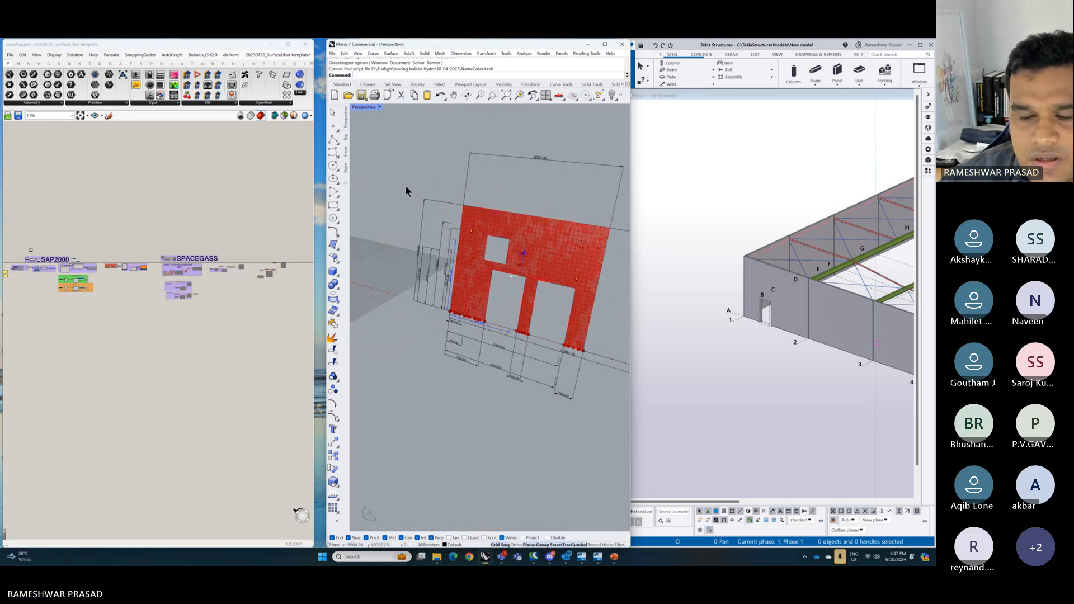
scroll(500, 190, "up", 3)
scroll(501, 192, "down", 1)
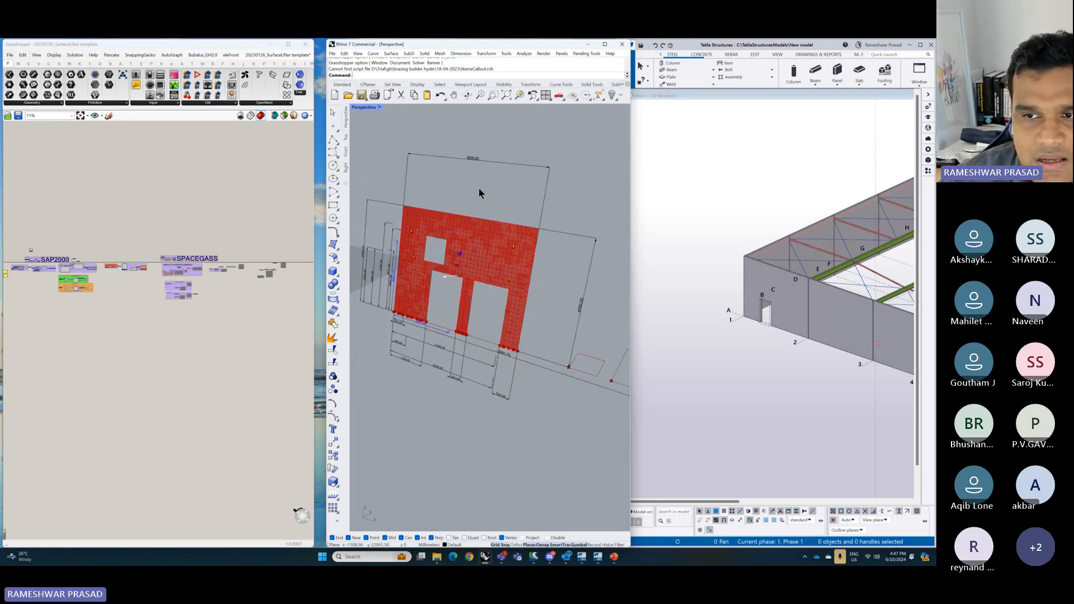
scroll(478, 187, "up", 1)
- Tilt the wall panel by setting the rotation angle slider that feeds the Panel Lifter to 61
scroll(127, 269, "up", 6)
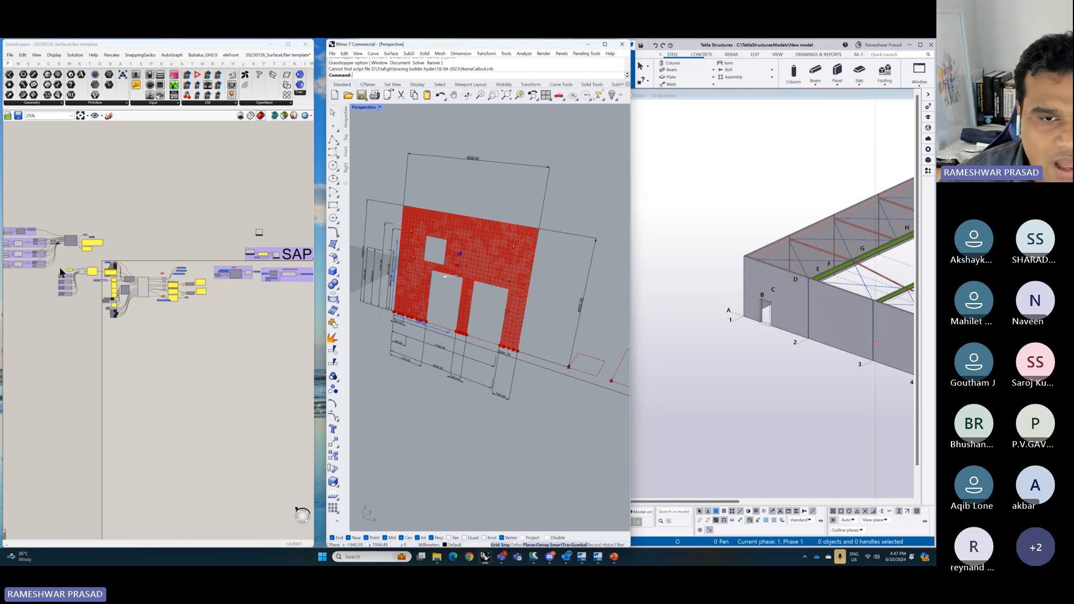
scroll(82, 274, "up", 3)
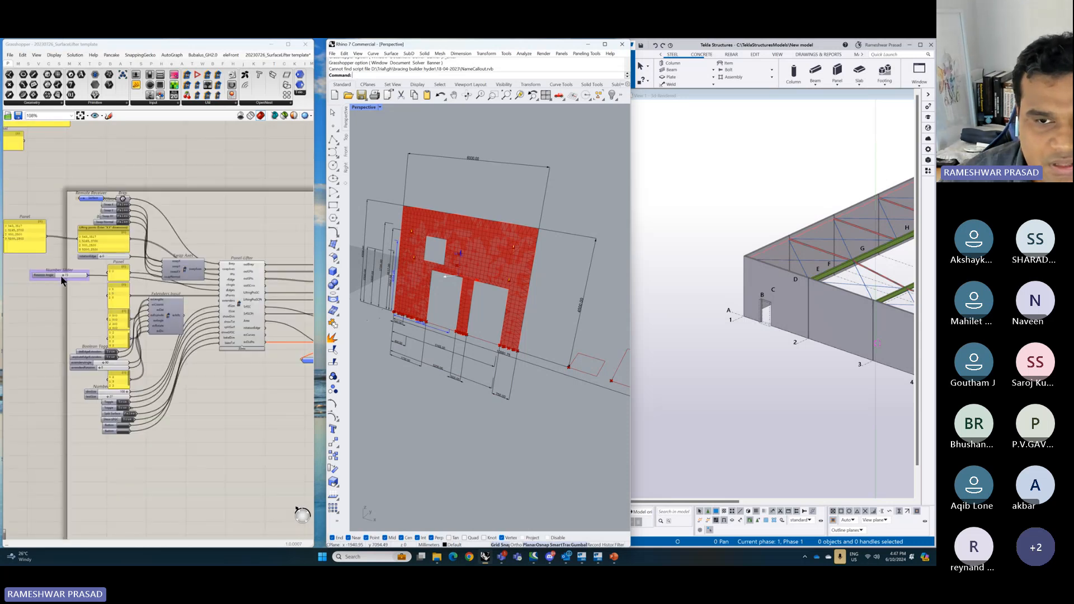
left_click(241, 298)
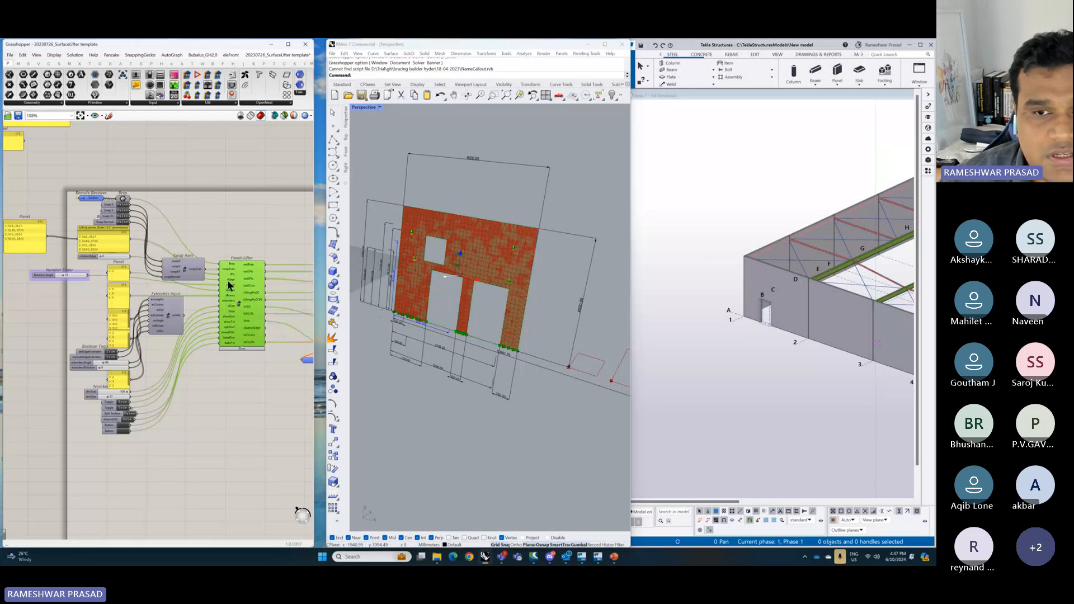
scroll(80, 281, "up", 6)
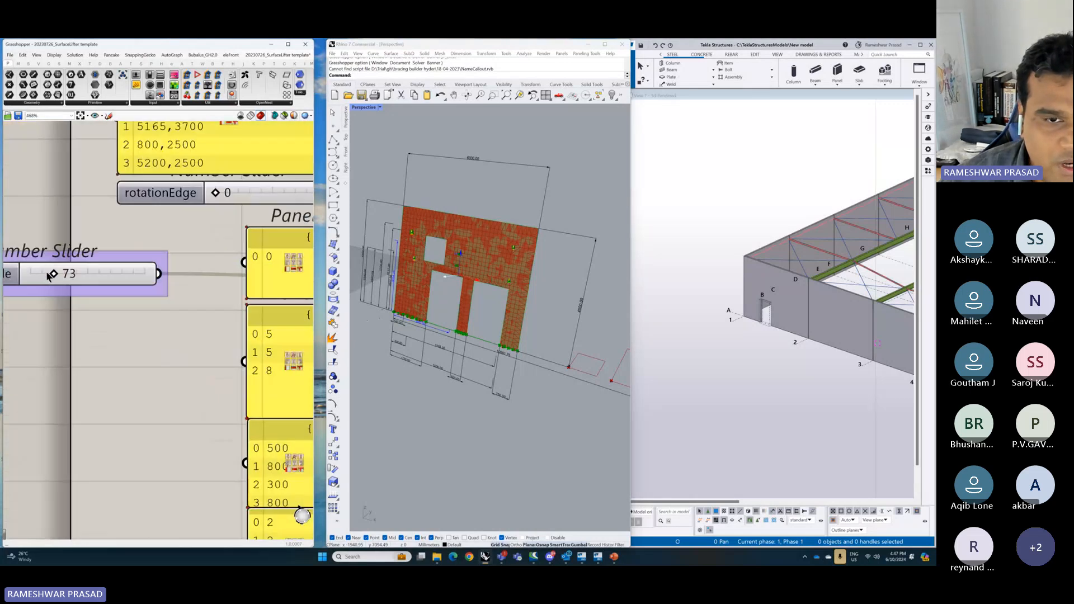
left_click_drag(51, 274, 52, 273)
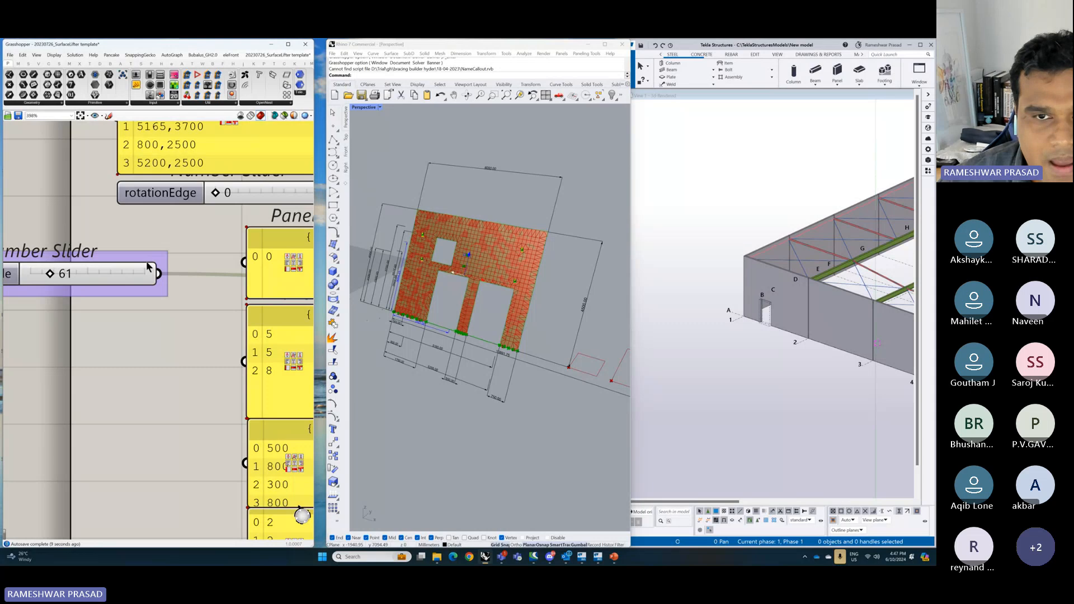
- Move lifting point LP1 by setting its first coordinate slider to 838, and check the lifting points on the panel mesh
scroll(162, 267, "down", 5)
scroll(203, 269, "down", 2)
scroll(74, 256, "up", 4)
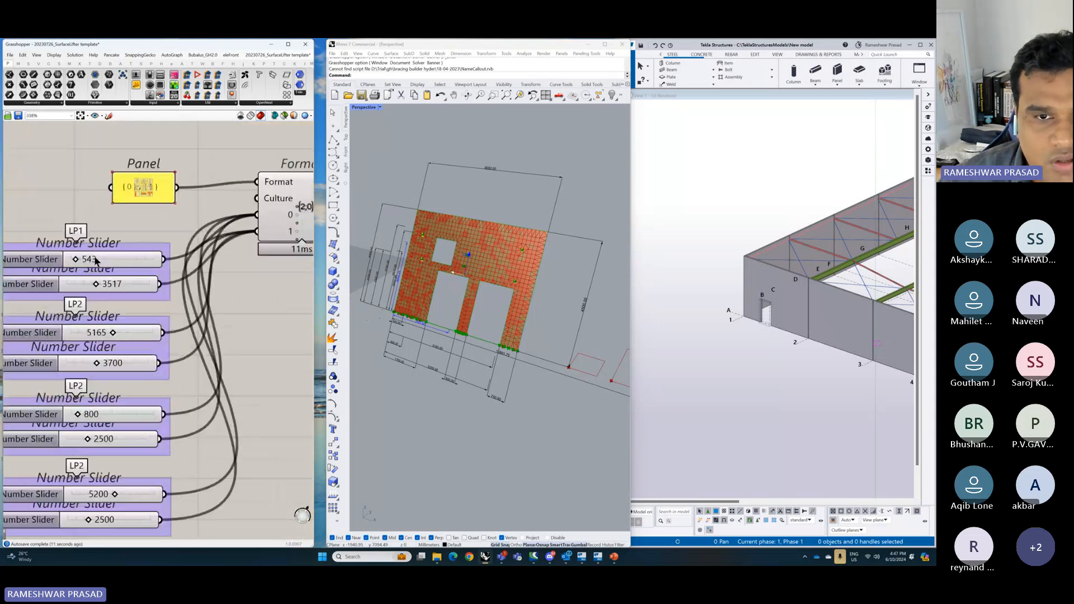
left_click_drag(81, 261, 82, 260)
scroll(452, 238, "up", 4)
scroll(442, 233, "down", 2)
scroll(442, 232, "up", 2)
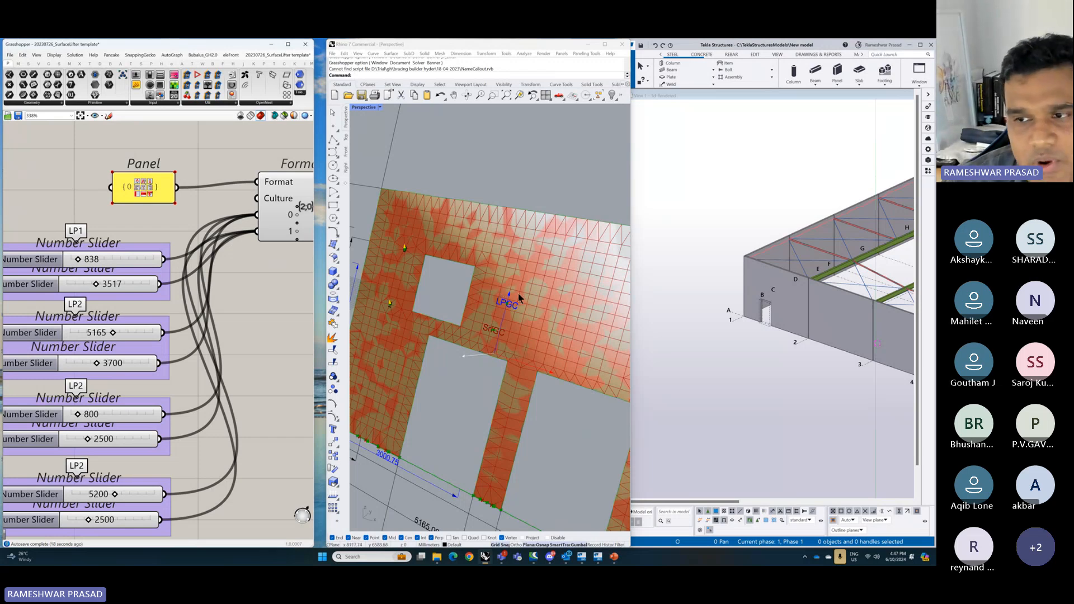
scroll(506, 320, "down", 10)
scroll(503, 316, "up", 8)
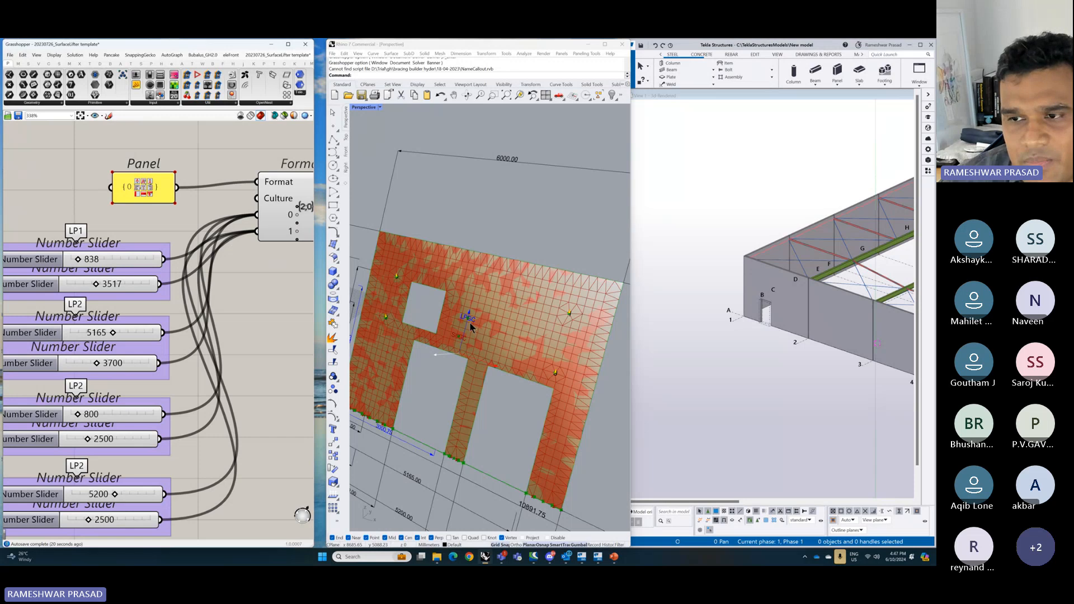
- Bake the panel model to SAP2000 with the ggSAPBakeModel component
scroll(174, 370, "down", 10)
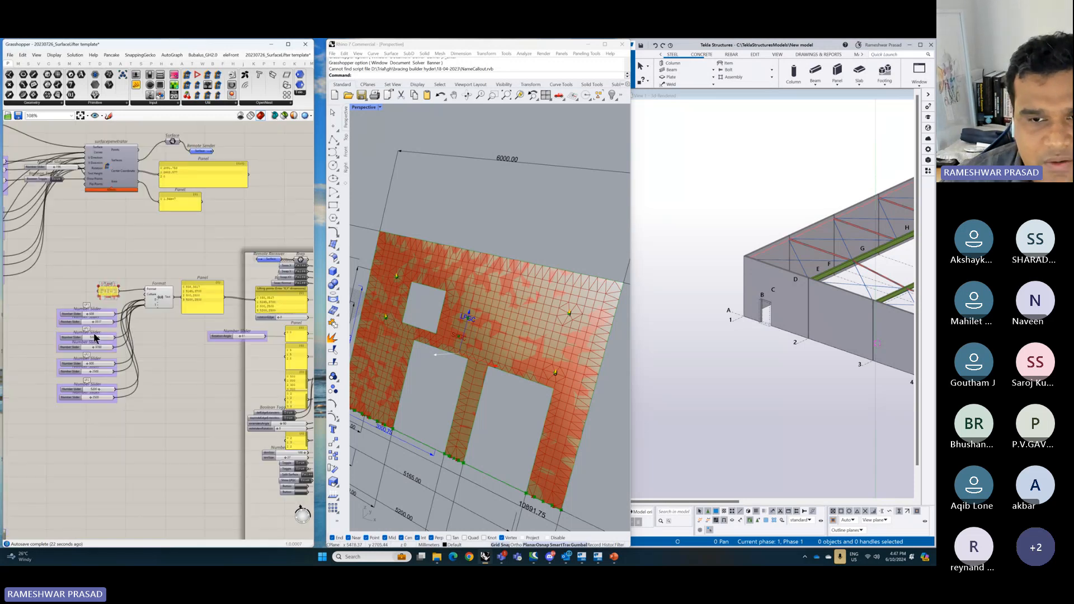
right_click_drag(240, 377, 108, 369)
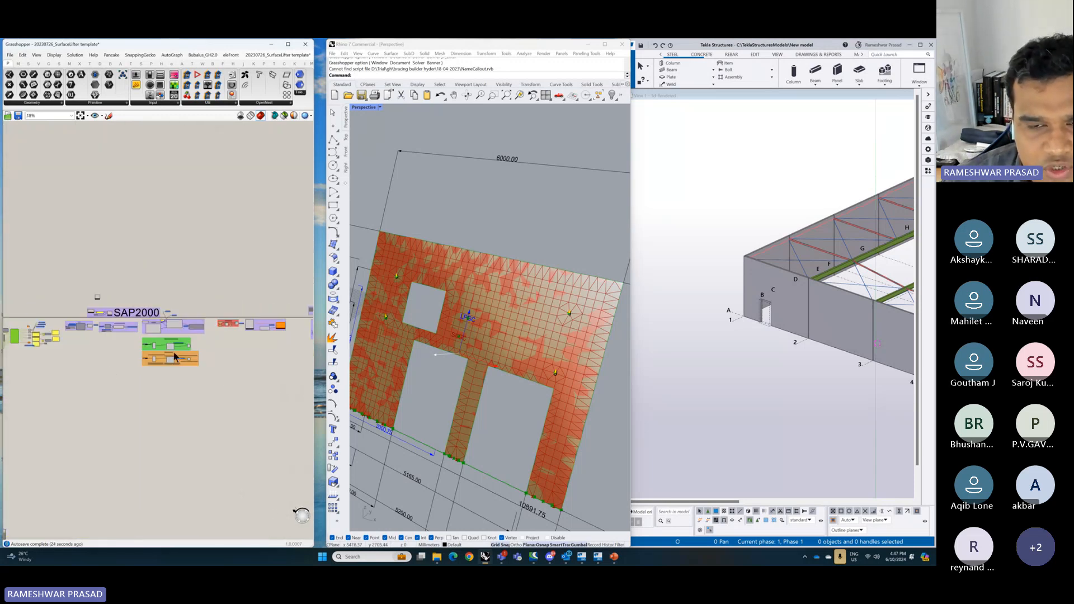
scroll(259, 325, "up", 5)
scroll(226, 343, "up", 8)
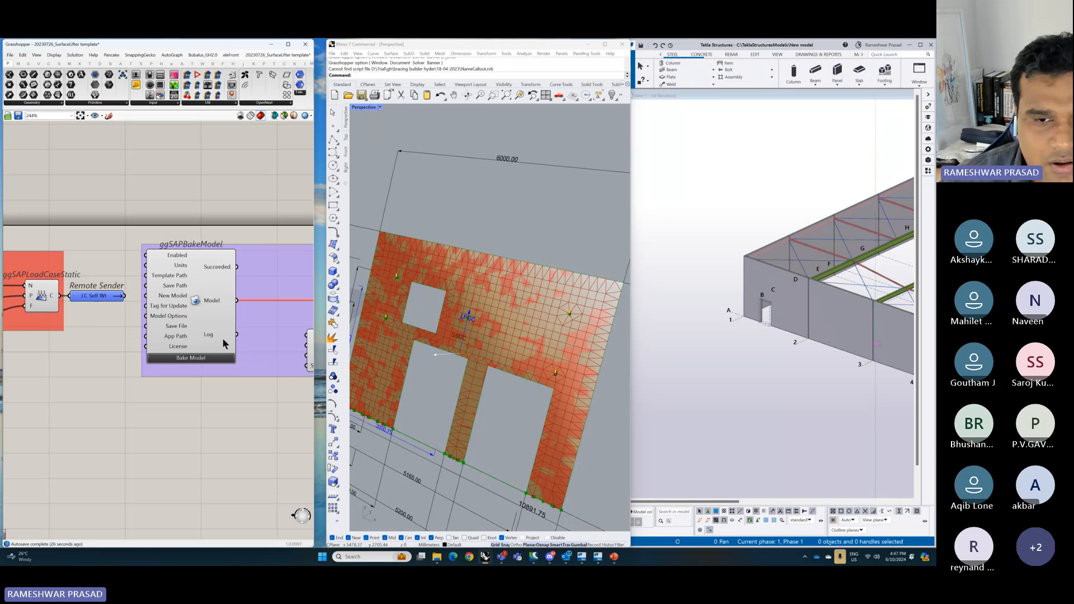
left_click(207, 363)
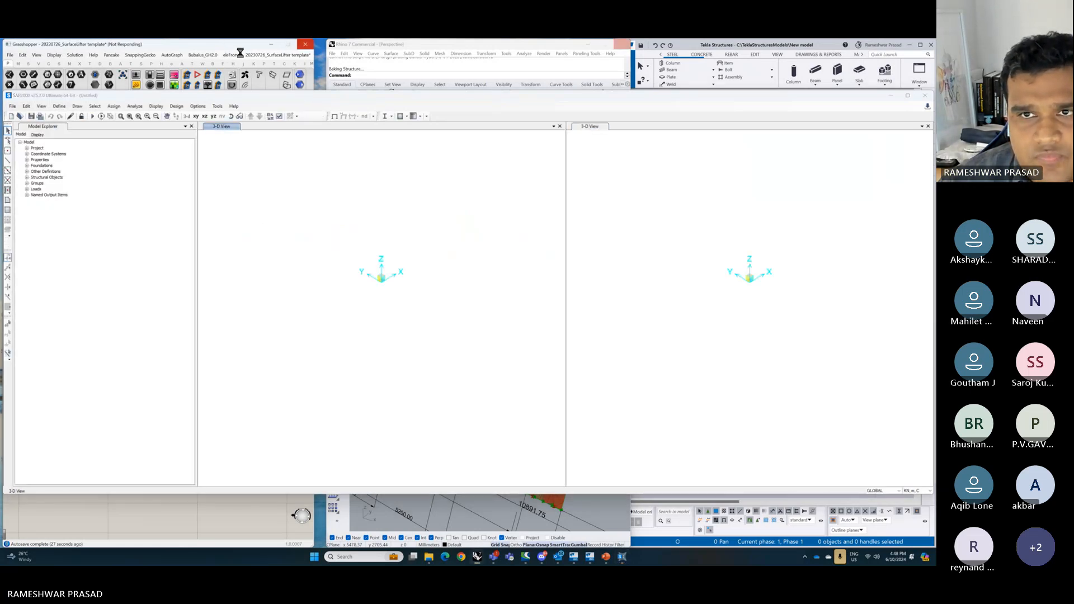
- Return to the Grasshopper definition and run the SAP2000 analysis of the baked panel
left_click(240, 44)
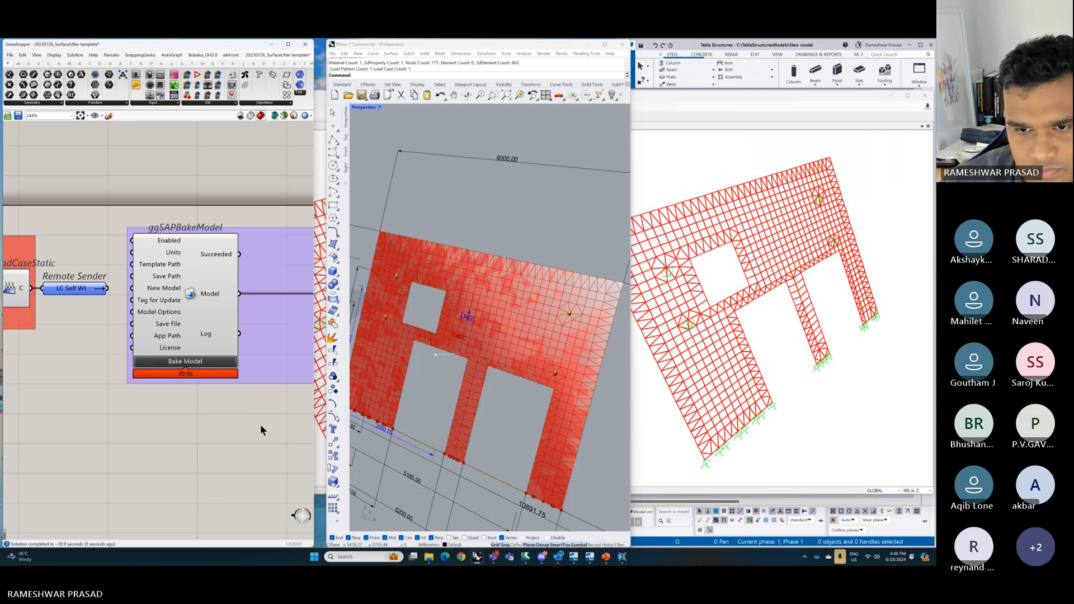
right_click_drag(261, 418, 147, 414)
scroll(134, 407, "down", 4)
right_click_drag(216, 419, 144, 417)
scroll(202, 389, "up", 3)
left_click(205, 385)
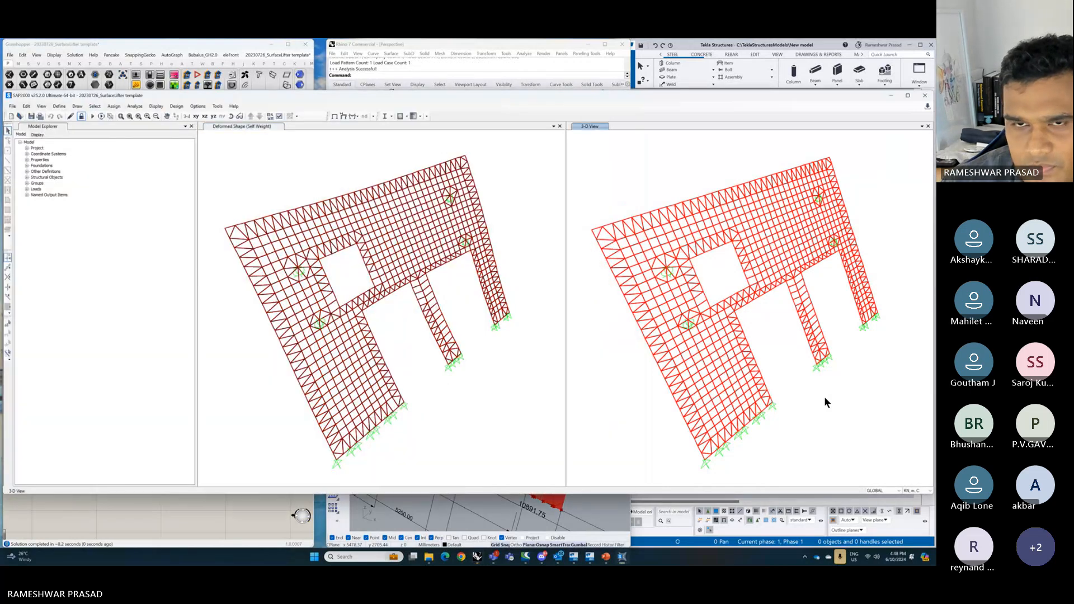
- Display the Self Weight deformed shape in SAP2000 with continuous Resultant contours drawn on the objects, and inspect the panel in 3D
left_click(156, 106)
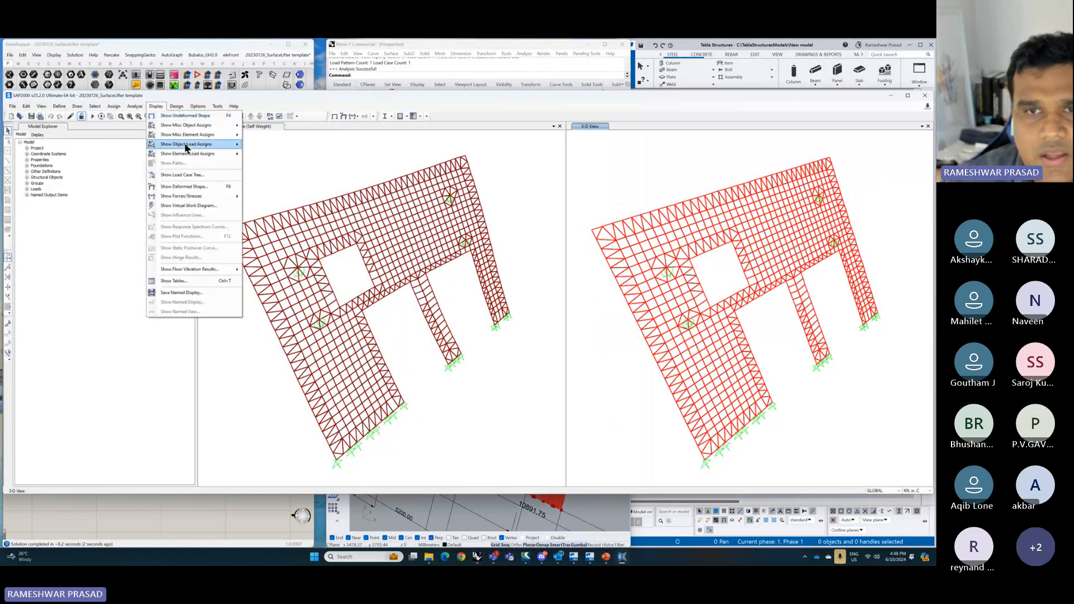
mouse_move(230, 144)
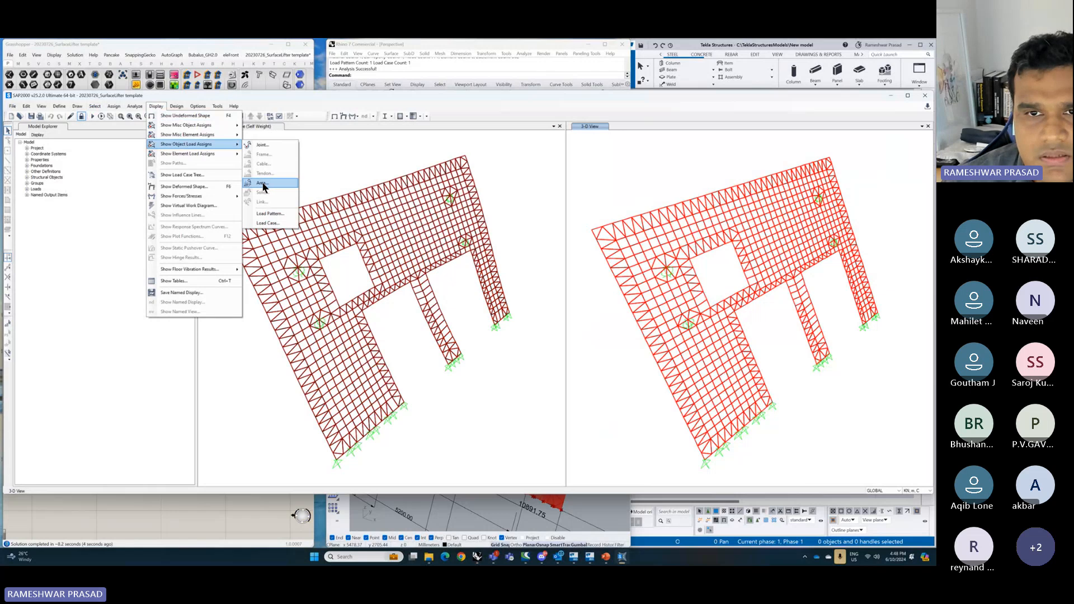
left_click(204, 191)
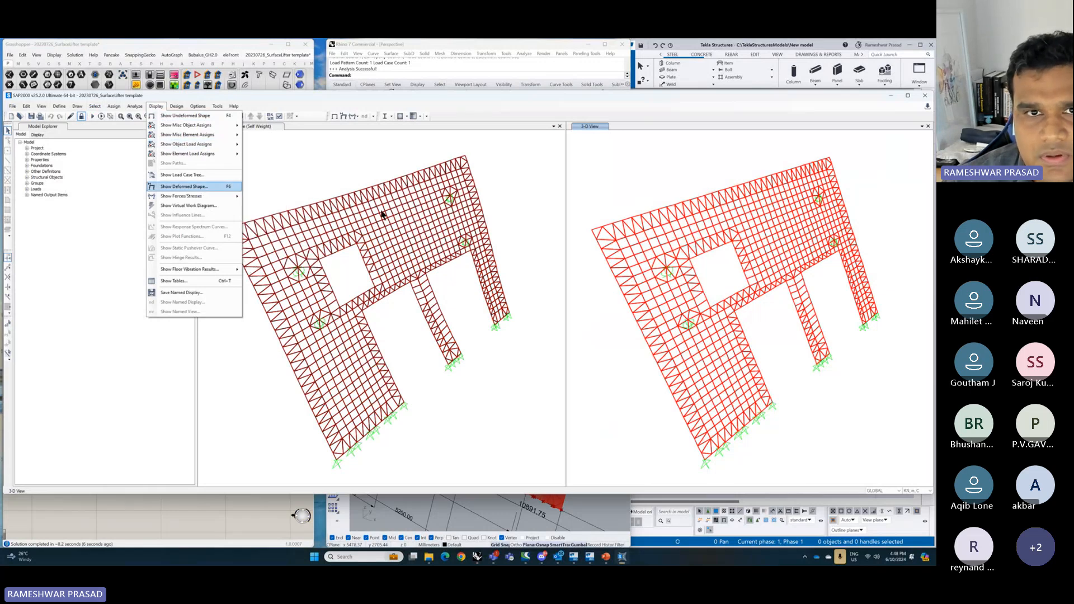
left_click(332, 322)
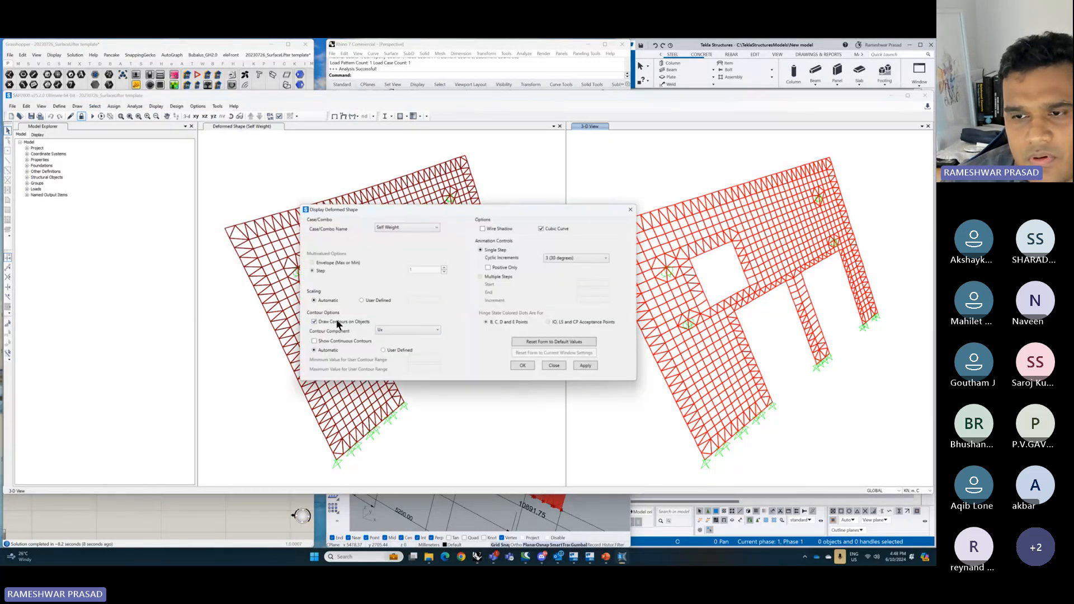
left_click(399, 330)
left_click(371, 360)
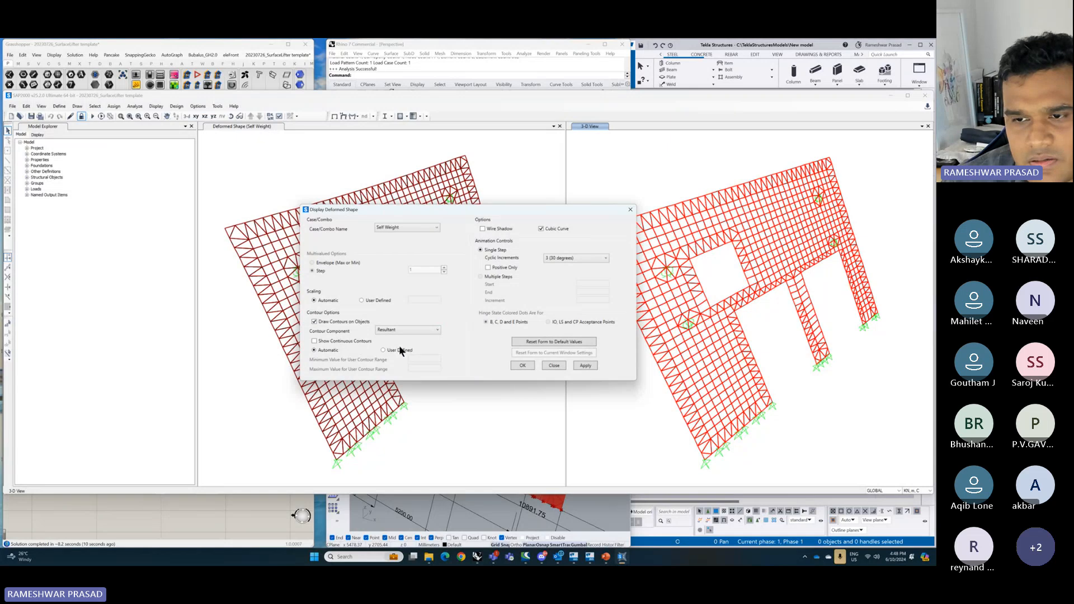
left_click(586, 366)
left_click_drag(495, 207, 379, 197)
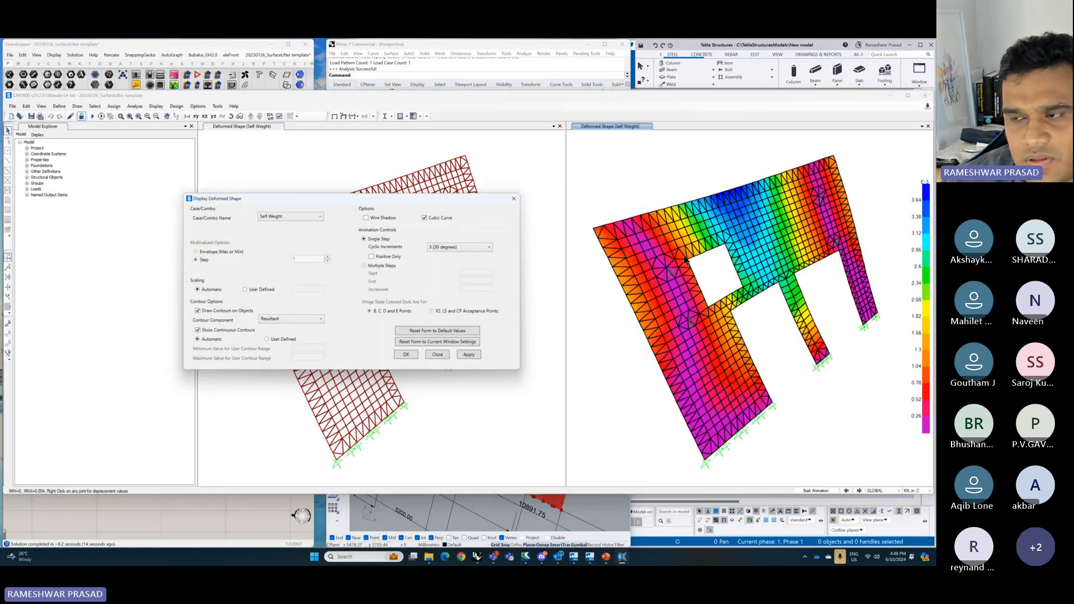
mouse_move(676, 283)
mouse_move(675, 278)
middle_mouse_down("shift")
mouse_move(792, 277)
mouse_move(692, 273)
middle_mouse_up("shift")
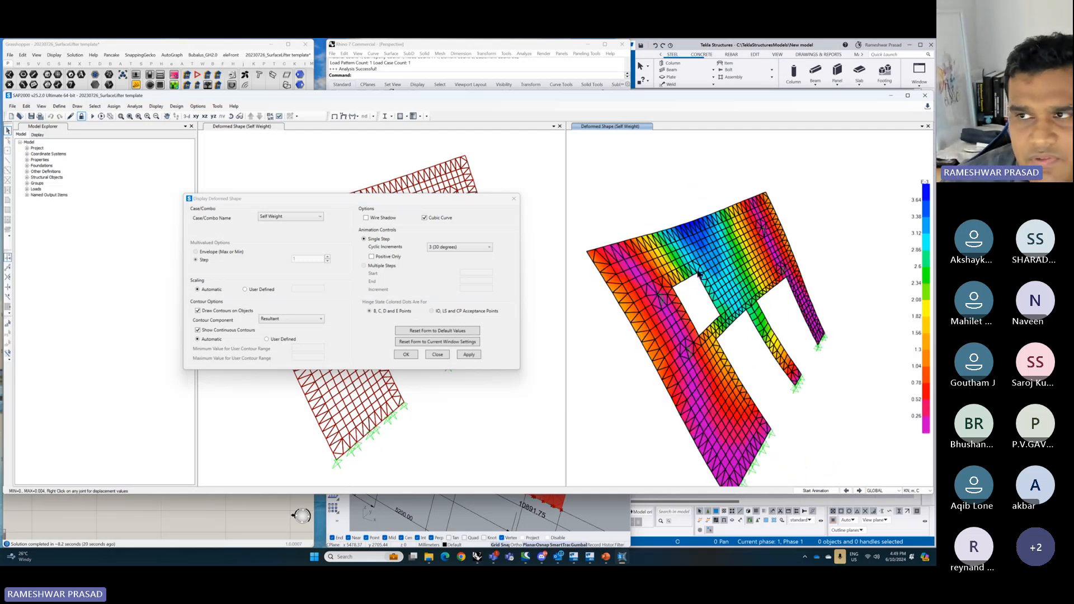
left_click(515, 199)
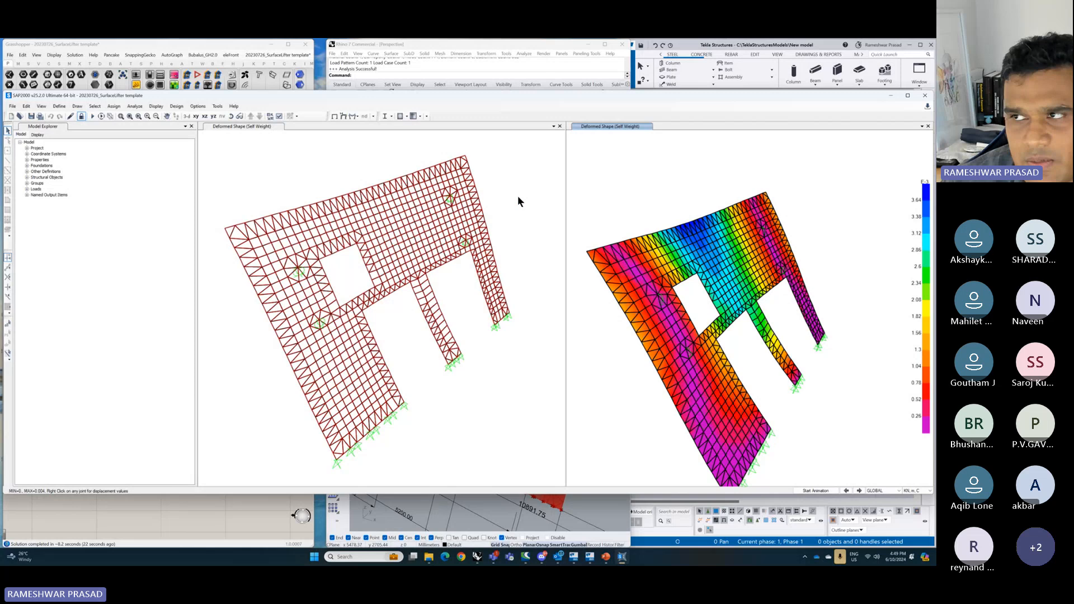
- Close SAP2000, confirming the exit, and close the Rhino session holding the panel model
left_click(926, 99)
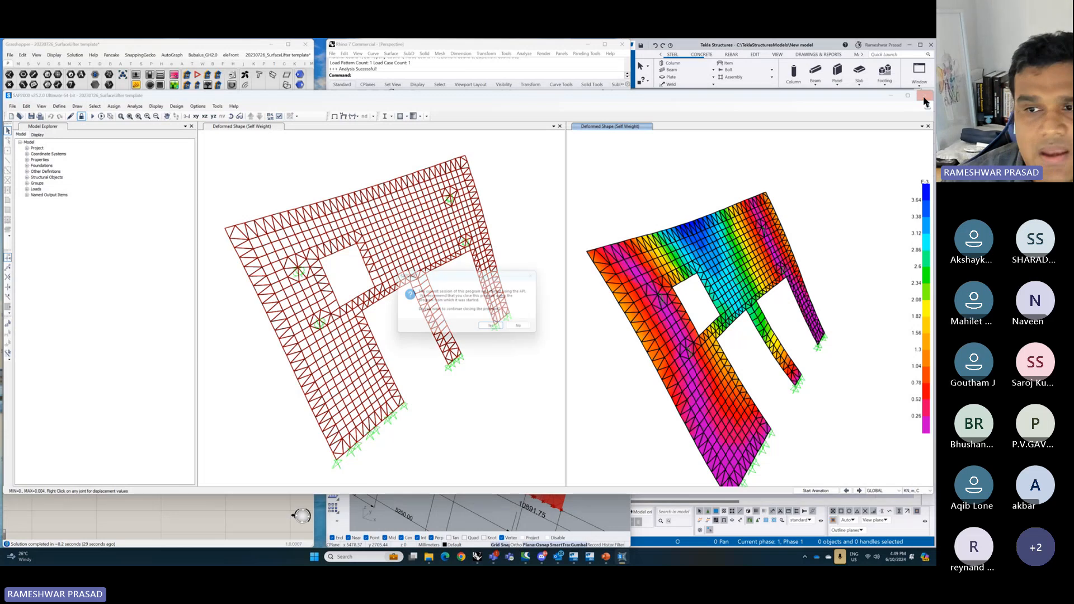
left_click(497, 329)
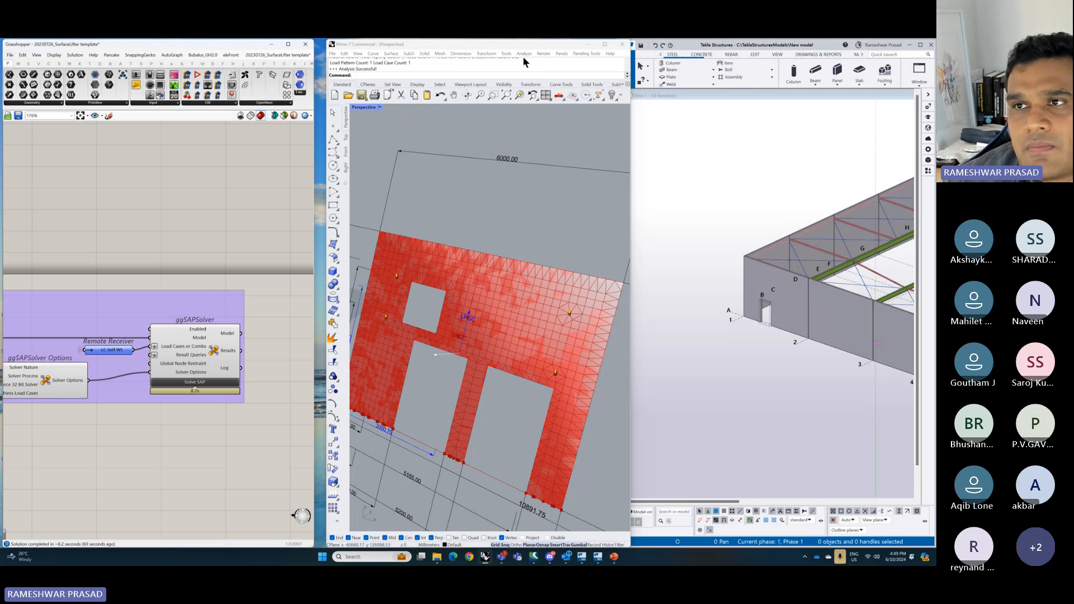
left_click(537, 45)
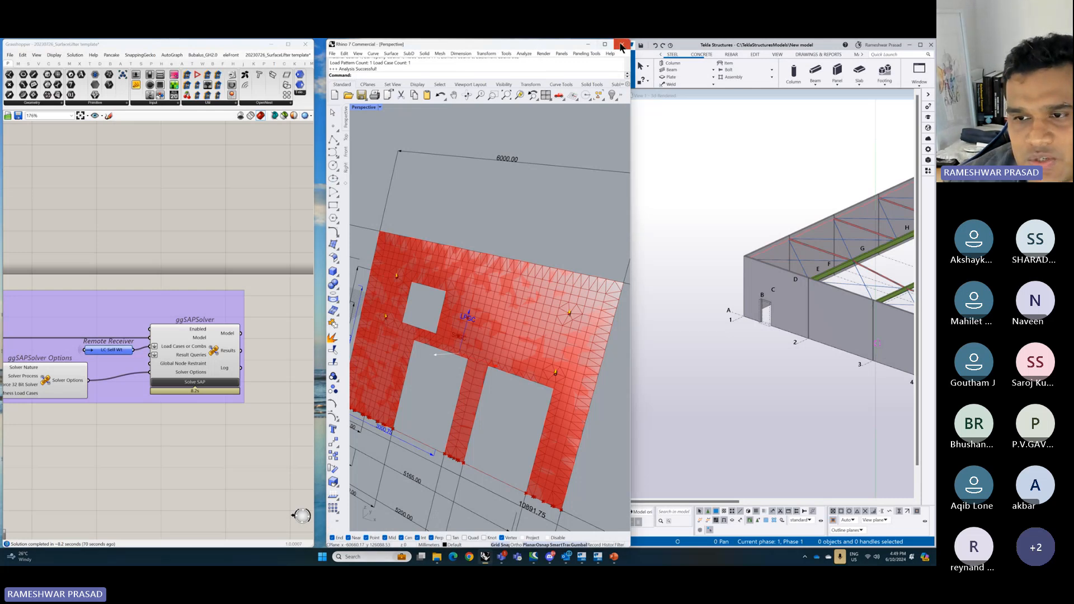
left_click(621, 45)
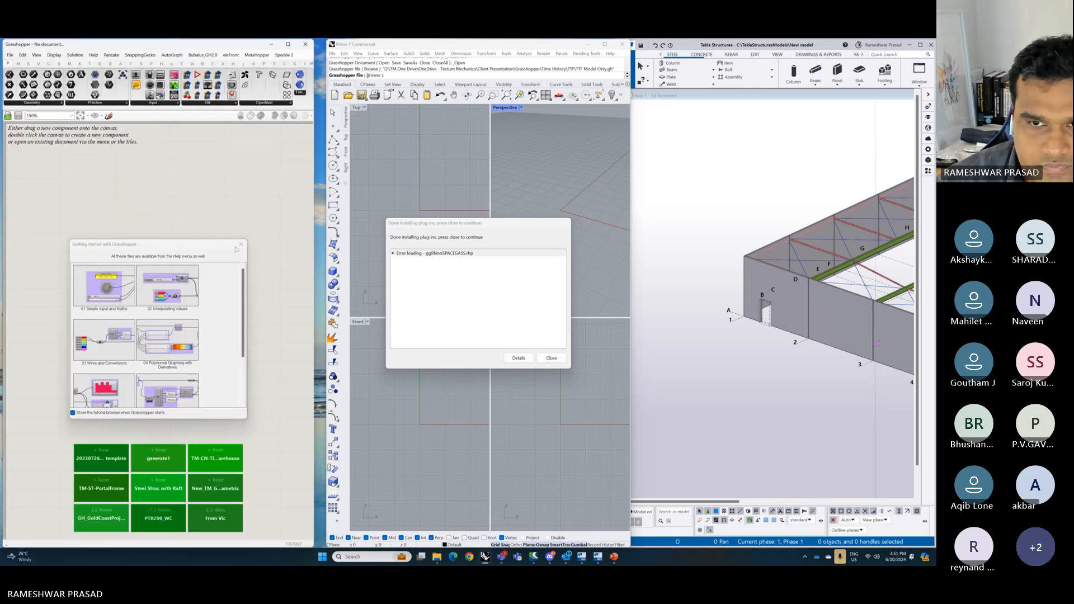
- Dismiss the Grasshopper getting-started window and the plug-in loading dialog in the new Rhino session, and maximise the Perspective viewport
left_click(242, 244)
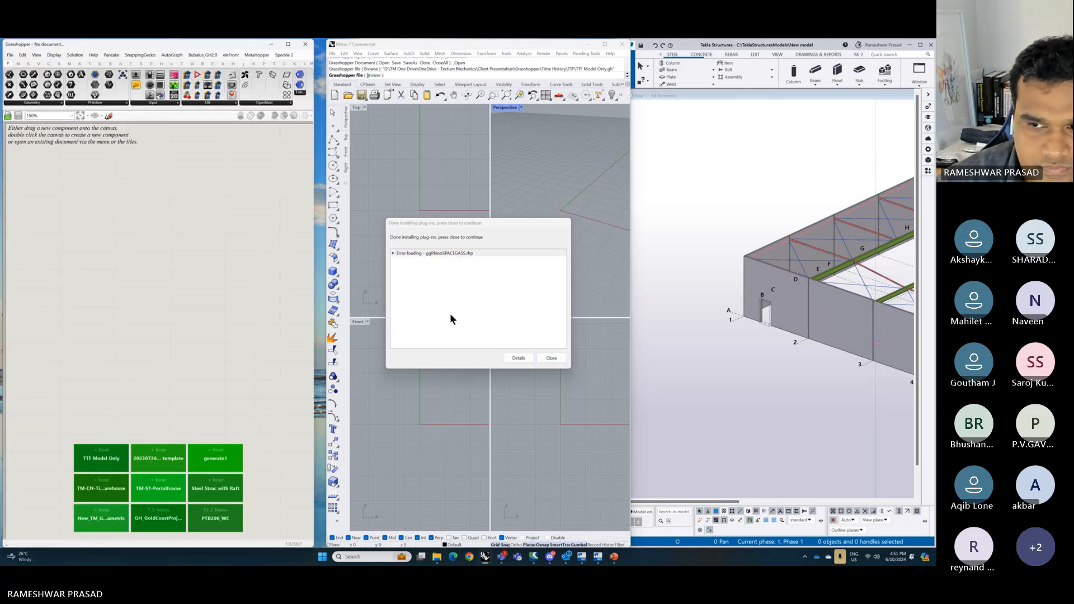
left_click(552, 358)
double_click(505, 107)
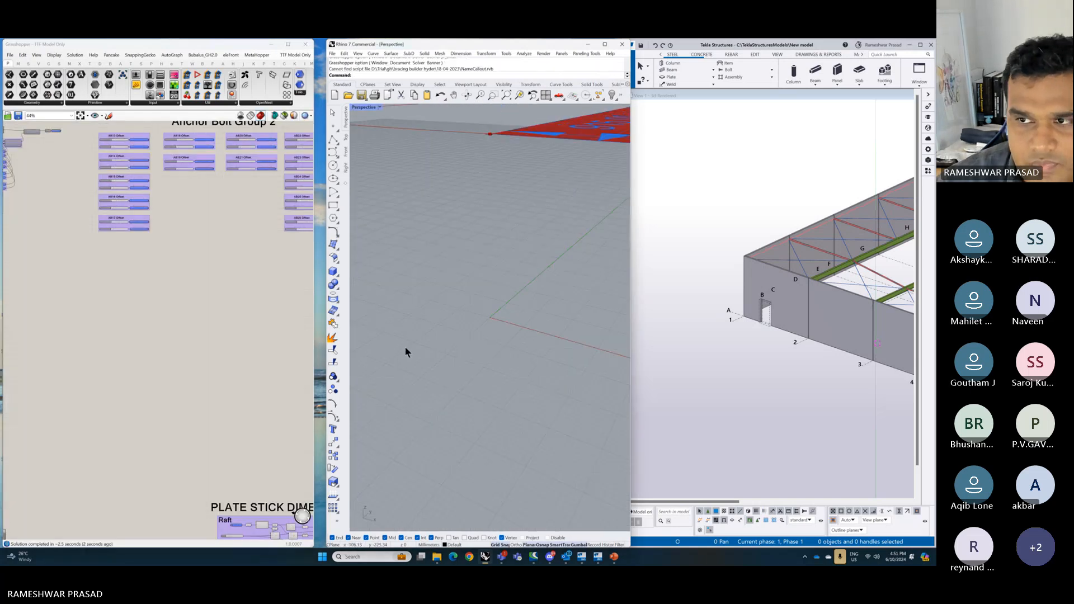
- Enable the Solid Model group under Display Model in the TTF definition to preview the raft, columns and slab as coloured solids
scroll(405, 346, "down", 5)
scroll(204, 338, "down", 3)
scroll(203, 334, "down", 2)
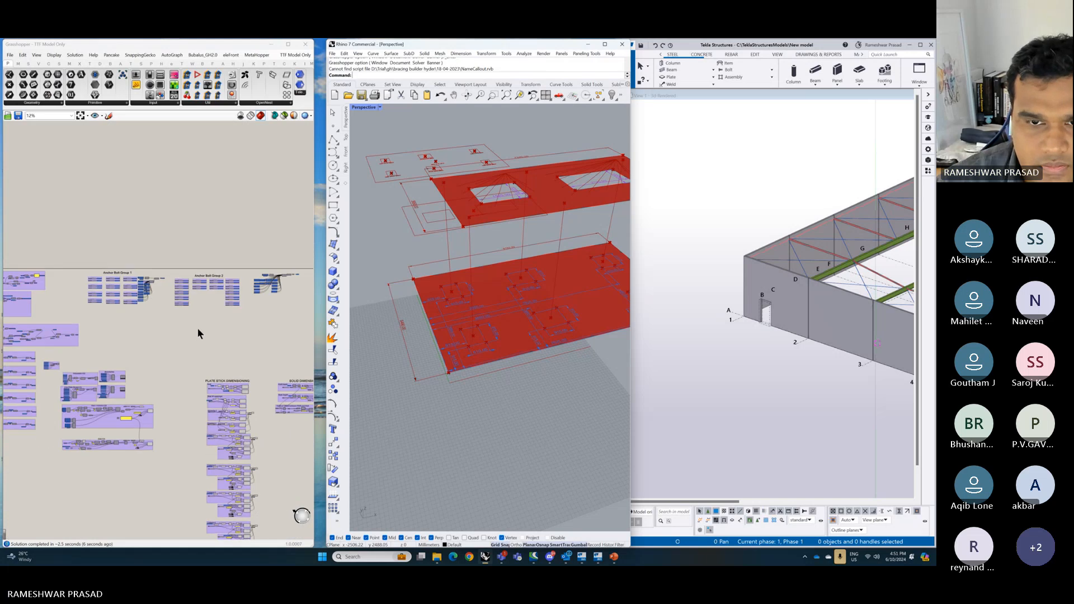
right_click_drag(291, 333, 112, 329)
right_click_drag(305, 333, 70, 329)
right_click_drag(254, 339, 137, 337)
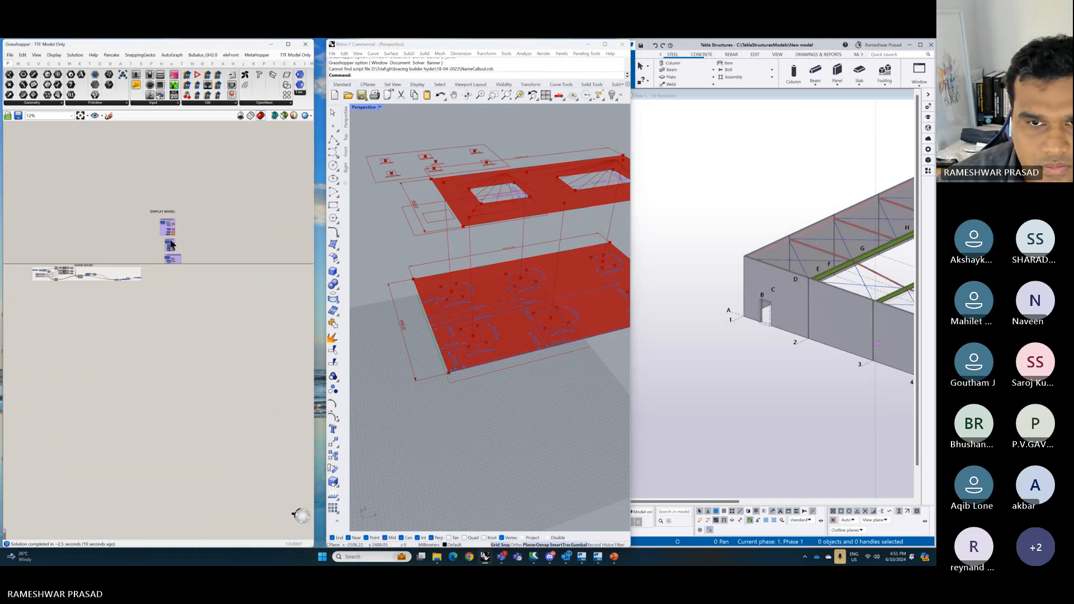
scroll(167, 239, "up", 6)
right_click_drag(462, 381, 523, 391)
scroll(125, 271, "up", 2)
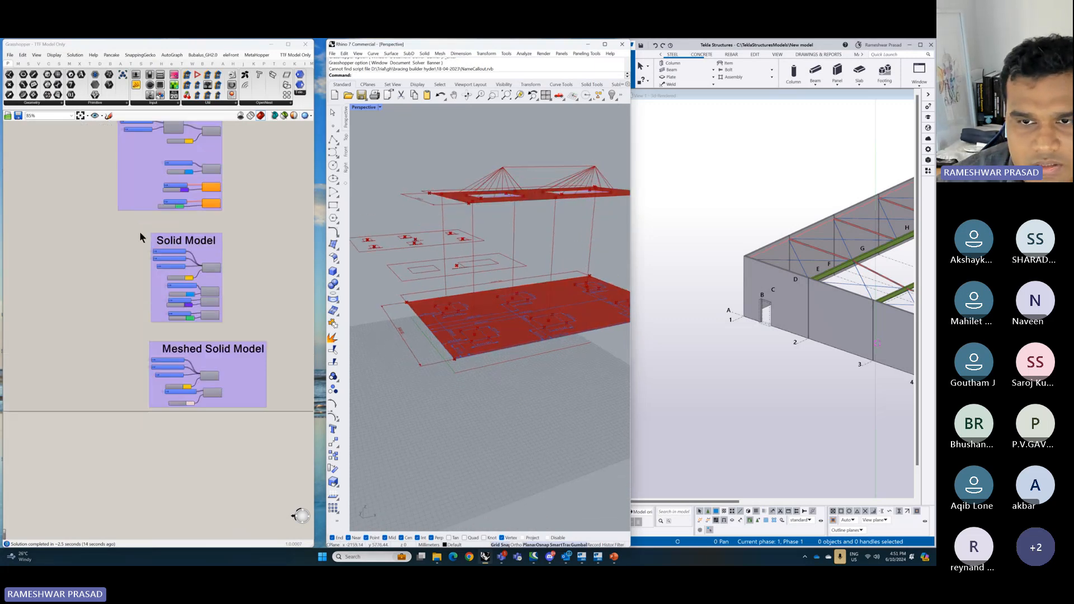
left_click_drag(140, 231, 257, 321)
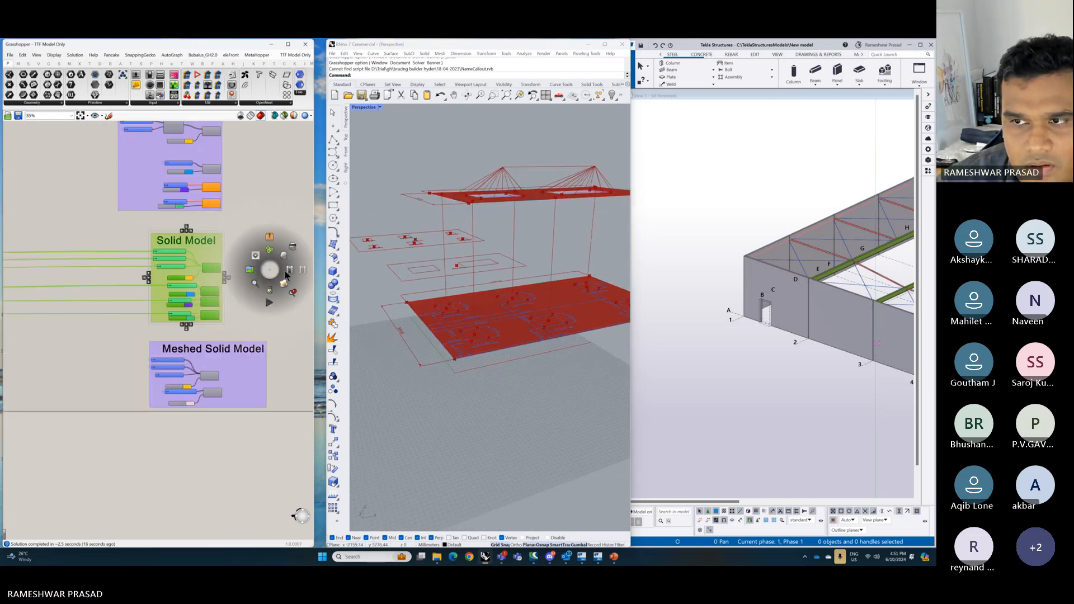
middle_click(237, 263)
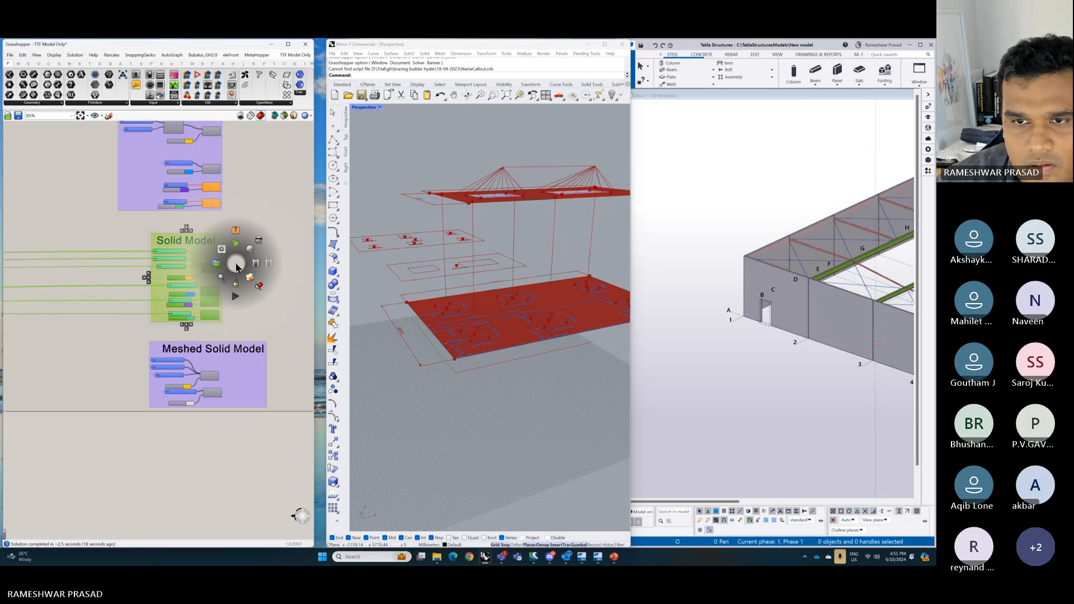
left_click(250, 254)
left_click(238, 225)
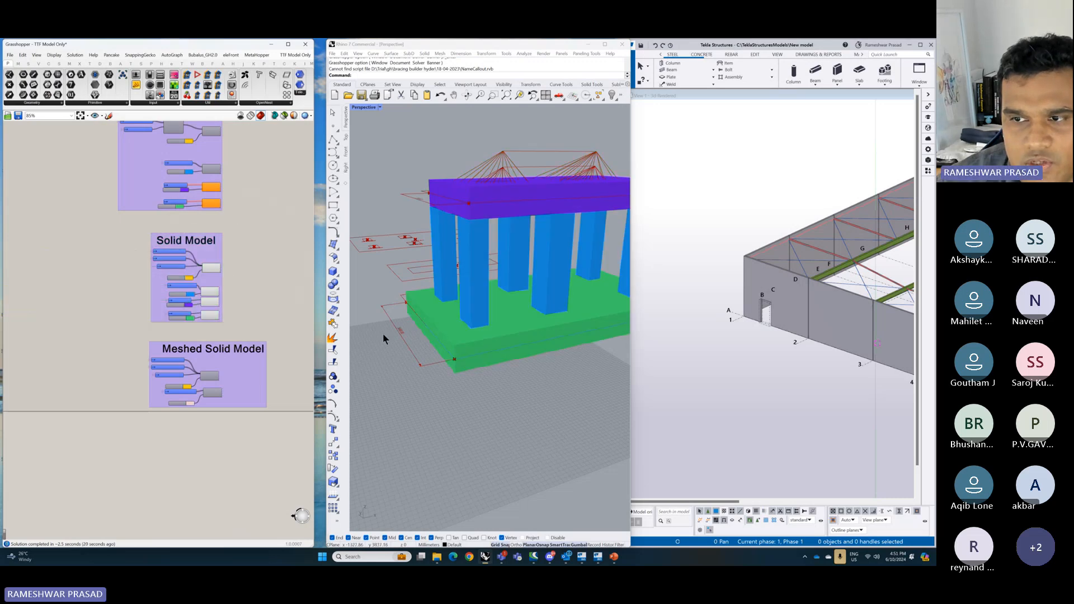
right_click_drag(383, 334, 414, 384)
- Increase the Length of Raft Foundation slider to about 10600
scroll(257, 277, "down", 5)
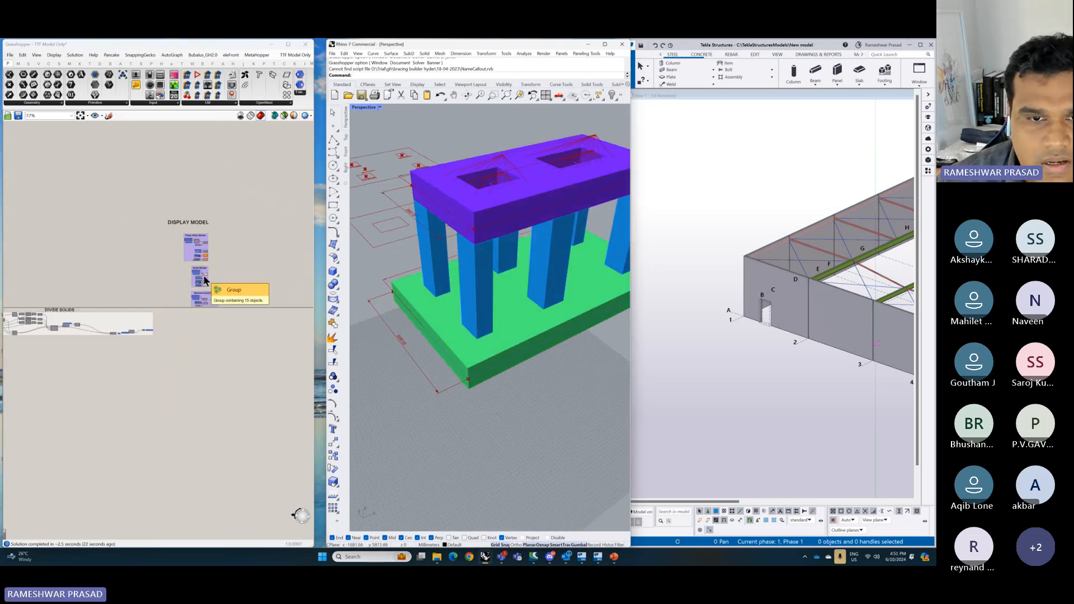
right_click_drag(75, 261, 230, 257)
scroll(153, 310, "up", 3)
scroll(153, 314, "up", 10)
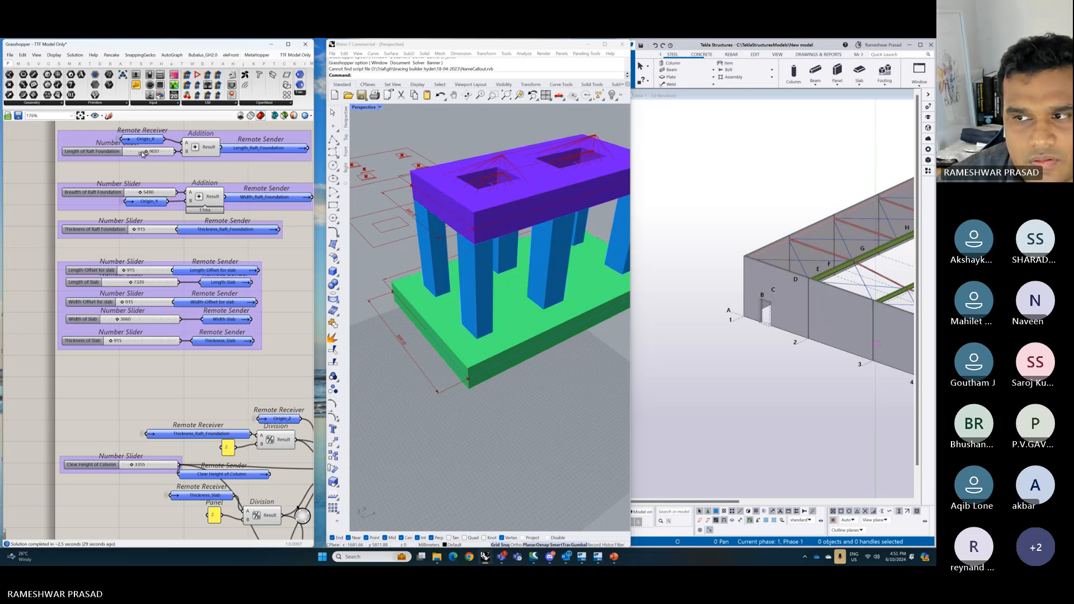
left_click_drag(144, 153, 152, 153)
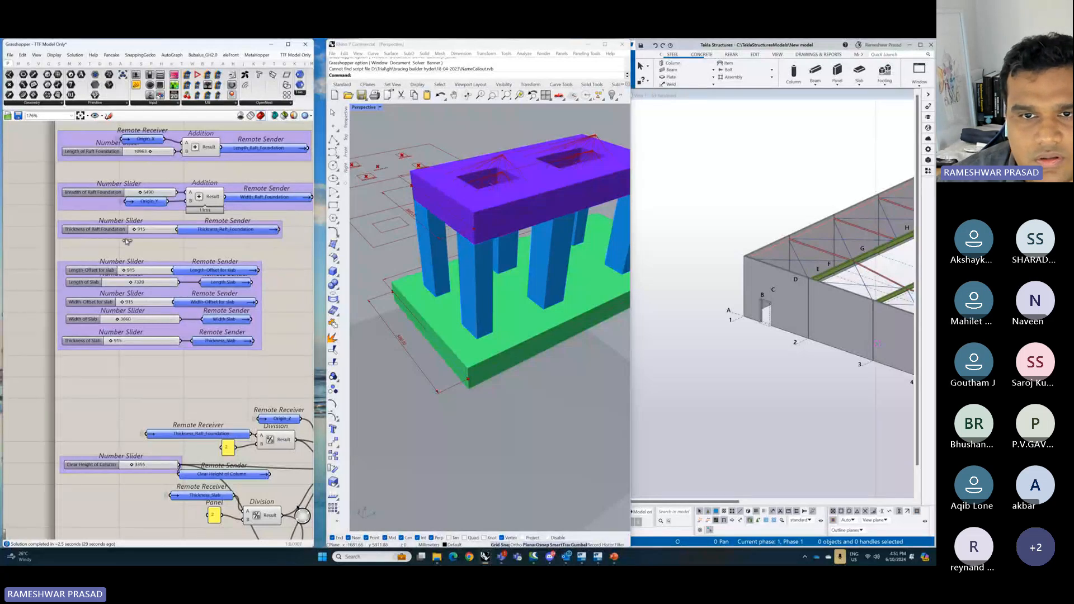
- Disable the Solid Model display group so only the lightweight plate and stick model is previewed
scroll(126, 242, "down", 5)
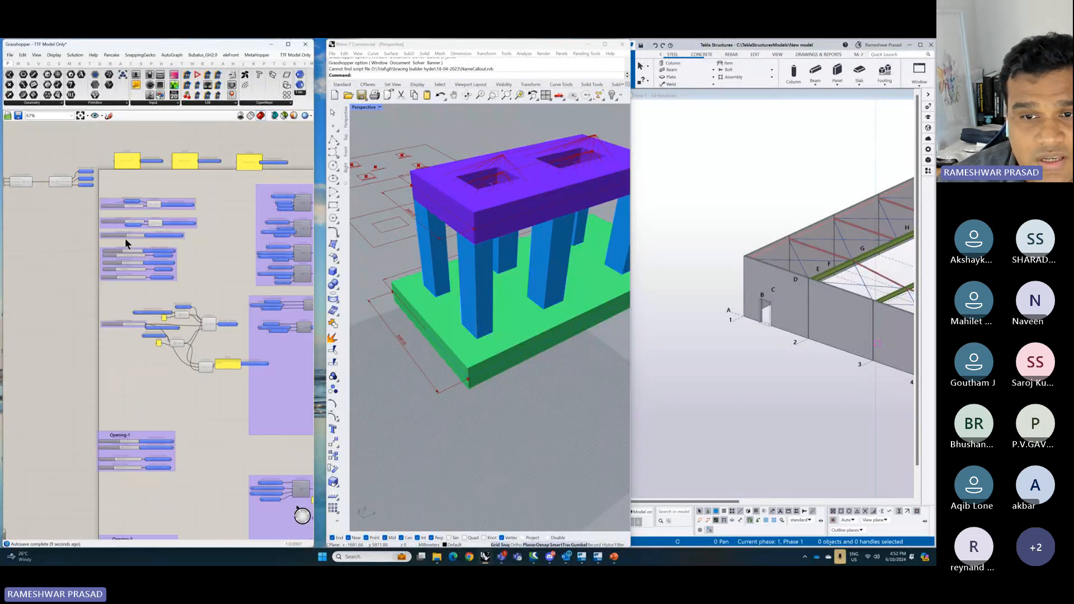
scroll(125, 237, "down", 5)
right_click_drag(267, 198, 198, 208)
scroll(247, 226, "up", 10)
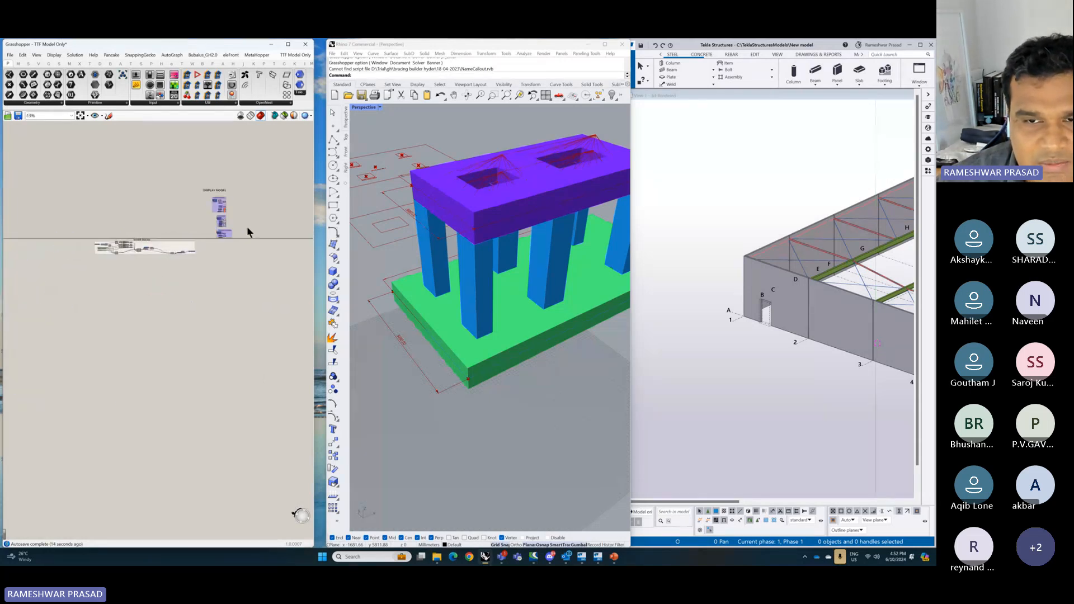
scroll(160, 204, "up", 2)
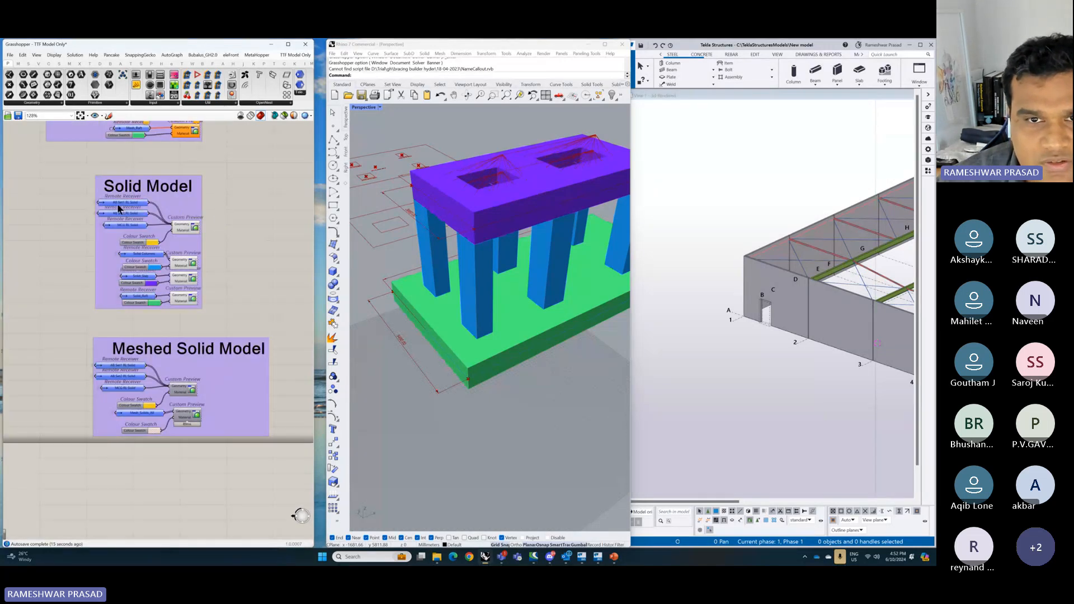
left_click_drag(79, 160, 237, 297)
middle_click(252, 240)
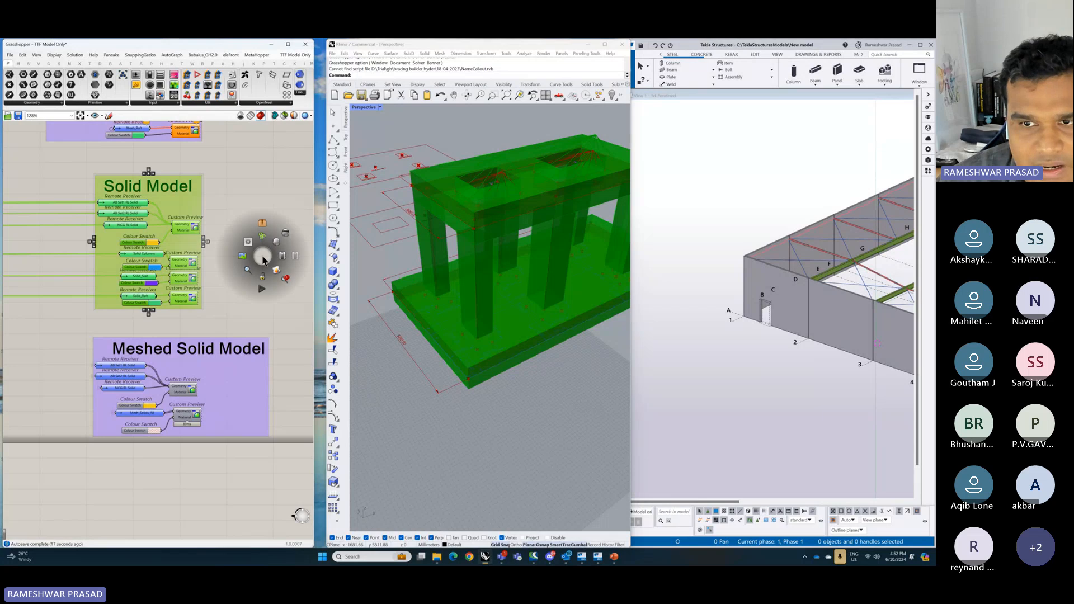
left_click(284, 233)
- Set the Length of Raft Foundation slider to exactly 9310
scroll(251, 278, "down", 15)
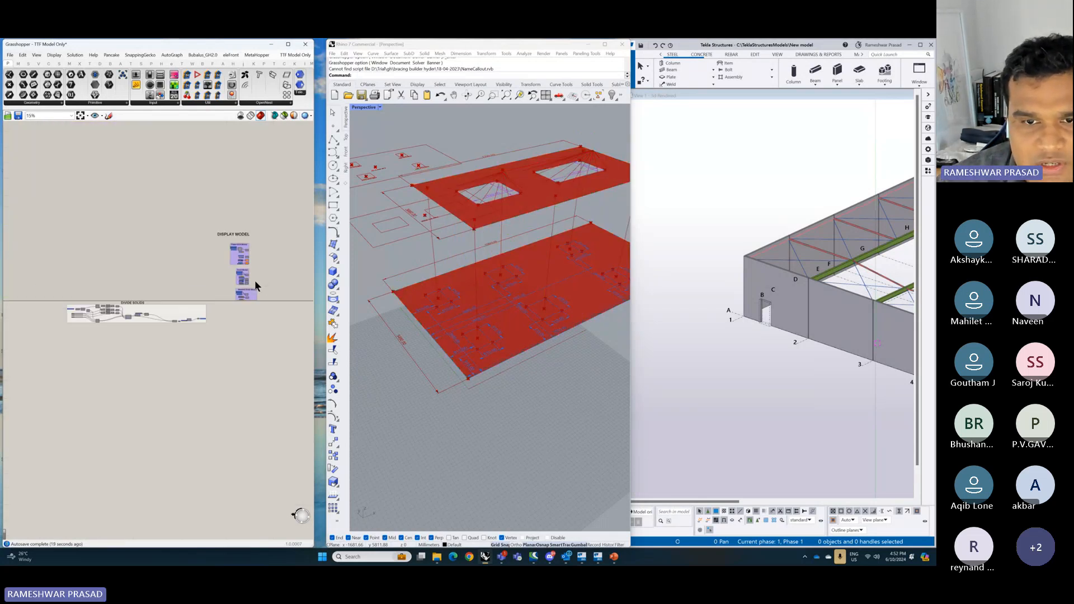
scroll(103, 255, "up", 10)
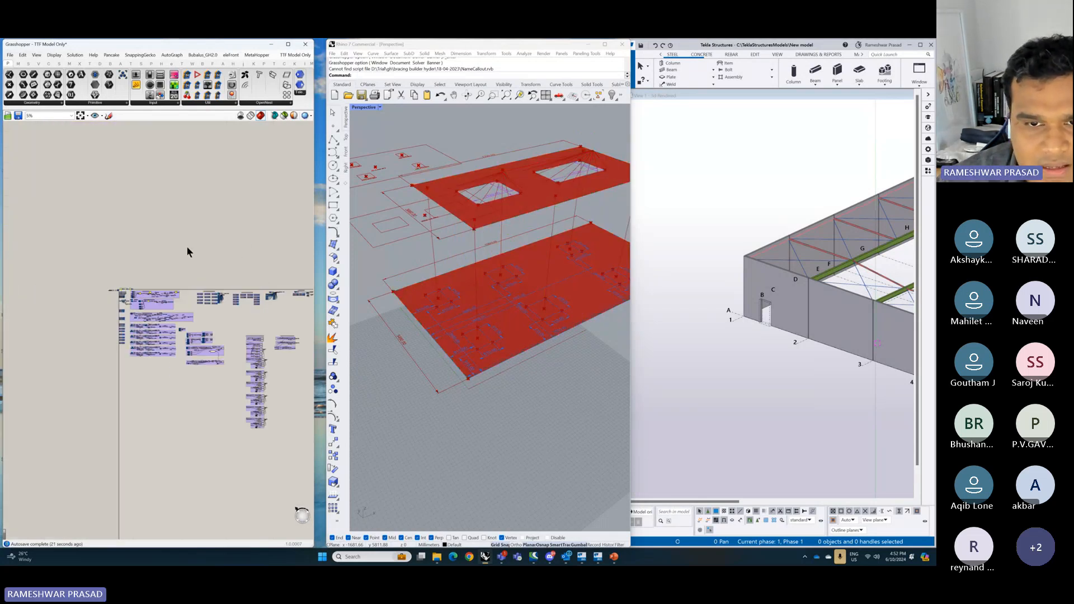
scroll(81, 330, "up", 6)
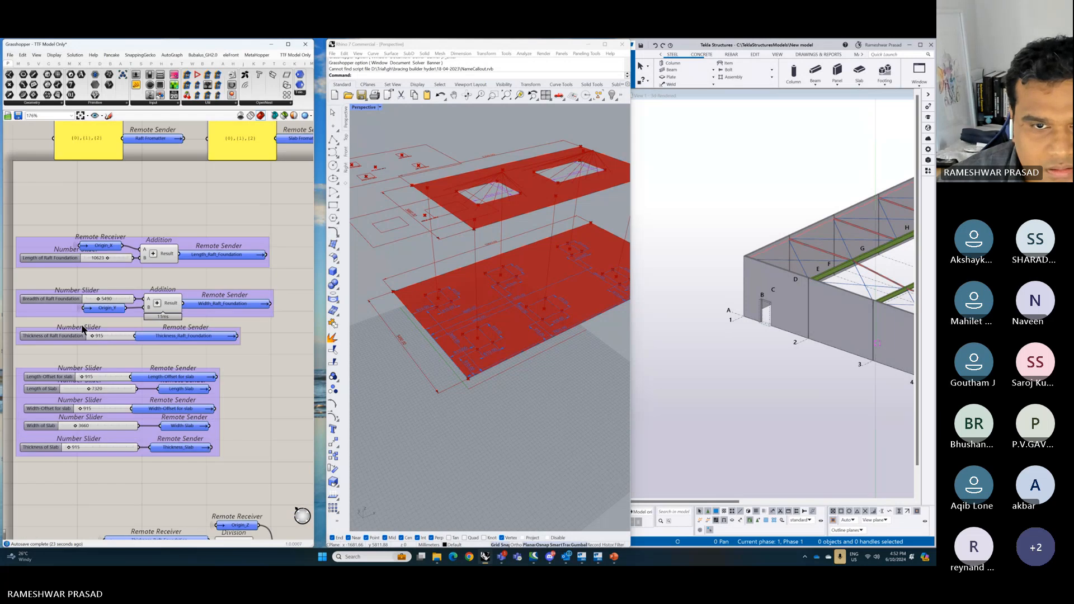
double_click(102, 259)
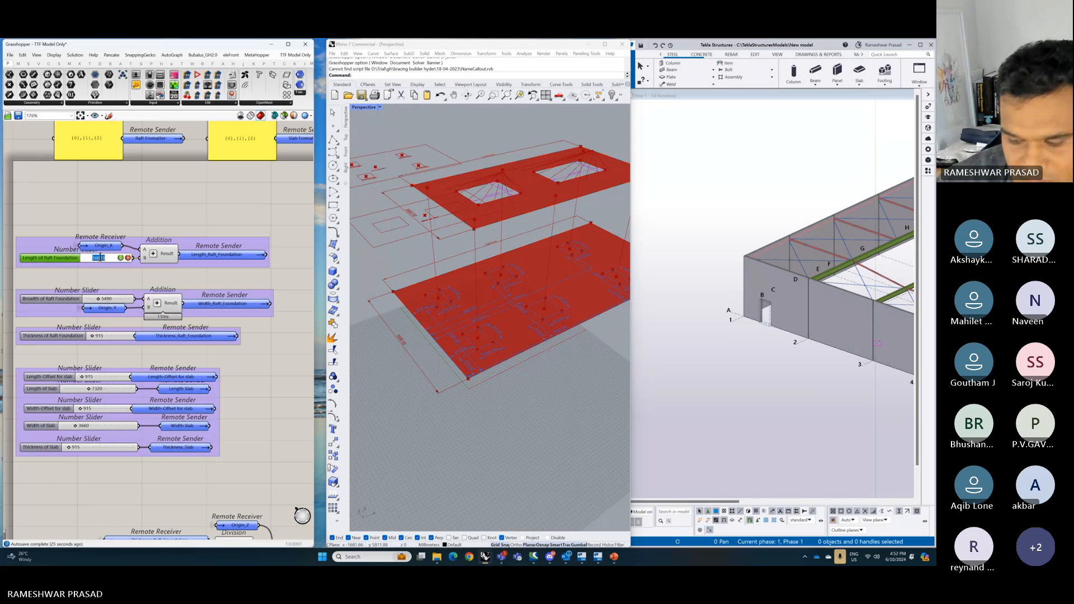
type("9310")
key("Return")
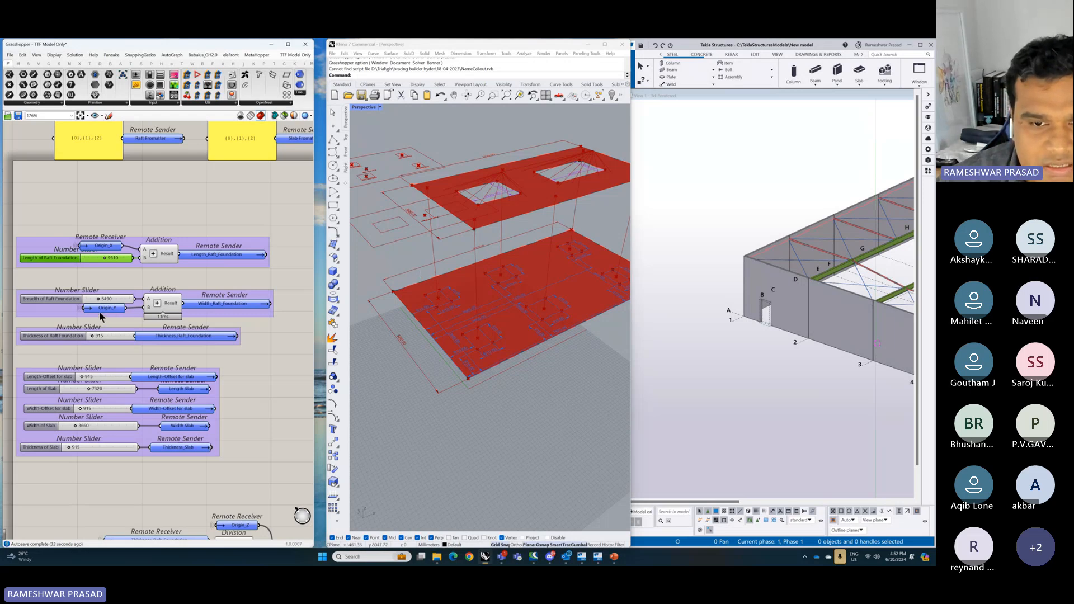
- Move the first slab opening by setting the Opening1 Length Offset slider to about 1525.5
scroll(100, 314, "down", 5)
scroll(109, 489, "up", 8)
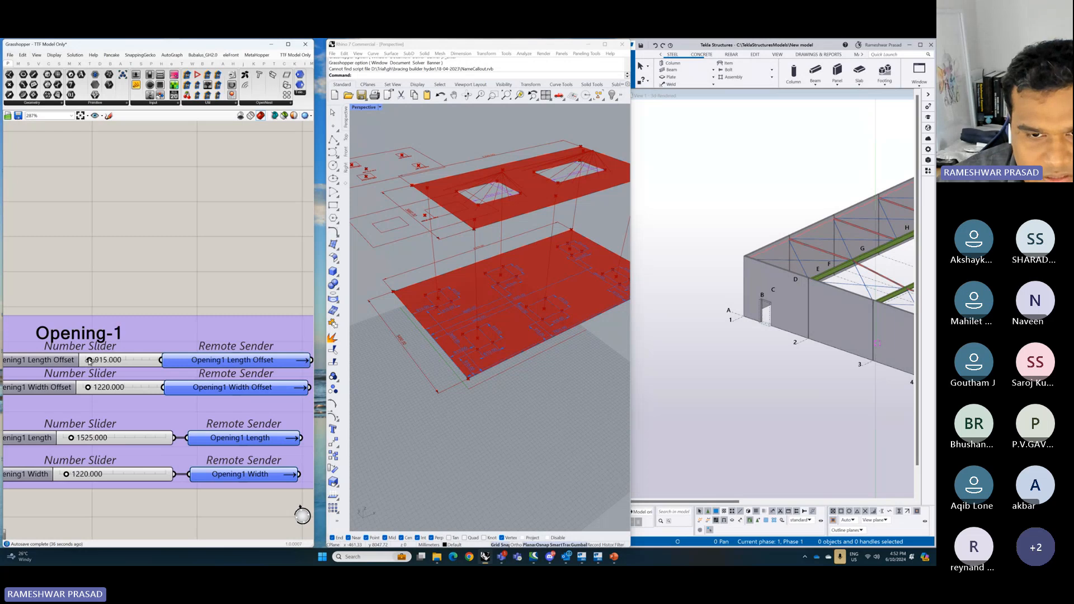
left_click_drag(91, 361, 95, 362)
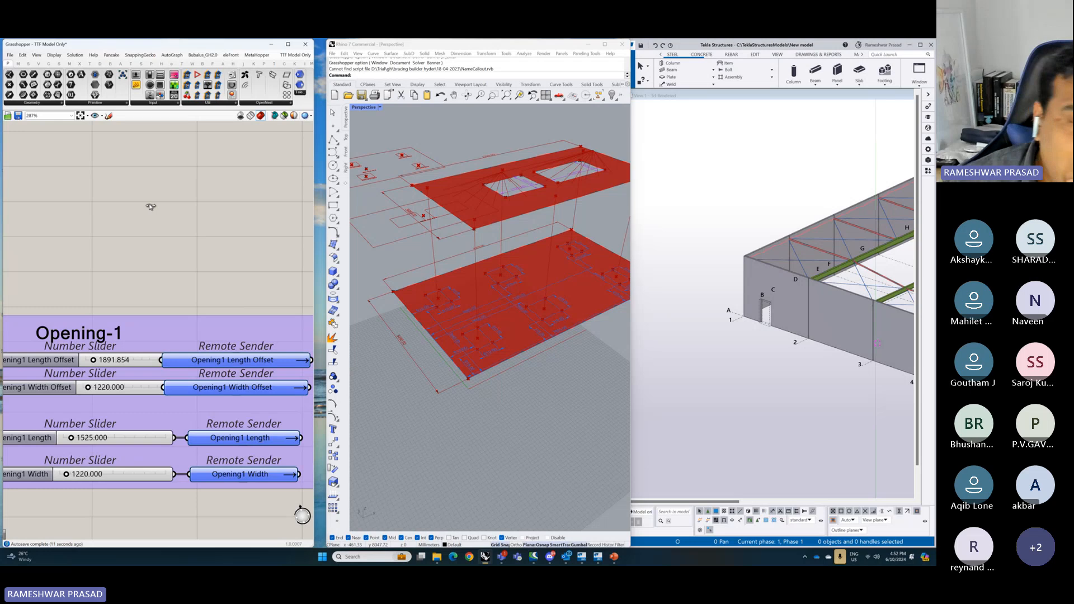
left_click_drag(150, 205, 148, 205)
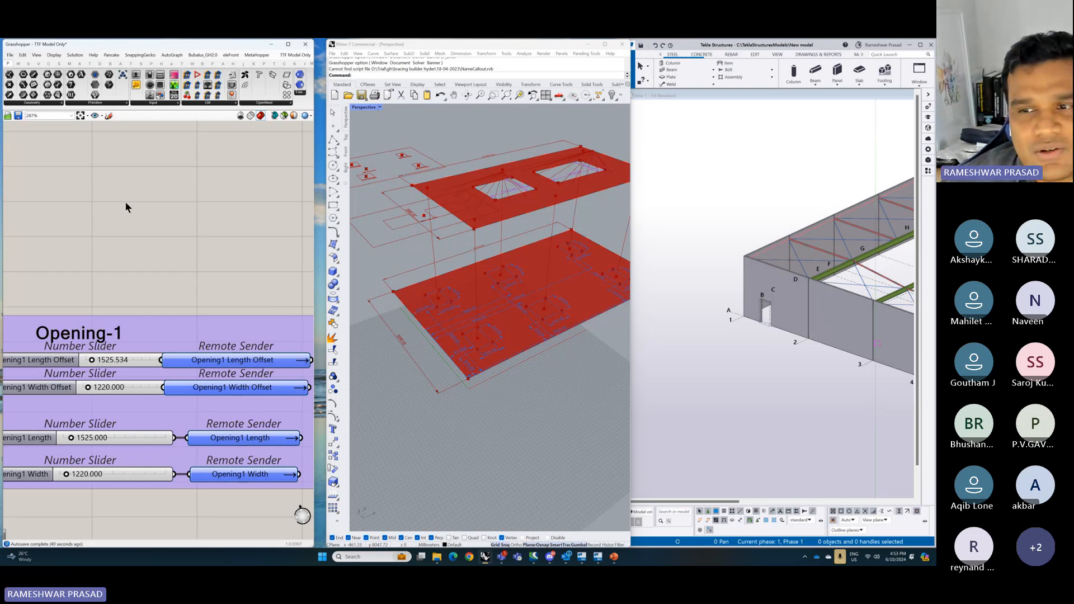
- Close Rhino without saving the current definition, restart it with the TTF Grasshopper definition and dismiss the start-up dialogs
left_click(622, 44)
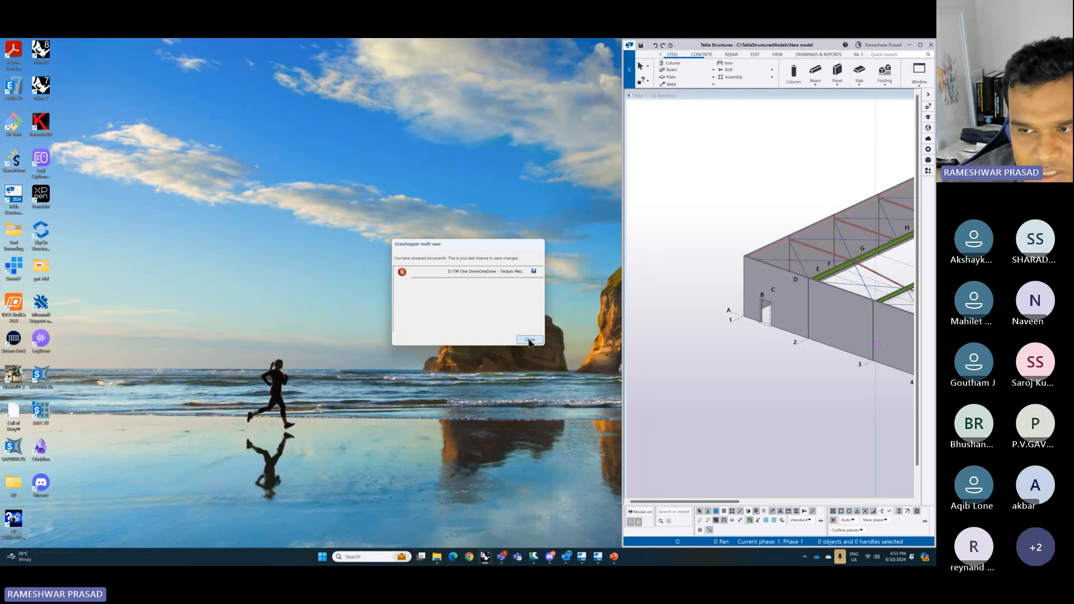
left_click(528, 339)
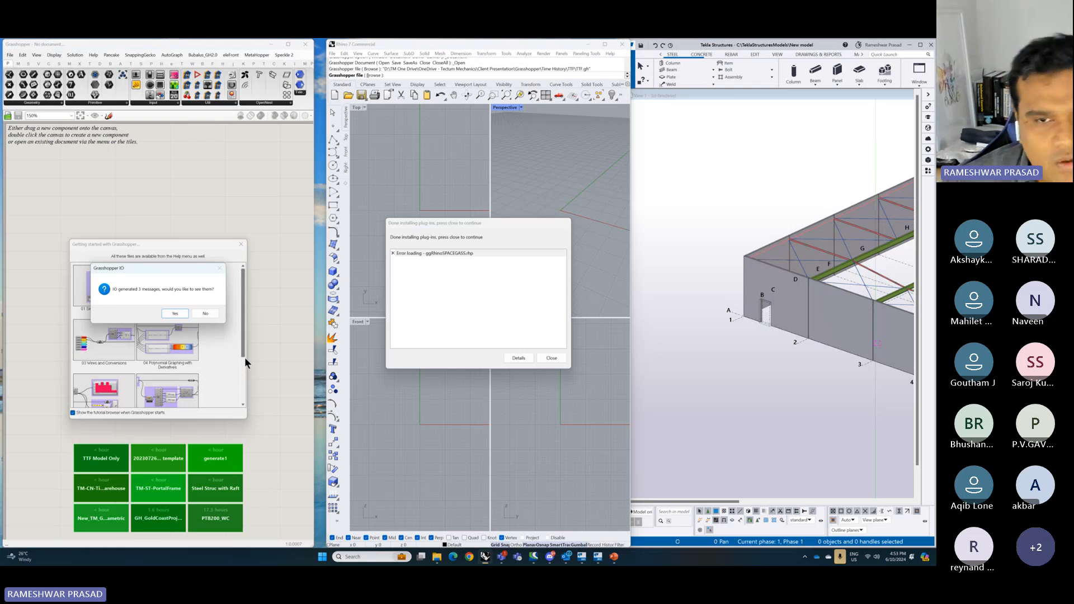
left_click(203, 314)
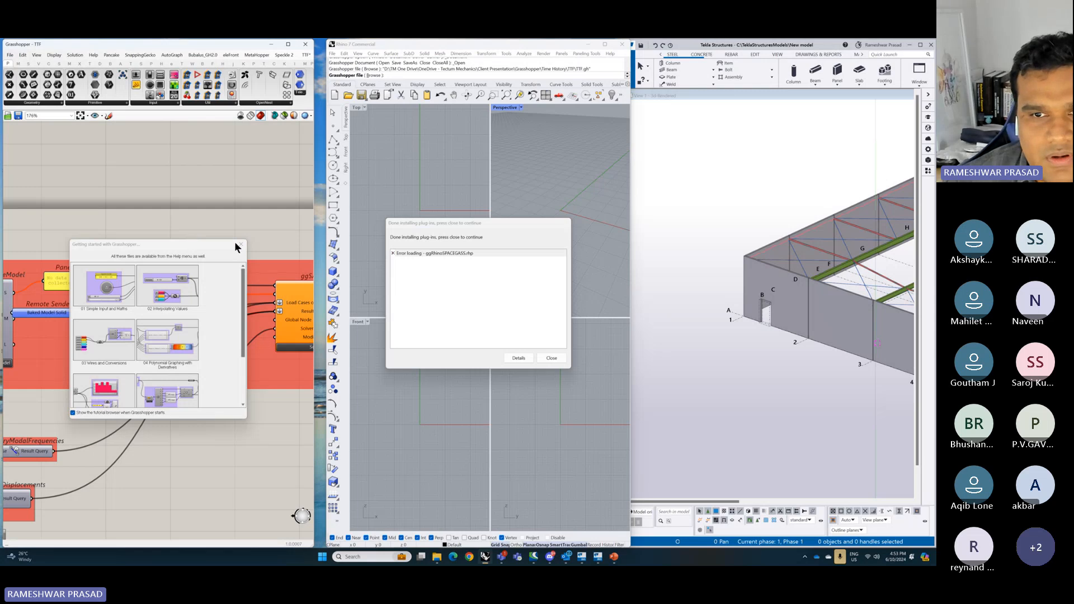
left_click(237, 244)
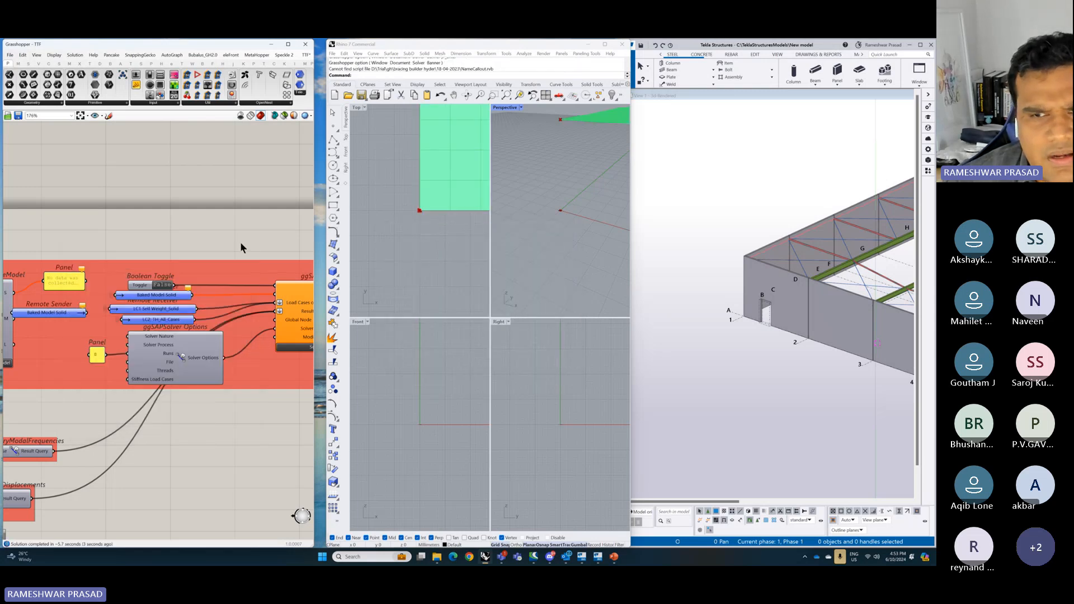
- Maximize the Perspective viewport and enlarge the Rhino window over the whole area beside Grasshopper
double_click(506, 107)
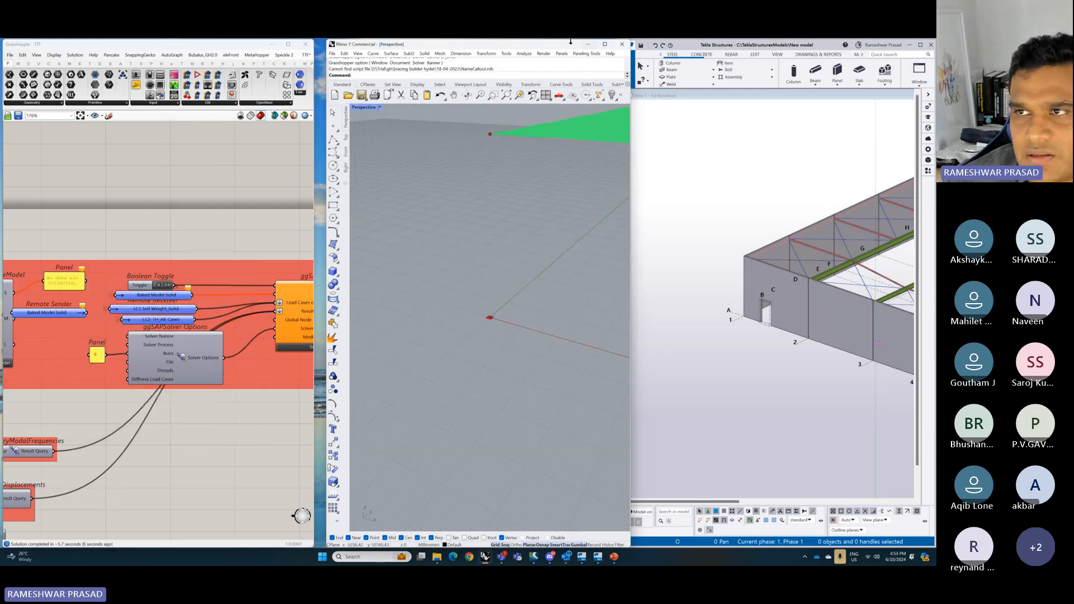
left_click_drag(631, 151, 936, 177)
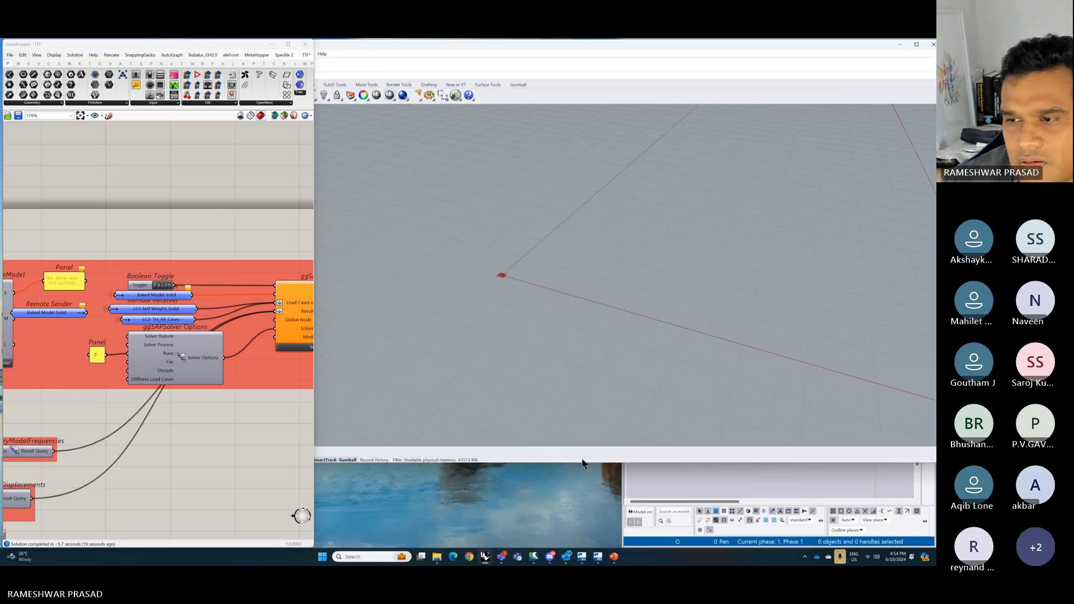
left_click_drag(582, 463, 582, 547)
scroll(507, 311, "down", 8)
scroll(128, 318, "down", 10)
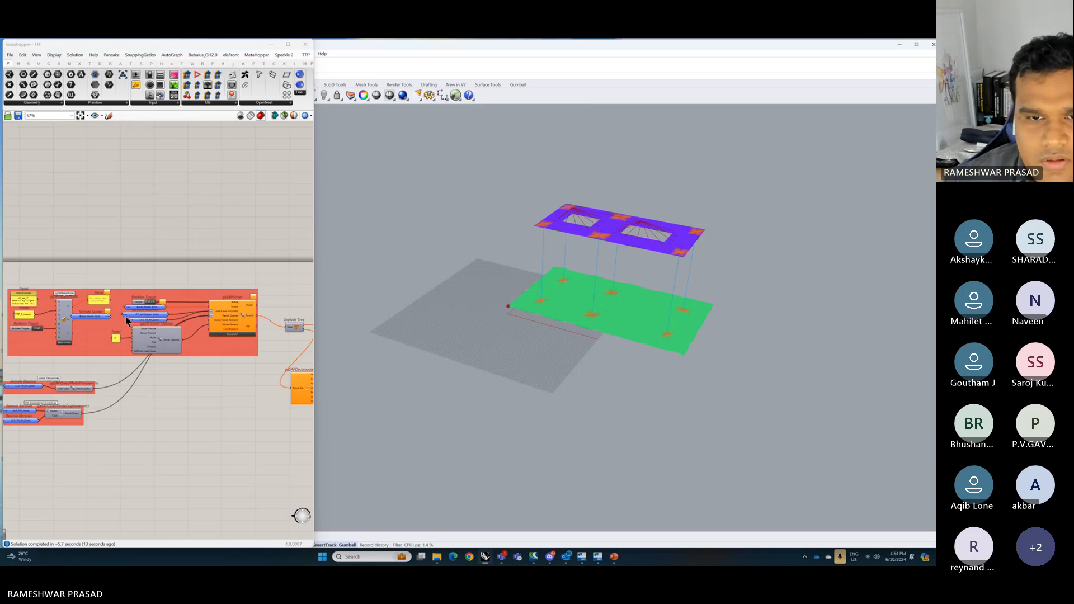
- Enable the preview of the Solid Model and Meshed Solid Model display groups
scroll(128, 317, "up", 4)
scroll(31, 279, "up", 5)
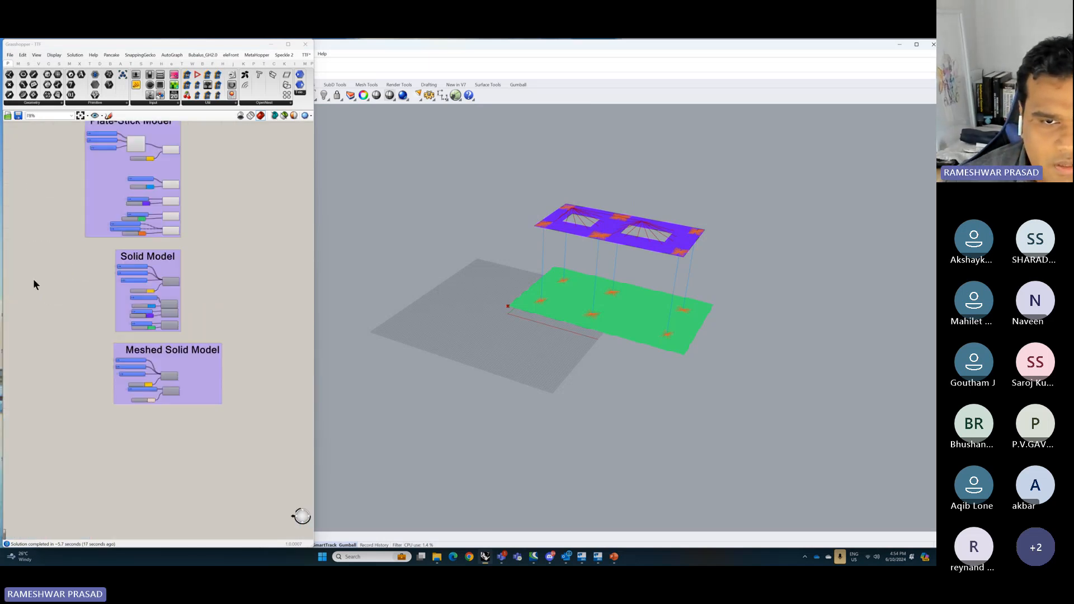
left_click_drag(85, 246, 271, 437)
middle_click(270, 304)
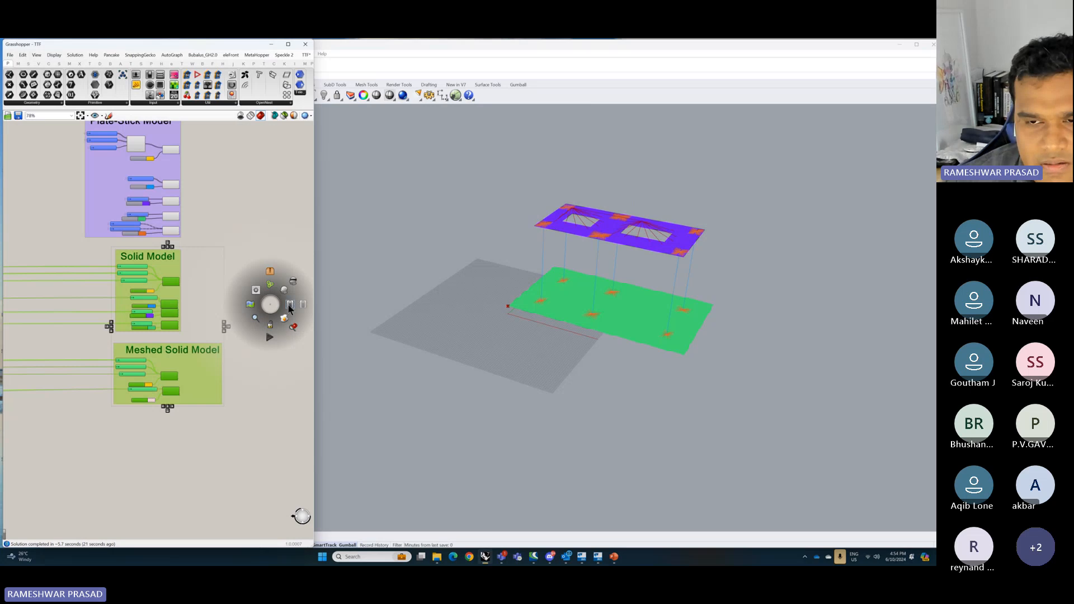
left_click(282, 291)
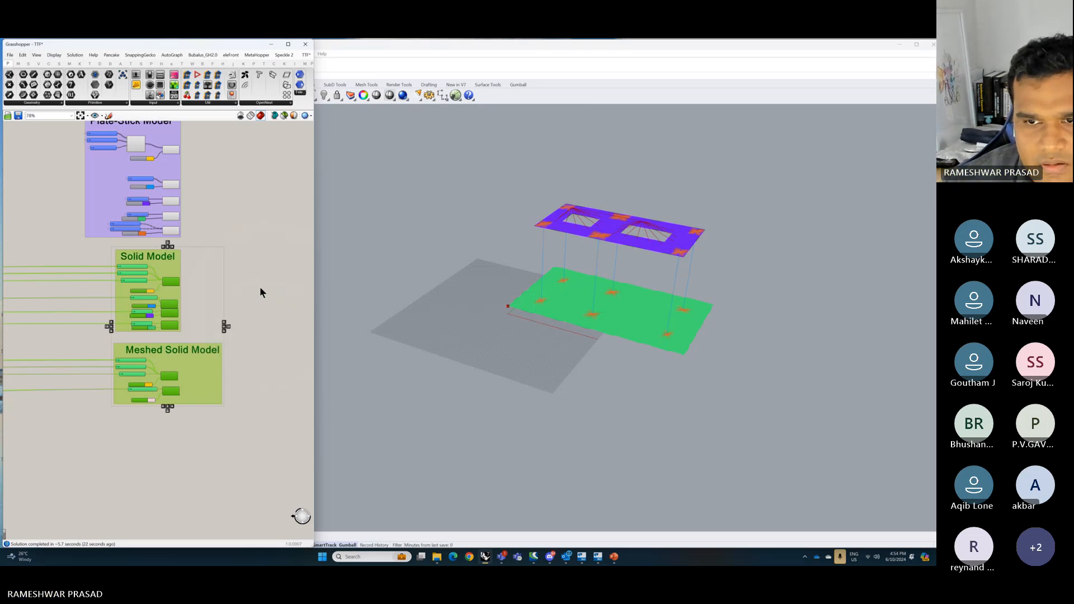
middle_click(261, 293)
left_click(273, 283)
left_click(252, 341)
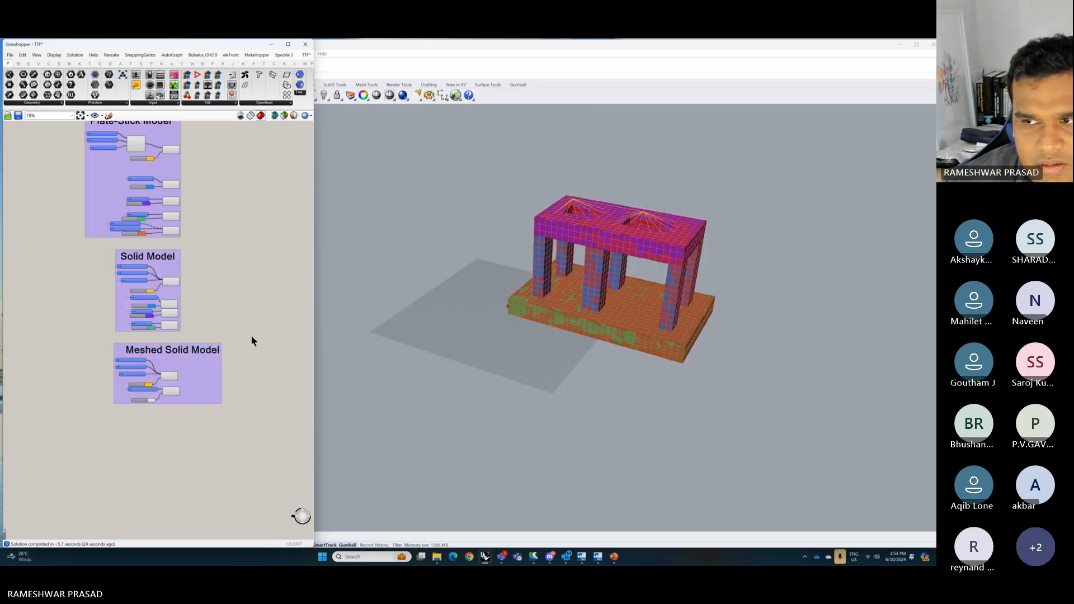
right_click_drag(446, 364, 508, 349)
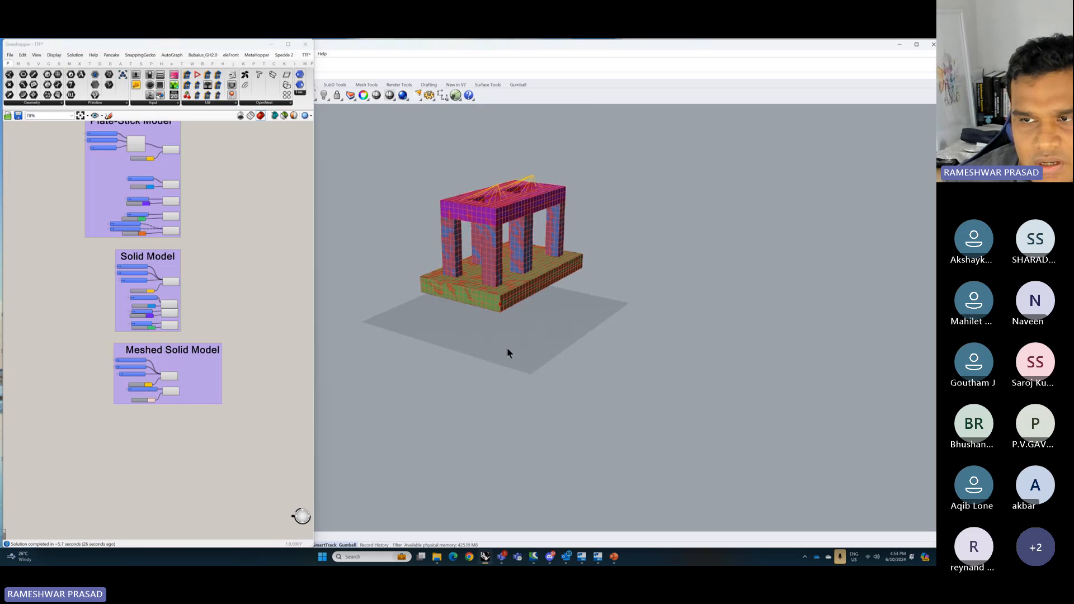
- Bake the meshed solid model to SAP2000 as TTF_Dynamic and solve it for the LC1 self-weight and LC2 TH_All_Cases load cases
scroll(88, 316, "down", 6)
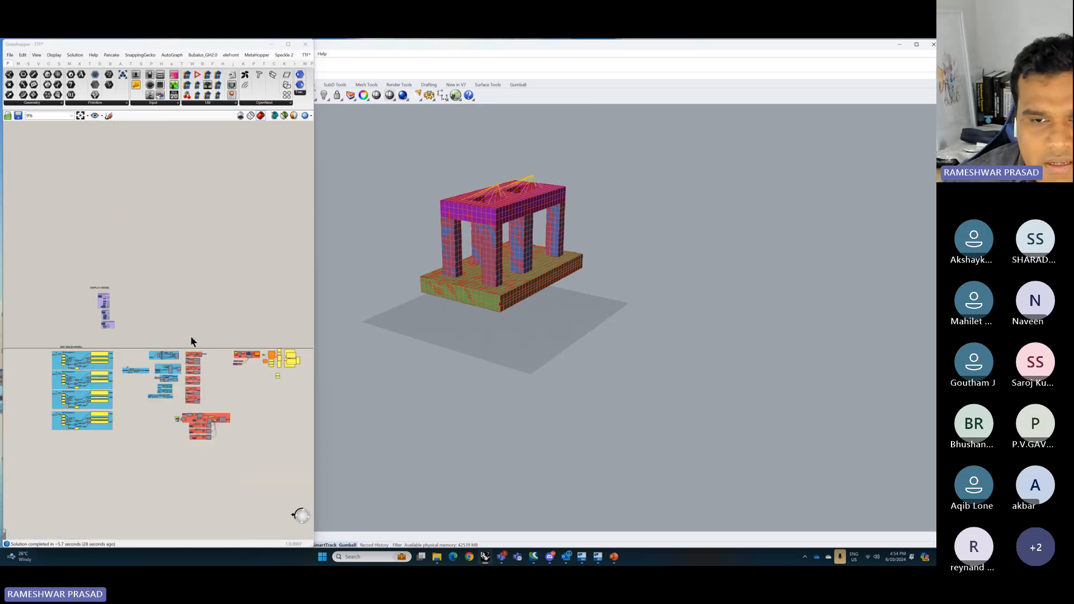
scroll(147, 277, "up", 6)
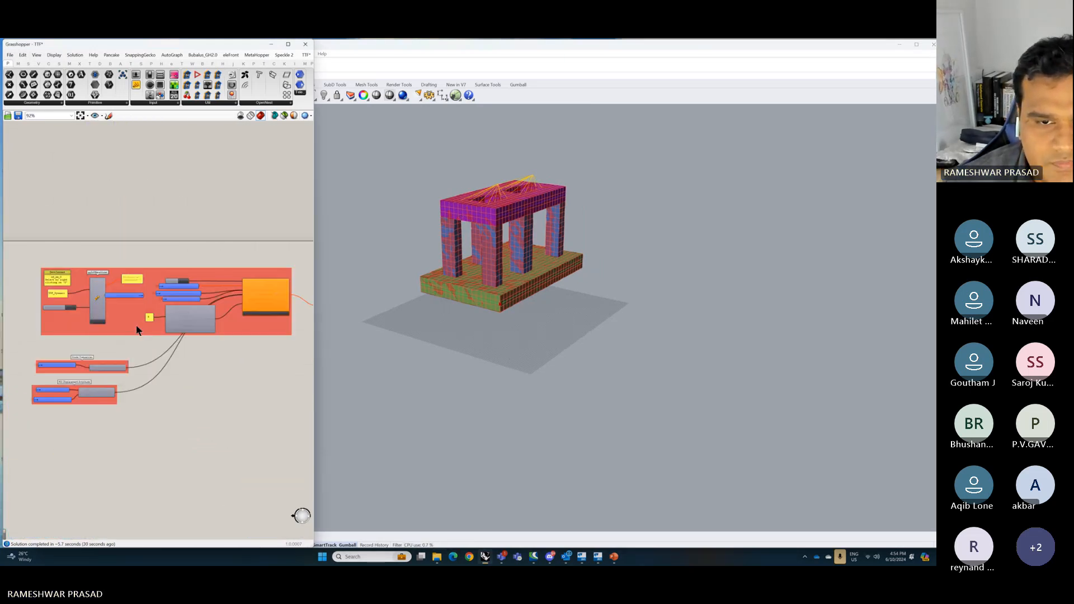
scroll(260, 334, "down", 5)
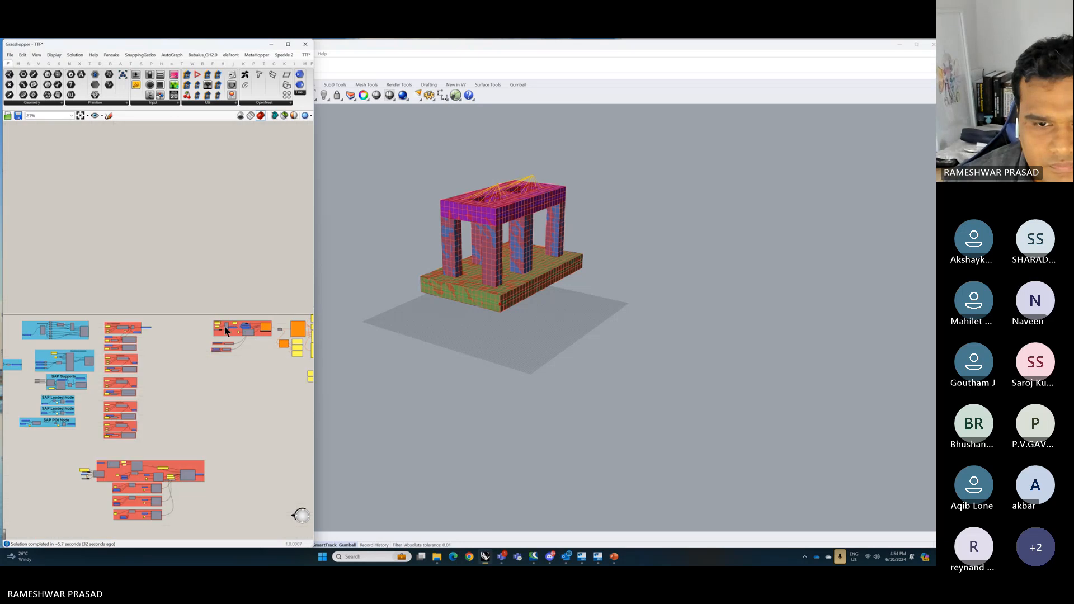
scroll(207, 329, "down", 4)
scroll(76, 315, "up", 3)
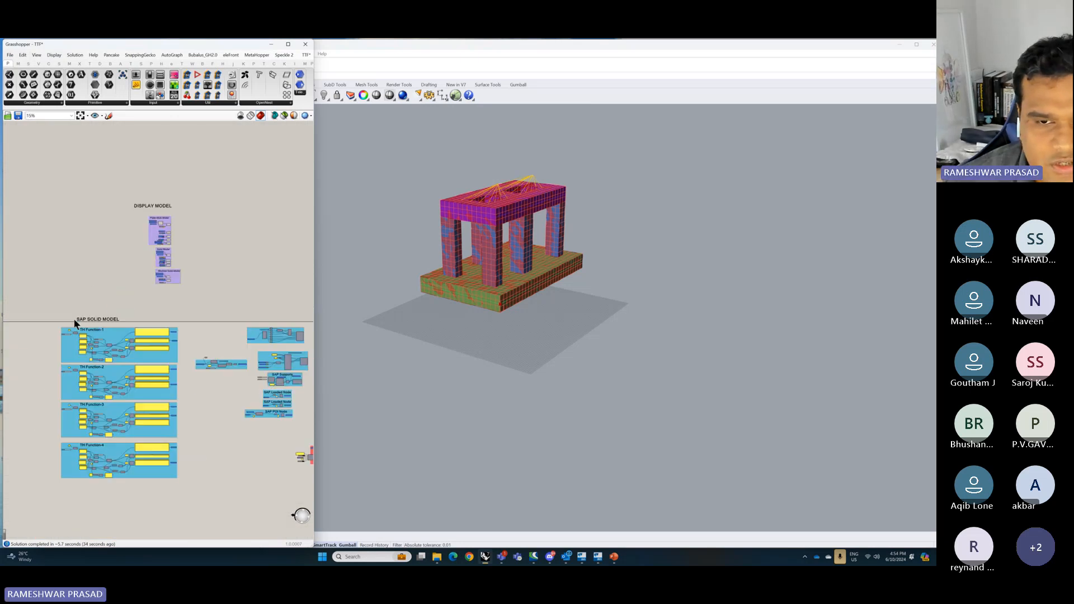
scroll(74, 321, "down", 2)
scroll(156, 345, "up", 7)
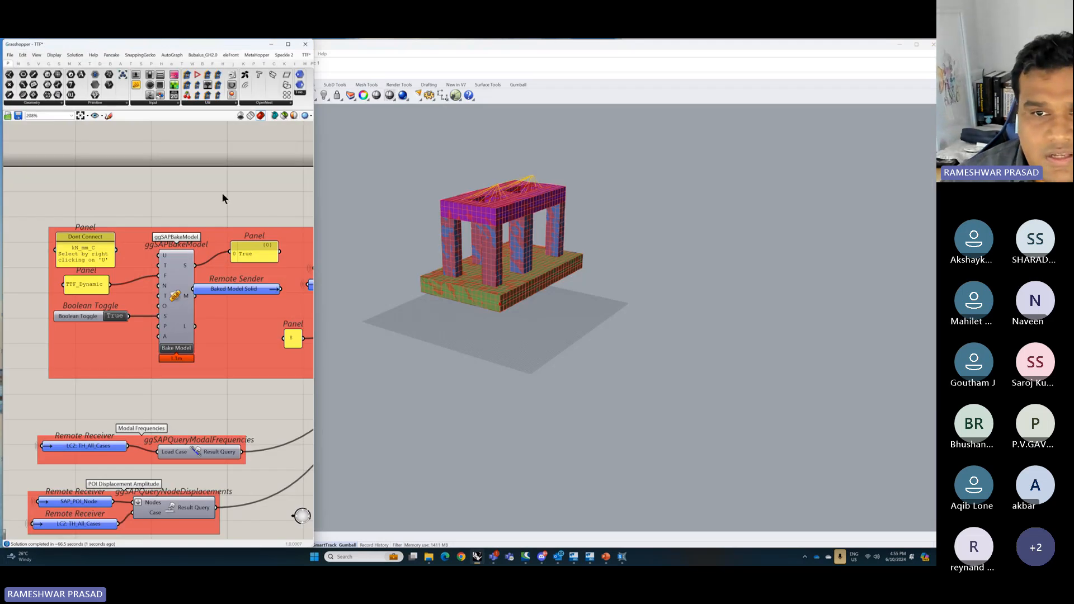
scroll(80, 323, "down", 3)
scroll(236, 330, "up", 3)
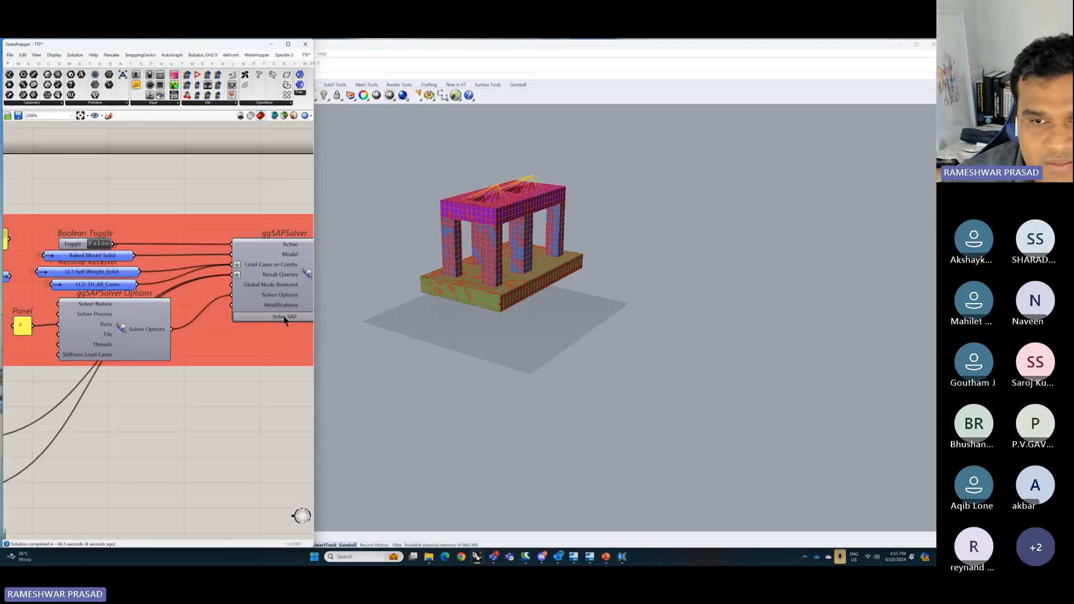
- Switch to SAP2000, select the top slab's corner joint and plot its displacement function against TIME for the LC2 TH_All_Cases load case
left_click(623, 557)
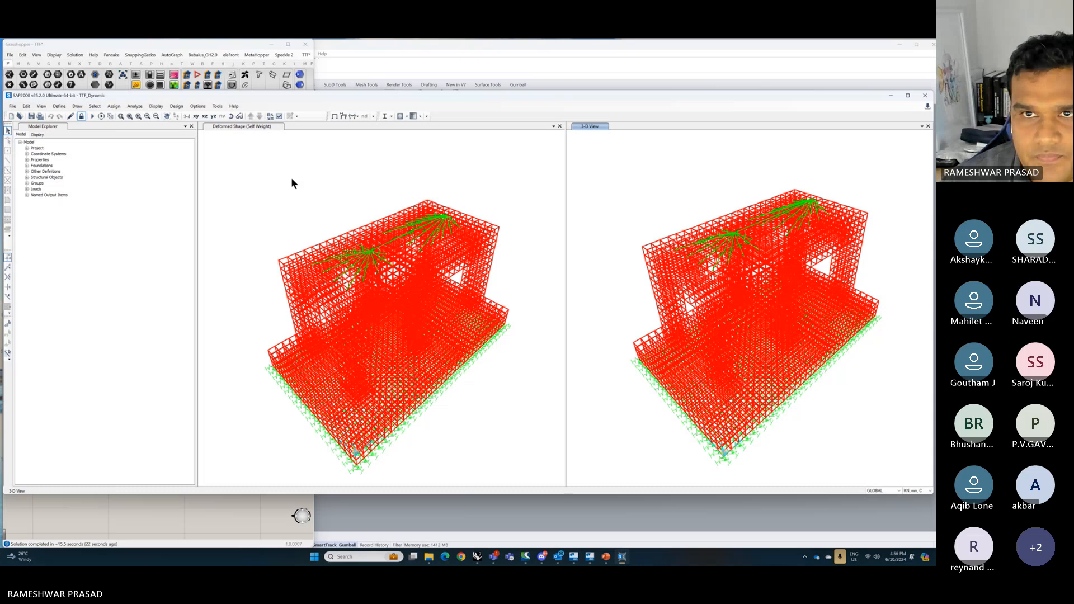
left_click(278, 261)
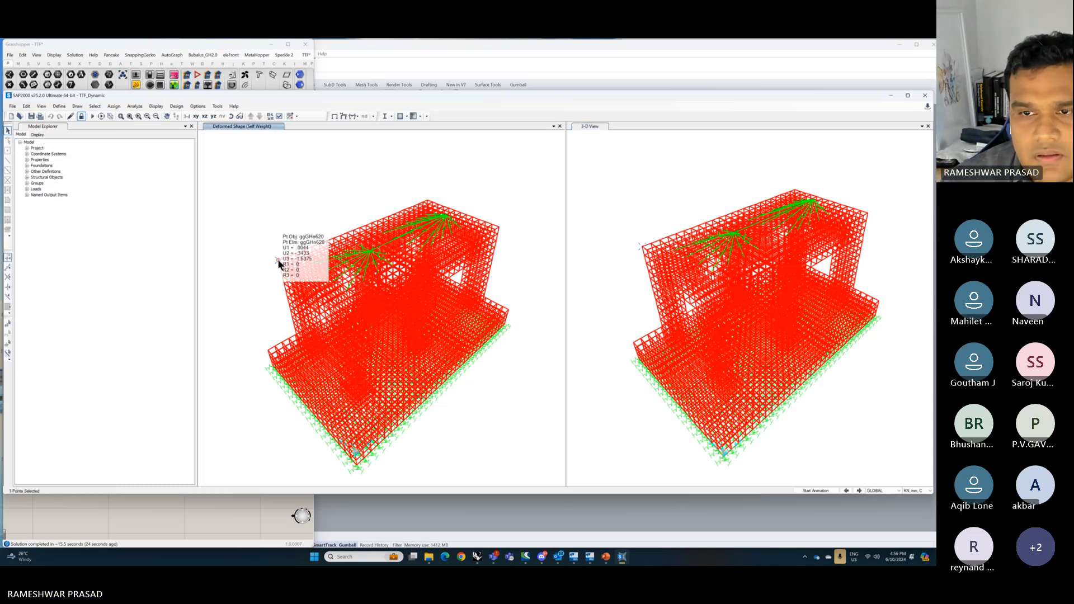
left_click(154, 107)
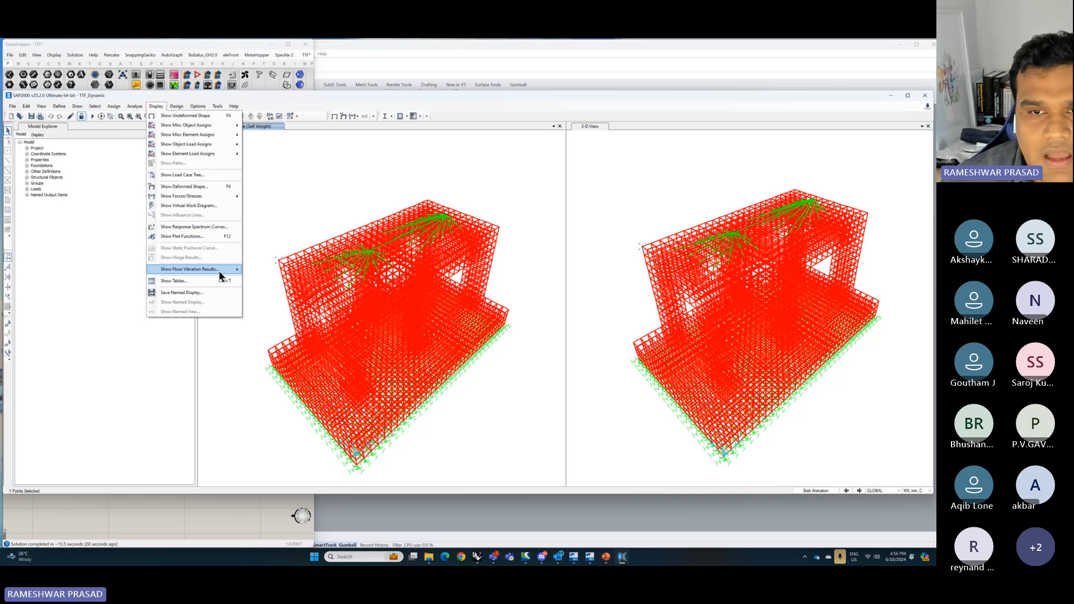
left_click(201, 237)
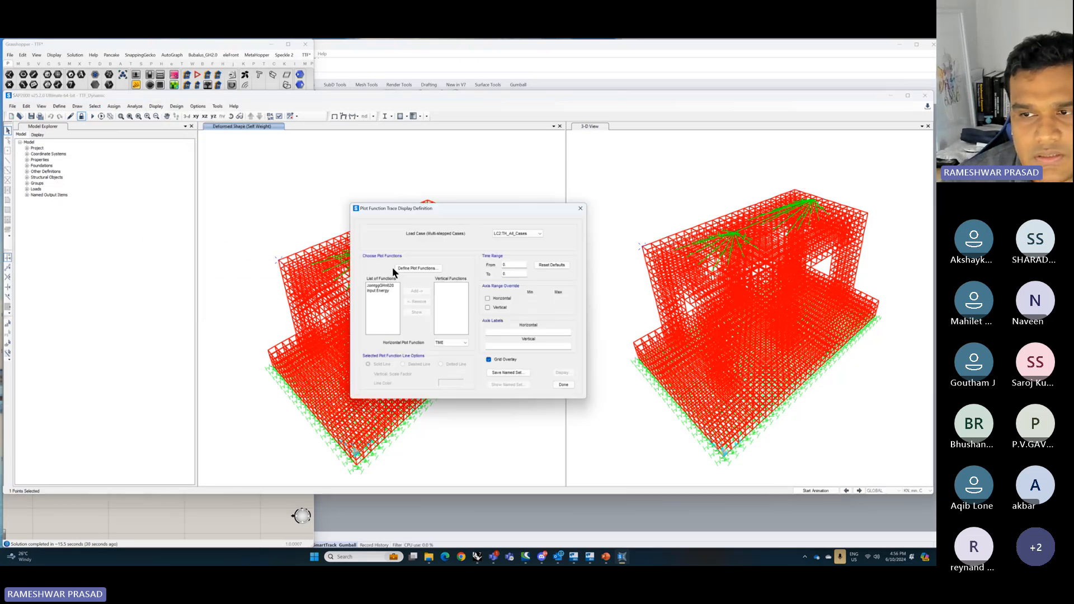
left_click(382, 286)
left_click(417, 291)
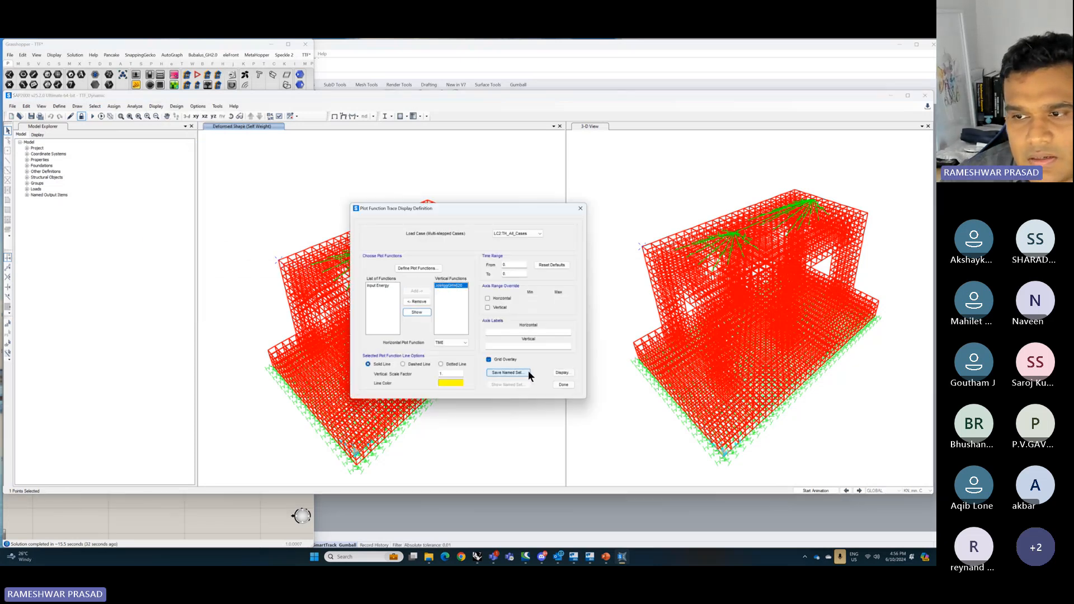
left_click(562, 372)
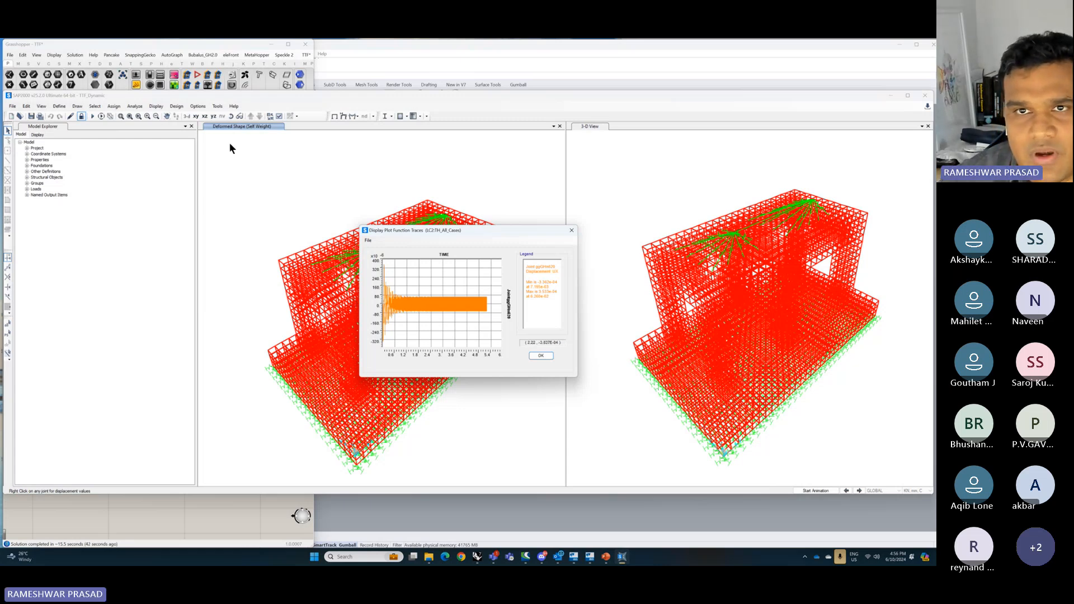
- Return to Grasshopper and examine the decomposed modal frequency and node displacement result panels
left_click(207, 45)
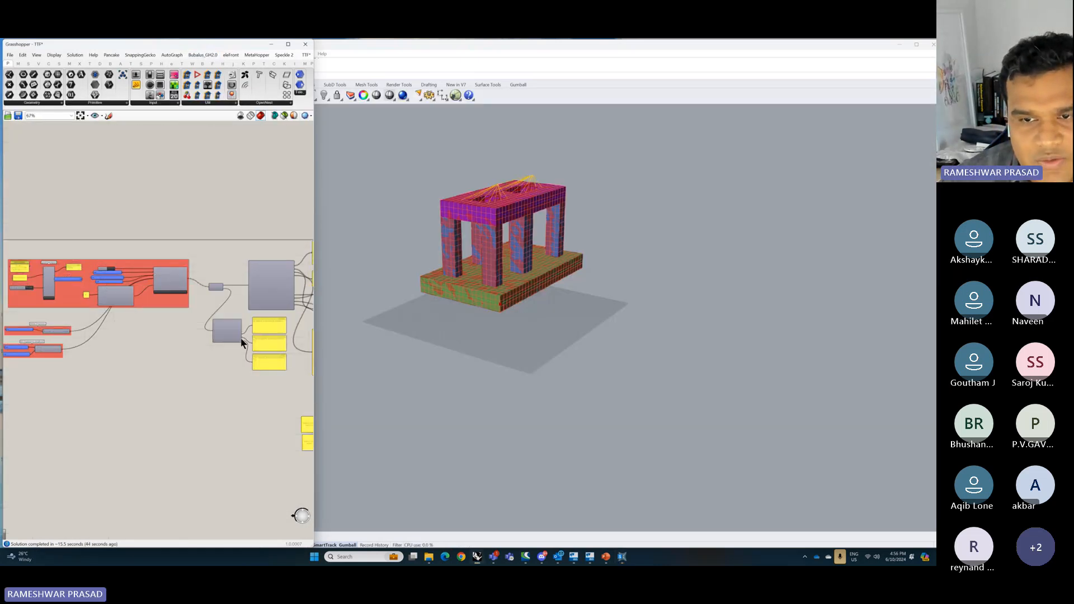
scroll(256, 337, "up", 3)
right_click_drag(256, 337, 109, 327)
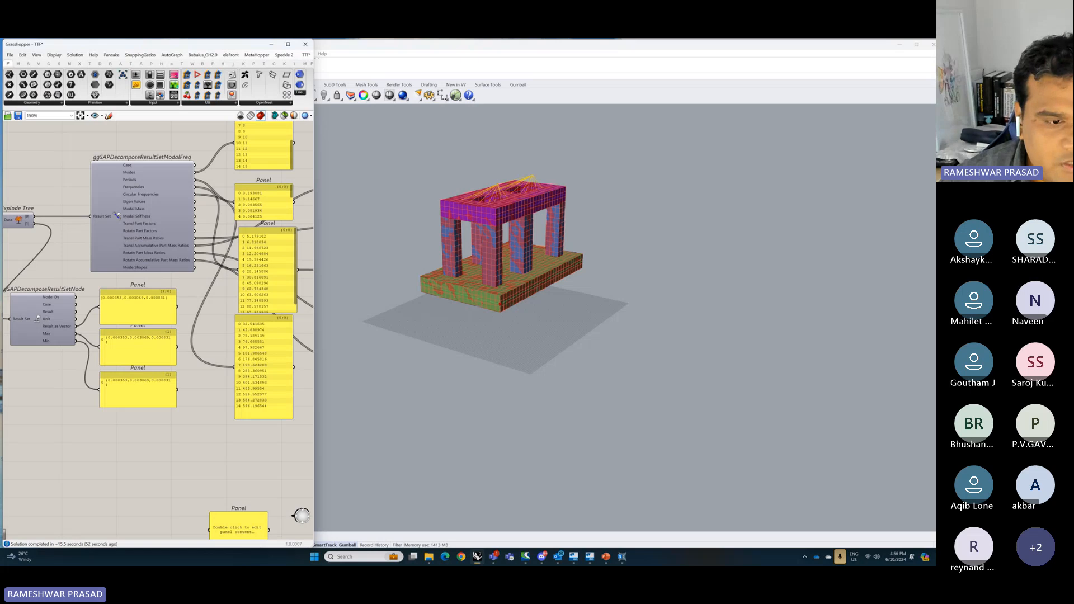
- Close the joint displacement plot and the plot function definition in SAP2000, and go back to the Grasshopper results
key("alt+Tab")
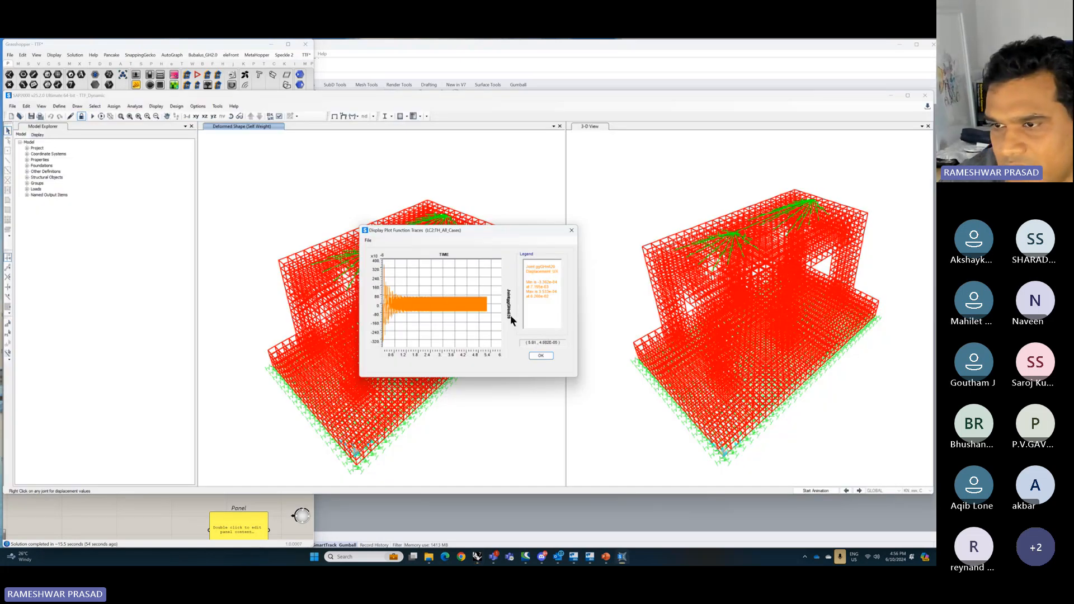
left_click(541, 355)
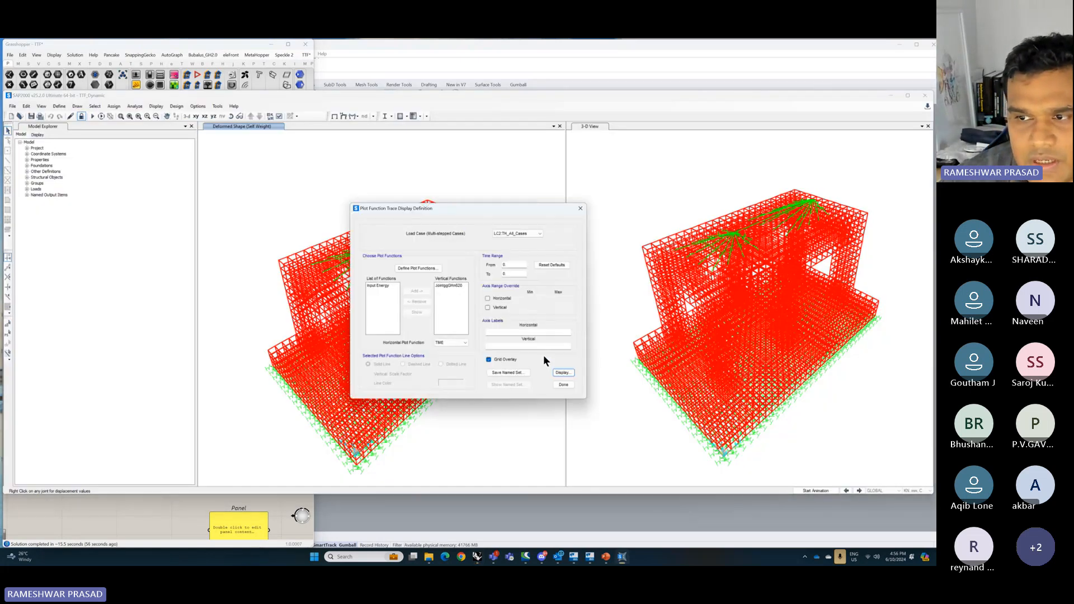
left_click(562, 384)
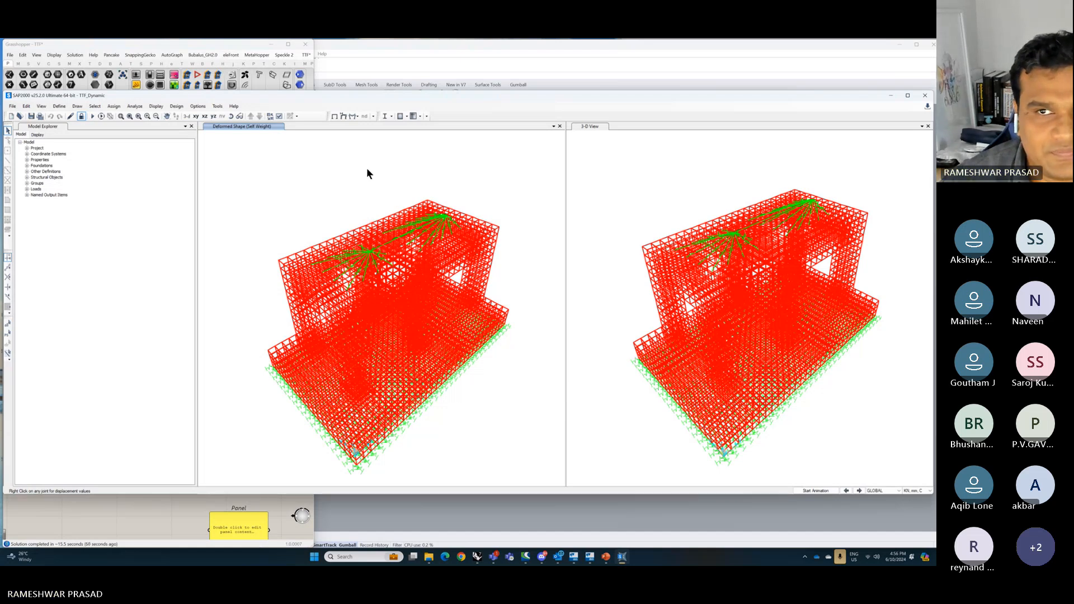
left_click(213, 42)
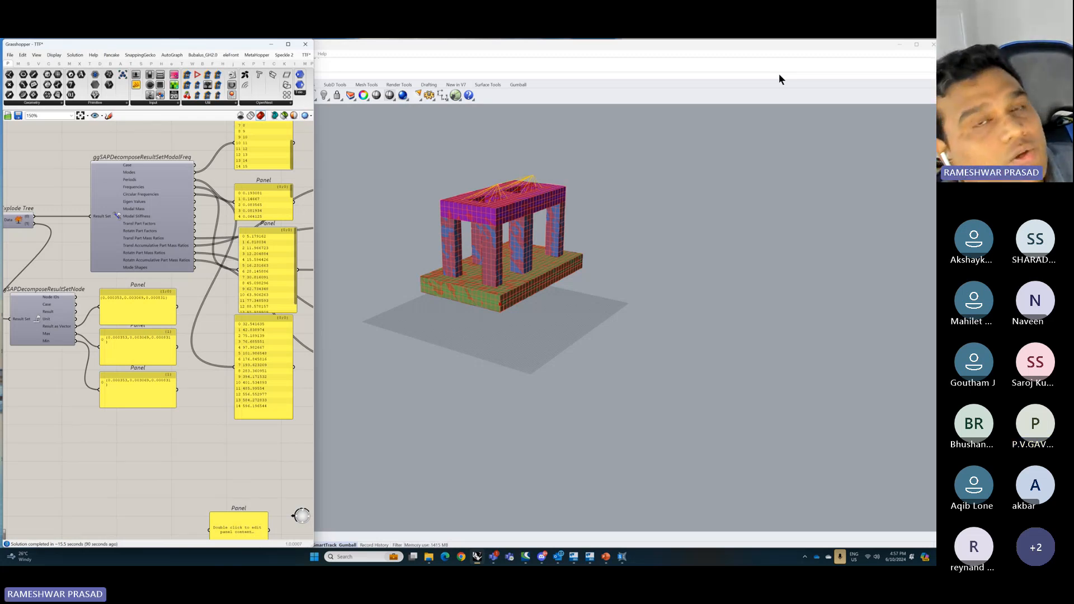
- Switch to the PowerPoint presentation, start the slide show and advance to the Optimization- Analysis slide
left_click(859, 114)
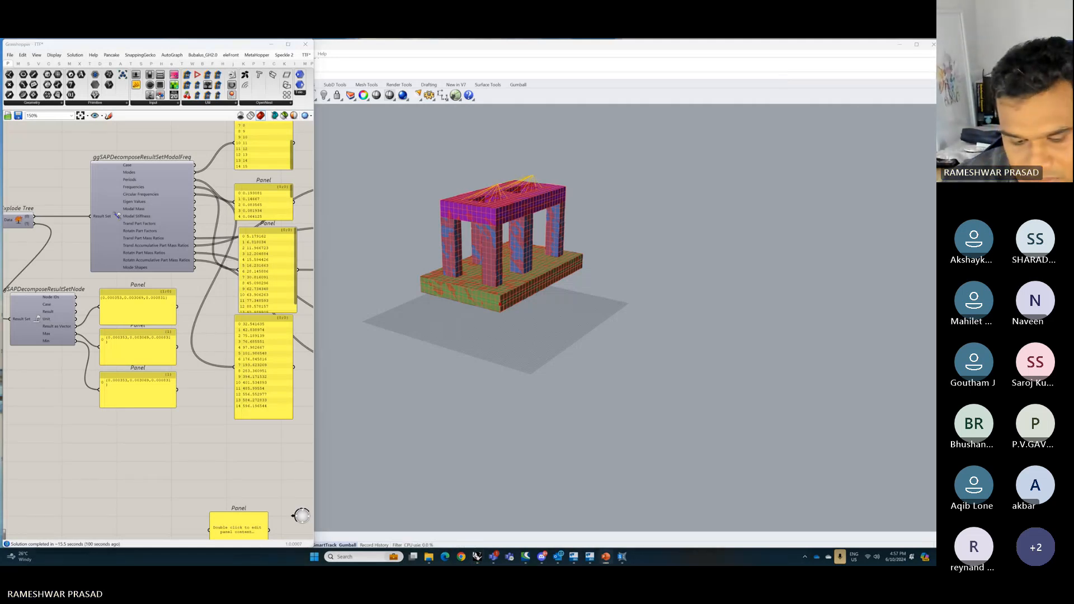
key("F5")
key("Right")
key("Right")
key("Right")
key("Right")
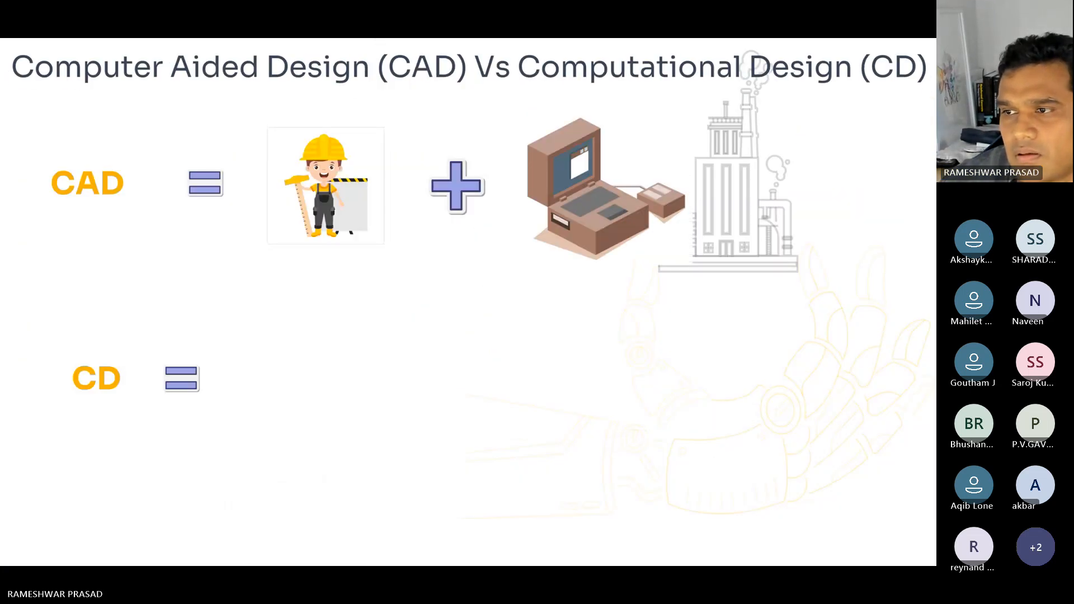
key("Right")
key("Right")
key("Right")
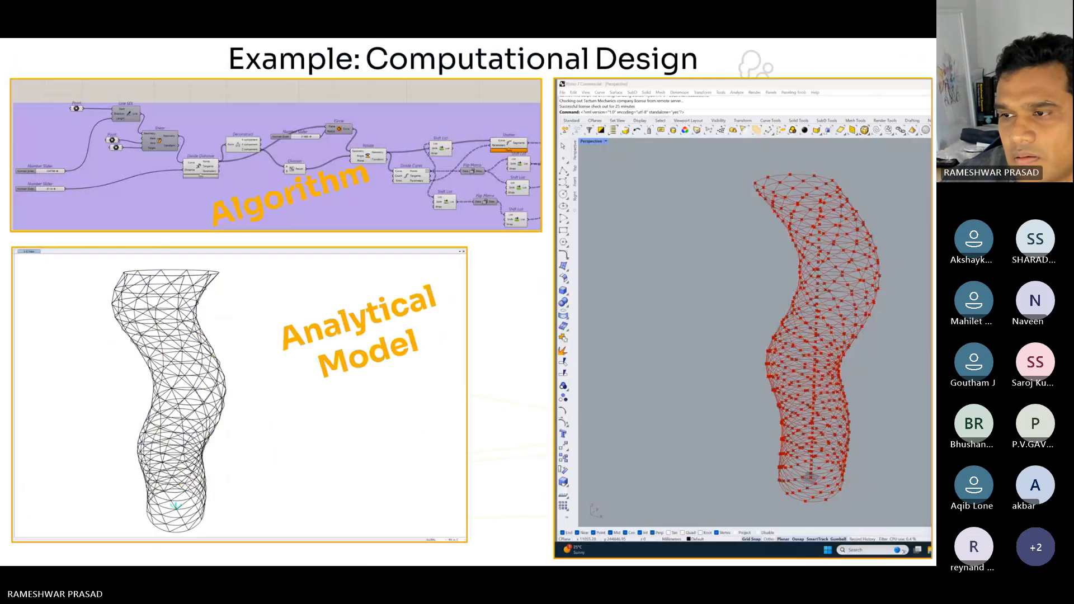
key("Right")
key("Right")
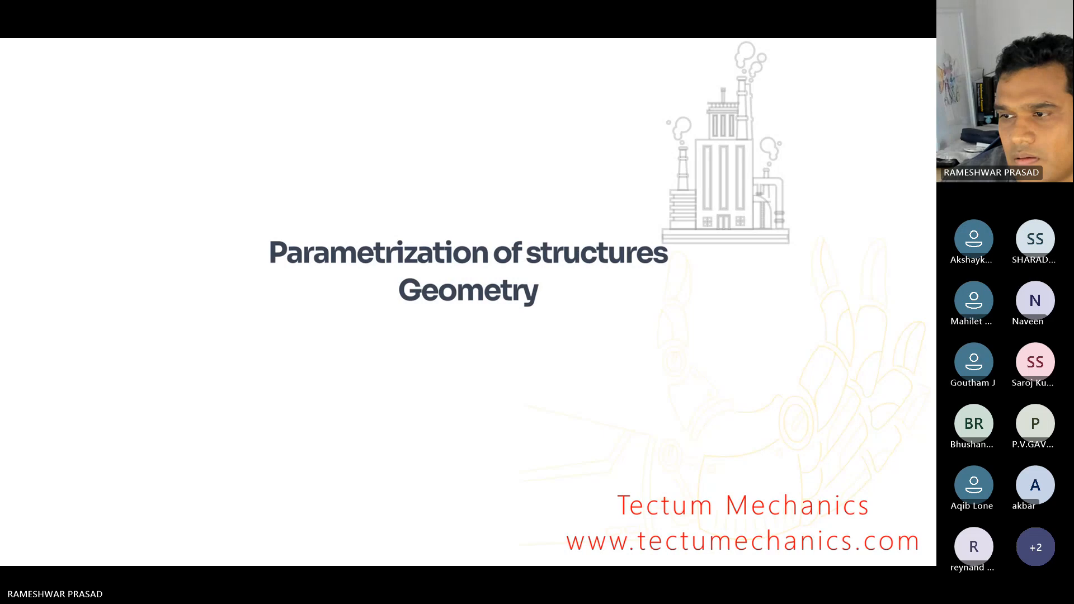
key("Right")
key("Right")
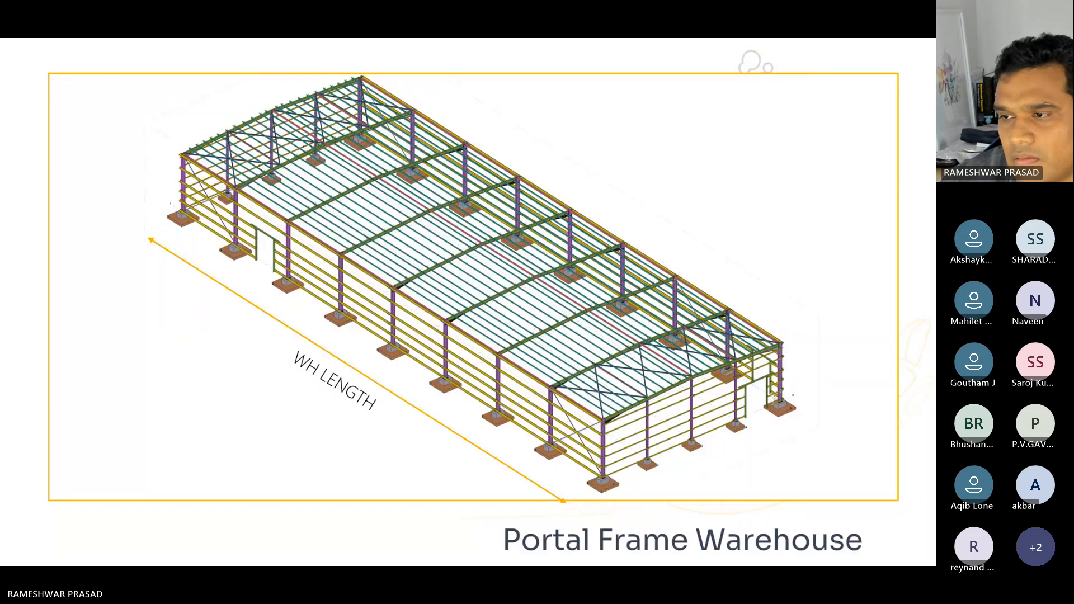
key("Right")
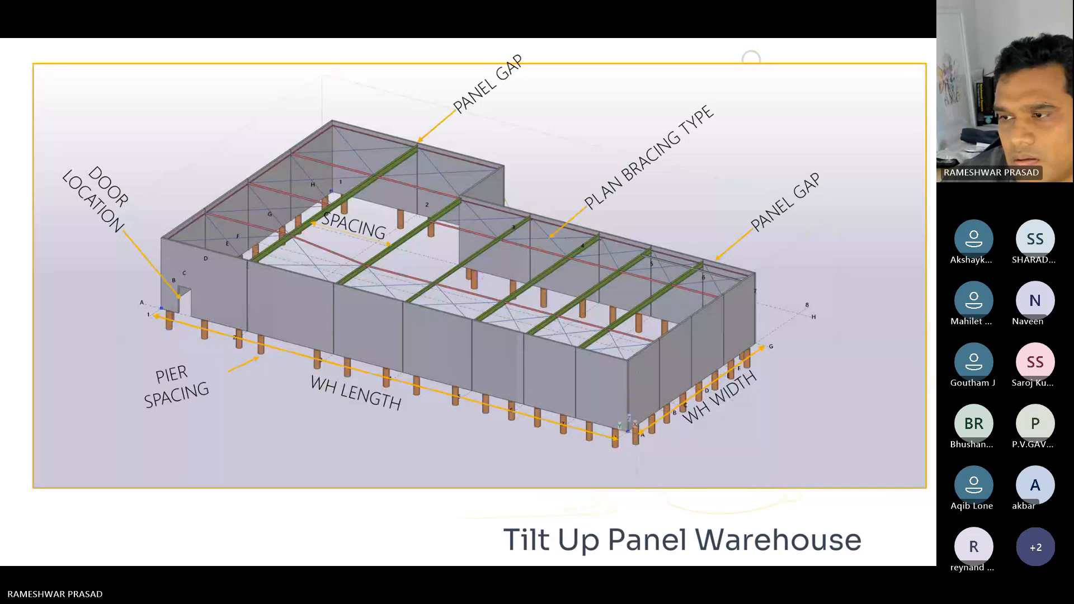
key("Right")
key("Right")
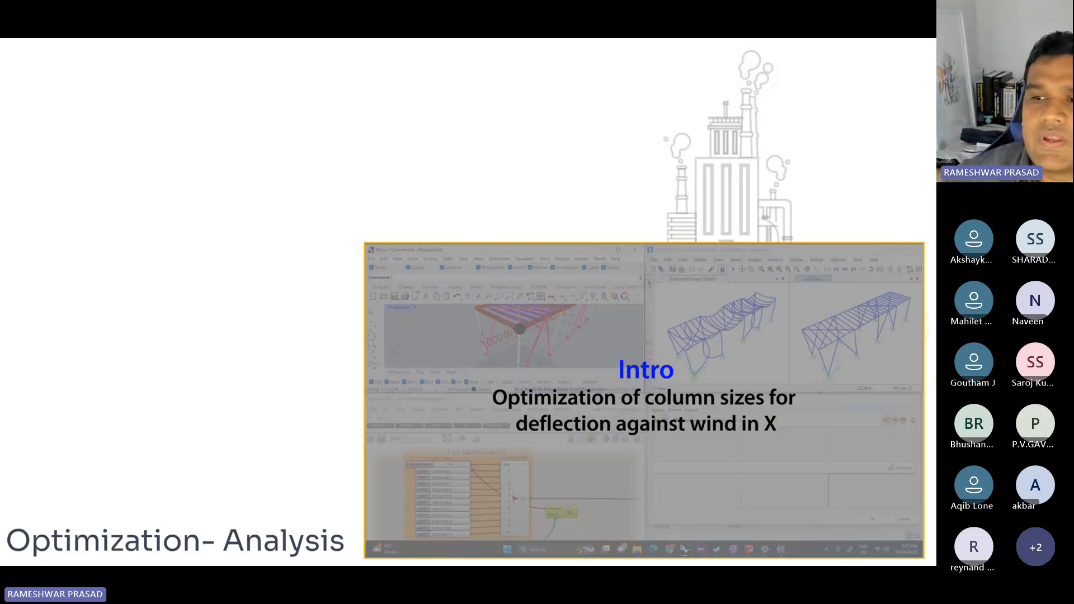